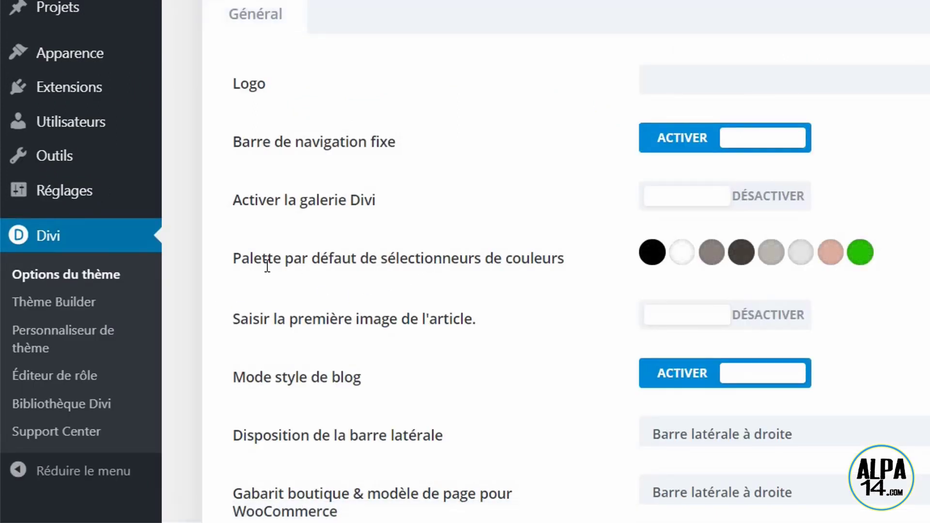
Inspect the default colour picker palette in the Divi theme options and the hex code of its white swatch
drag(233, 264, 572, 264)
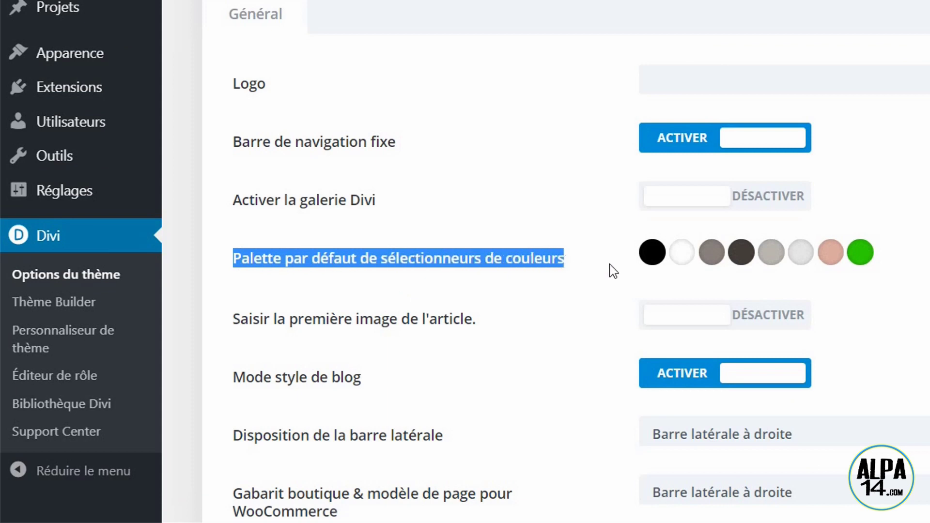
click(653, 256)
click(680, 257)
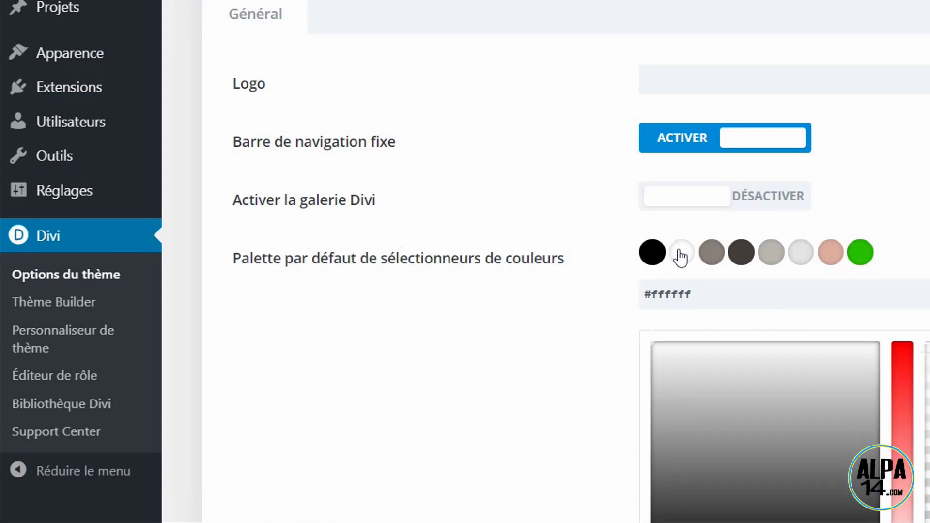
drag(692, 294, 637, 300)
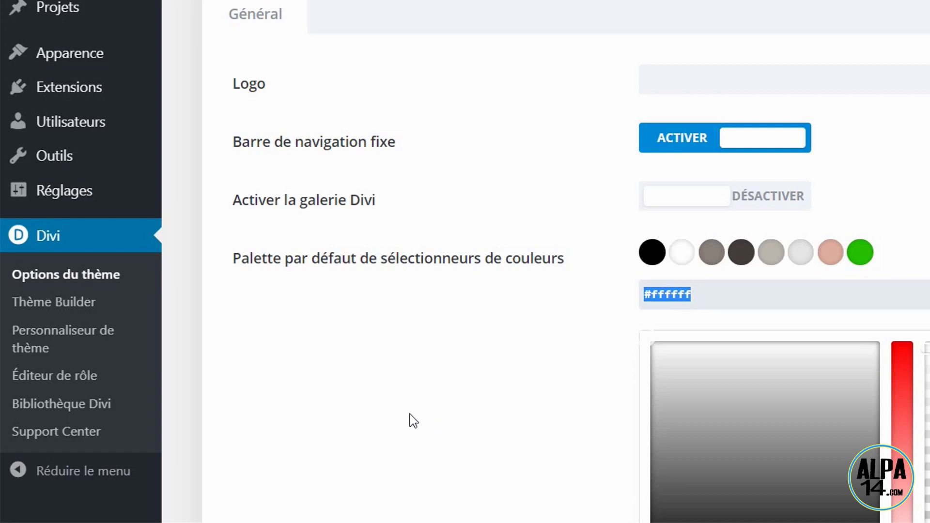
Move the Sample Page from the site's page list to the trash, keeping the Accueil page
scroll(240, 211, up, 5)
mouse_move(53, 176)
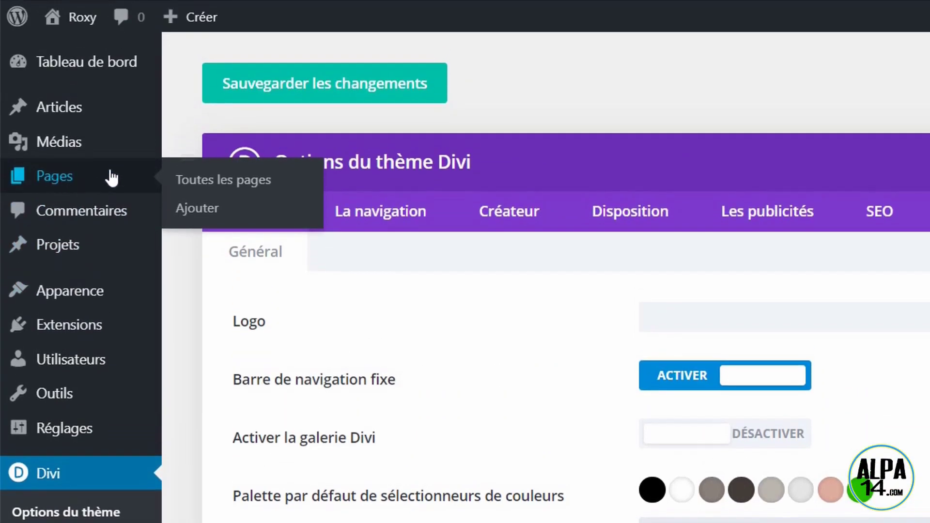
click(213, 182)
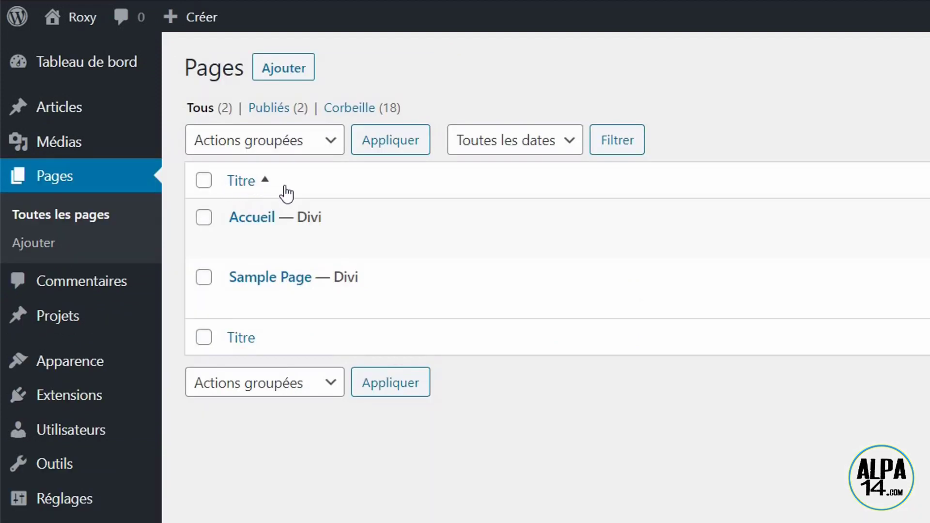
mouse_move(380, 214)
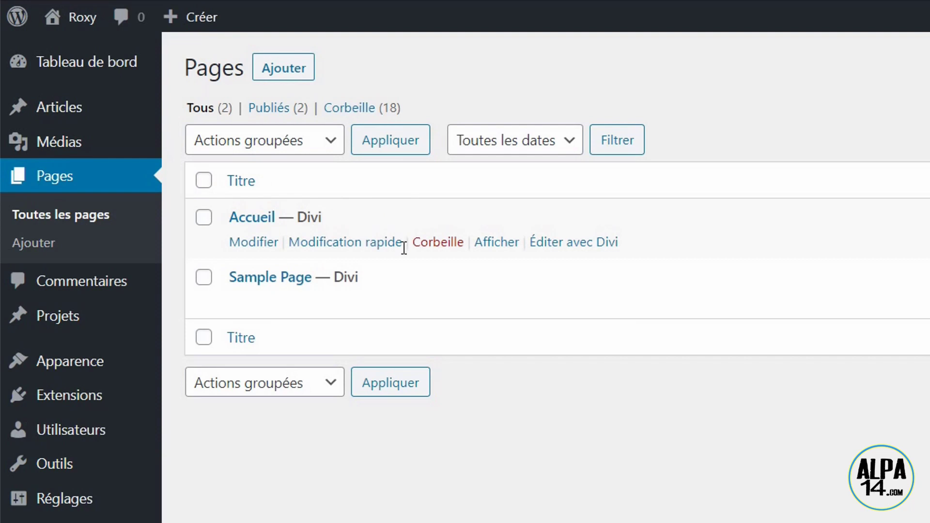
mouse_move(391, 262)
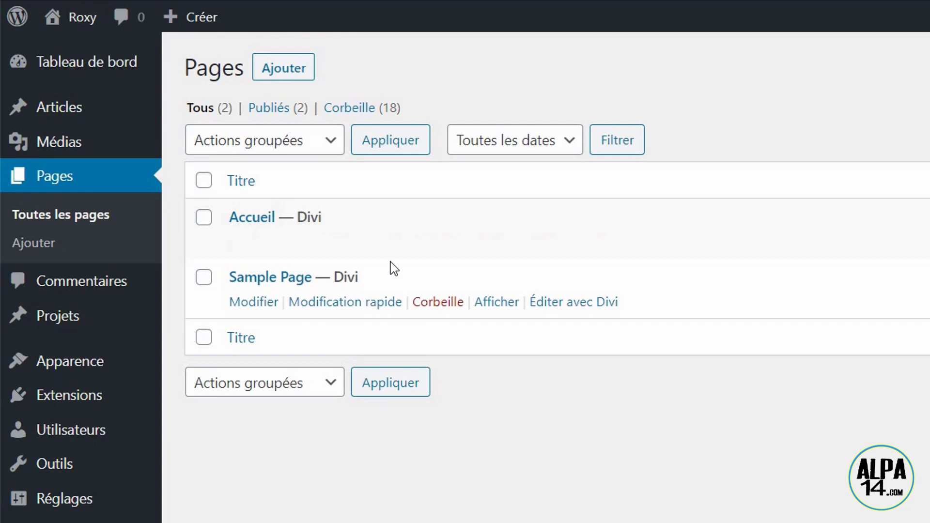
mouse_move(231, 239)
drag(225, 214, 331, 212)
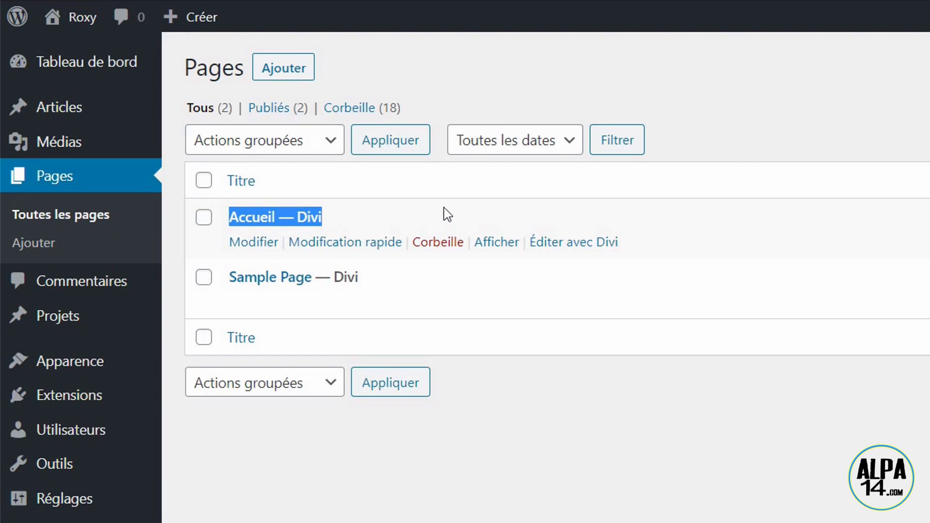
mouse_move(282, 298)
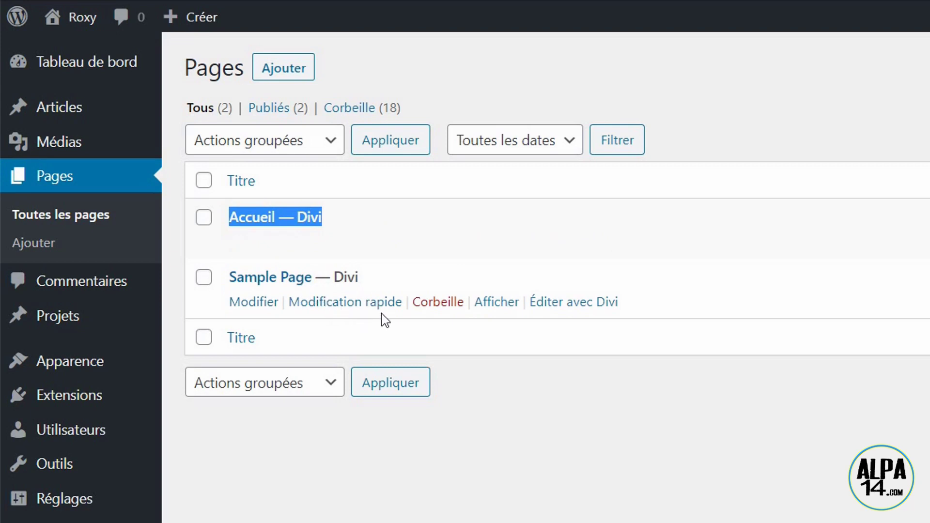
click(446, 303)
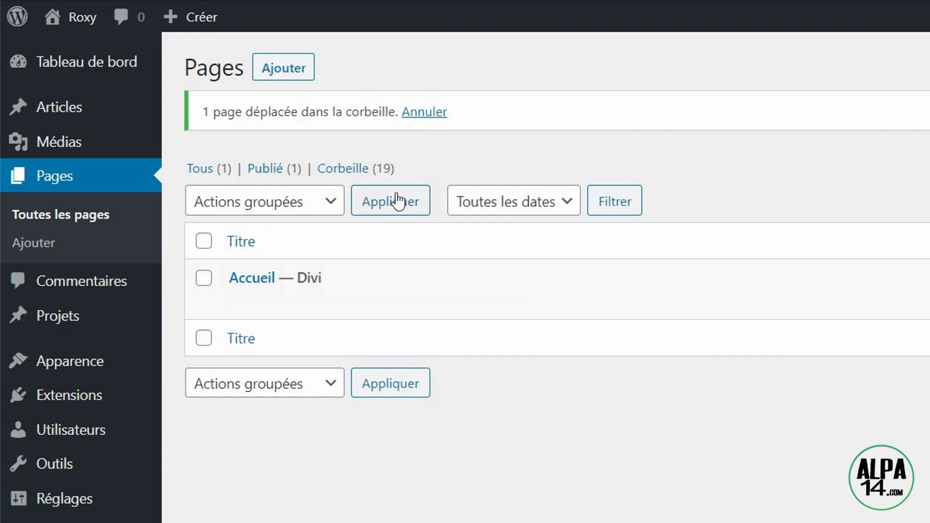
Create a new page titled "Blog", publish it and return to the page list
click(286, 68)
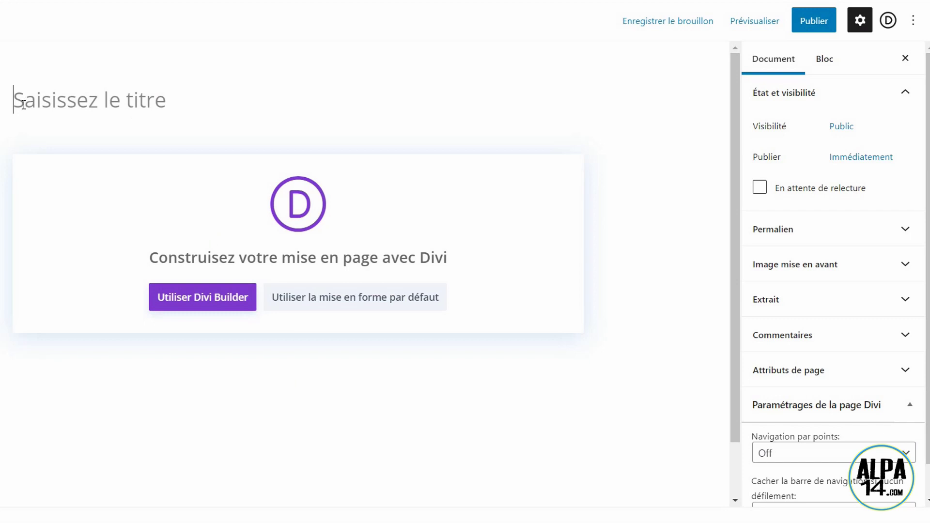
text(Blog)
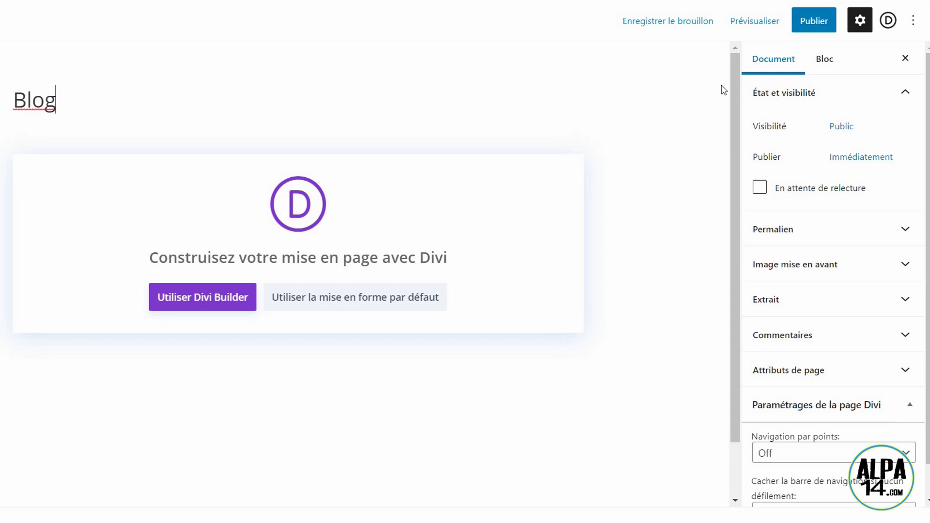
click(816, 21)
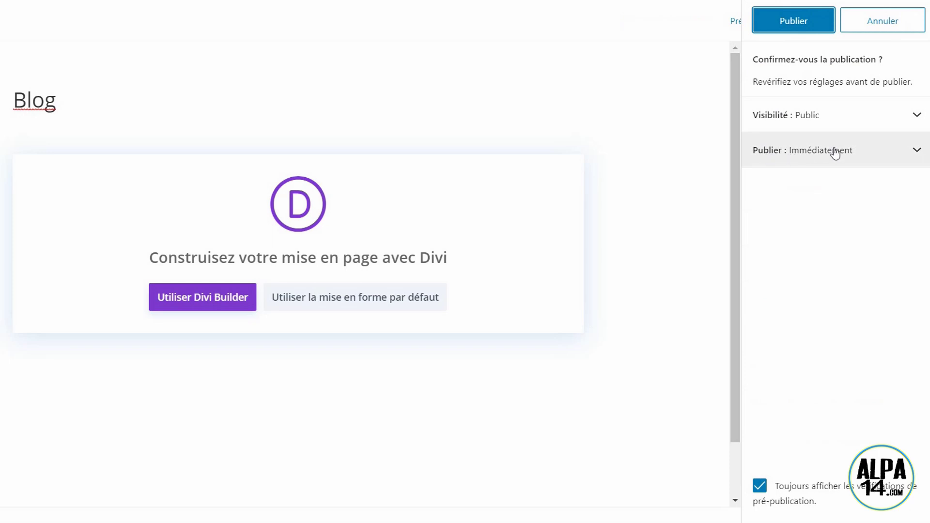
click(798, 19)
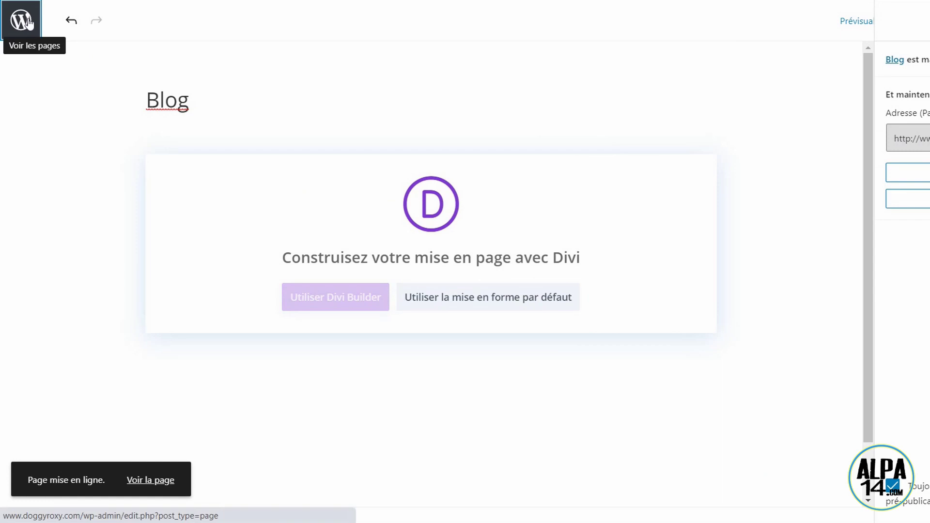
click(27, 23)
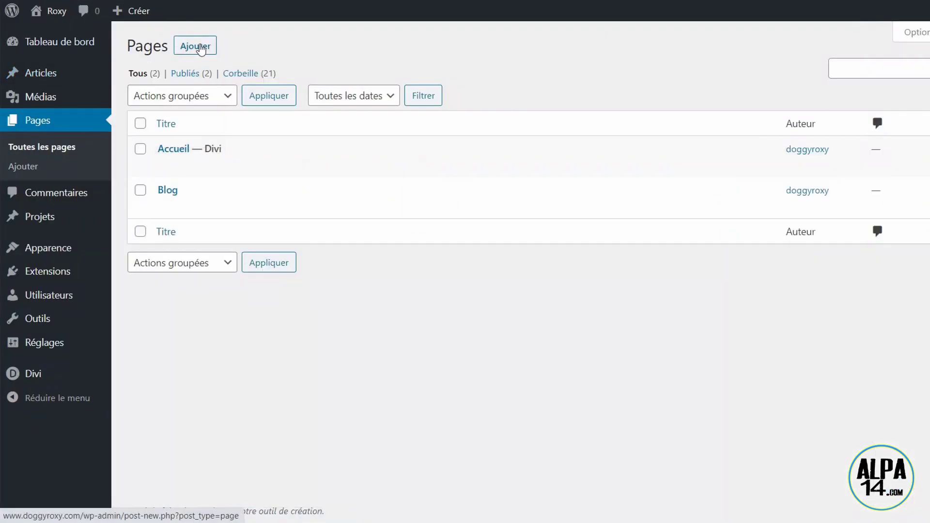
Add another page titled "Contact", publish it and return to the page list
click(201, 46)
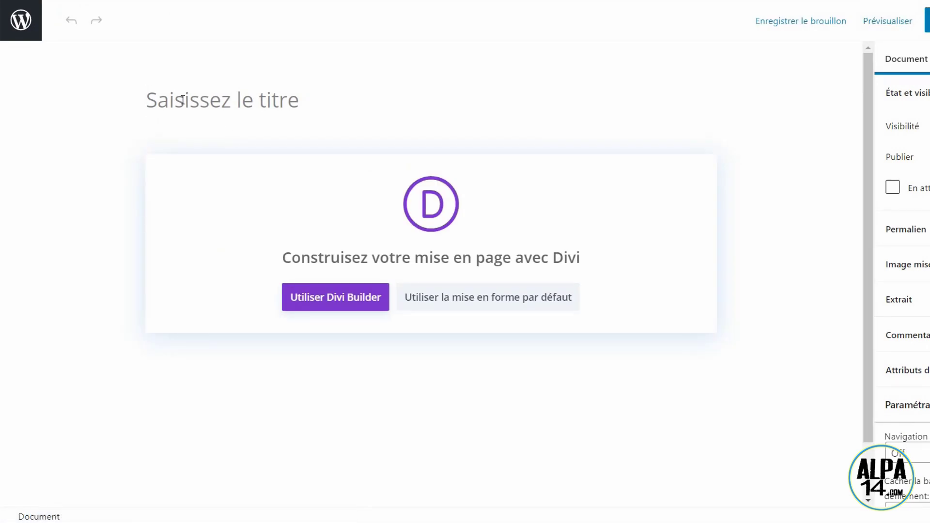
text(Contact)
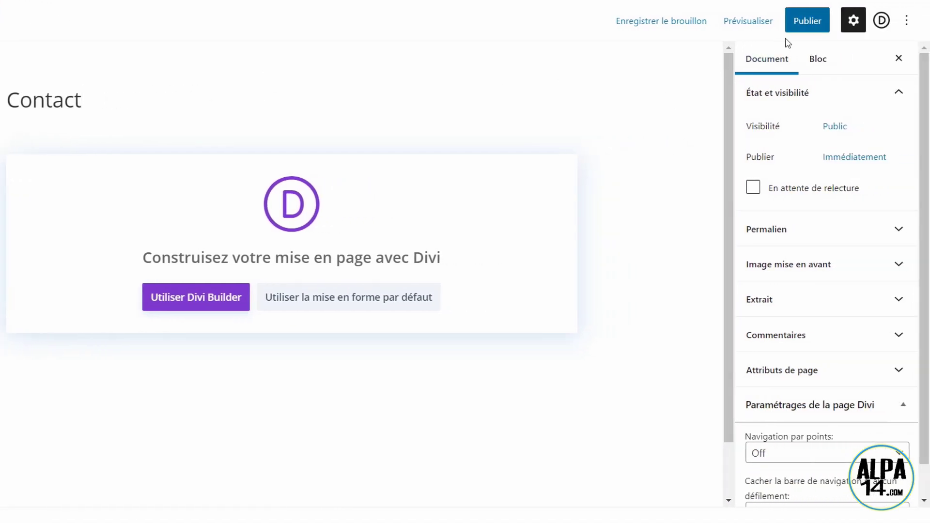
click(806, 22)
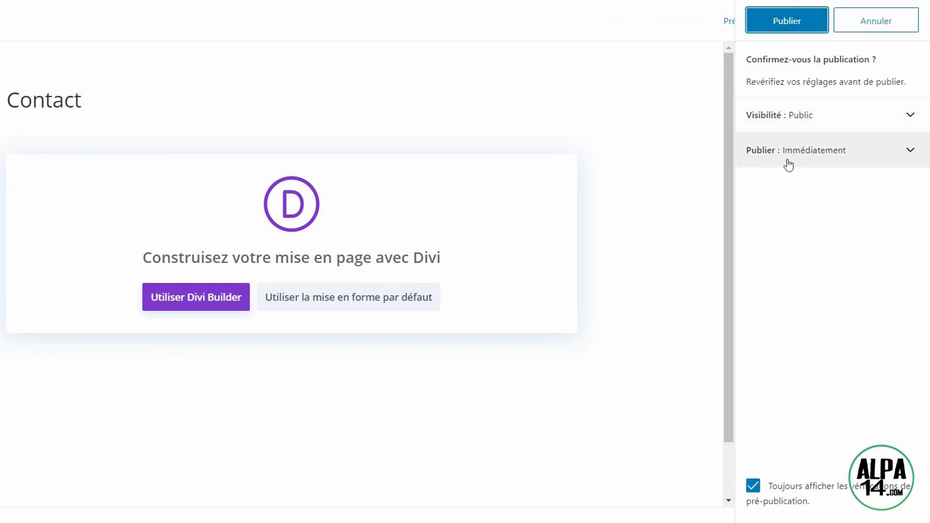
click(787, 21)
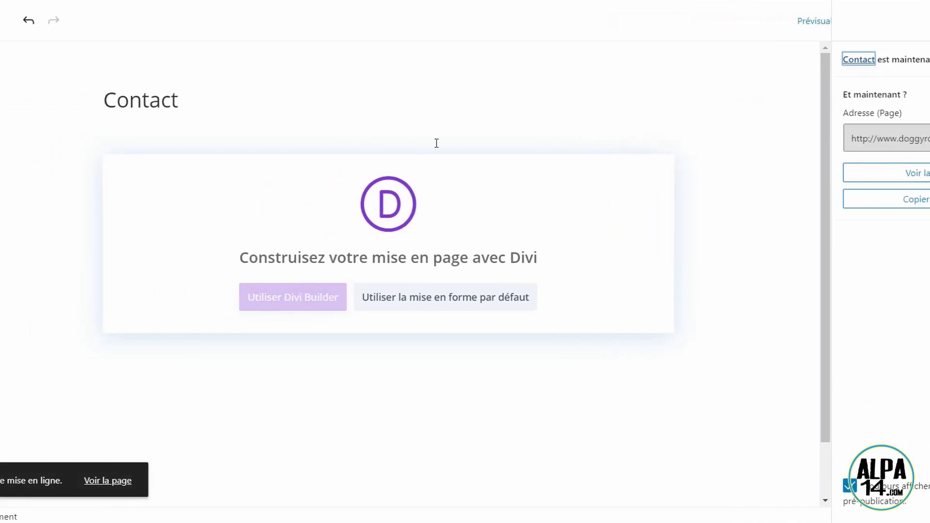
click(21, 21)
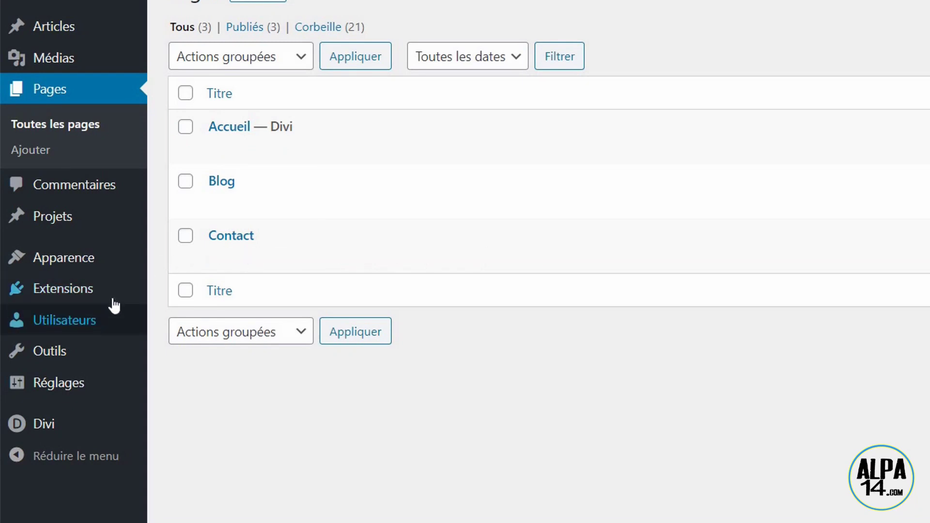
In the Reading settings, make the homepage a static page using Accueil and leave the posts page unselected
mouse_move(56, 382)
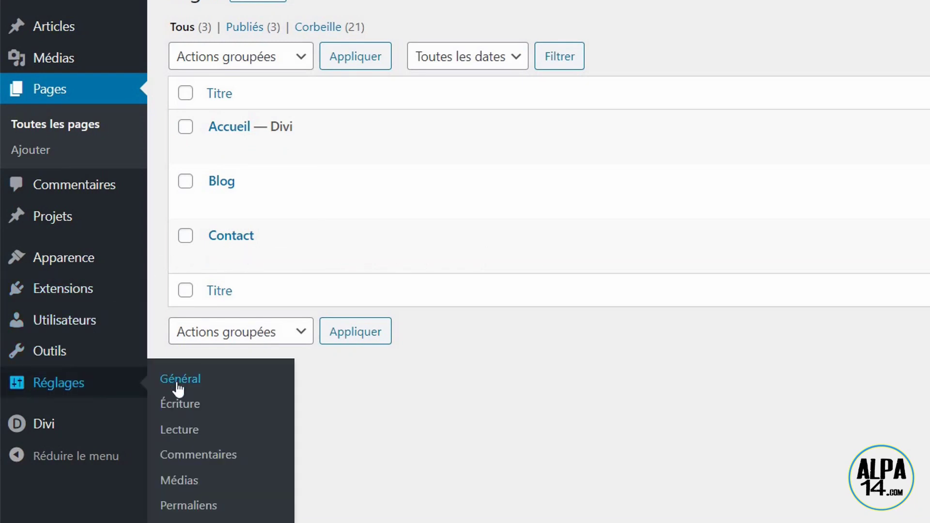
click(179, 429)
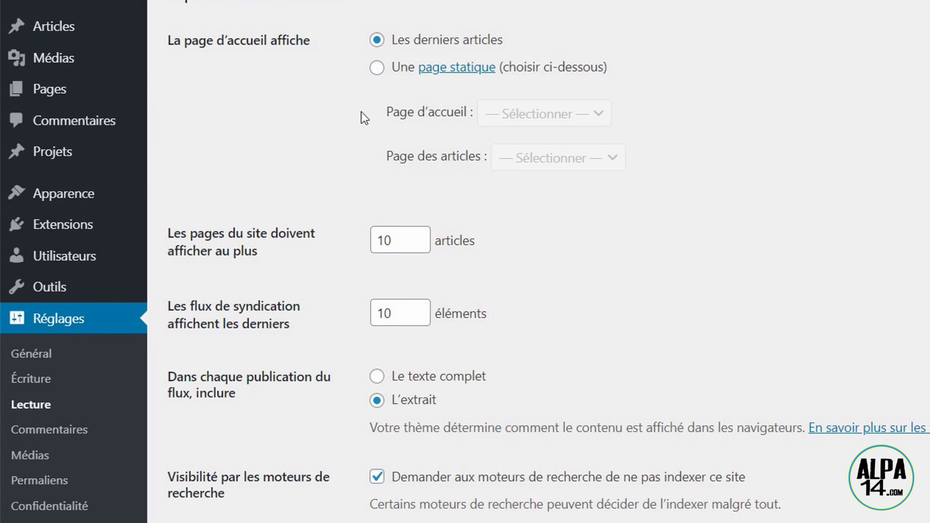
click(376, 71)
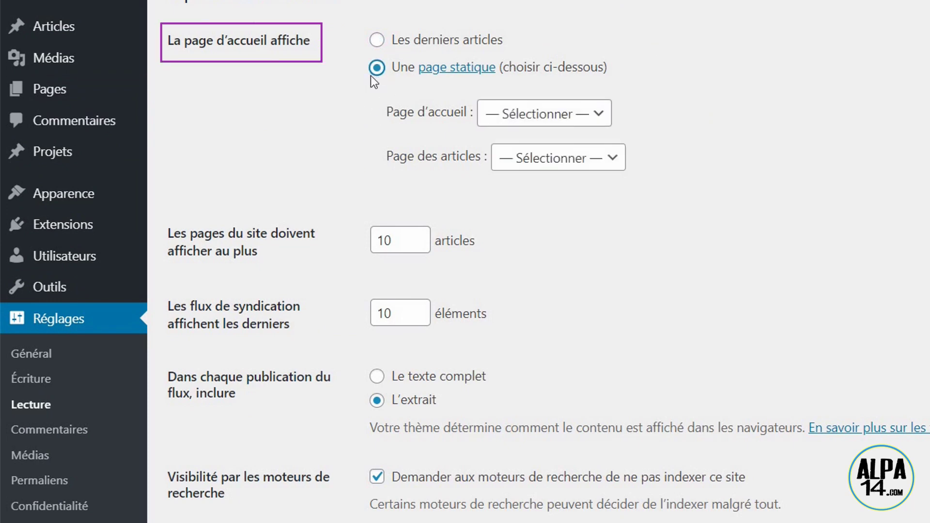
click(601, 115)
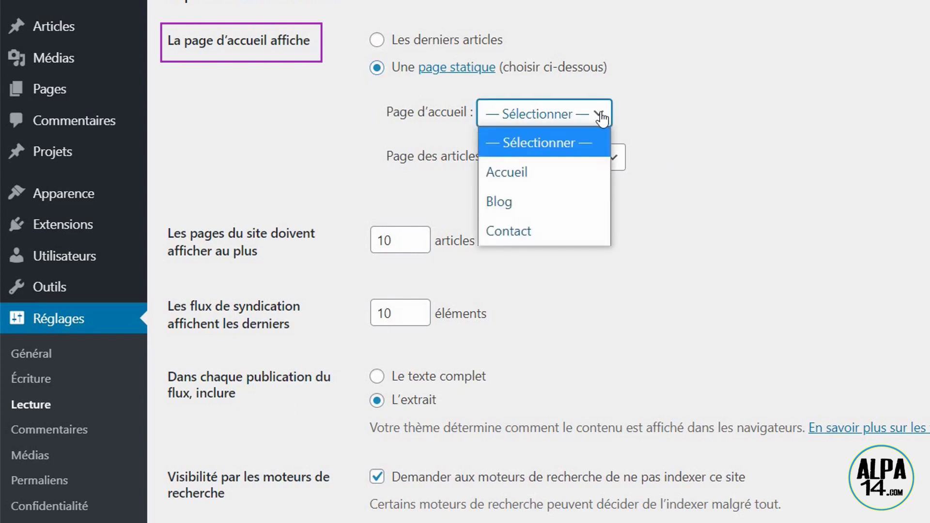
click(541, 177)
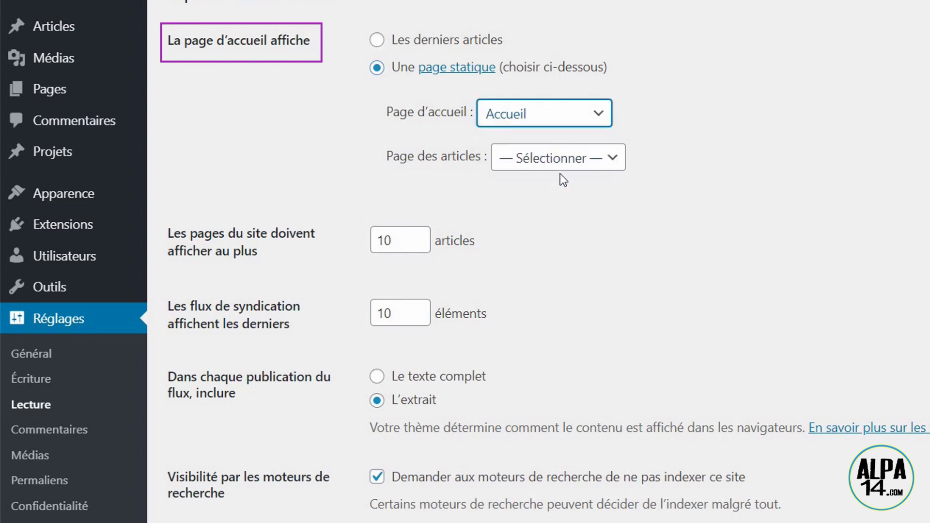
click(613, 159)
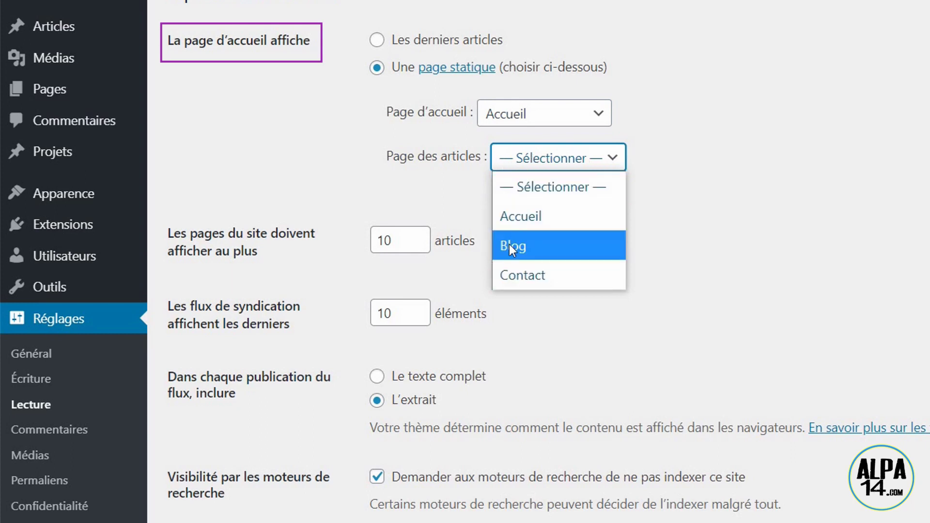
click(549, 191)
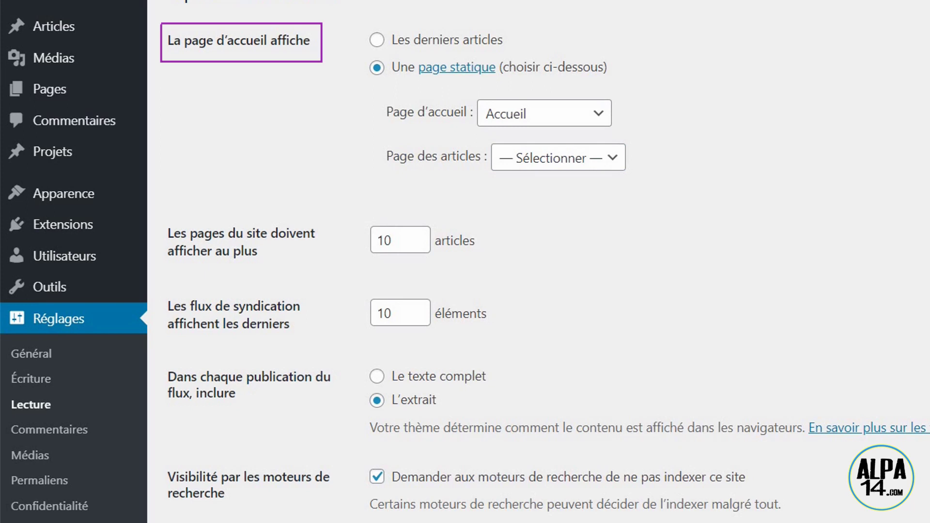
Open the Accueil page from the page list for editing in the Divi visual builder
mouse_move(41, 80)
click(166, 85)
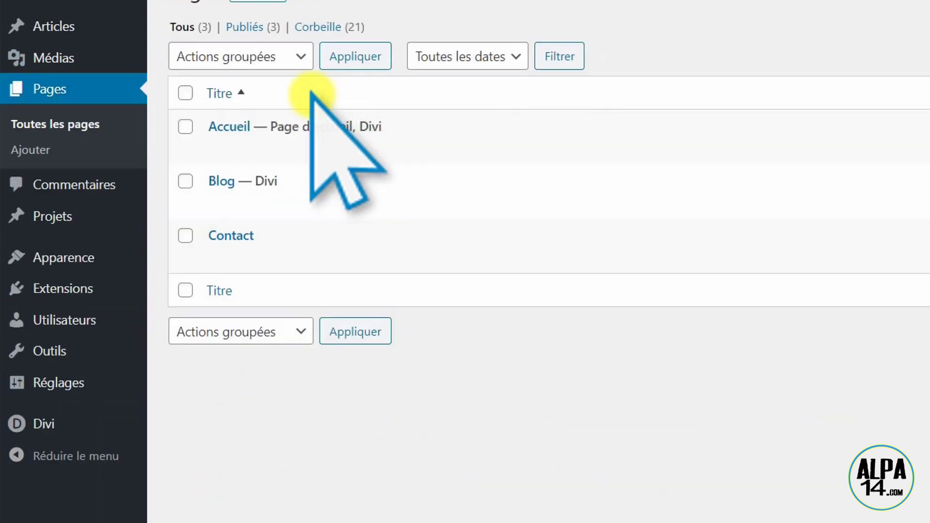
mouse_move(342, 115)
click(495, 145)
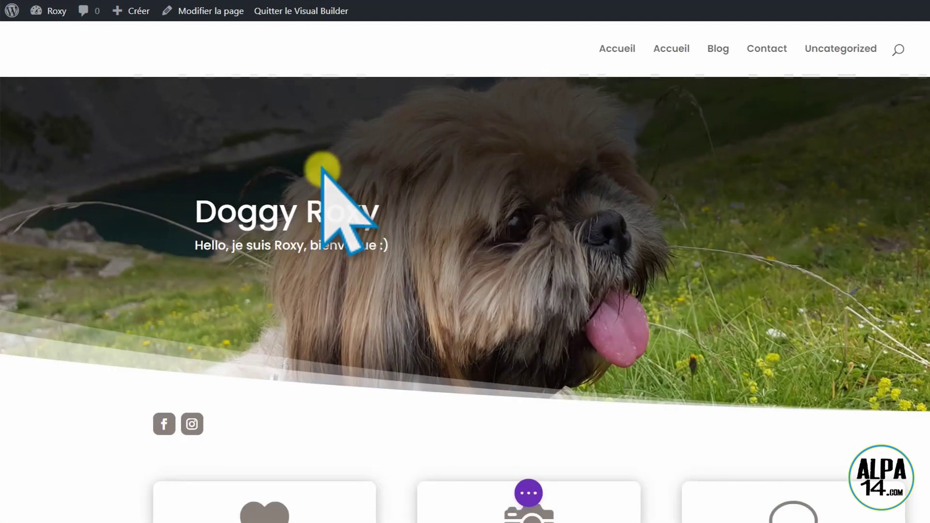
Save the dog banner section to the Divi library under the name "ban-roxy"
mouse_move(213, 202)
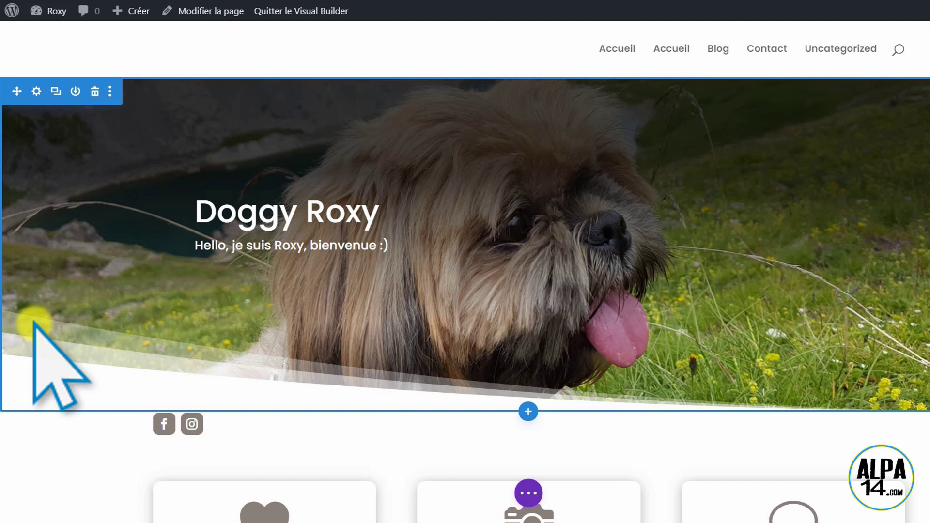
click(73, 89)
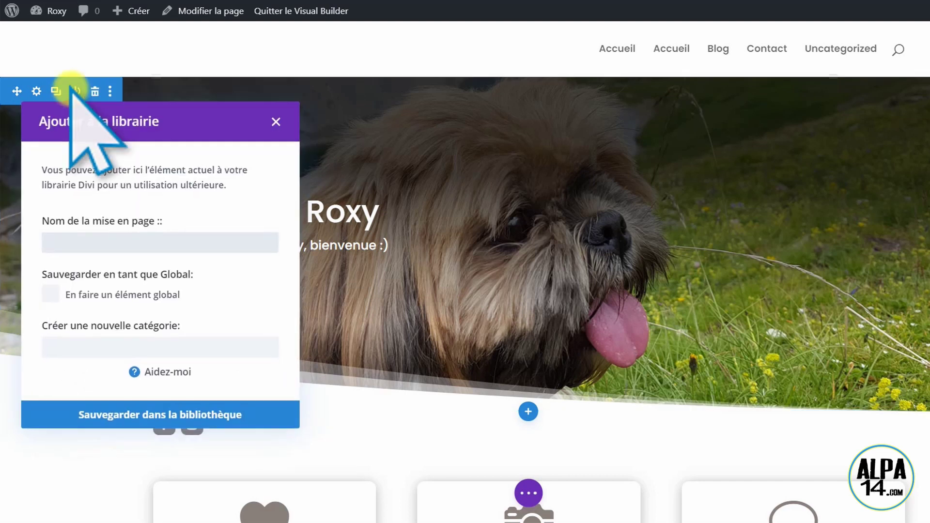
text(n-roxy)
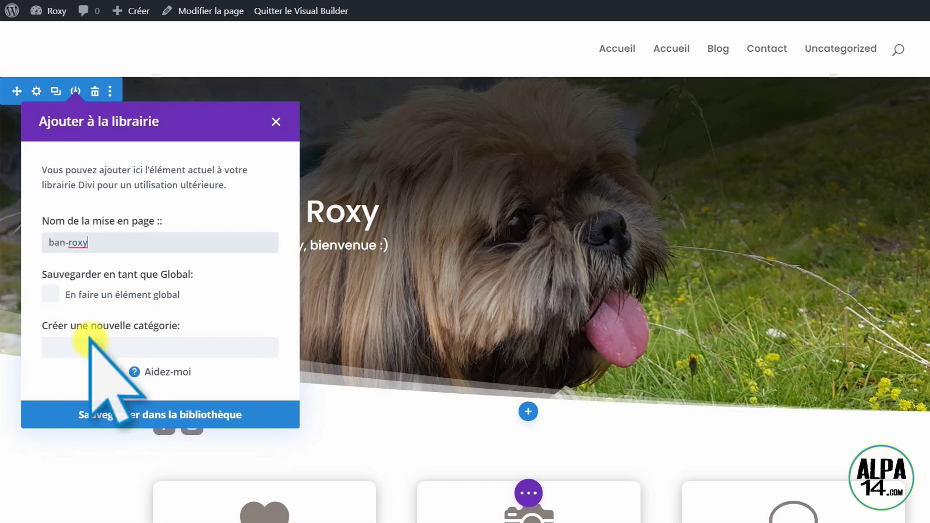
click(156, 415)
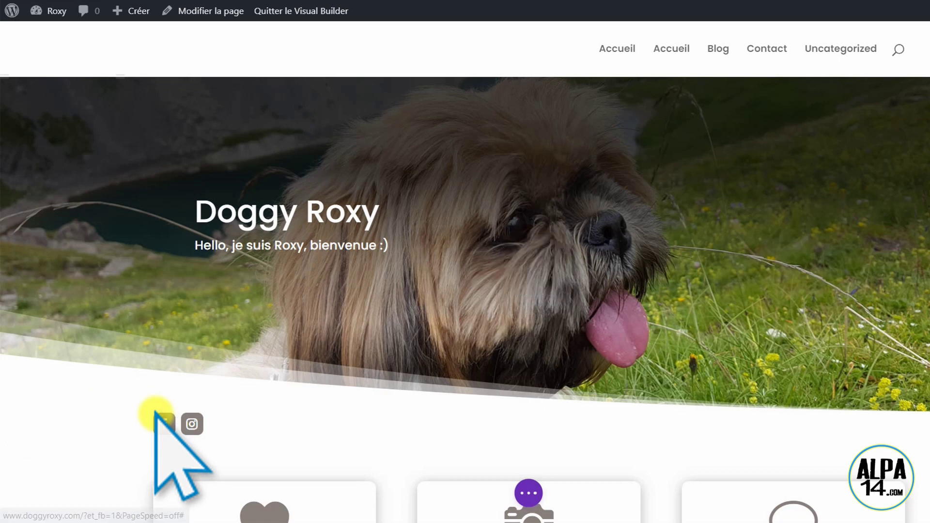
Save the section with the social icons and three blurbs to the Divi library under the name "fb-insta"
scroll(126, 373, down, 6)
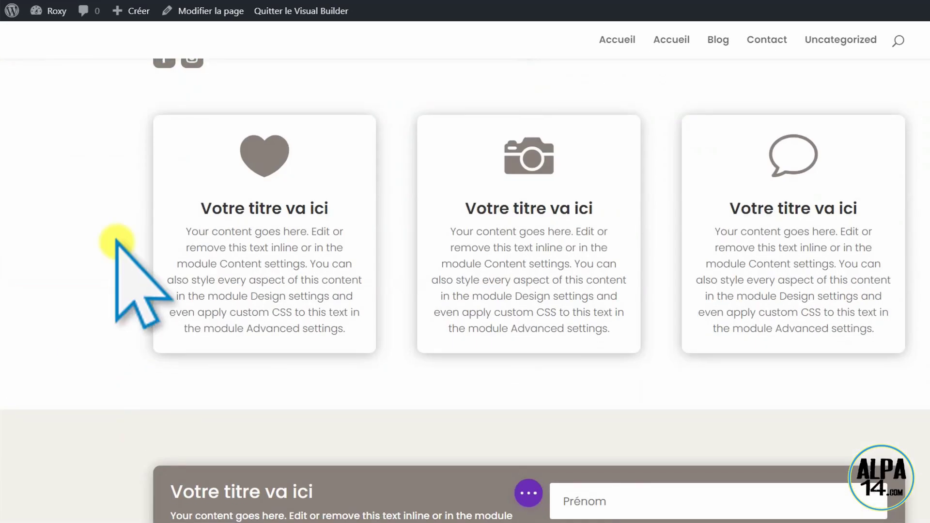
scroll(105, 214, up, 1)
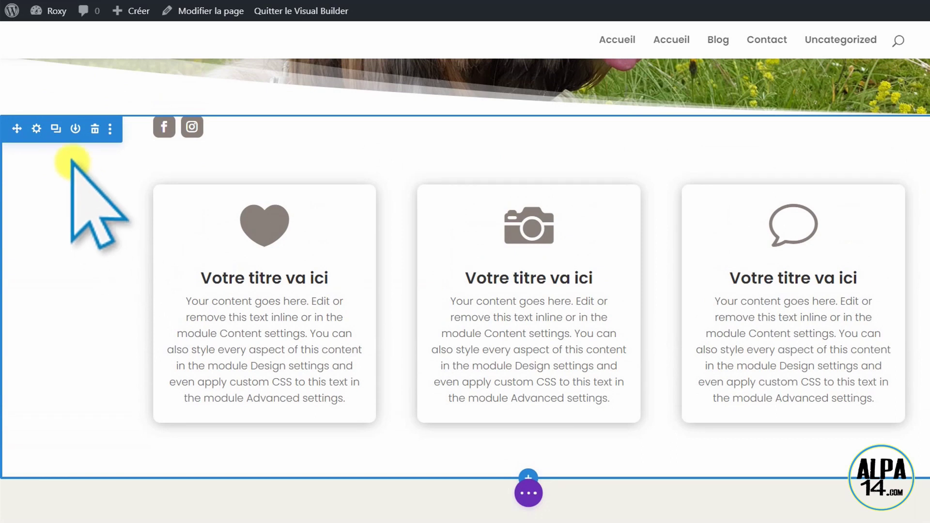
drag(199, 121, 216, 316)
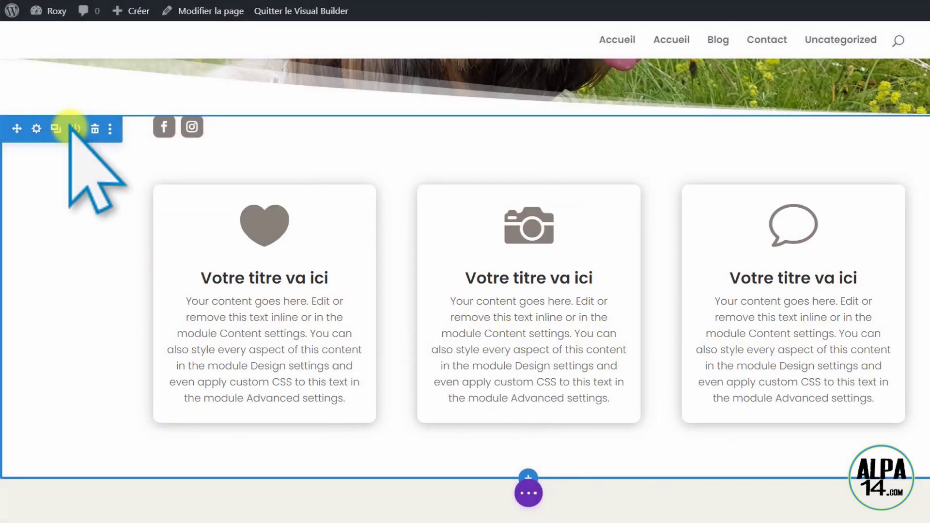
click(74, 128)
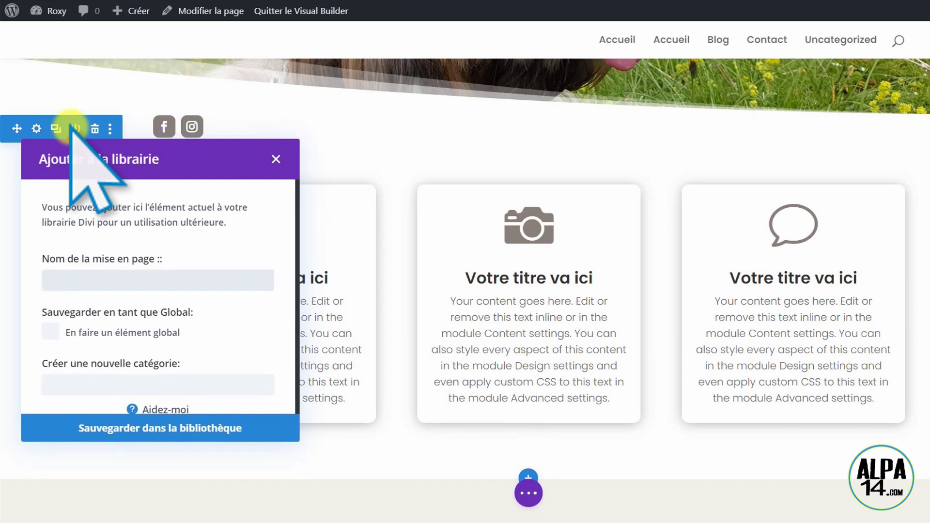
click(72, 283)
text(fb-insta)
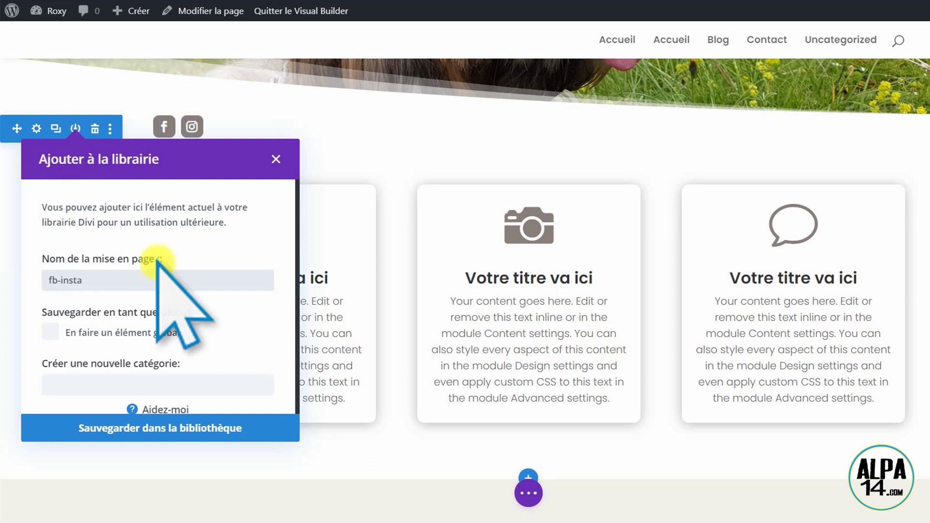
click(174, 429)
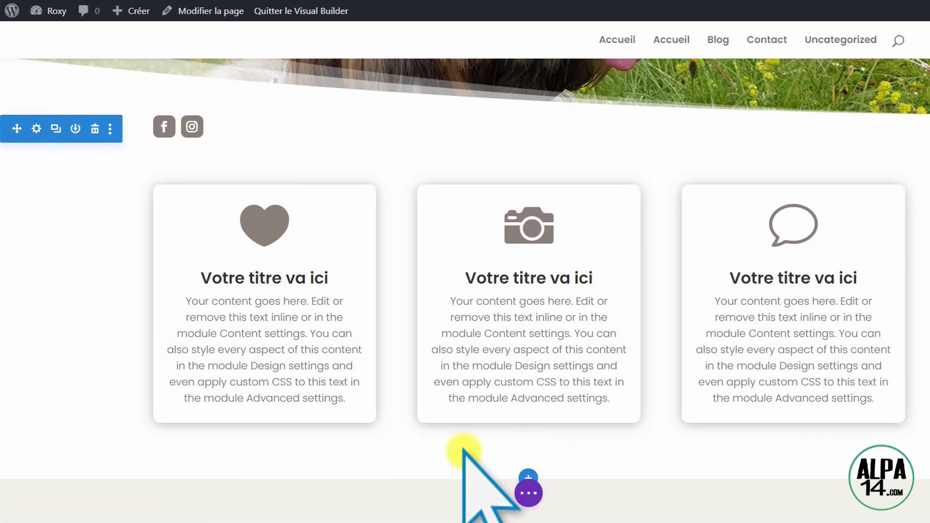
Review the newsletter signup section and the footer of the Accueil page, then return to its header
scroll(810, 394, down, 3)
scroll(799, 392, down, 3)
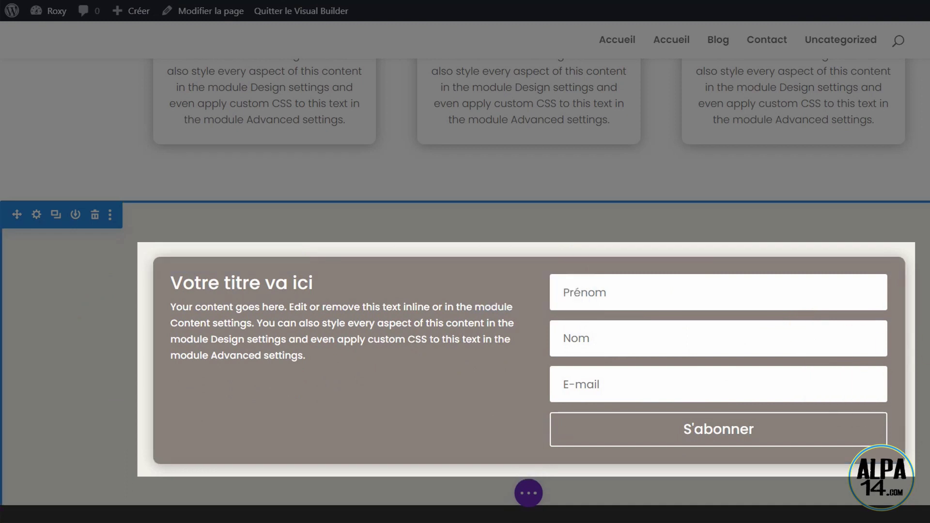
scroll(465, 281, down, 1)
scroll(465, 281, down, 7)
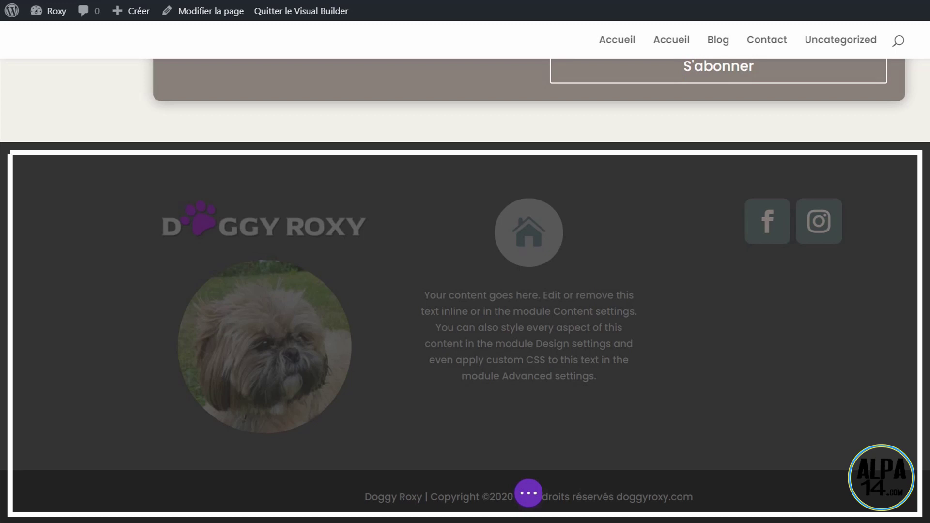
scroll(465, 291, up, 12)
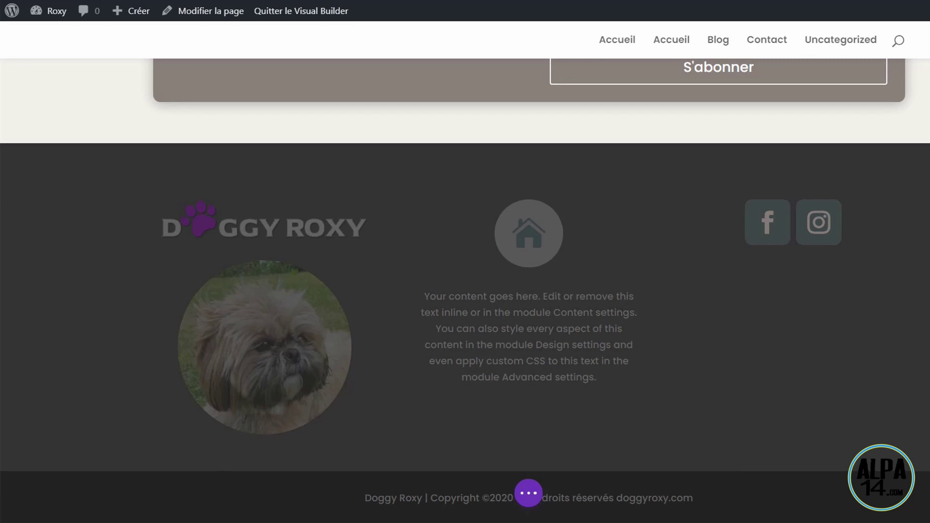
scroll(465, 290, up, 3)
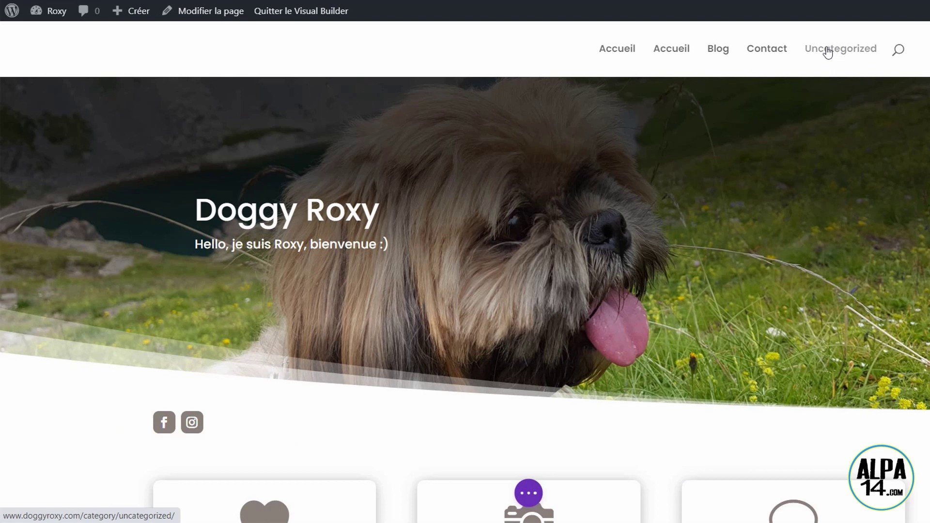
Leave the visual builder for the WordPress admin and create a navigation menu named "Menu du haut"
click(12, 13)
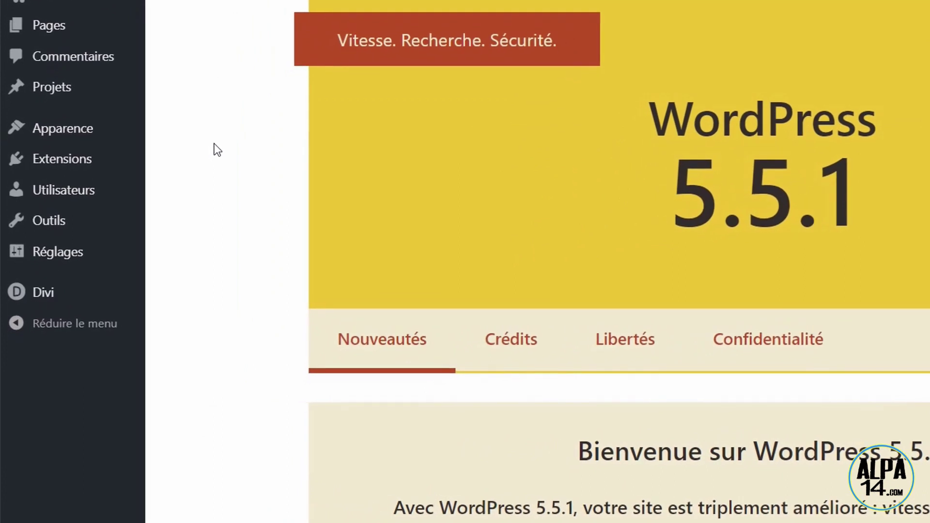
mouse_move(60, 132)
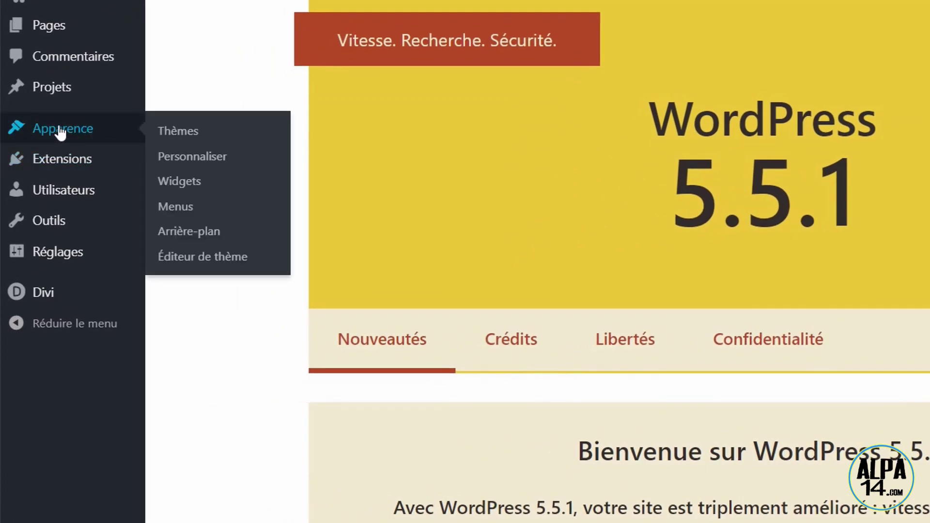
click(189, 210)
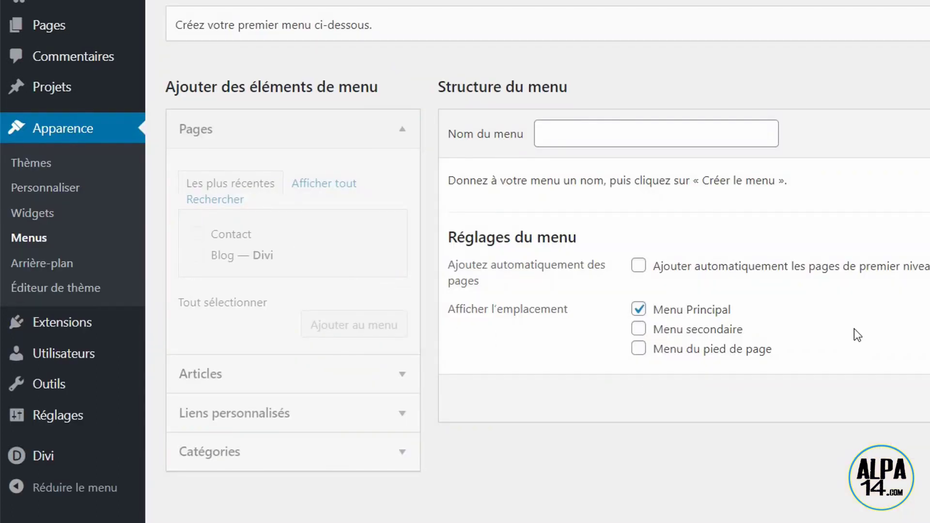
click(547, 134)
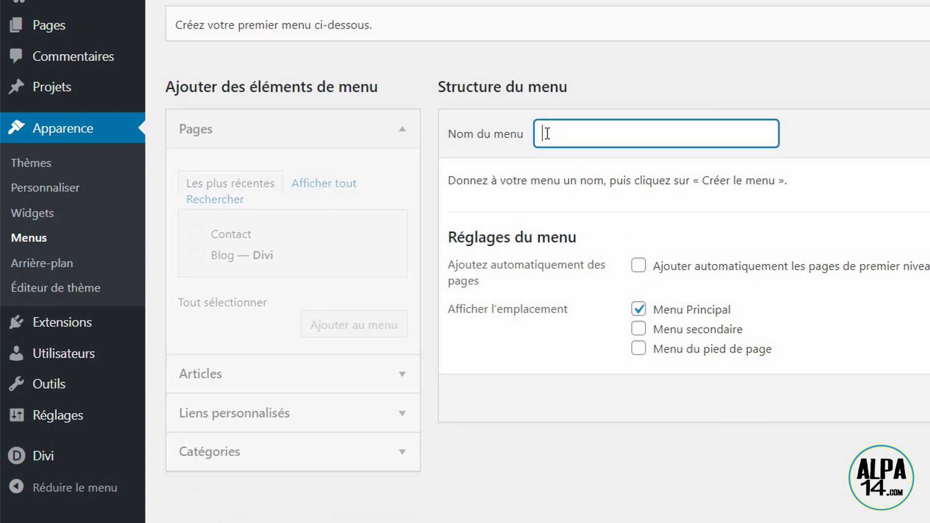
text(Menu du haut)
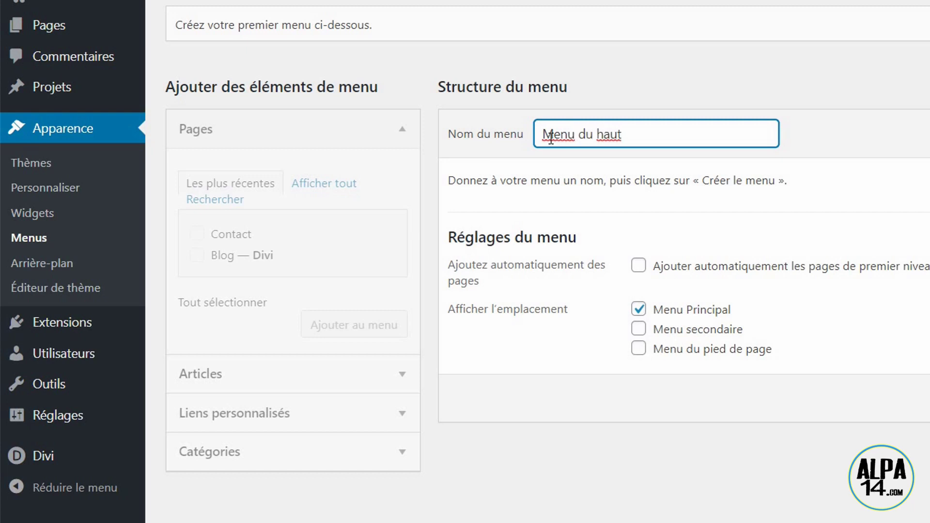
click(926, 133)
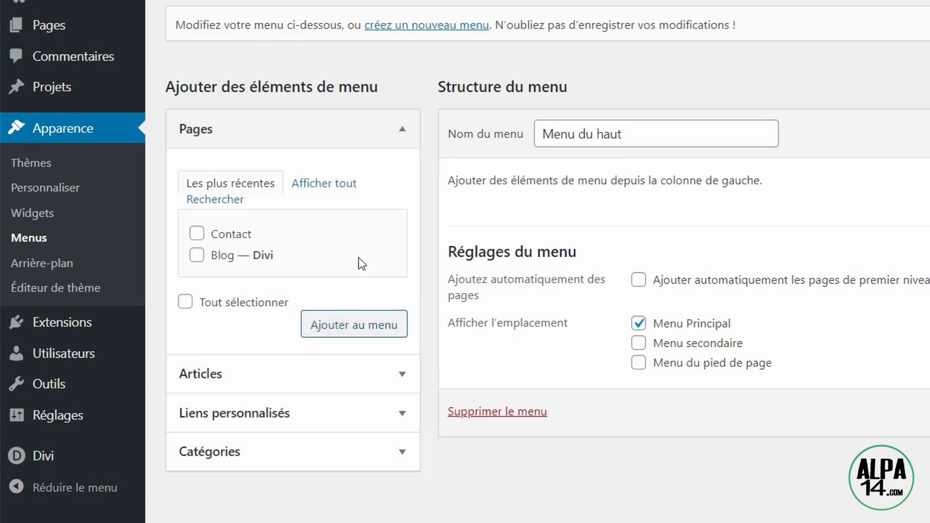
Add the Accueil, Blog and Contact pages to the menu structure in that order
click(321, 187)
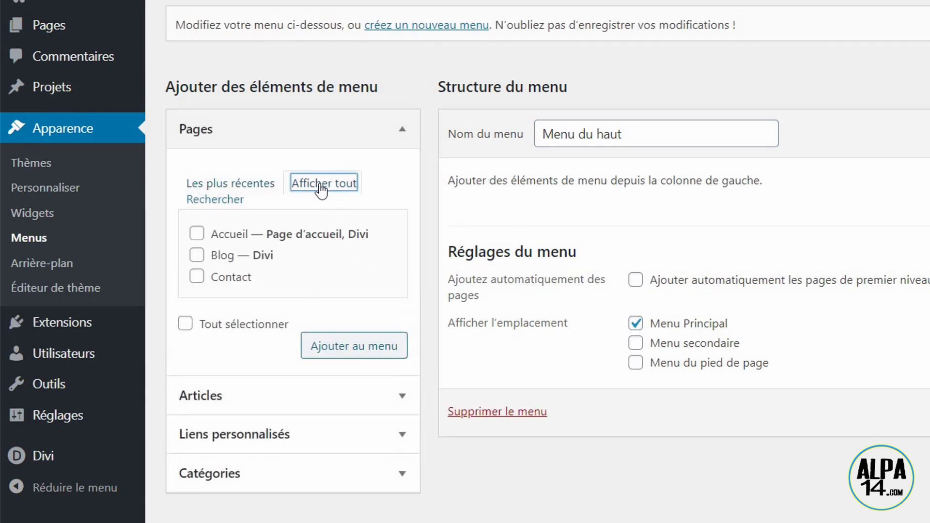
click(197, 234)
click(197, 256)
click(197, 277)
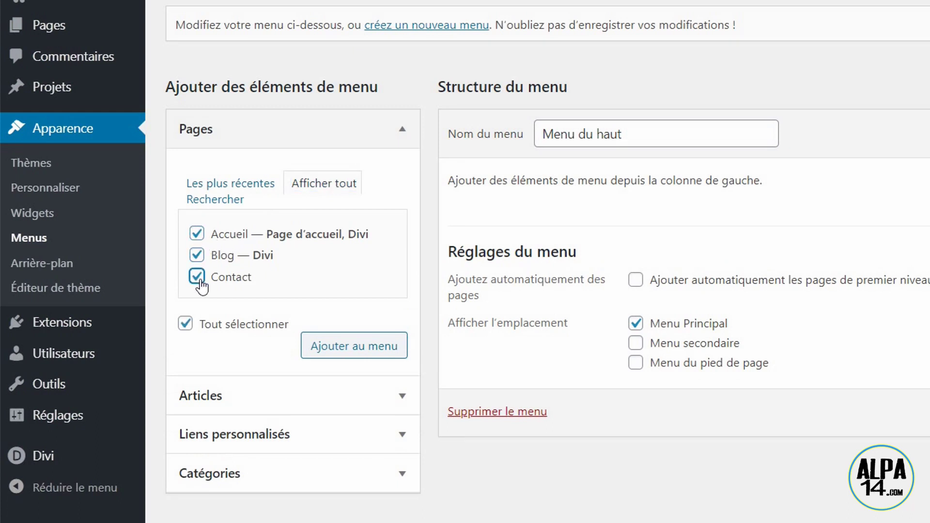
click(348, 348)
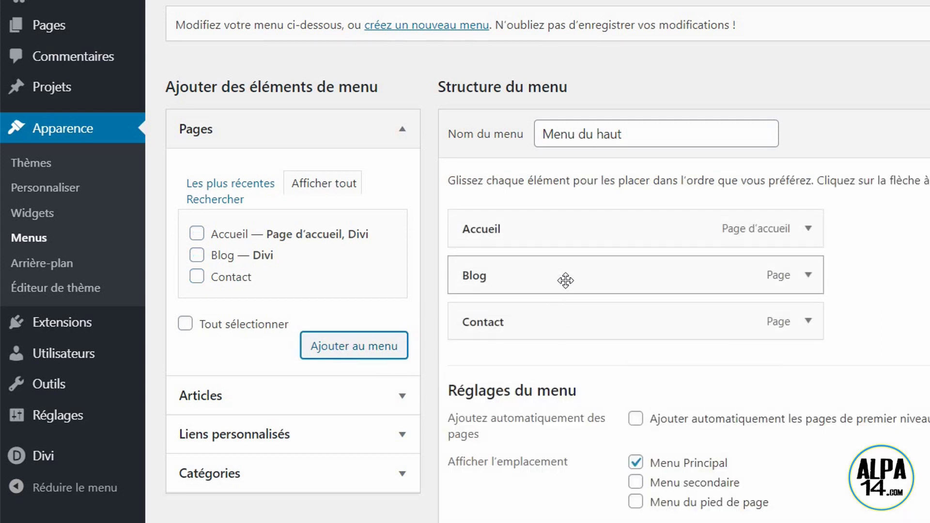
mouse_move(566, 281)
mouse_down()
mouse_move(565, 197)
mouse_move(575, 239)
mouse_move(565, 299)
mouse_move(565, 286)
mouse_up()
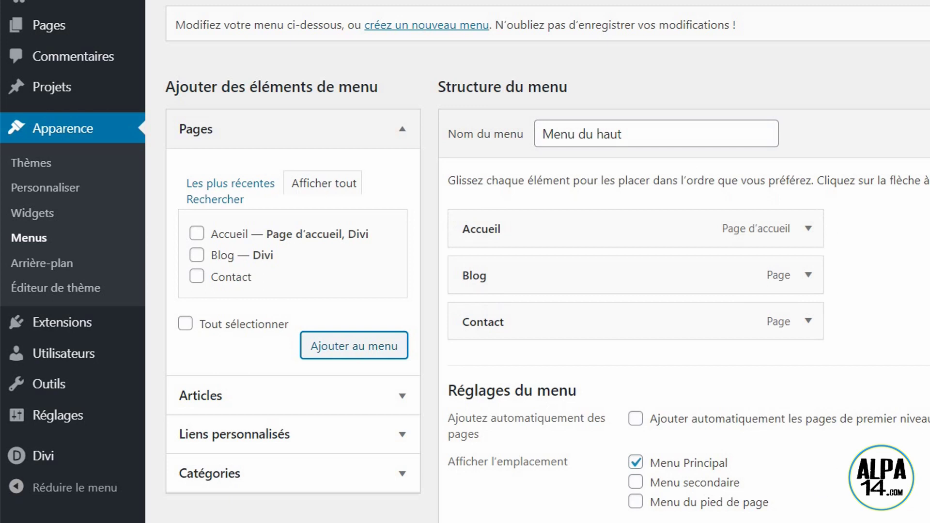
Enable automatic addition of top-level pages to "Menu du haut" and save the menu
click(635, 419)
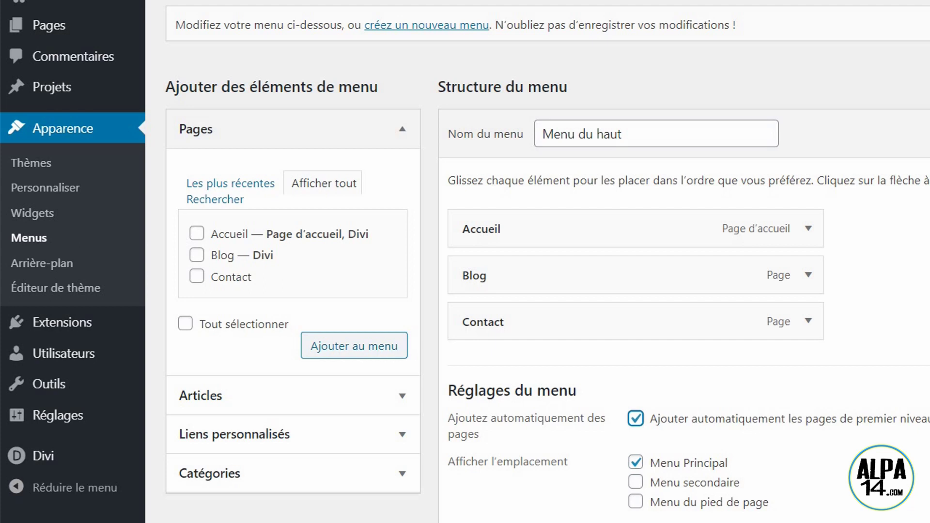
scroll(547, 261, down, 1)
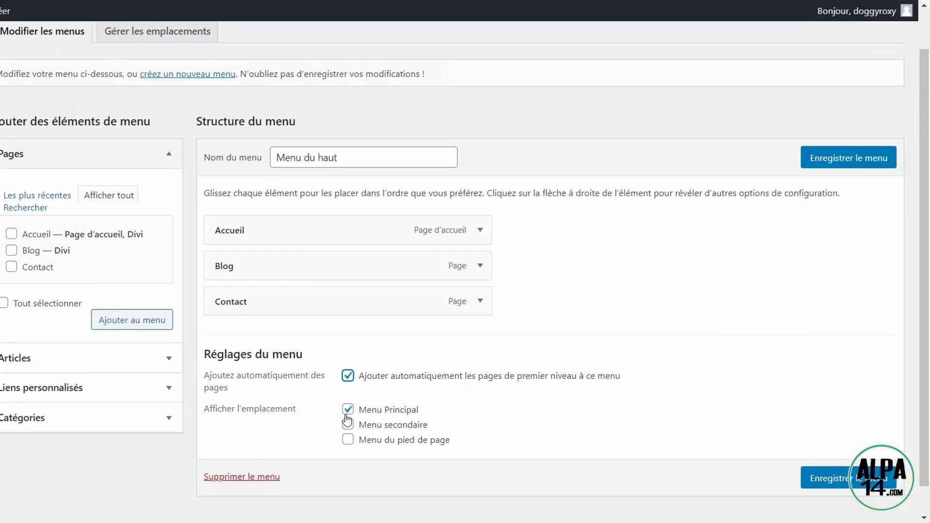
click(832, 482)
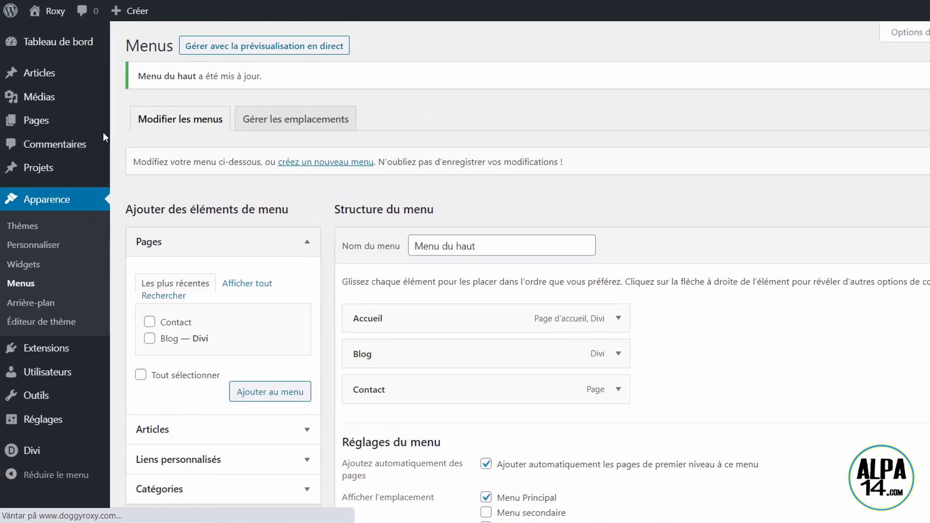
Open the Accueil page in the Divi visual builder from the page list to check its header navigation
mouse_move(47, 126)
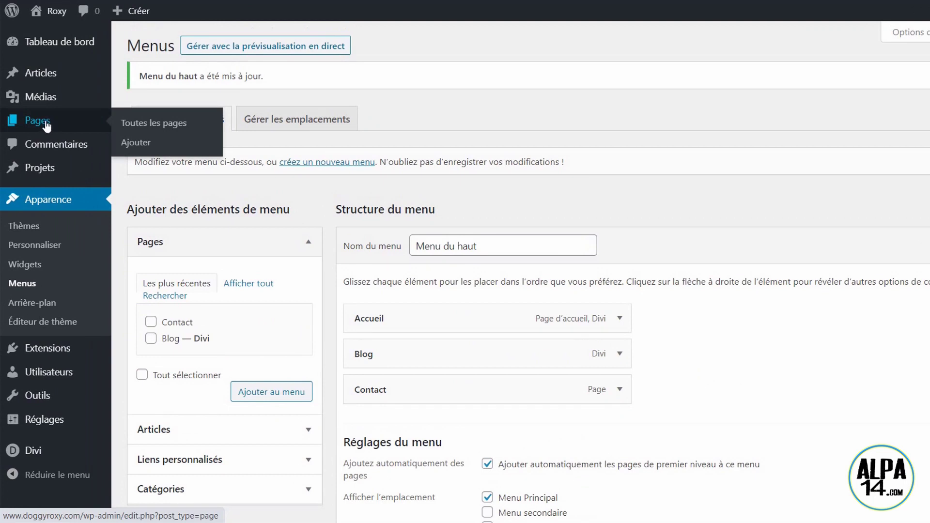
click(142, 127)
click(377, 168)
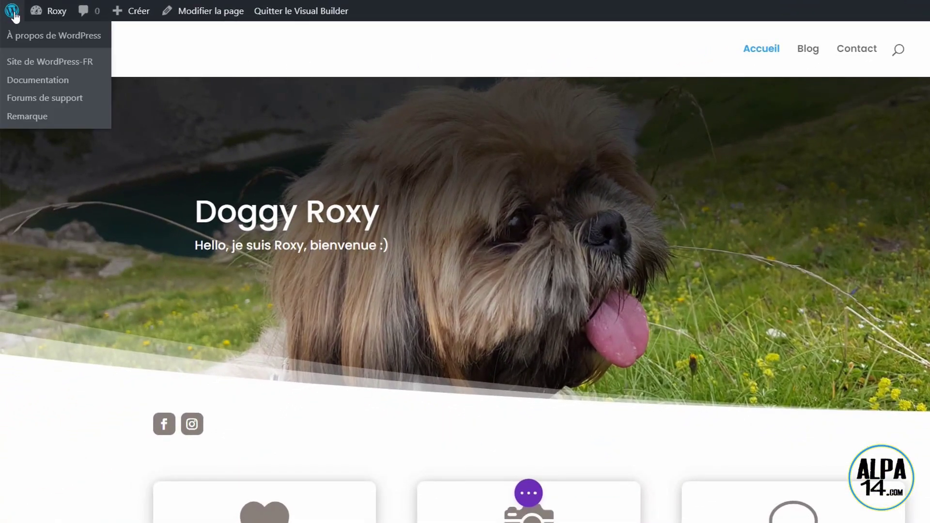
Return to the WordPress admin, open the editor for a new article and go back to the article list
click(12, 12)
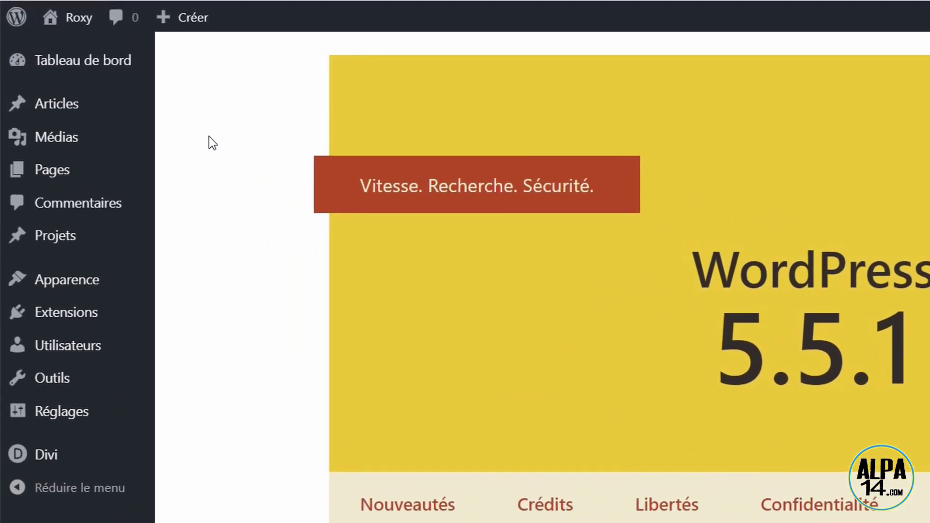
mouse_move(56, 104)
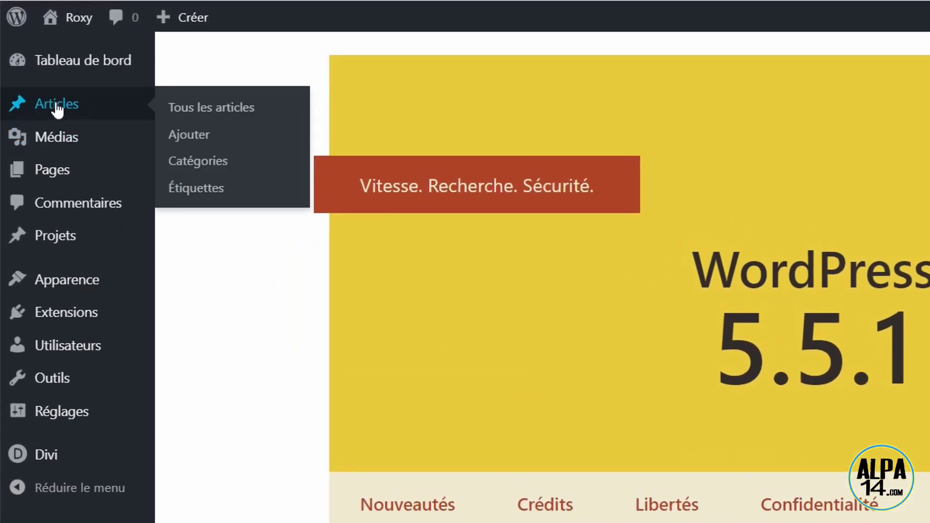
click(197, 137)
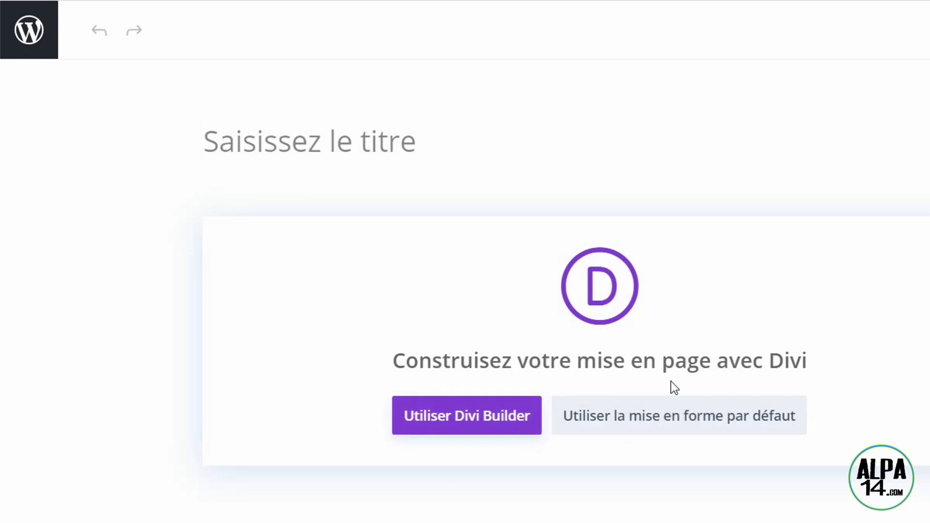
click(24, 31)
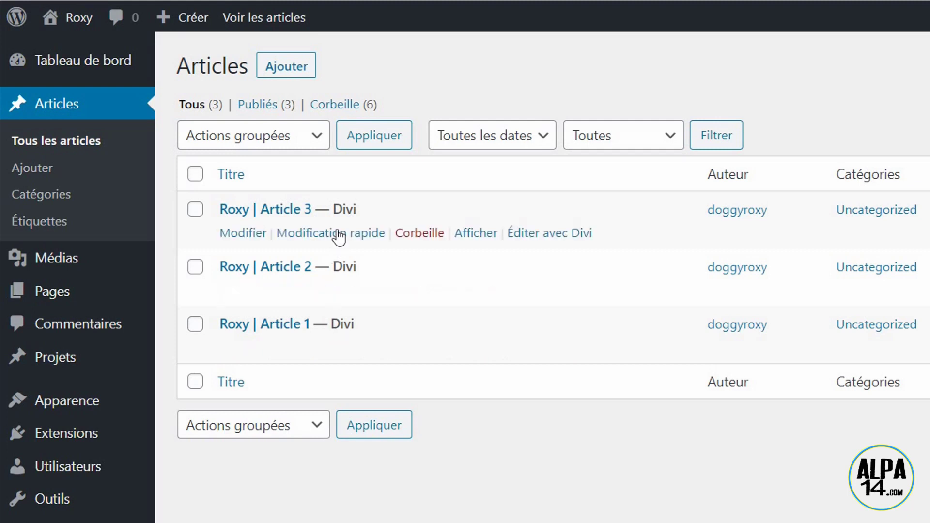
Open "Roxy | Article 3" in the Divi visual builder, review it down to the comment form, and return to the WordPress admin
click(548, 241)
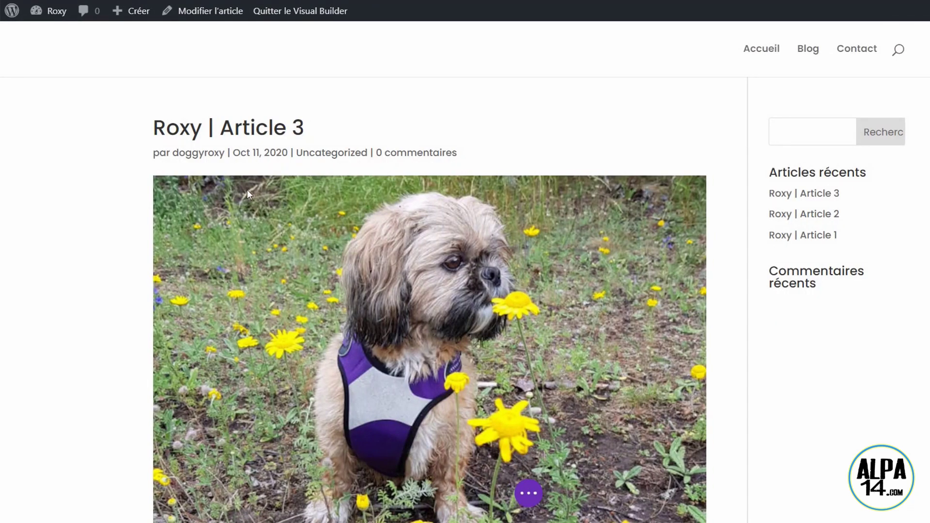
scroll(639, 324, down, 5)
scroll(638, 328, down, 10)
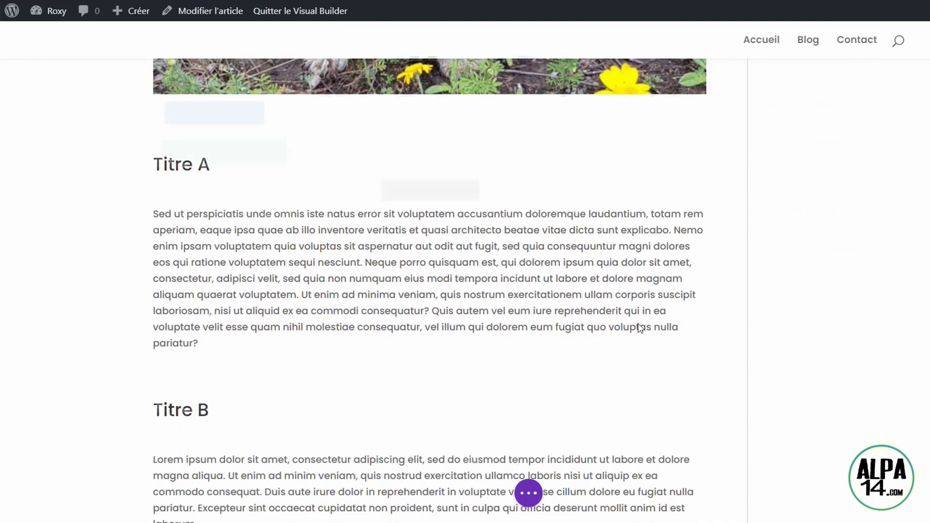
scroll(641, 329, down, 7)
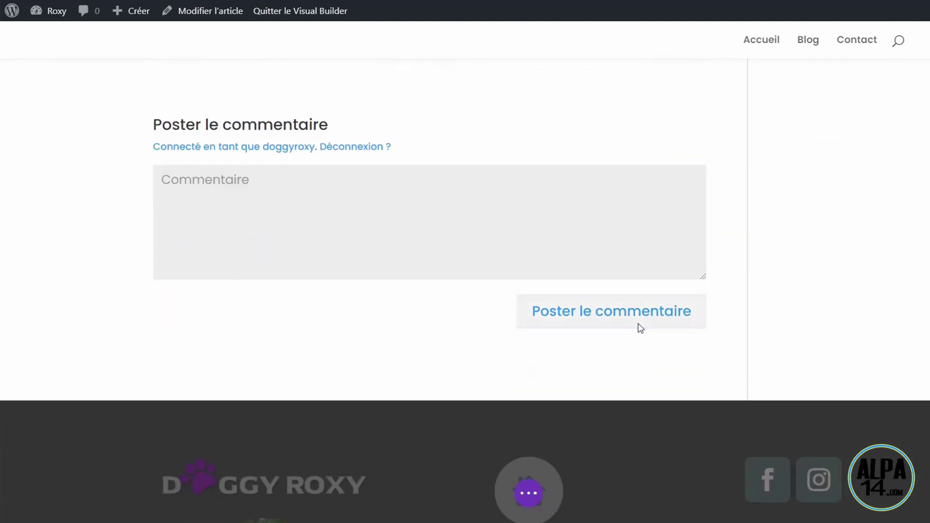
scroll(638, 329, up, 17)
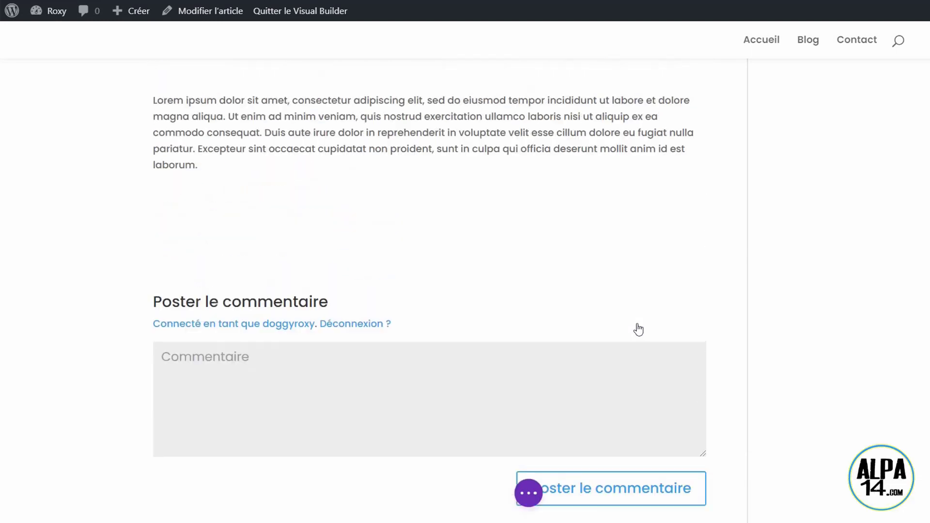
scroll(638, 329, up, 9)
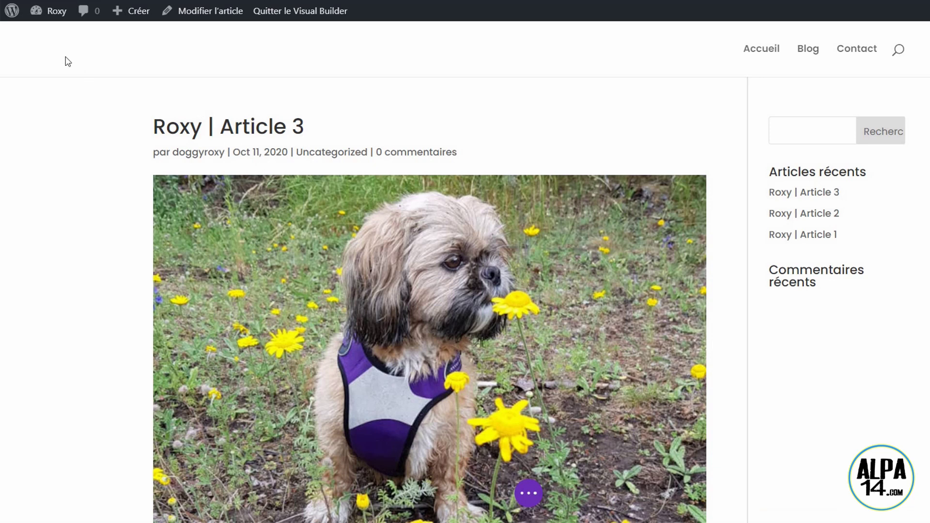
click(11, 13)
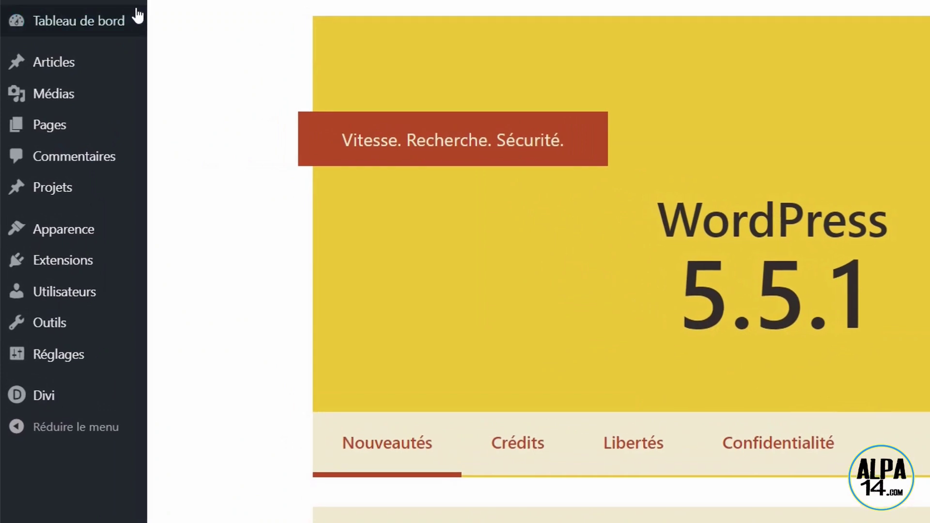
Open the Blog page in the Divi visual builder from the page list and start building it from scratch without inserting a row
mouse_move(54, 136)
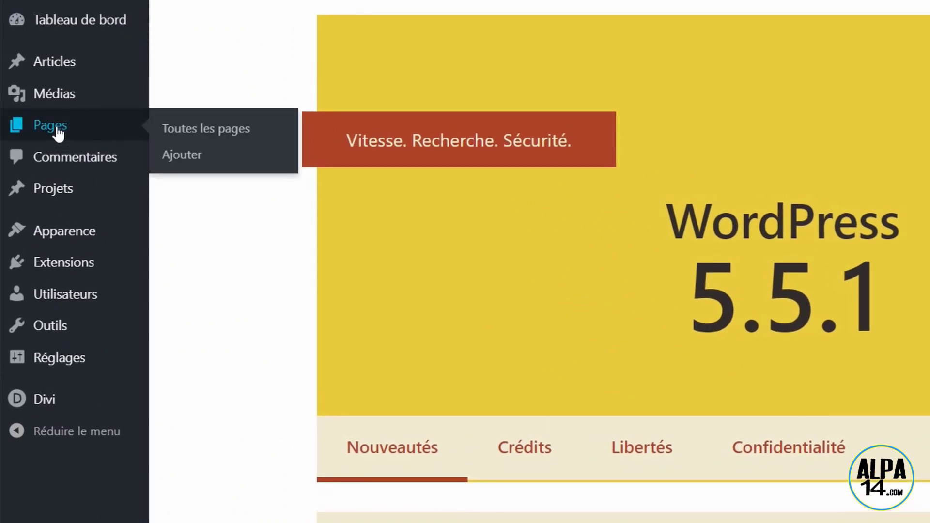
click(211, 131)
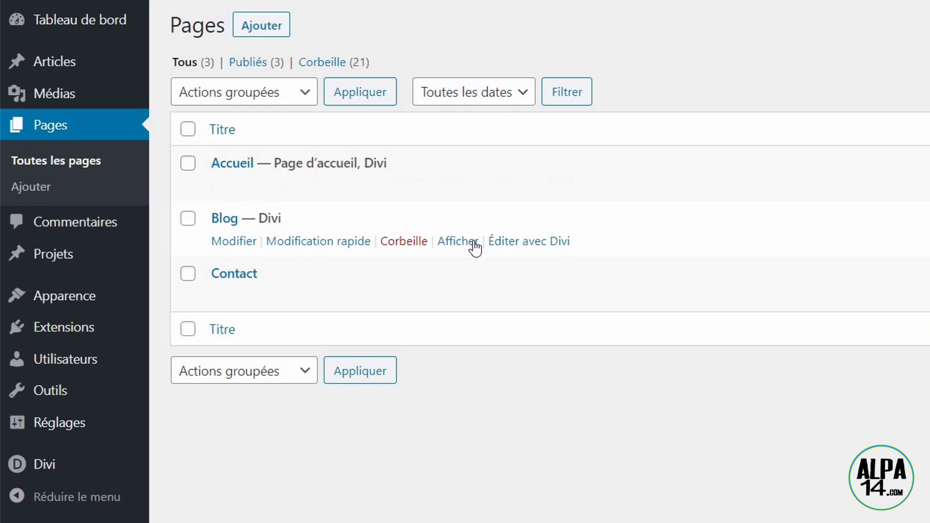
click(545, 249)
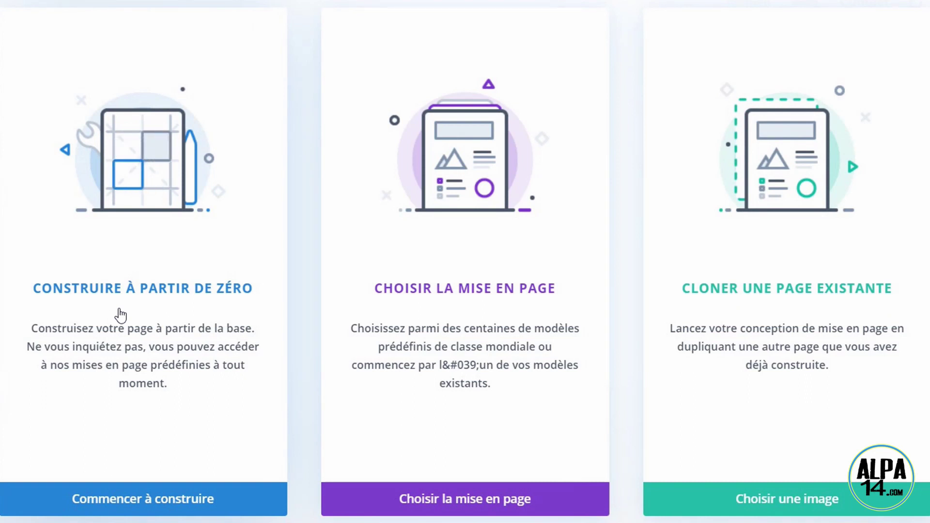
click(121, 315)
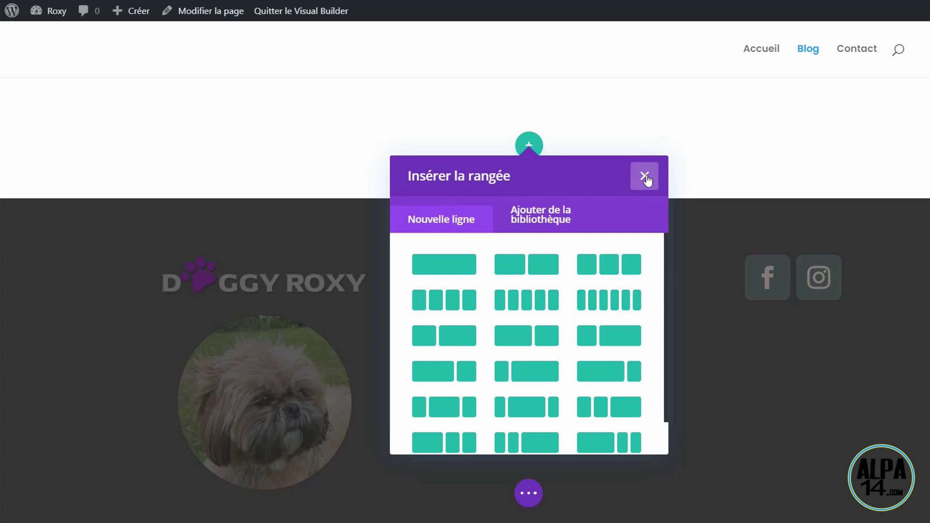
click(645, 177)
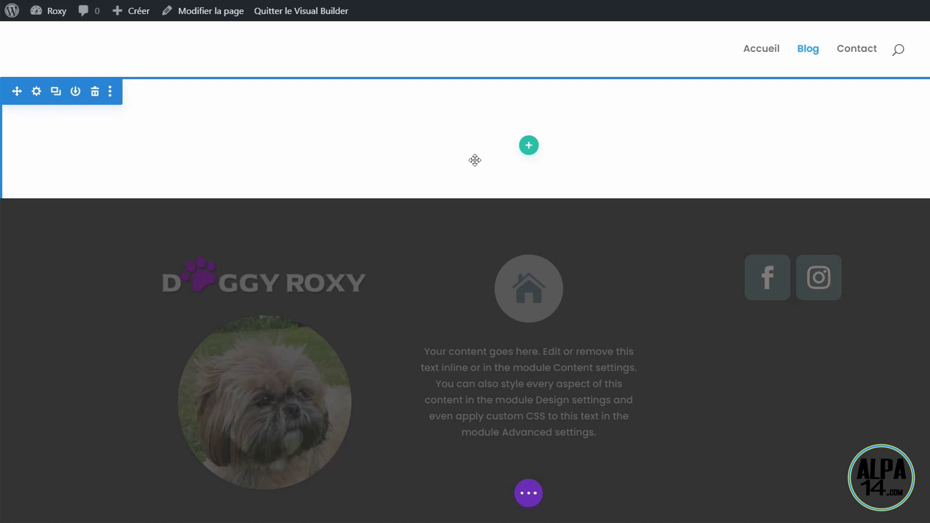
Duplicate the empty section and insert the saved ban-roxy library section between the two copies
click(56, 92)
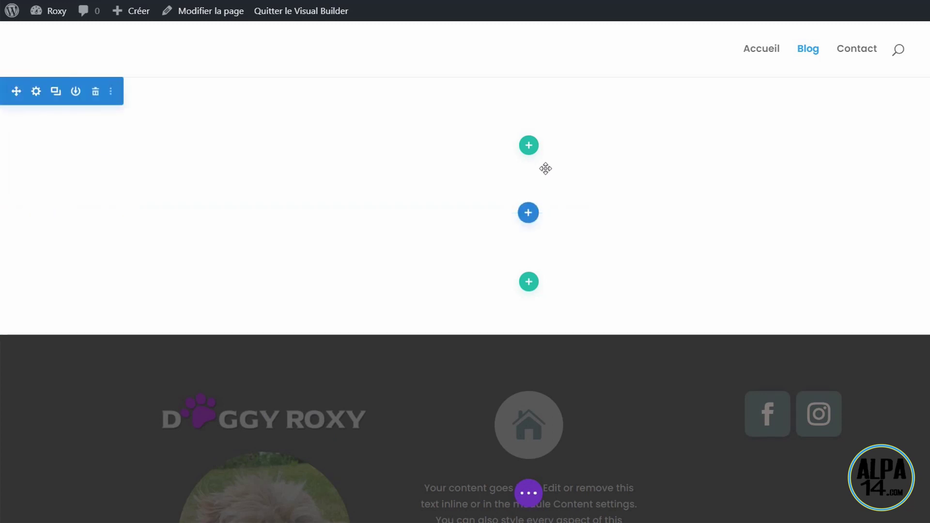
click(528, 213)
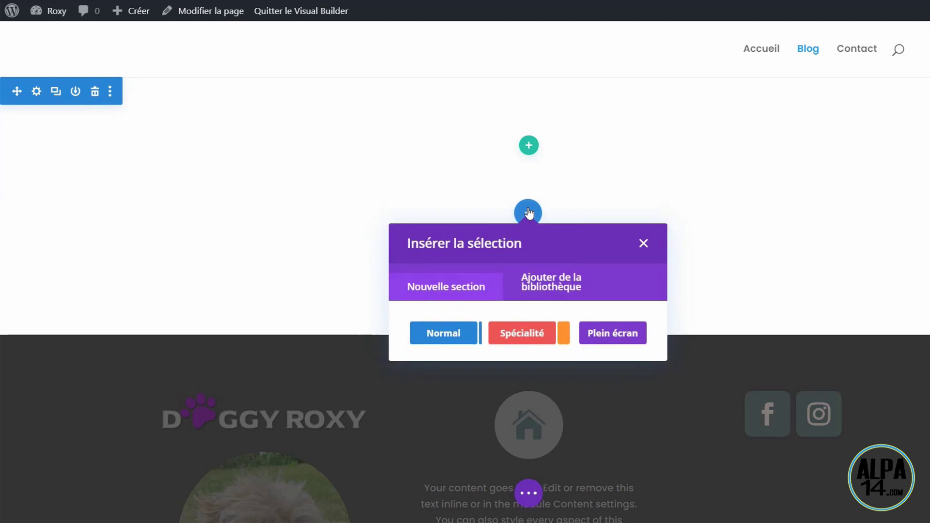
click(541, 290)
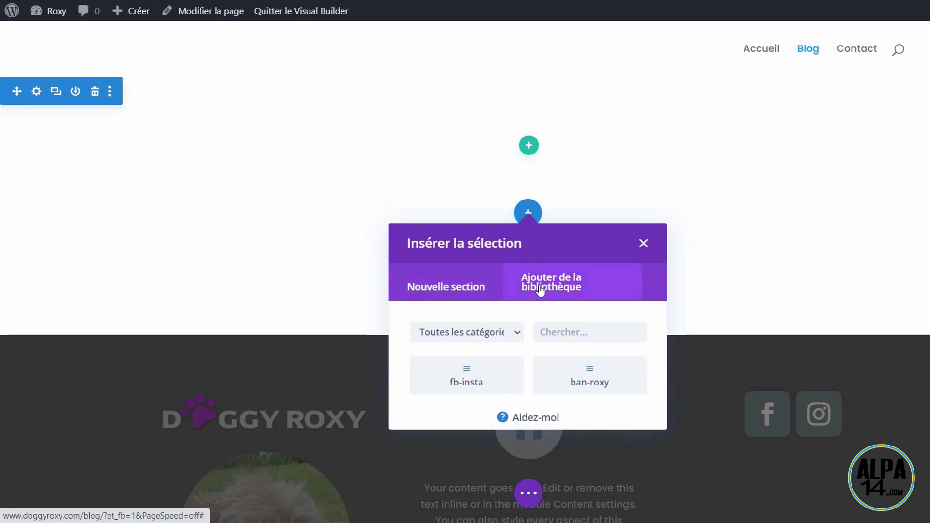
click(573, 381)
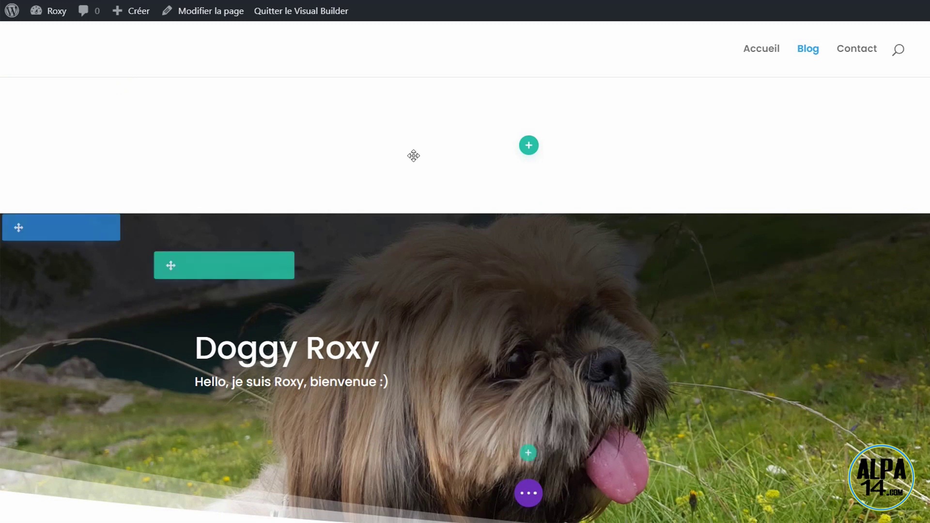
Delete the empty section above the banner and change the banner's subtitle to "Hello, voici mon blog !"
mouse_move(243, 130)
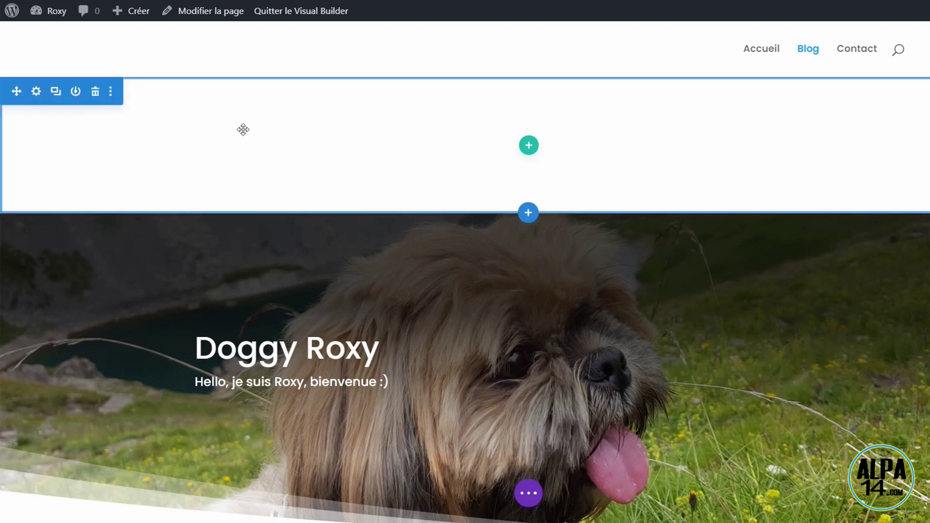
click(94, 96)
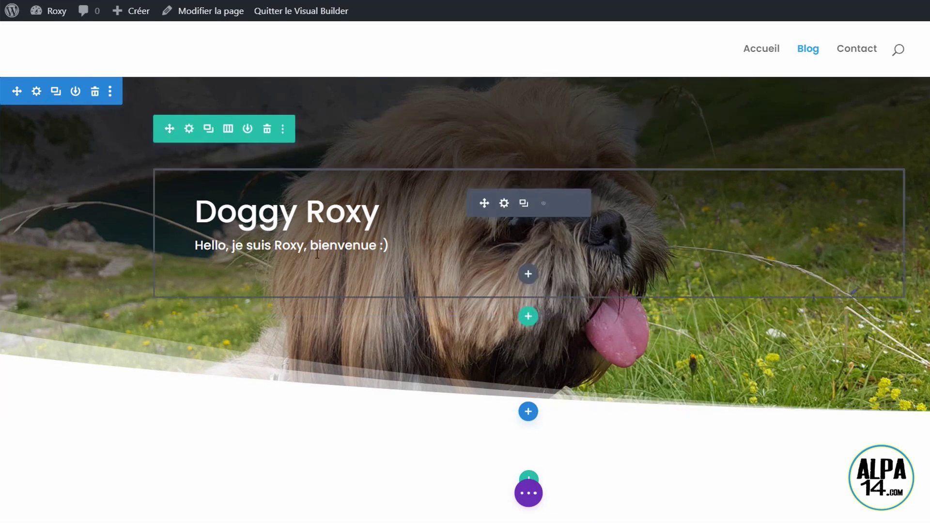
drag(390, 244, 239, 237)
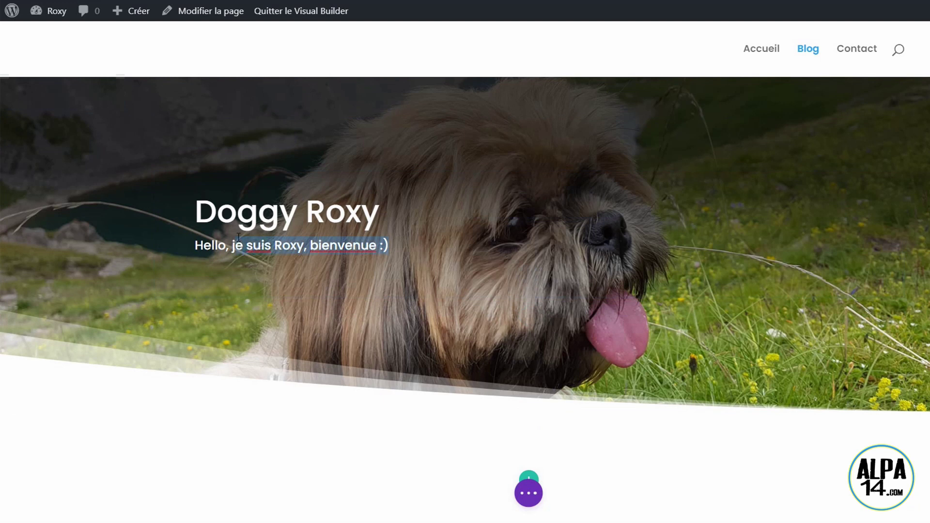
key(BackSpace)
text(voici m)
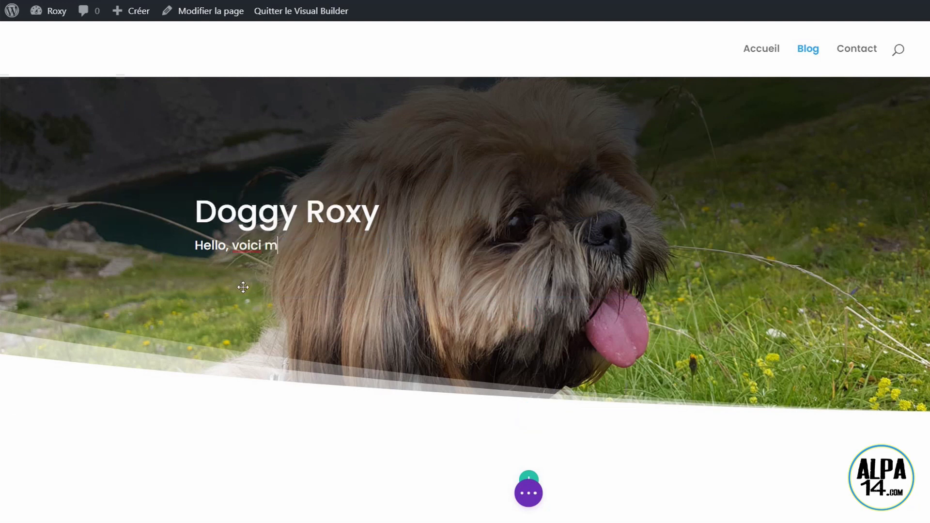
text(on blog !)
Insert the saved fb-insta library section below the banner and delete its row of three blurbs
scroll(506, 286, down, 2)
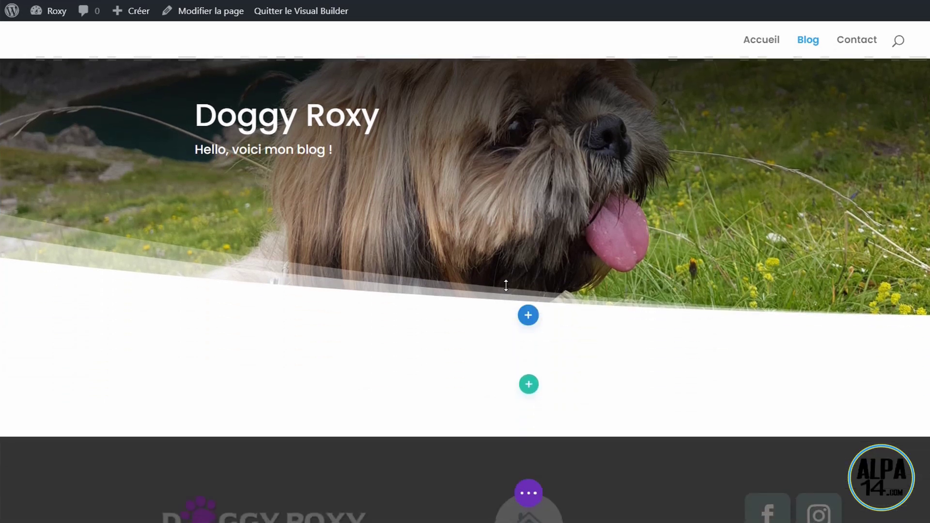
click(529, 319)
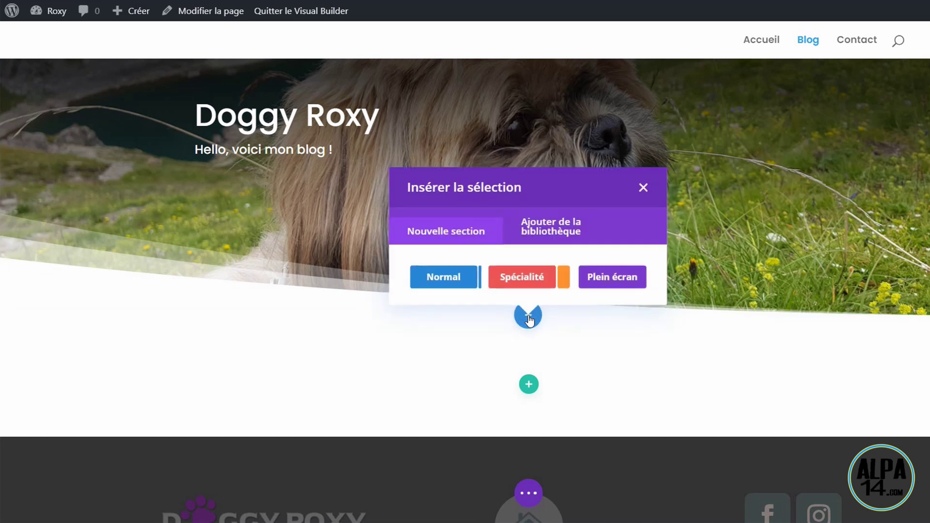
click(575, 232)
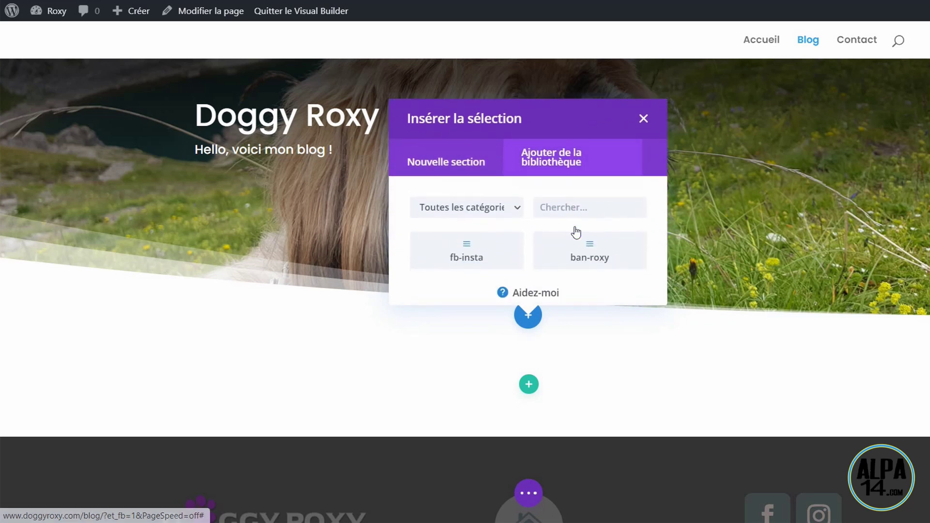
click(468, 259)
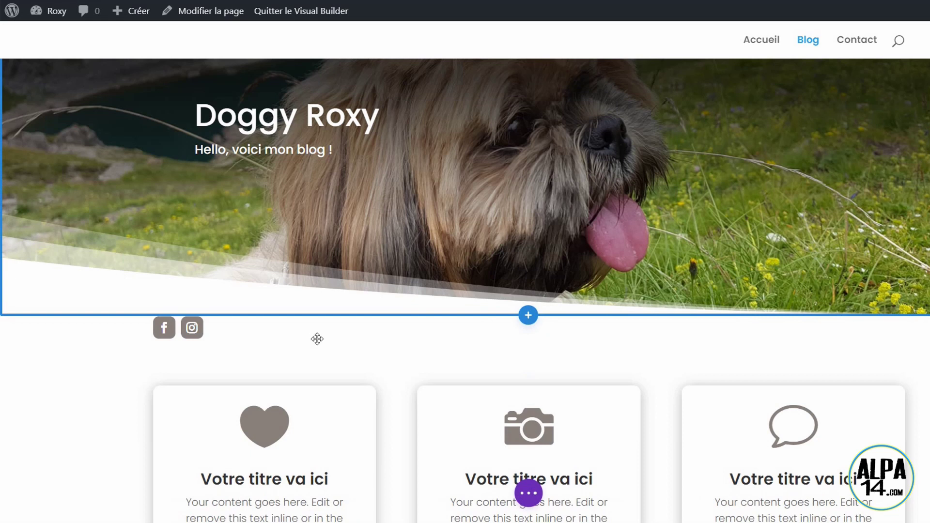
scroll(495, 346, down, 5)
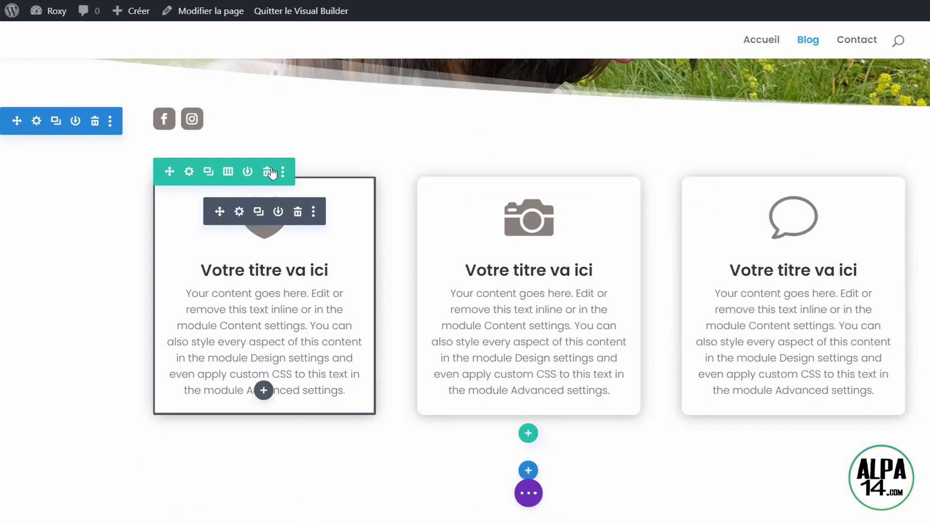
click(271, 173)
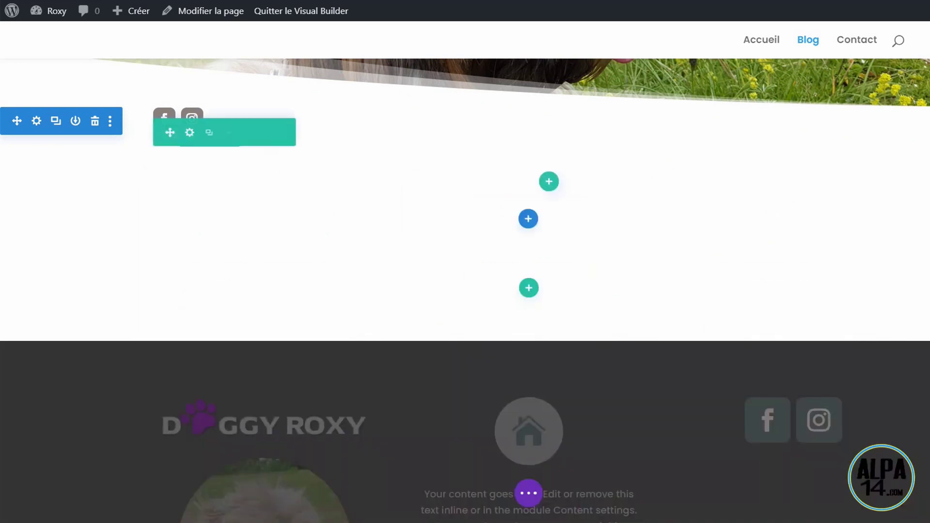
Add a single-column row below the social media icons and insert a Blog module in it
scroll(466, 290, up, 2)
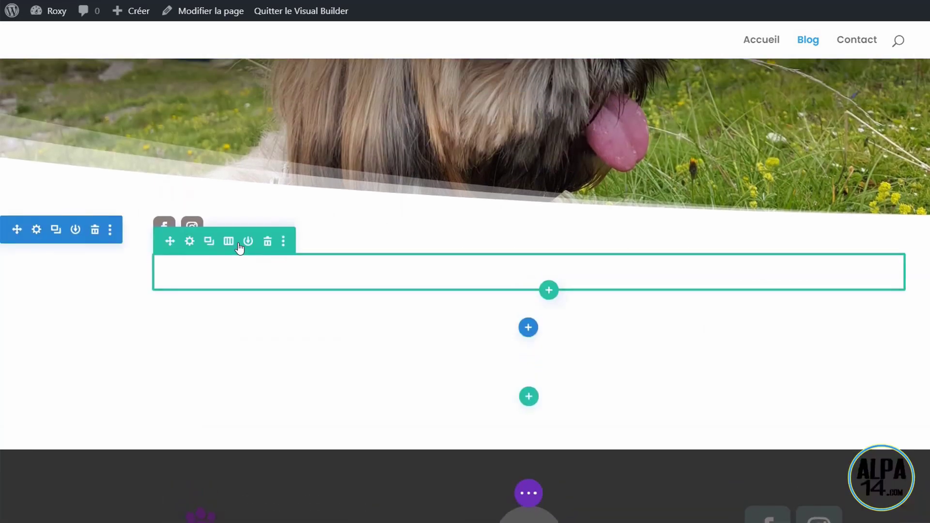
click(549, 291)
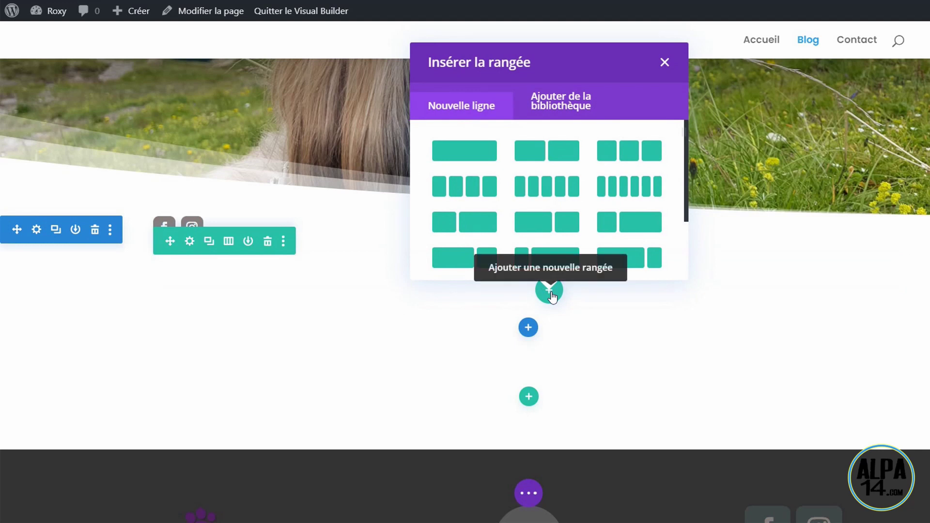
click(455, 153)
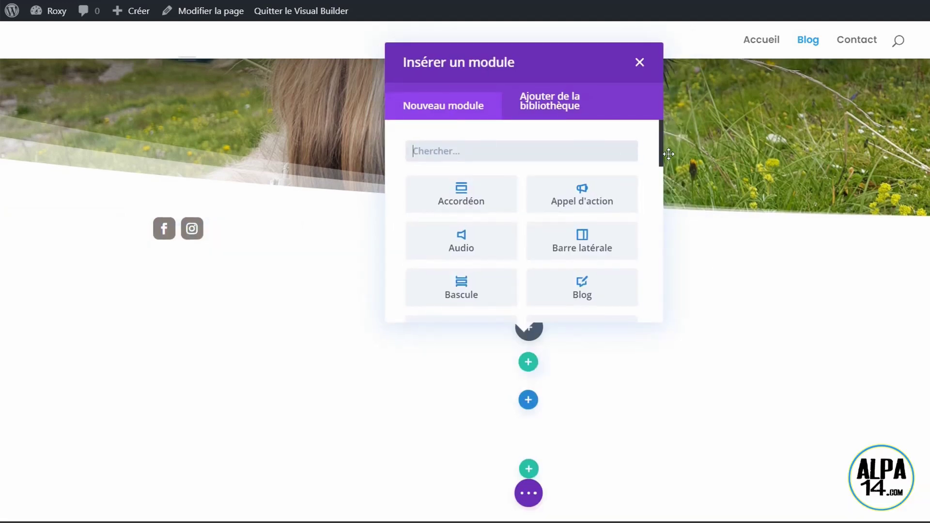
drag(661, 150, 662, 165)
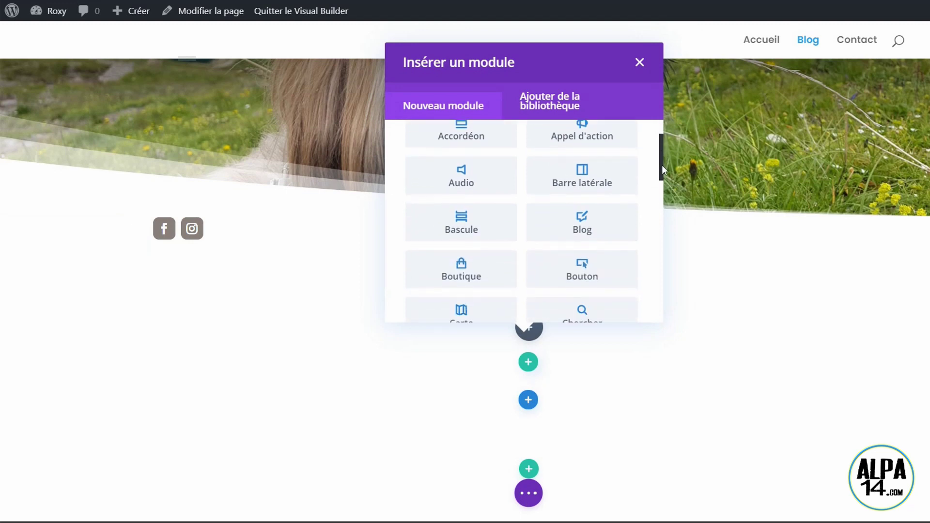
click(602, 232)
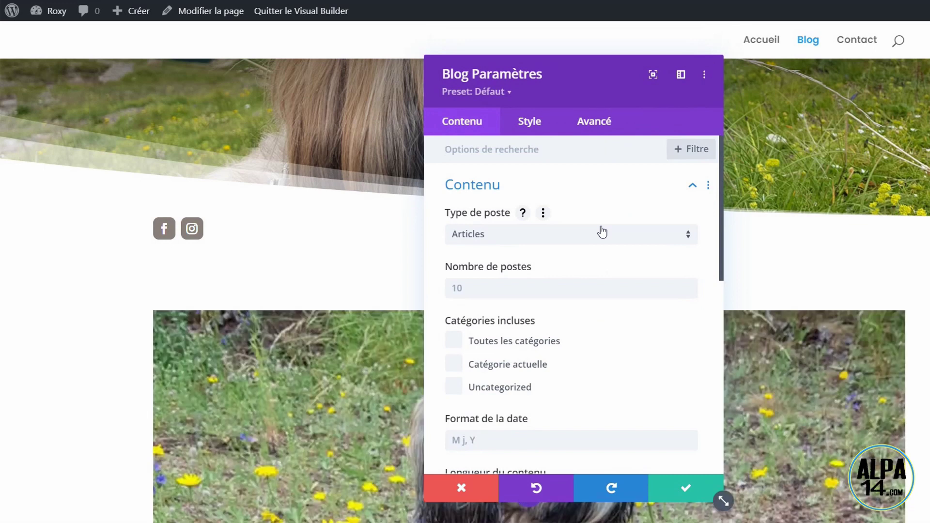
Set the Blog settings window aside, examine the articles displayed down the page, and look over the module's style categories
drag(653, 74, 199, 75)
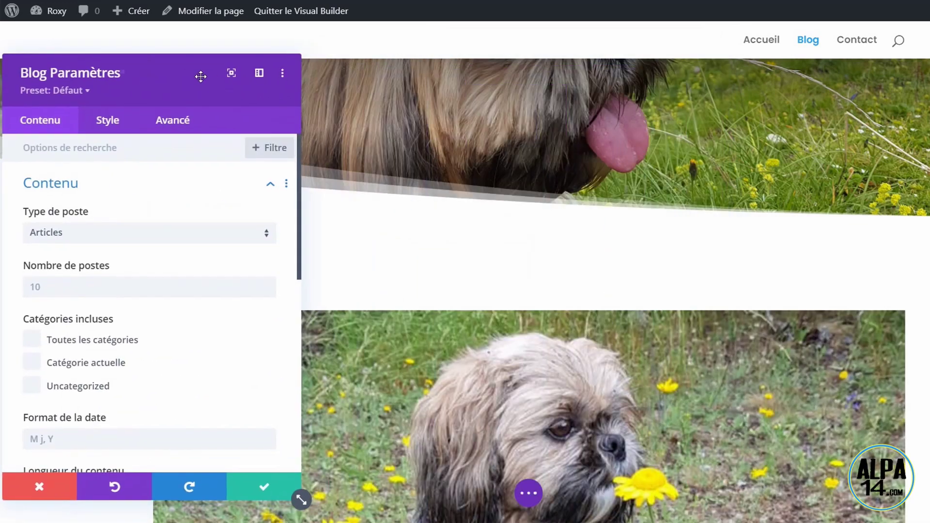
scroll(603, 291, down, 10)
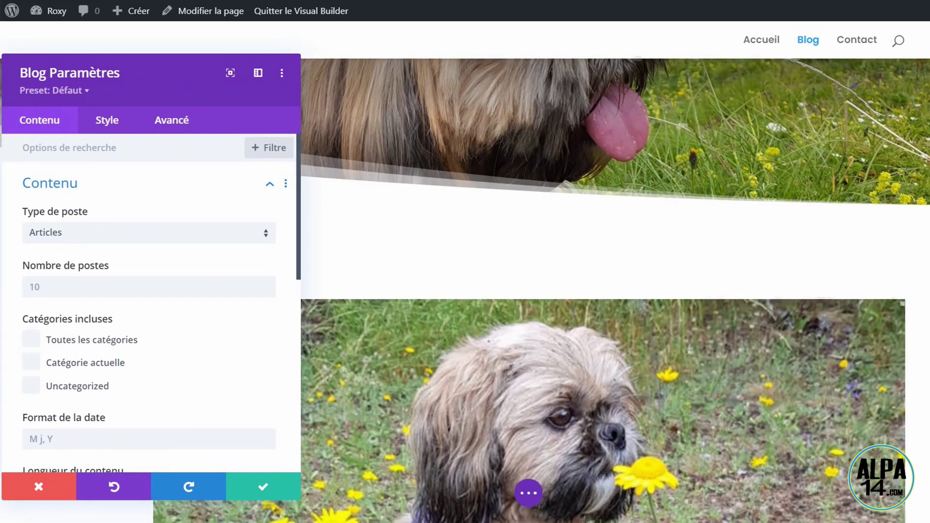
scroll(603, 291, down, 15)
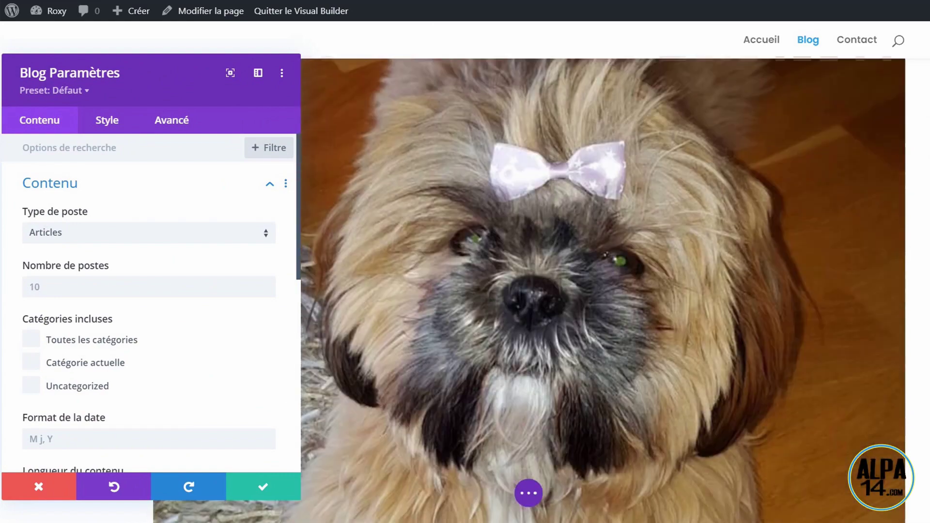
scroll(603, 291, down, 7)
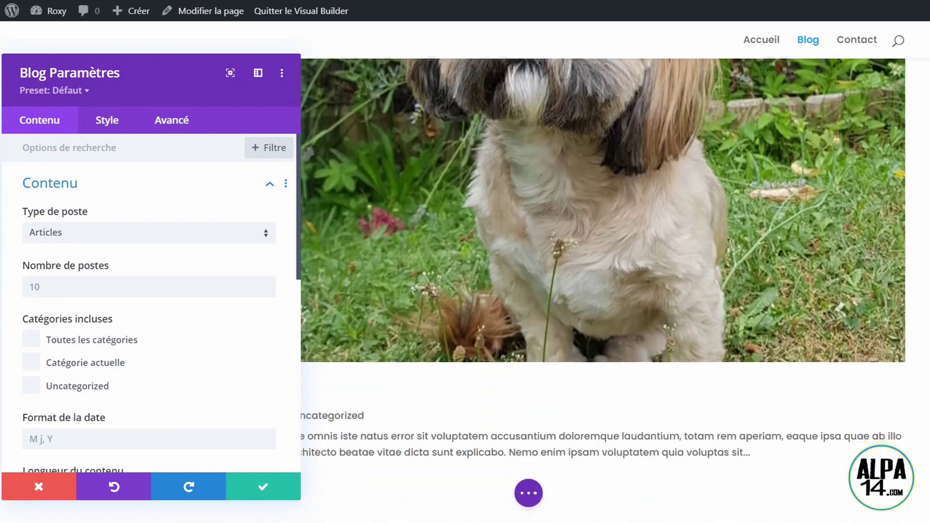
scroll(603, 291, up, 10)
scroll(604, 291, up, 15)
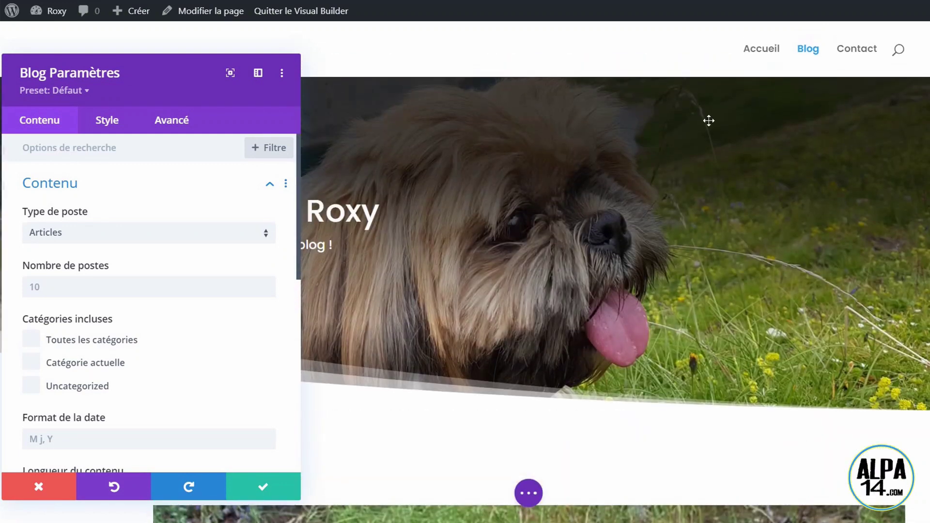
drag(158, 74, 188, 76)
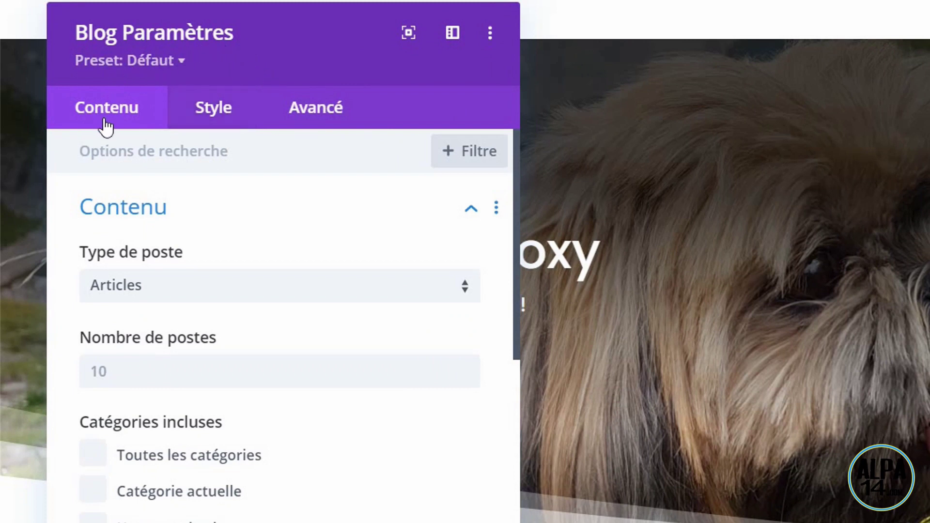
click(244, 105)
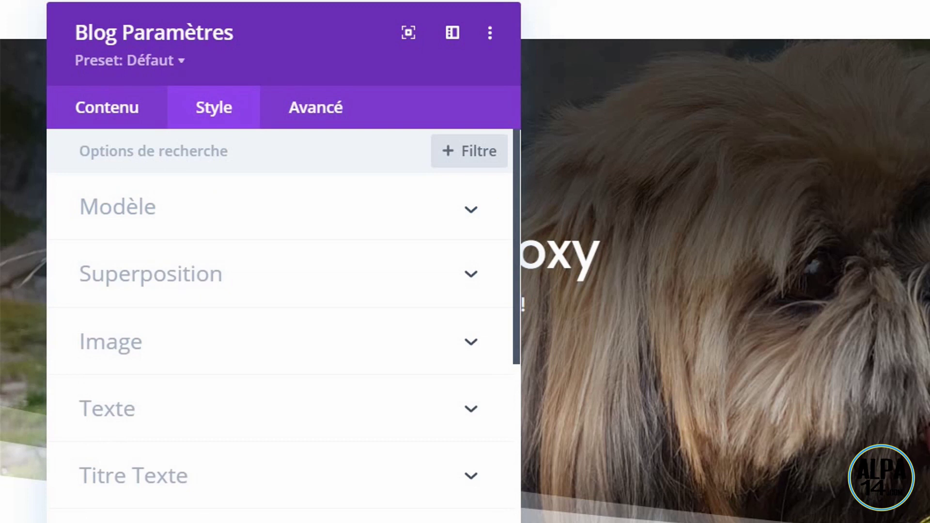
click(120, 120)
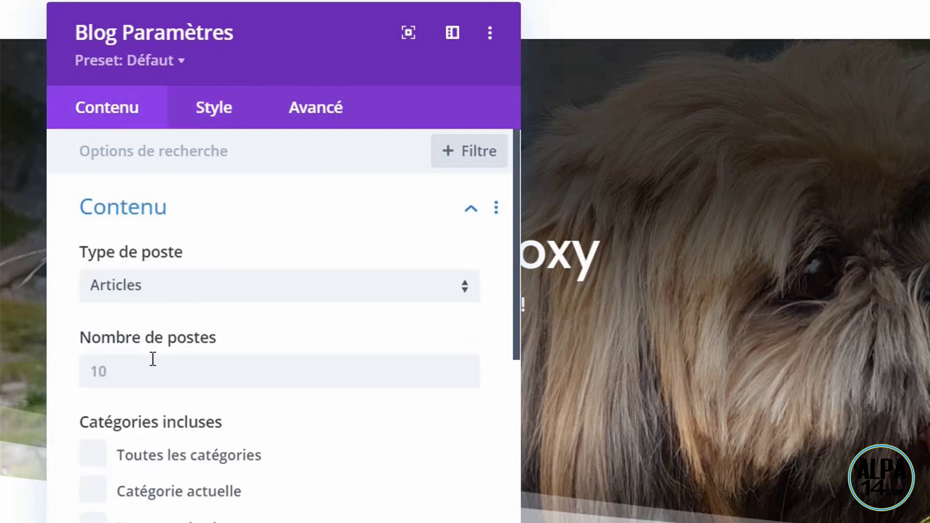
Set the Blog module's number of posts to 6 and include the Uncategorized category
click(138, 375)
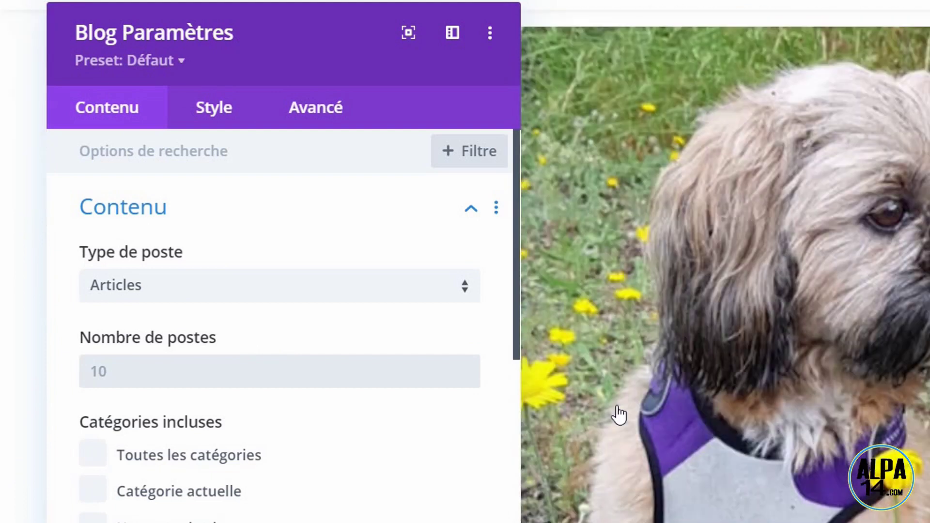
text(6)
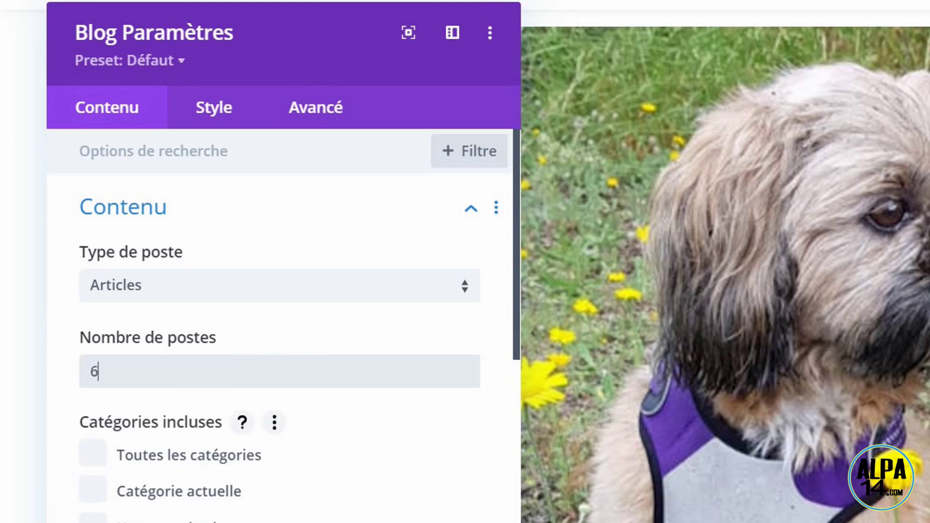
scroll(97, 393, down, 3)
click(94, 339)
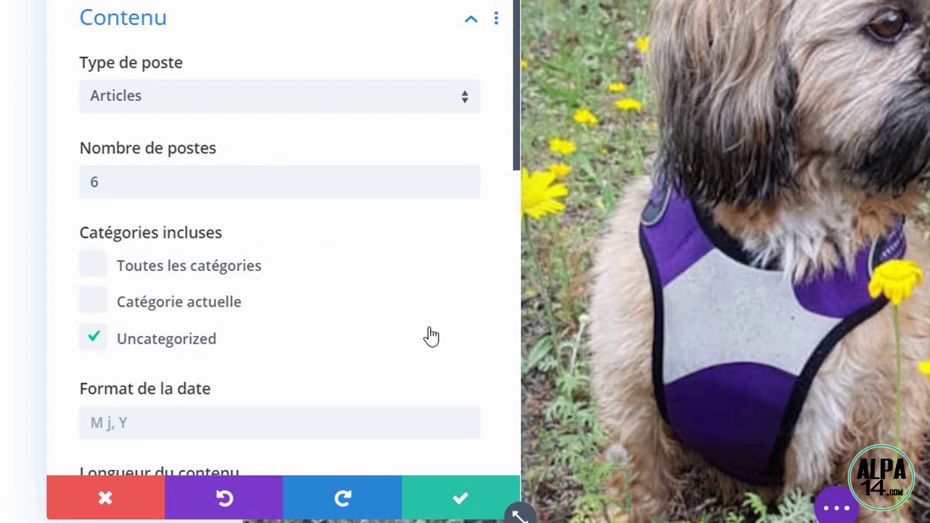
Show the Blog module's read-more button (En Lire Plus) and hide the author, date and categories
scroll(430, 334, down, 8)
click(386, 409)
scroll(387, 411, down, 5)
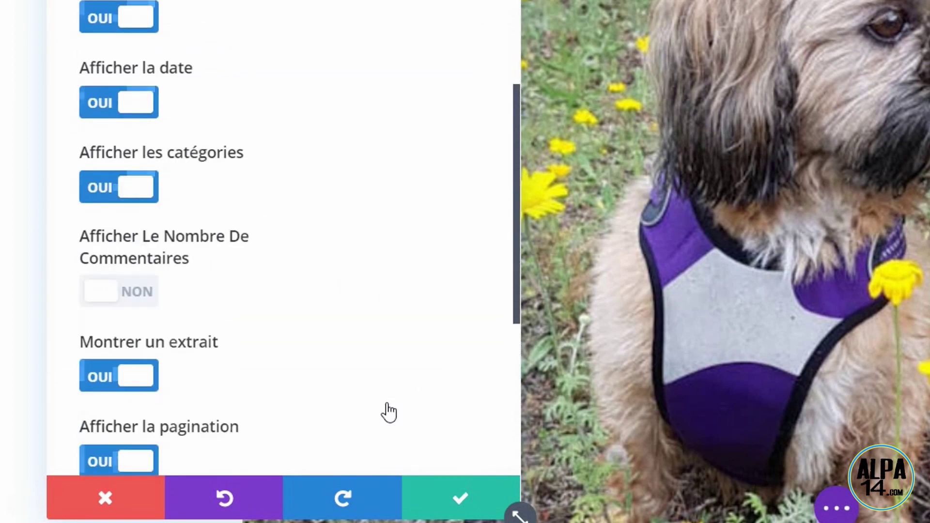
scroll(389, 412, up, 4)
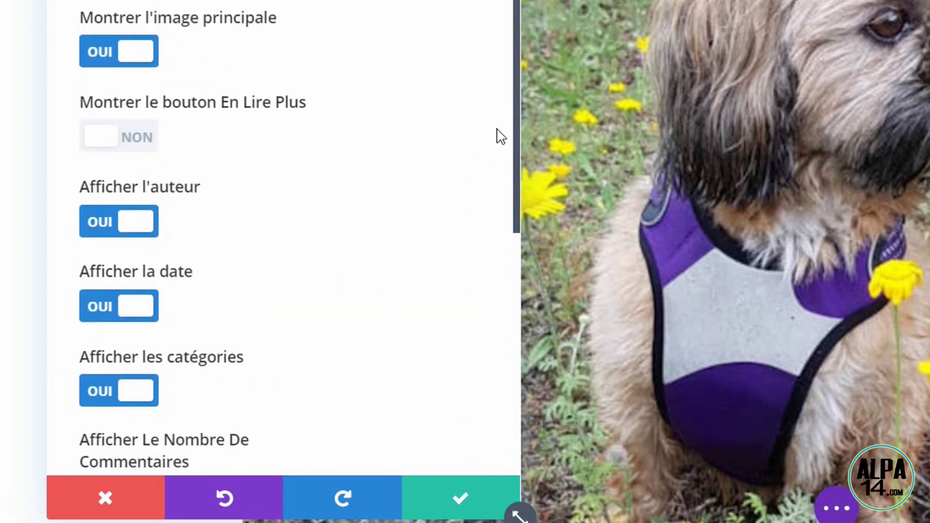
drag(516, 130, 513, 119)
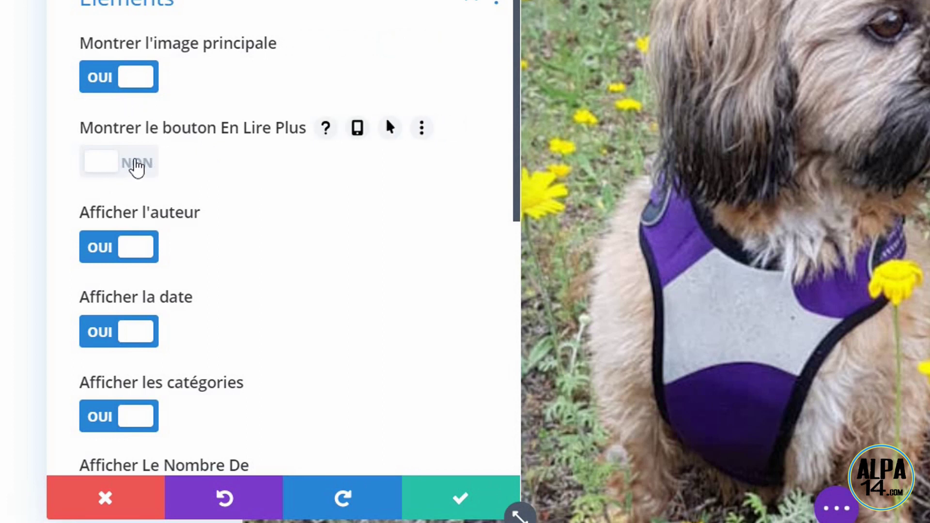
click(136, 165)
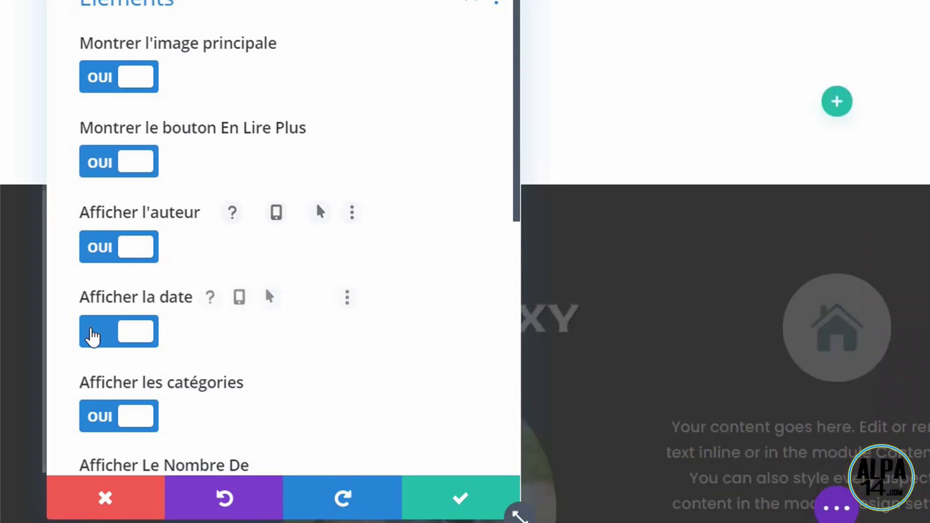
click(95, 332)
click(99, 246)
click(115, 423)
drag(519, 201, 481, 372)
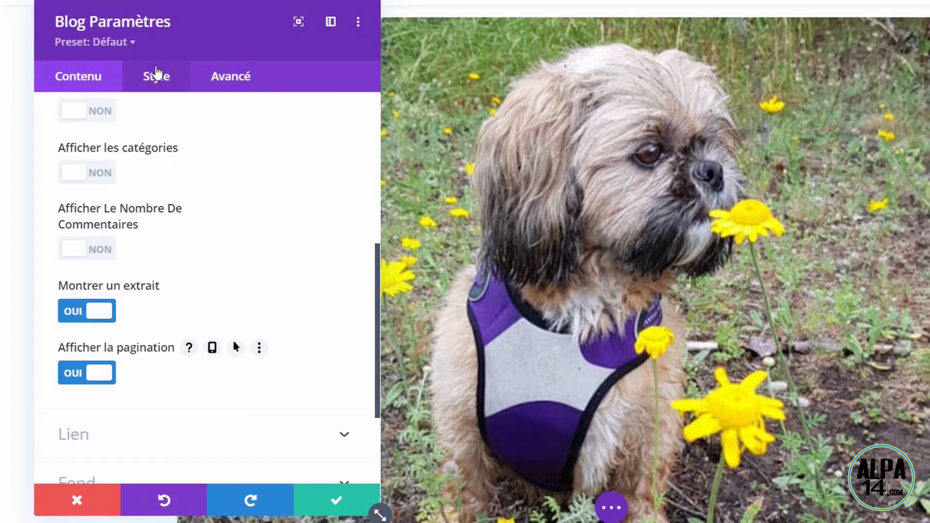
Change the Blog module's layout (Modèle) to Grille and uncover the article cards for review
click(156, 75)
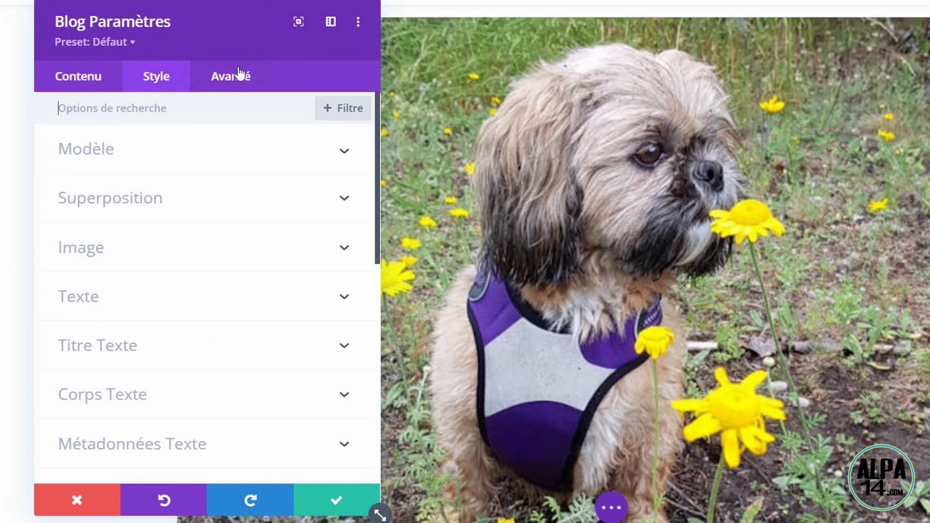
drag(237, 23, 224, 23)
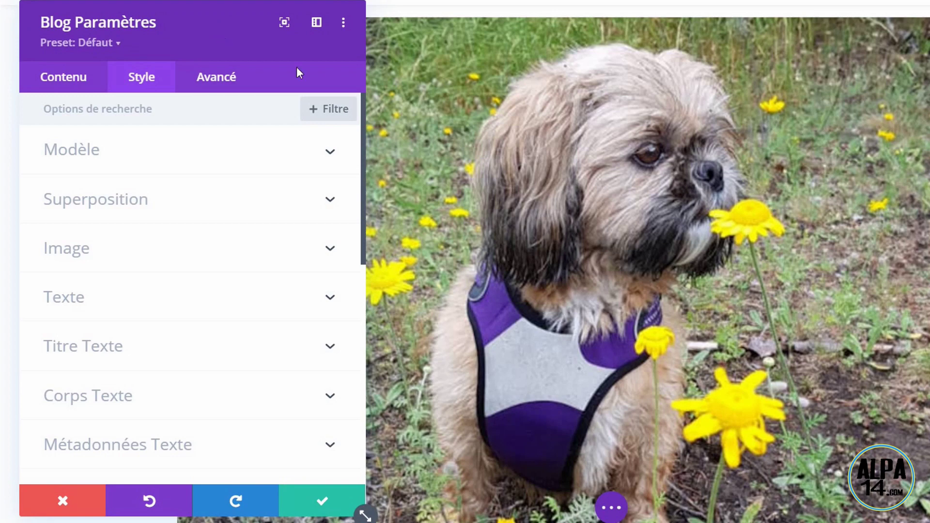
scroll(649, 261, down, 1)
scroll(649, 261, down, 9)
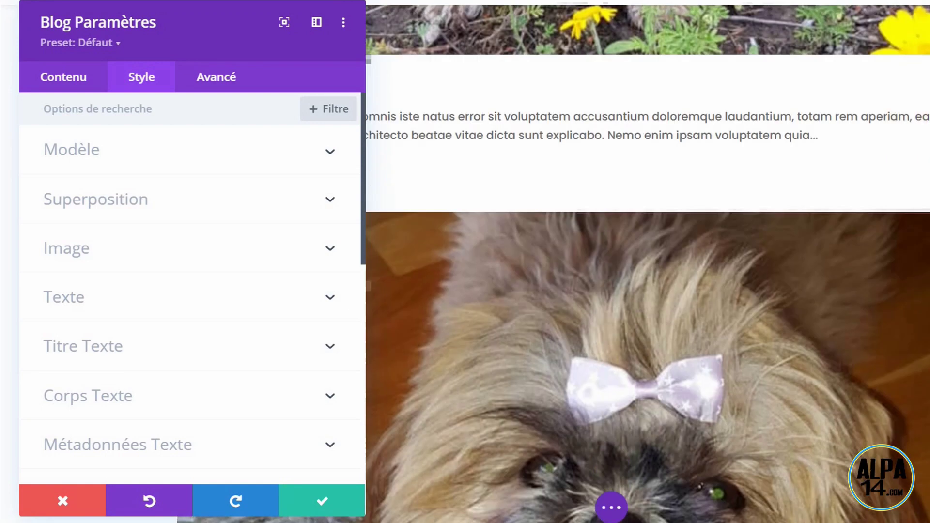
scroll(649, 261, up, 7)
scroll(648, 262, up, 8)
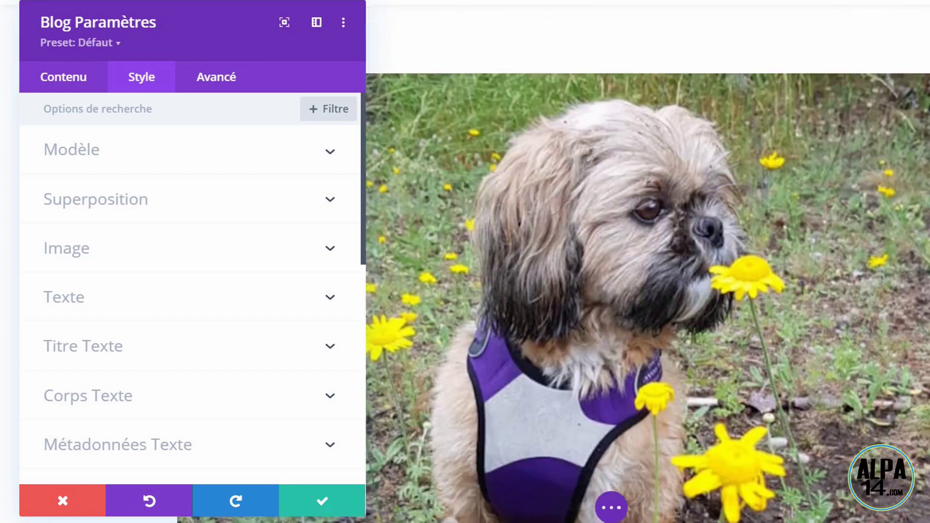
scroll(649, 262, down, 2)
scroll(648, 262, down, 14)
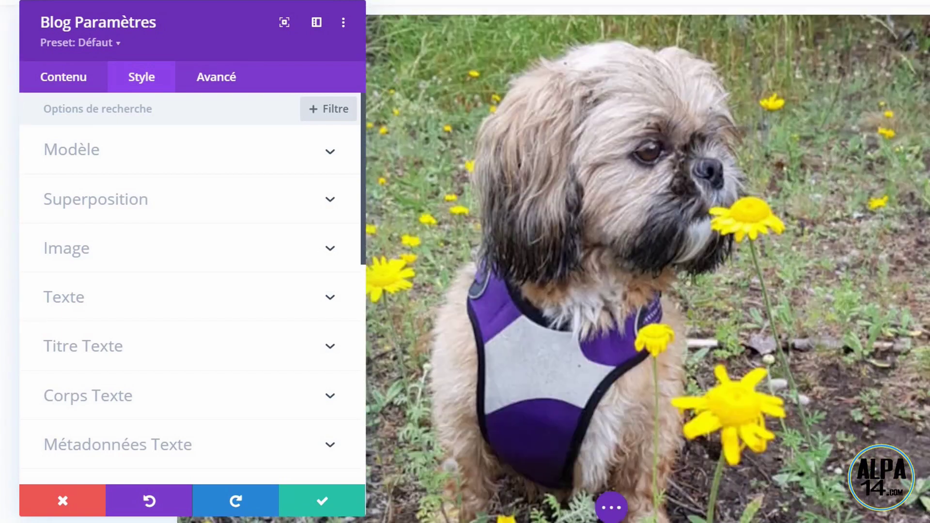
click(333, 155)
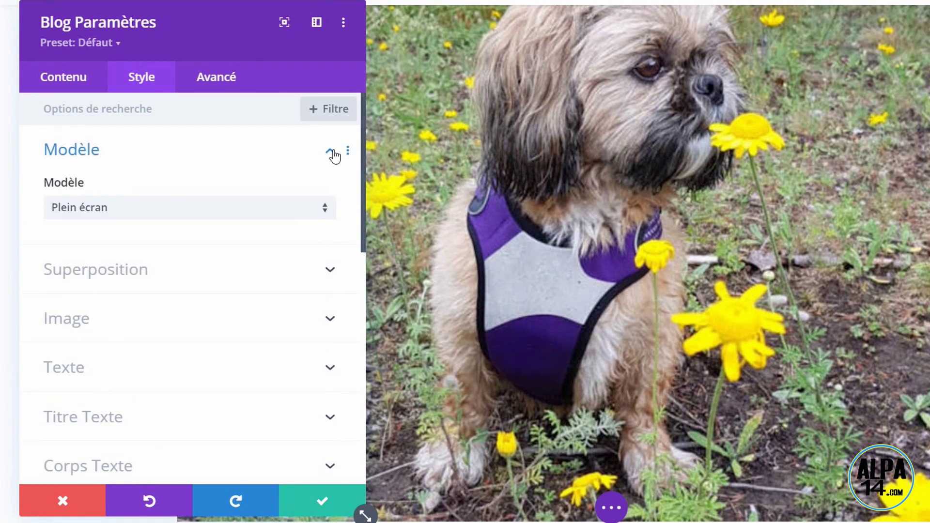
click(328, 211)
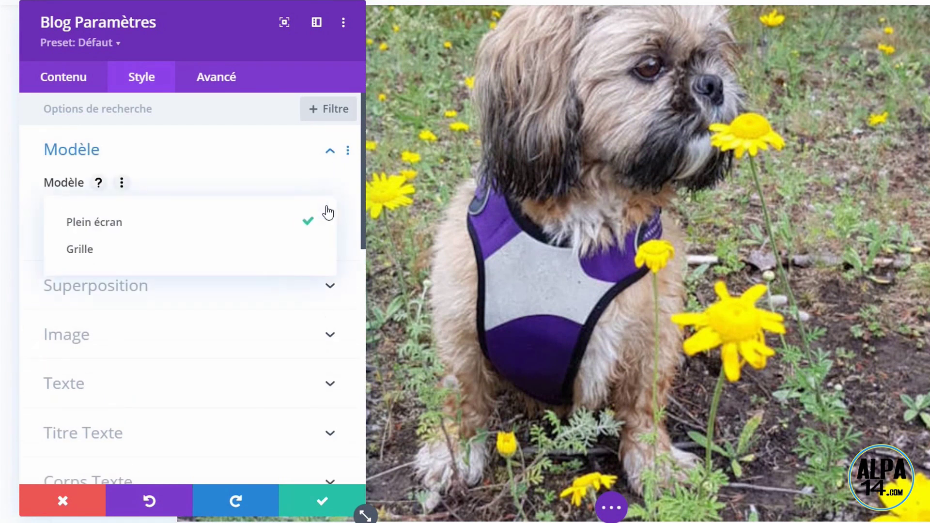
click(136, 258)
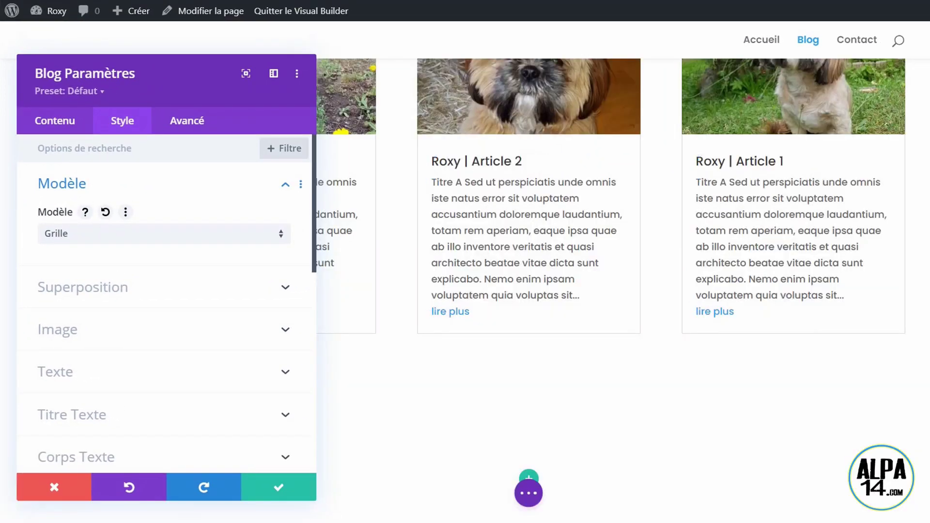
scroll(582, 286, up, 3)
drag(211, 71, 33, 79)
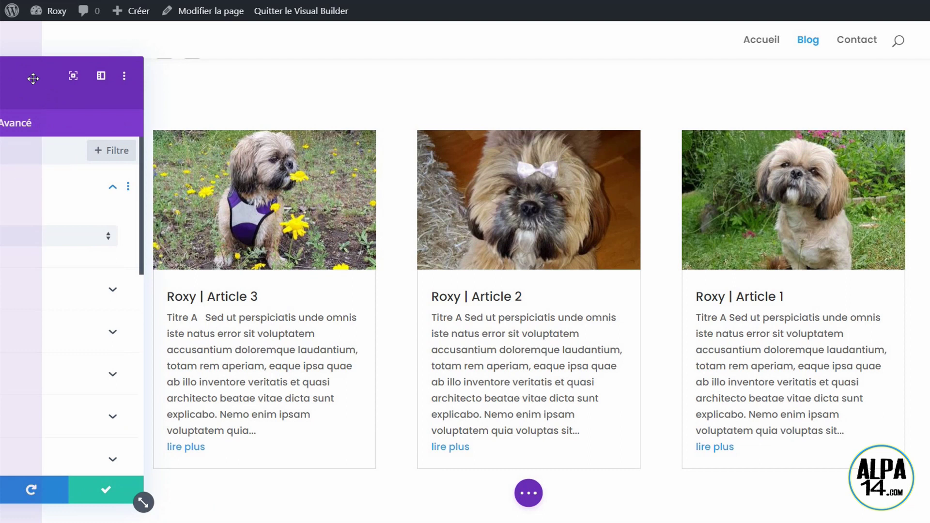
Style the article titles with the Semi Gras weight and the green text colour #26c100
drag(33, 79, 839, 86)
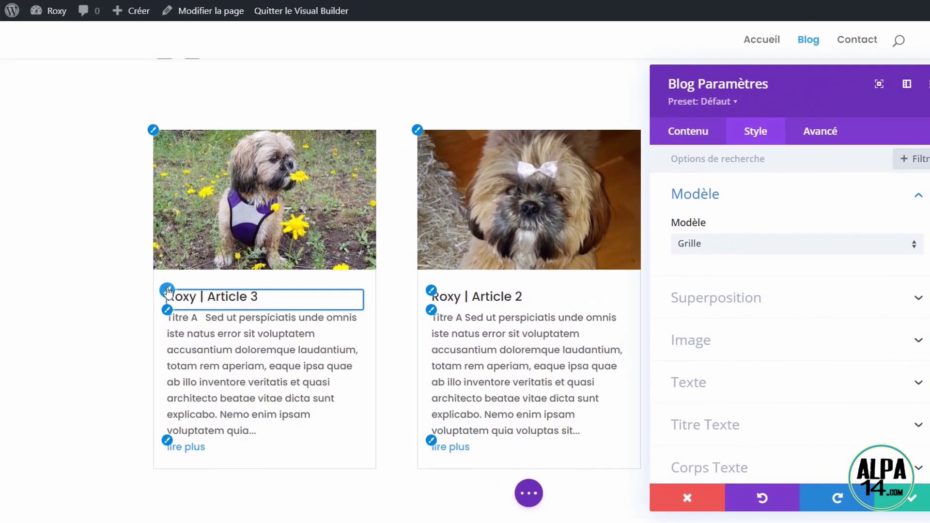
click(182, 287)
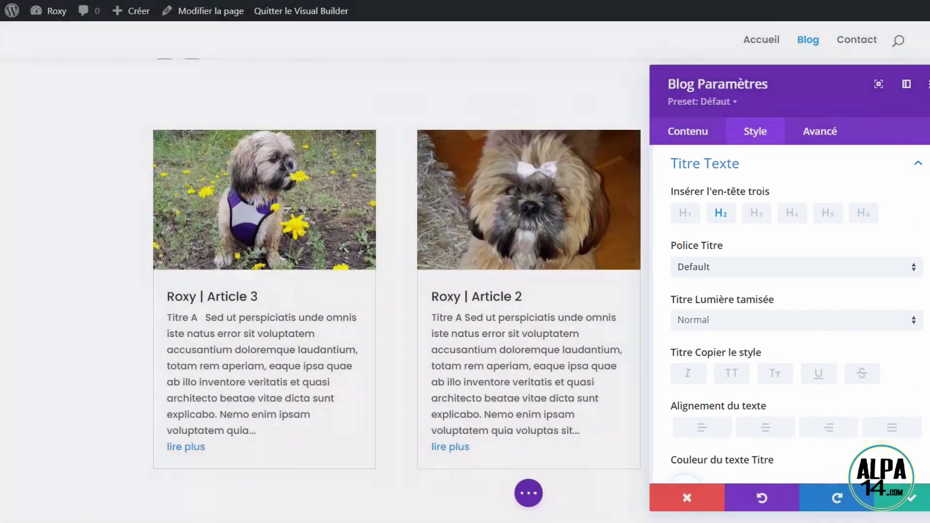
drag(929, 254, 929, 266)
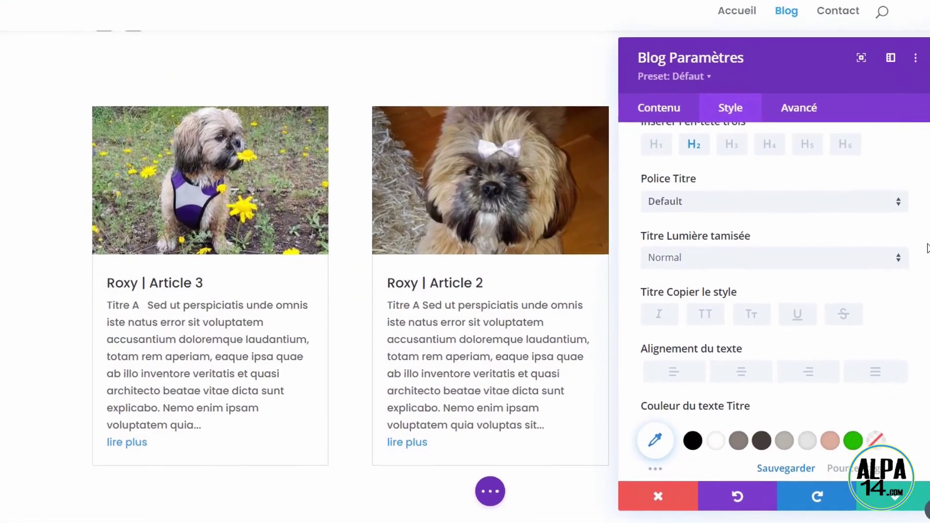
click(886, 245)
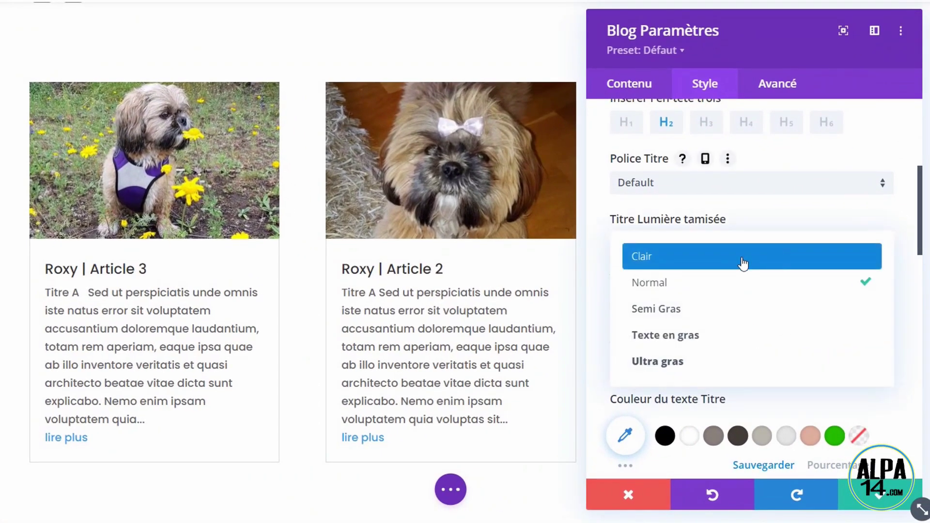
click(688, 315)
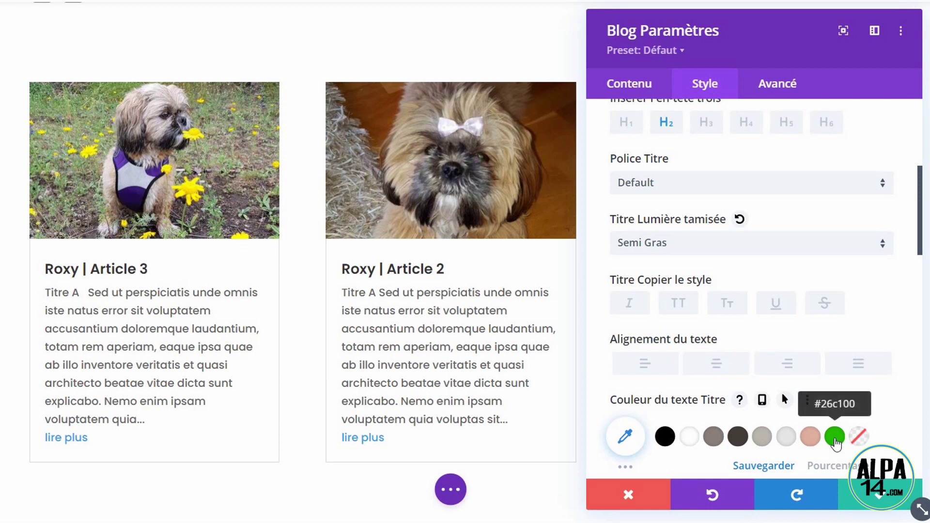
click(834, 437)
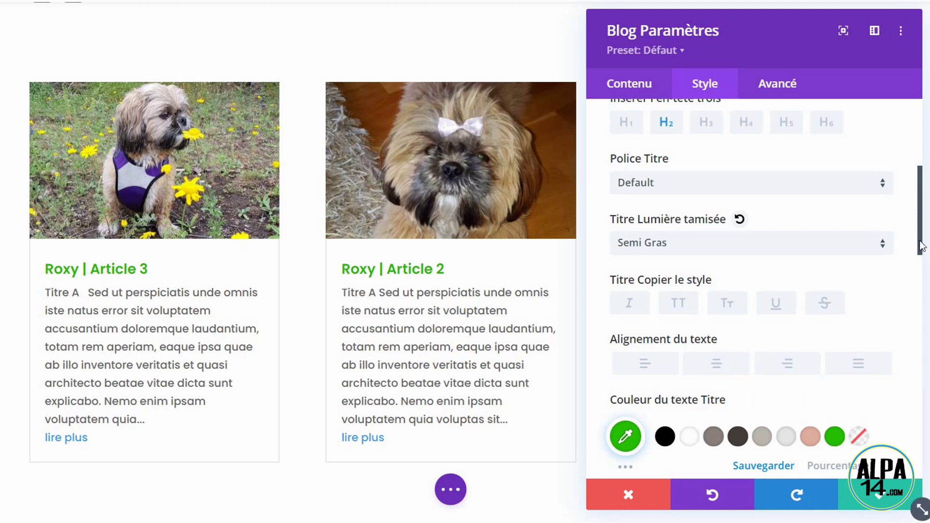
scroll(921, 246, up, 2)
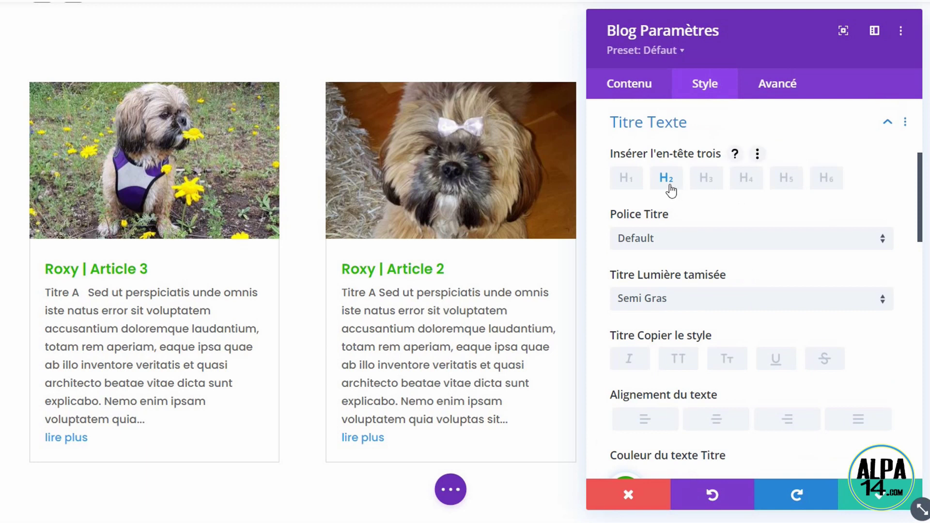
click(888, 124)
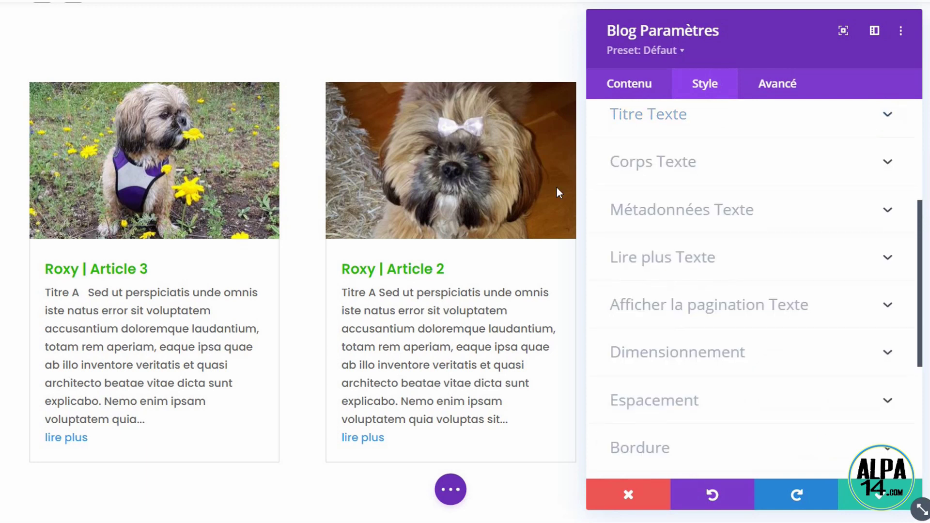
Set the text size of the articles' "lire plus" link to 12px
click(54, 438)
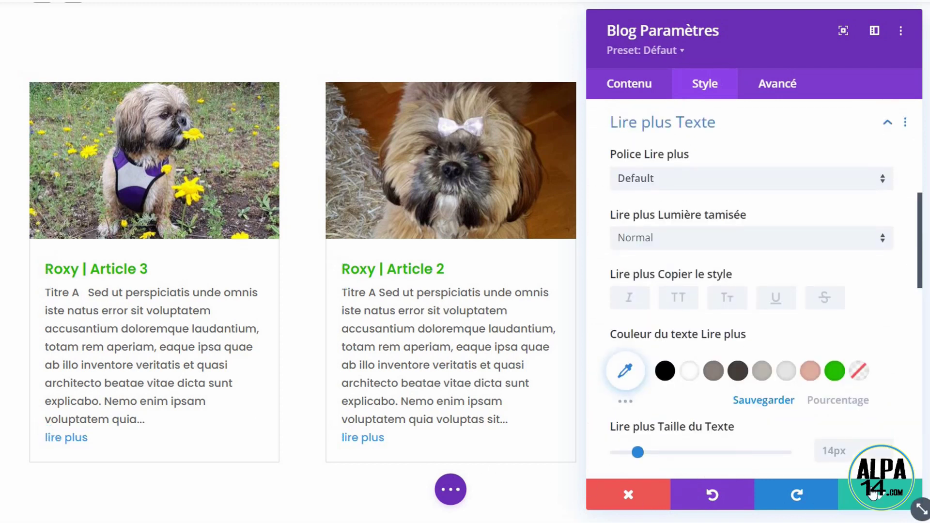
click(886, 457)
click(887, 457)
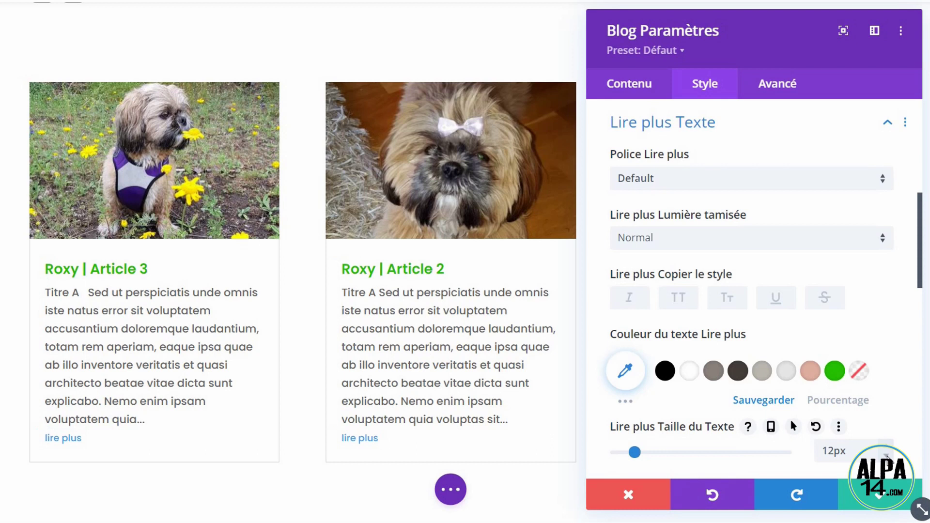
click(890, 125)
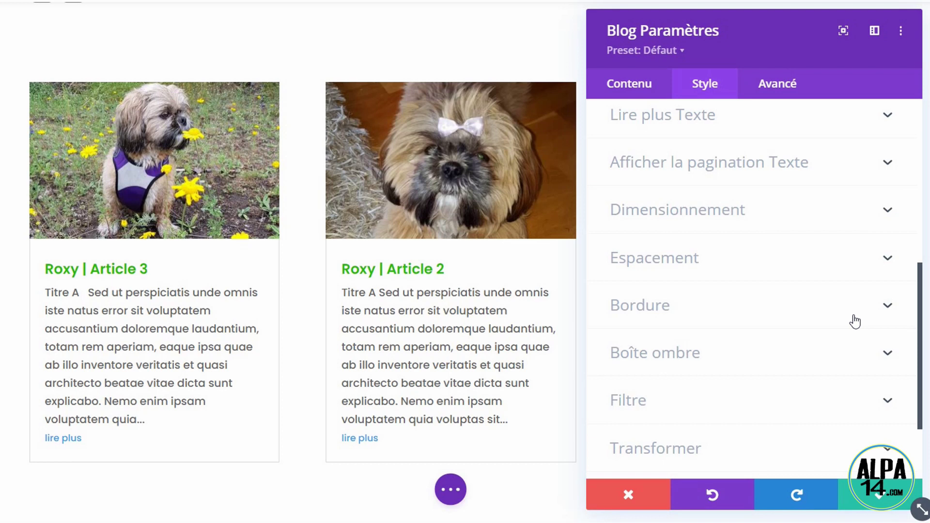
Round all four corners of the grid cards' border to 12px
click(781, 313)
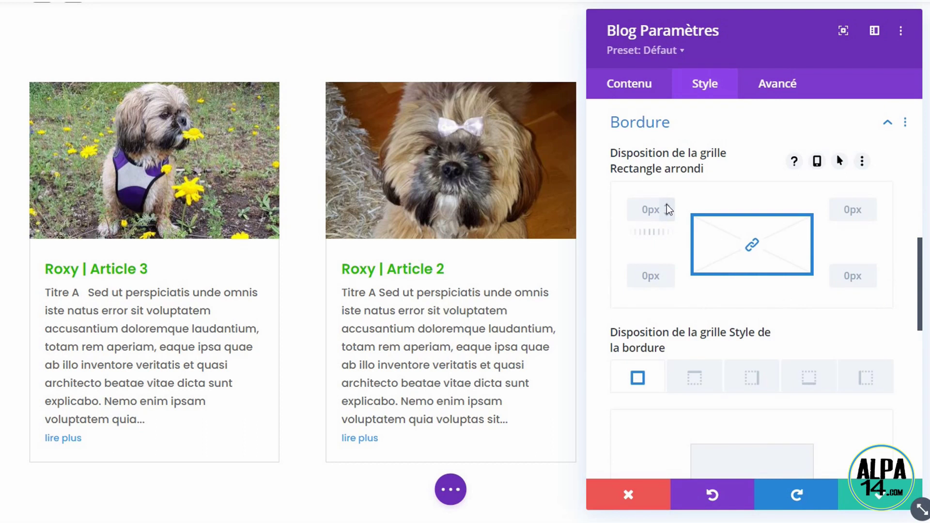
triple_click(667, 204)
triple_click(668, 205)
triple_click(667, 204)
click(667, 204)
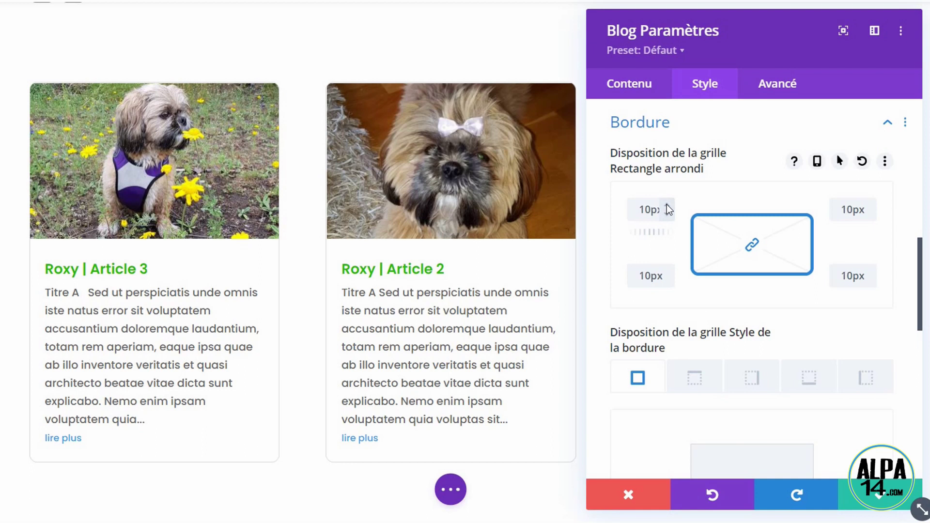
click(667, 205)
click(667, 205)
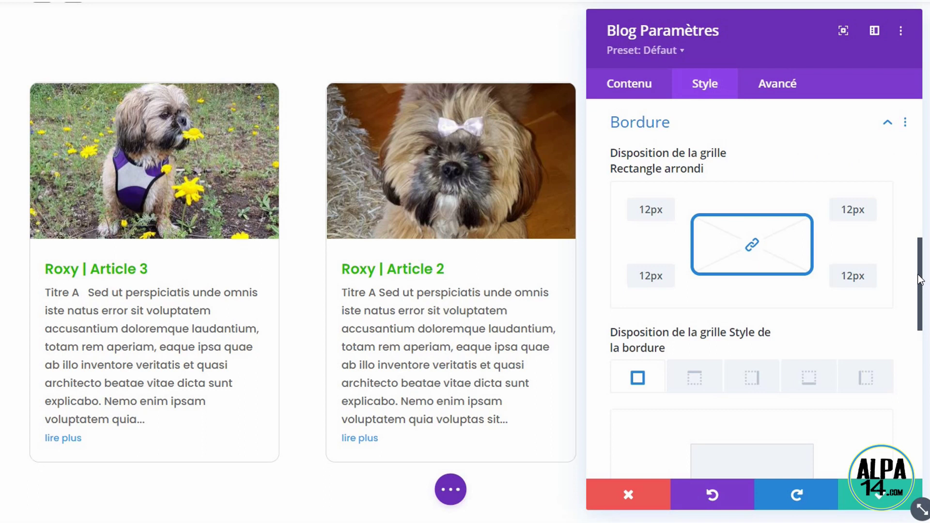
Give the article cards the box shadow preset with a soft shadow on all sides
drag(921, 276, 919, 406)
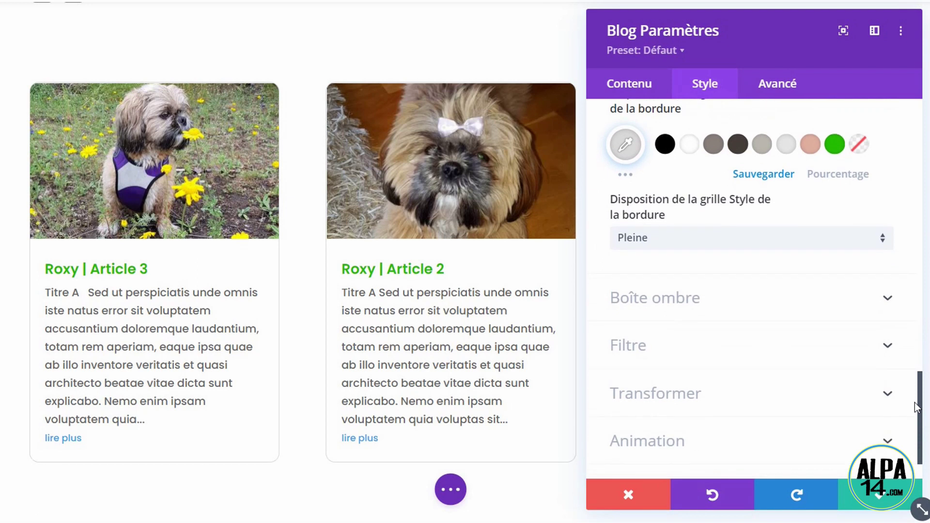
click(873, 301)
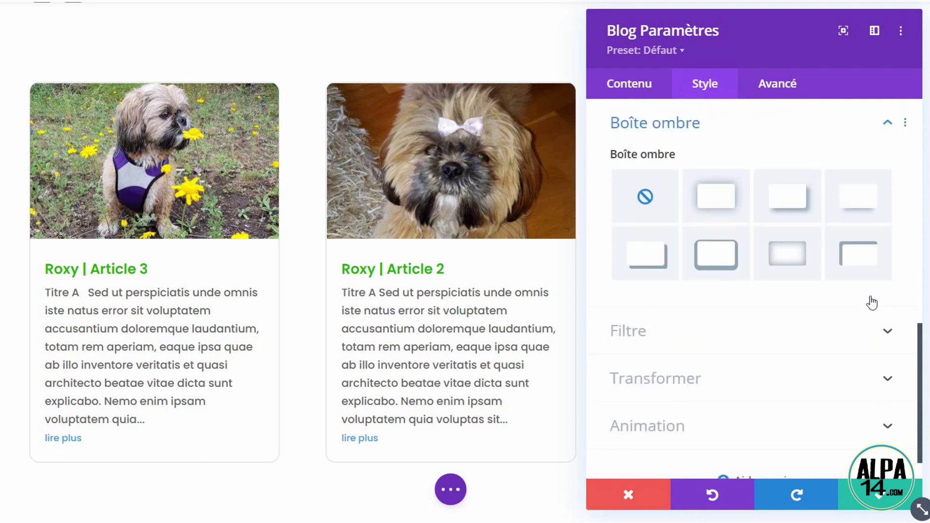
click(713, 204)
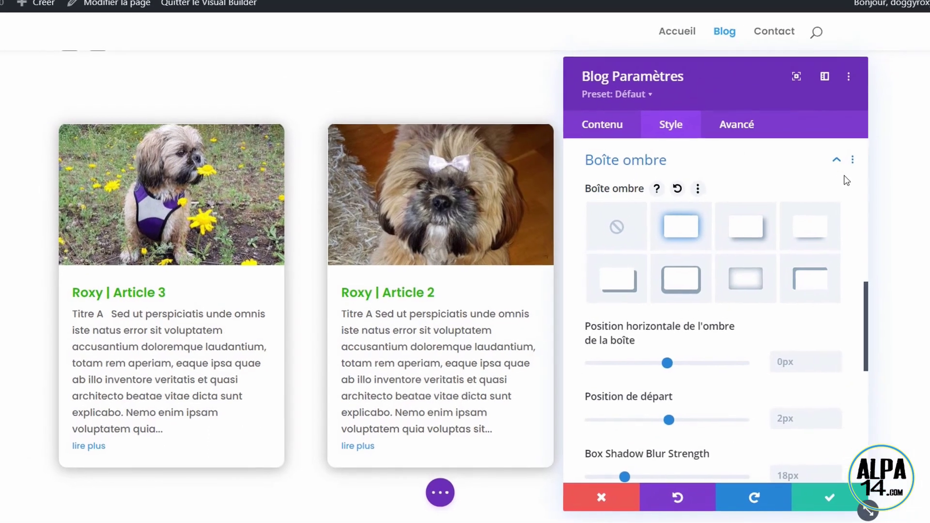
click(829, 169)
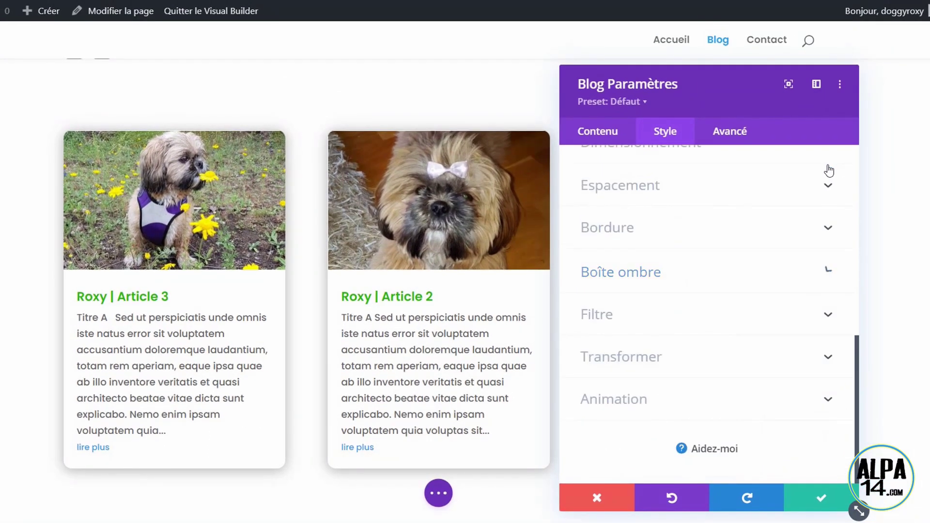
Uncover all three article cards to check their styling, and save the Blog module's settings
drag(712, 85, 929, 88)
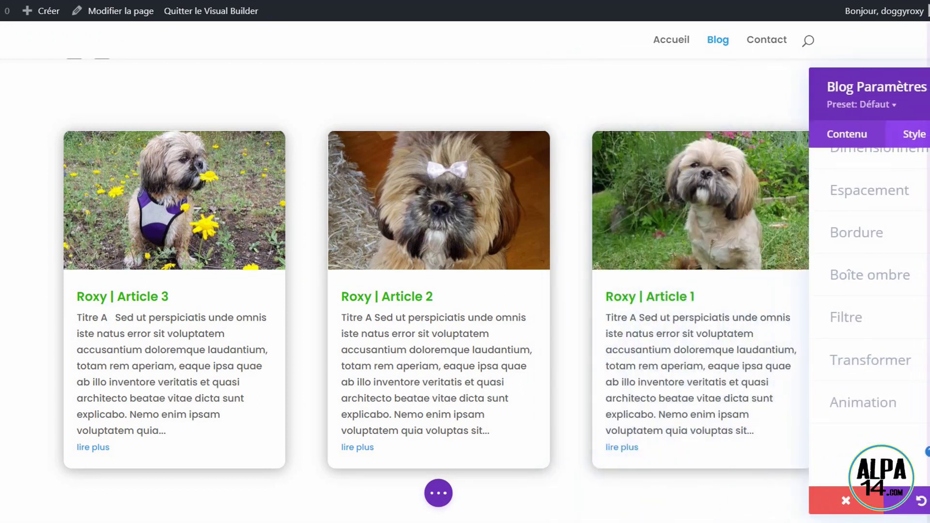
drag(916, 87, 681, 77)
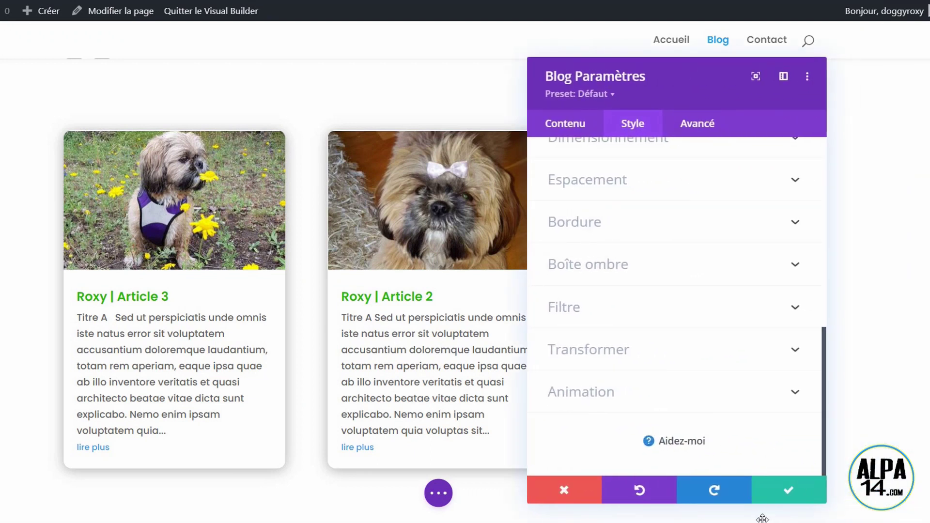
click(776, 499)
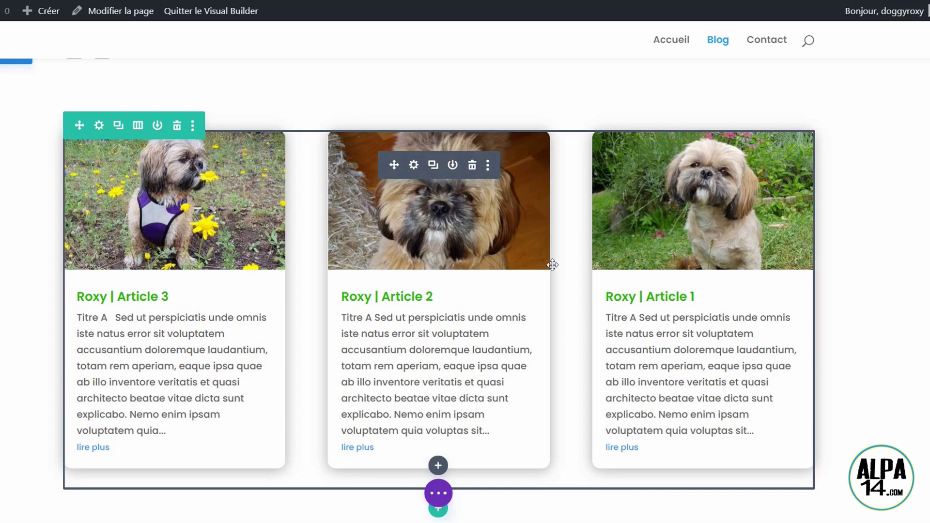
Save the Blog module to the Divi library under the name module-blog
click(452, 167)
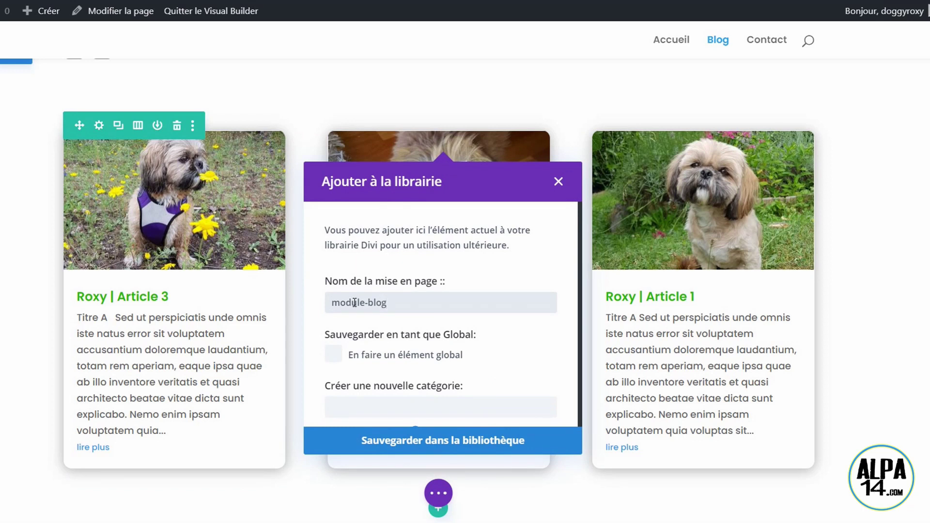
click(454, 446)
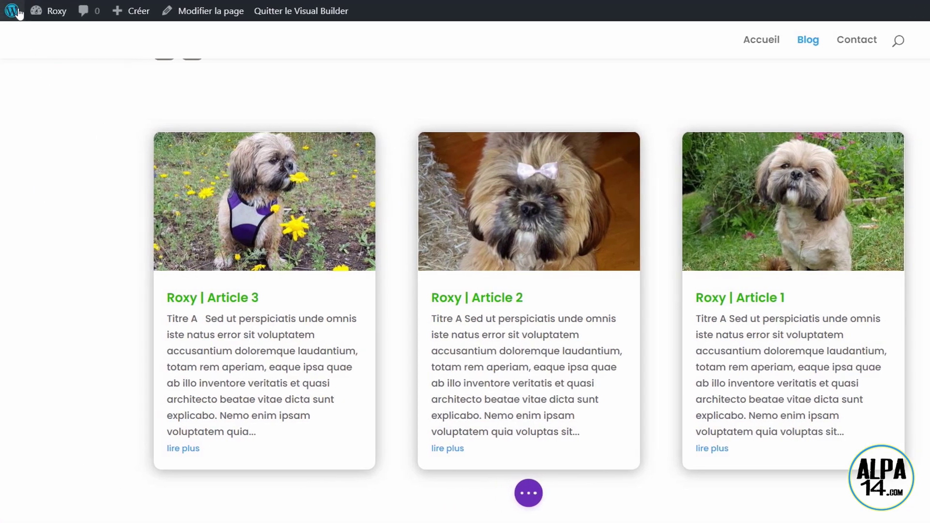
Open Roxy | Article 3 with Divi and examine its default layout, from the title and sidebar down to the comment form
mouse_move(11, 11)
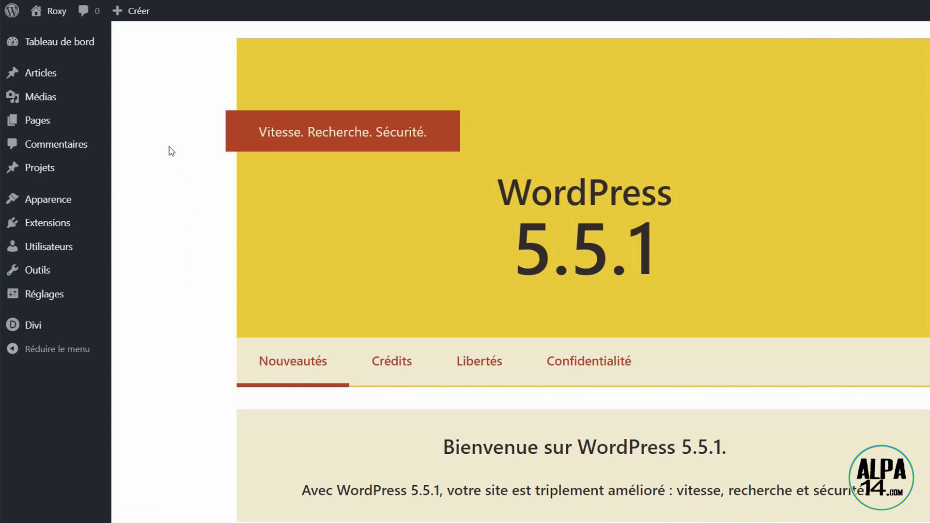
mouse_move(22, 75)
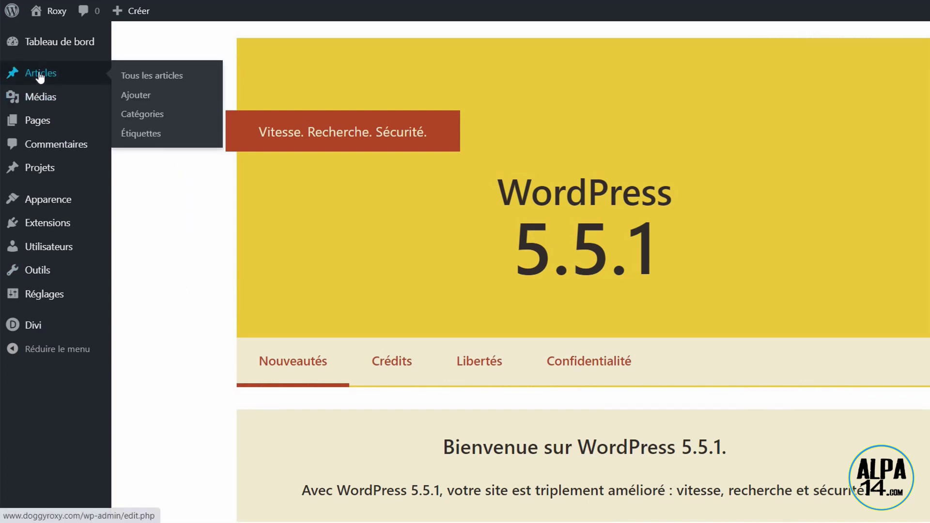
click(140, 75)
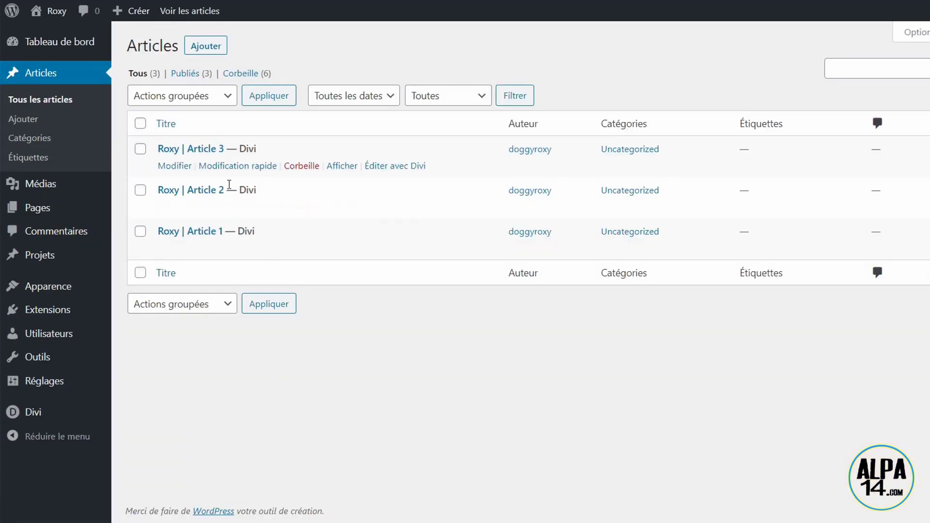
click(391, 175)
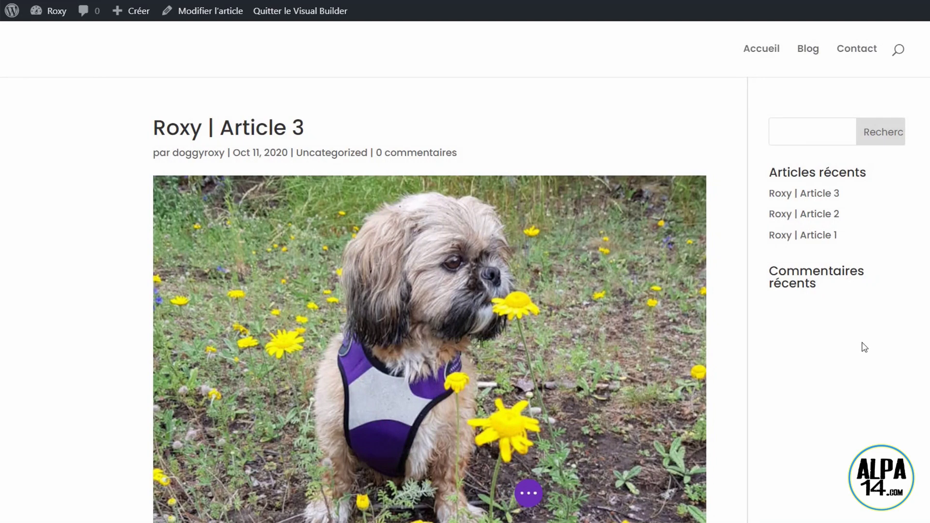
scroll(790, 332, down, 12)
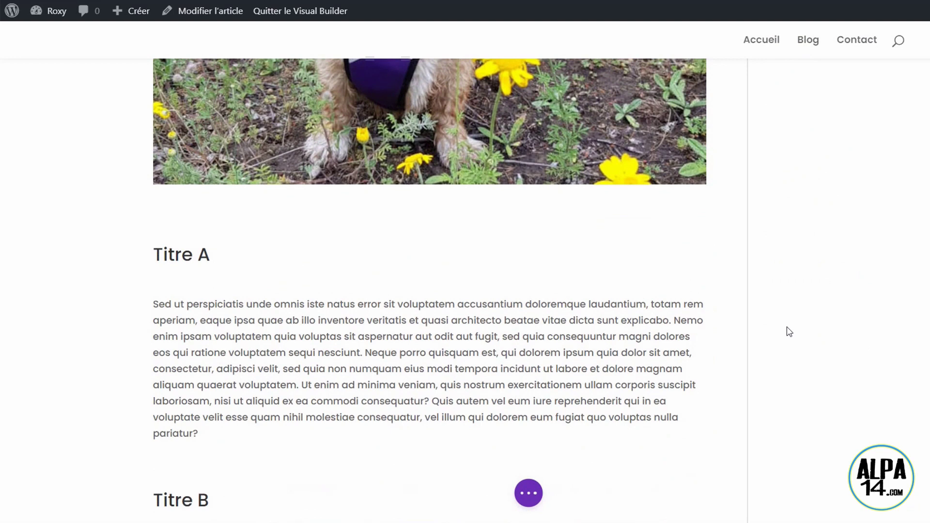
scroll(790, 332, down, 4)
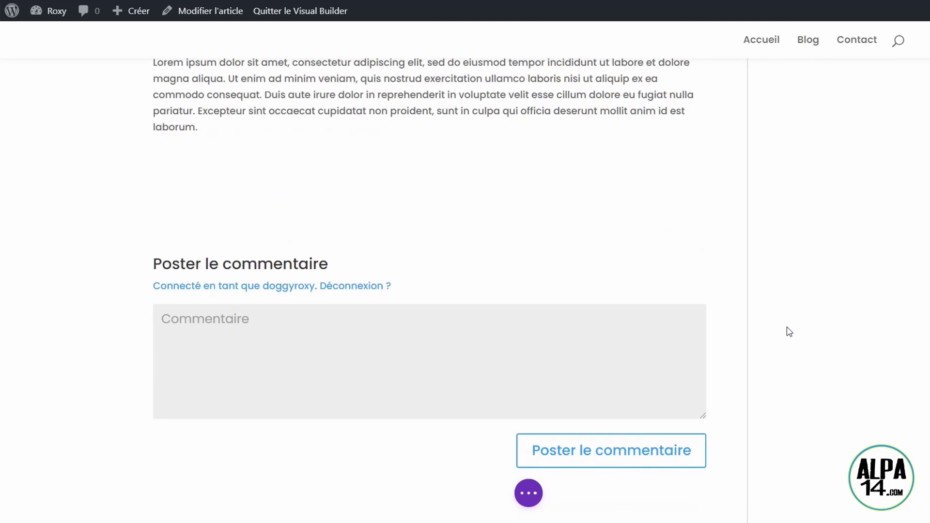
scroll(790, 332, up, 16)
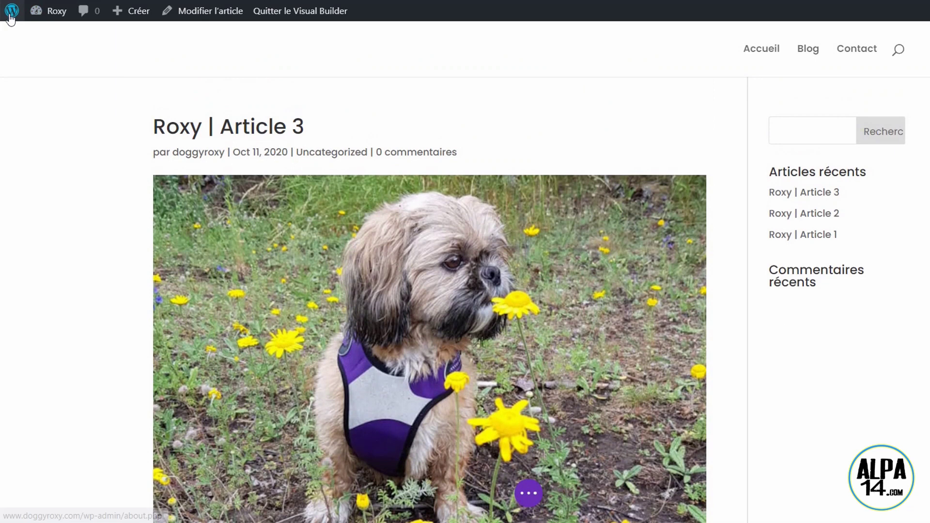
Go to the Divi Theme Builder and create a new template used on Tous les Articles
click(11, 14)
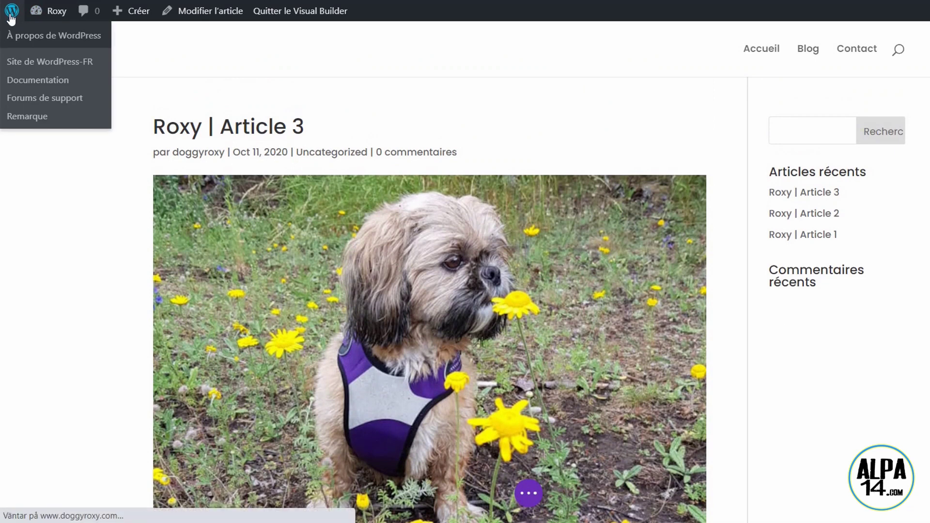
mouse_move(56, 326)
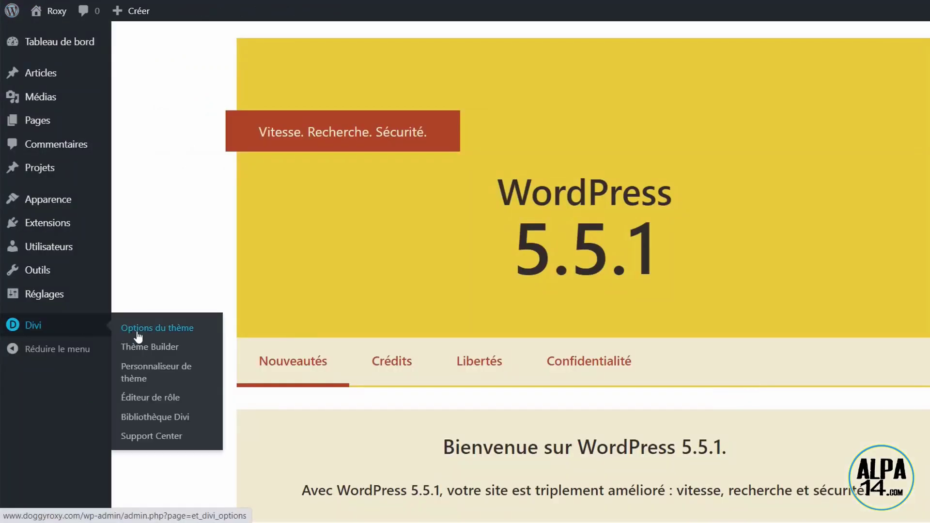
click(145, 347)
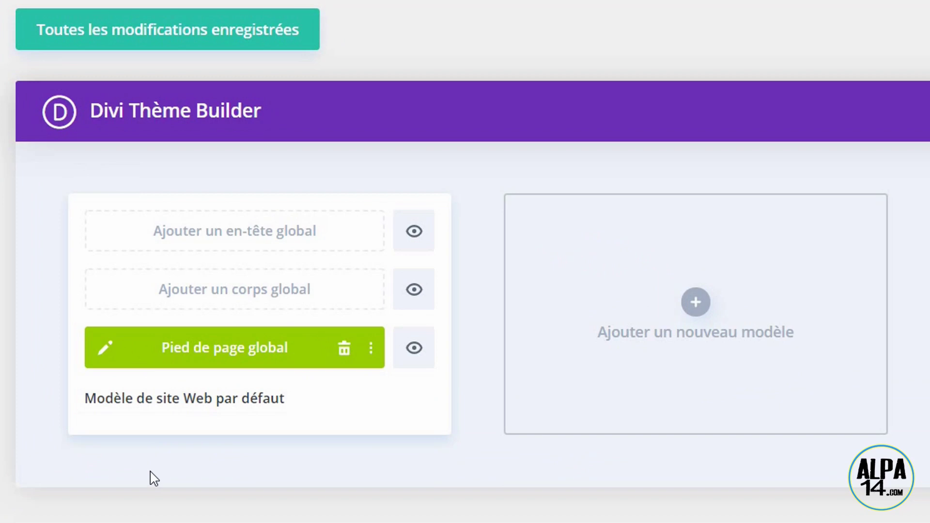
click(111, 346)
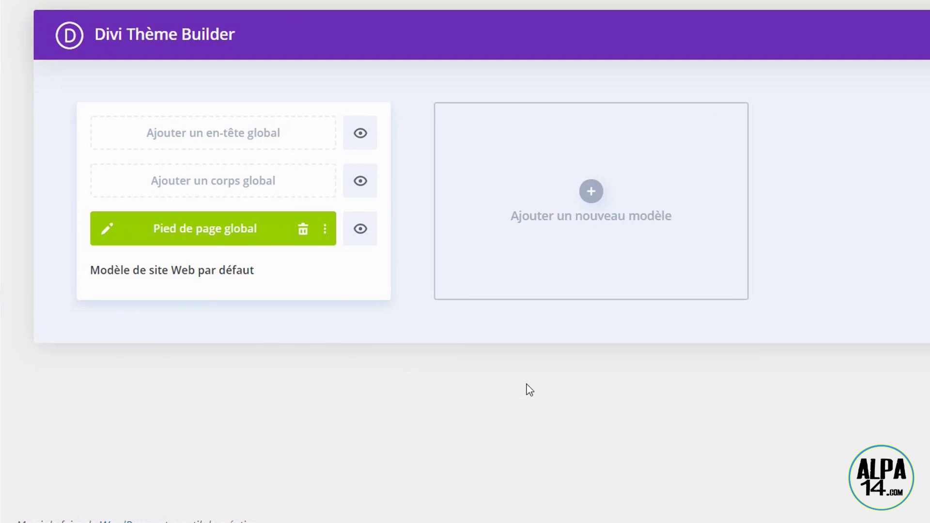
click(592, 192)
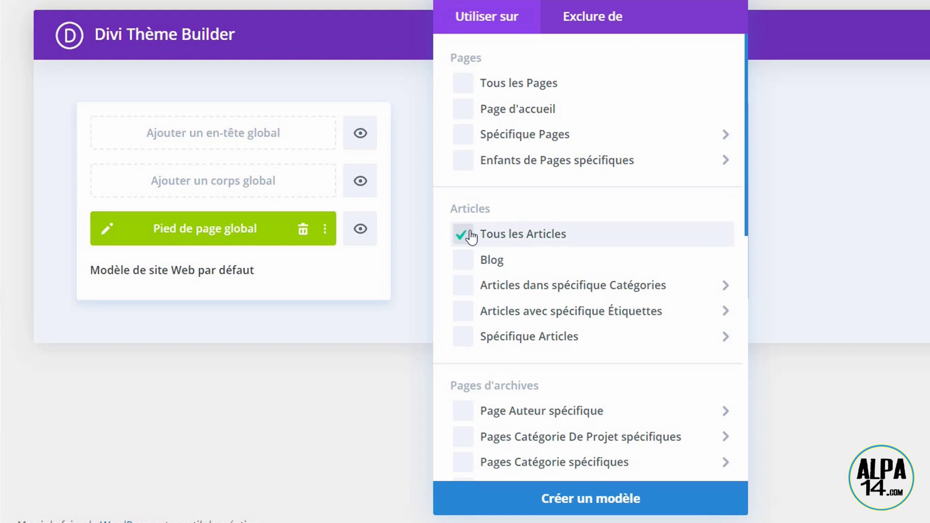
click(548, 508)
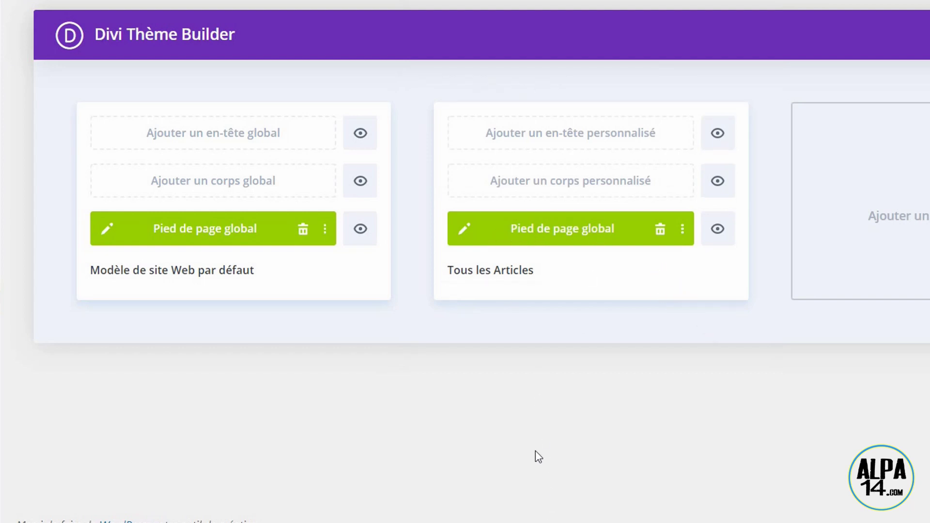
Start a custom body for the Tous les Articles template, built from scratch, and dismiss the initial row insertion
click(553, 187)
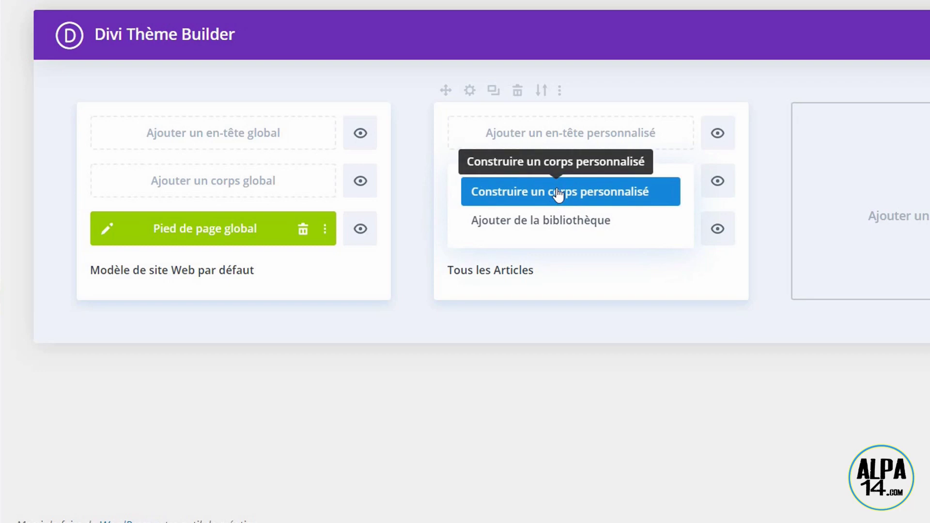
click(558, 194)
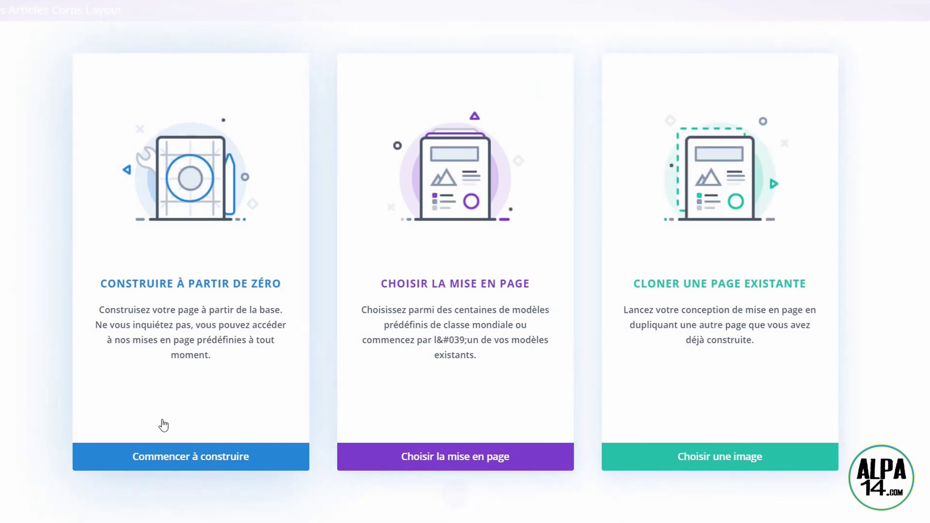
click(170, 463)
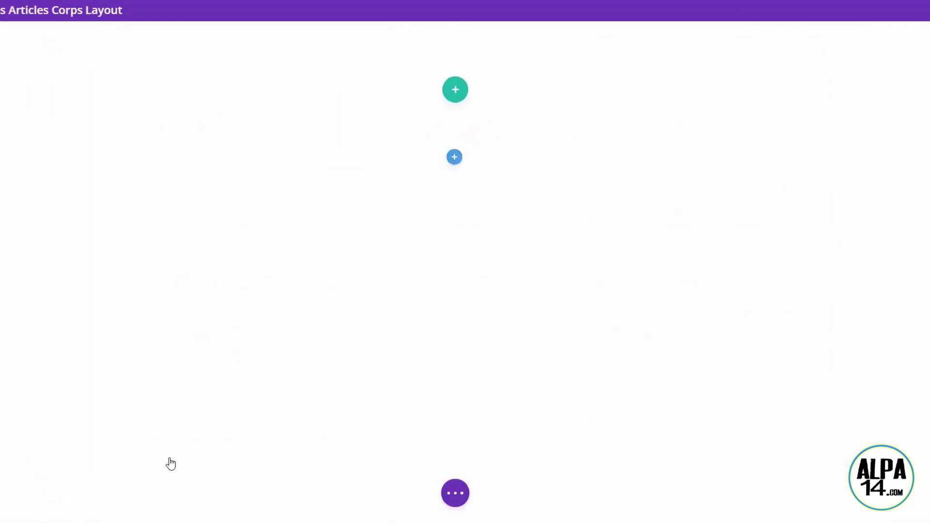
click(613, 120)
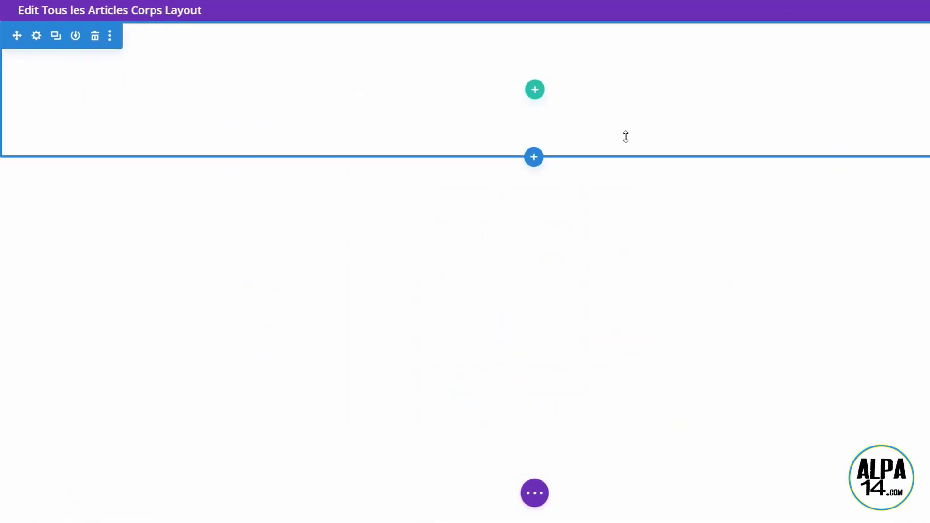
Insert the saved ban-roxy section from the library and delete the empty section above it
click(535, 163)
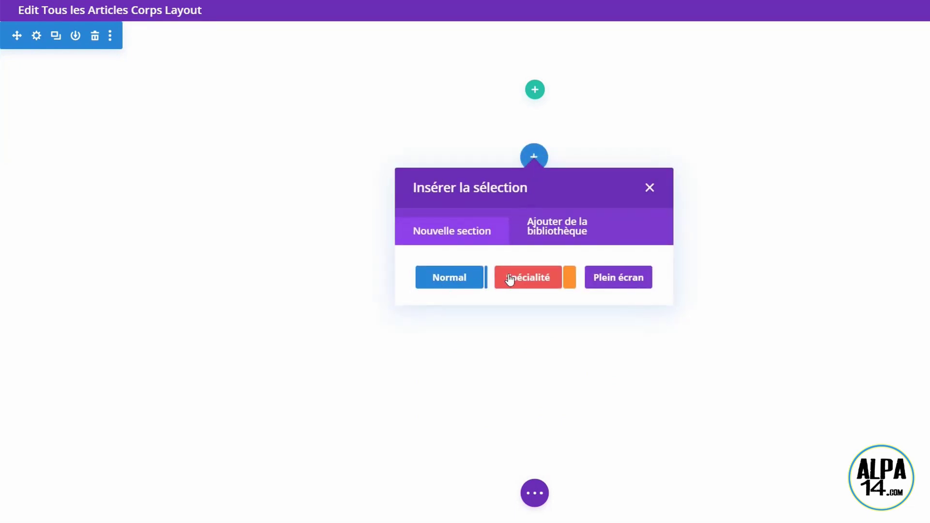
click(556, 227)
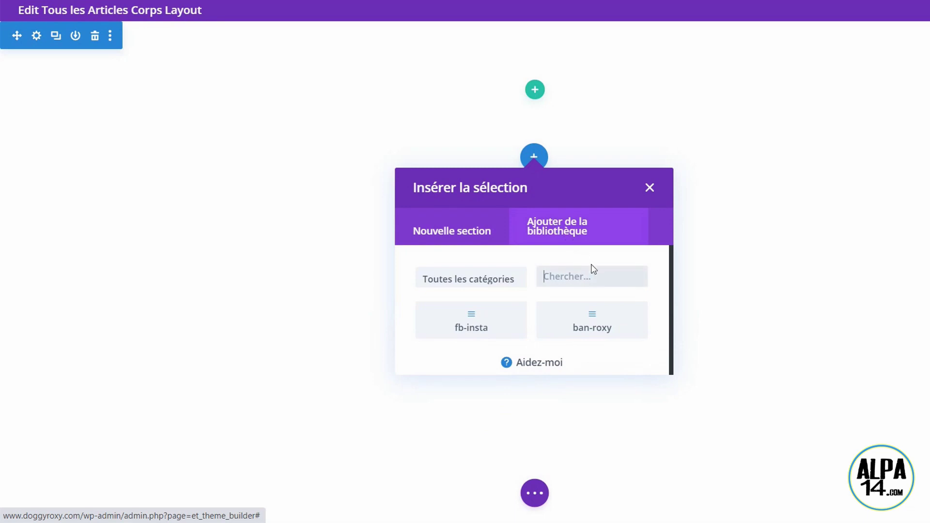
click(593, 320)
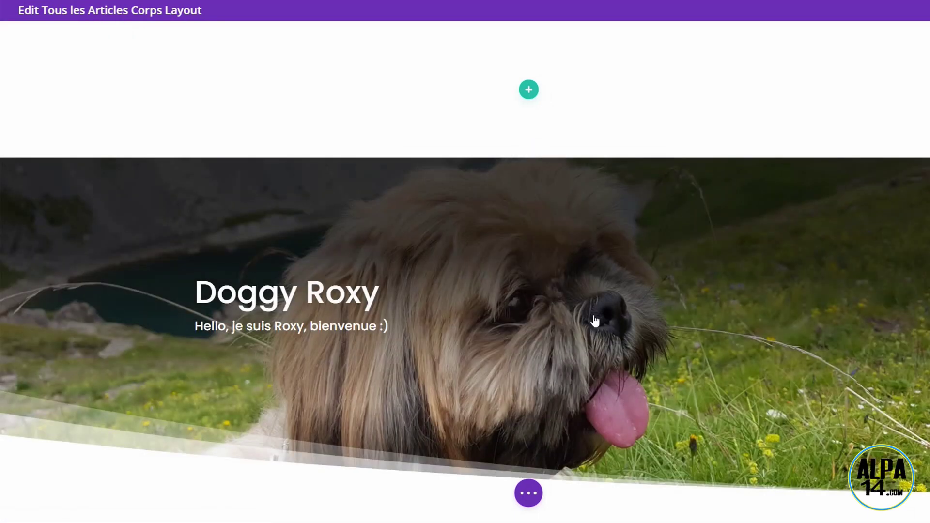
click(94, 43)
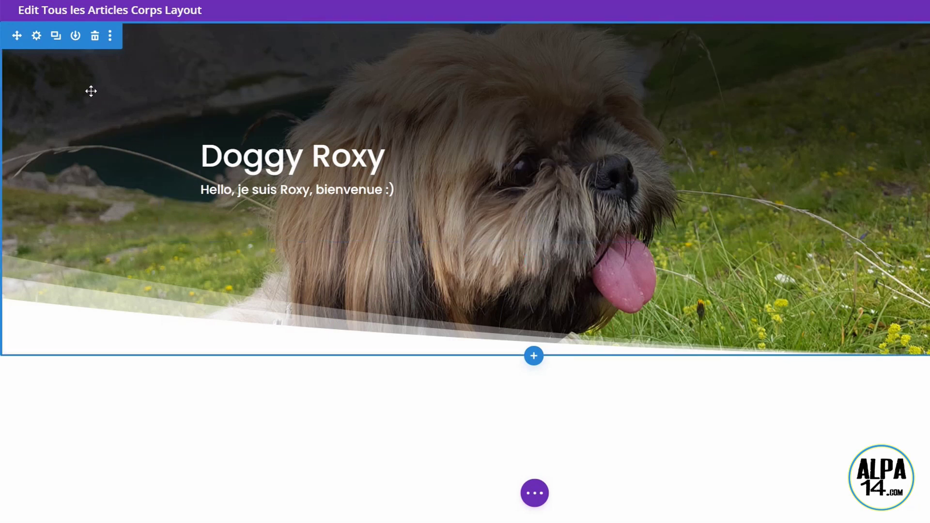
Set the banner section's background gradient to start at 38% and end at 70%
click(37, 37)
drag(816, 77, 770, 66)
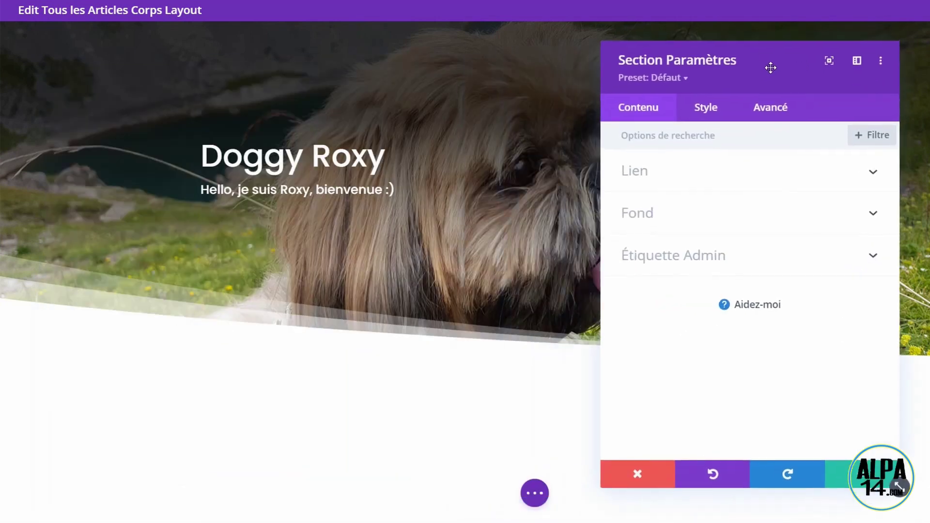
click(678, 211)
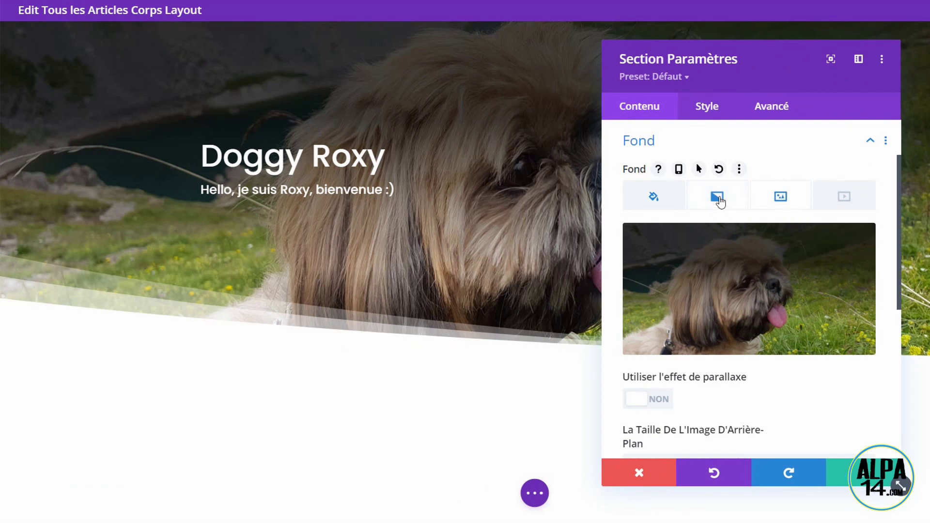
click(719, 199)
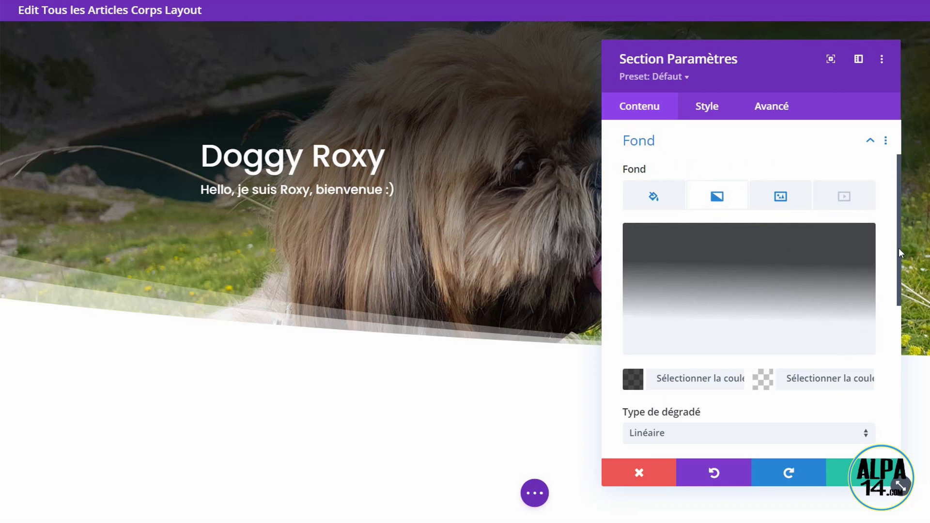
drag(900, 248, 905, 356)
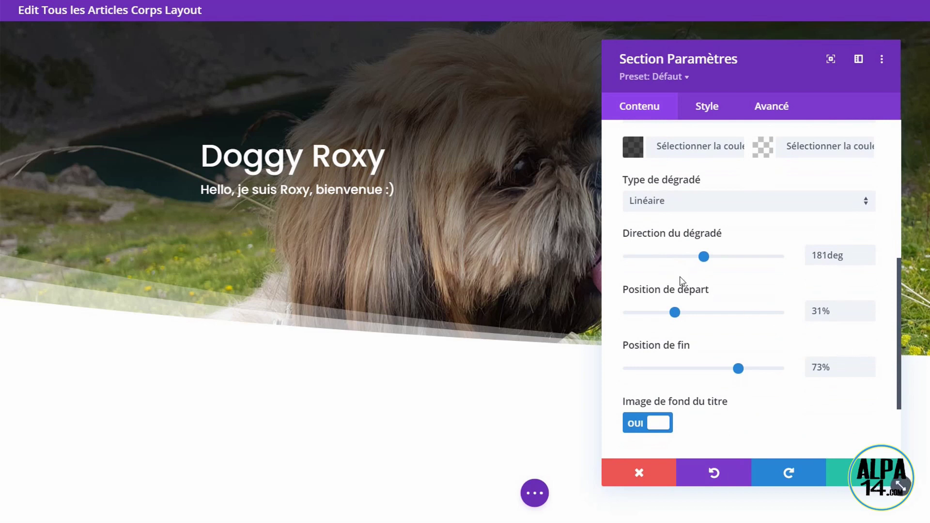
mouse_move(707, 260)
mouse_down()
mouse_move(754, 266)
mouse_move(706, 267)
mouse_up()
mouse_move(677, 312)
mouse_down()
mouse_move(727, 313)
mouse_move(685, 301)
mouse_up()
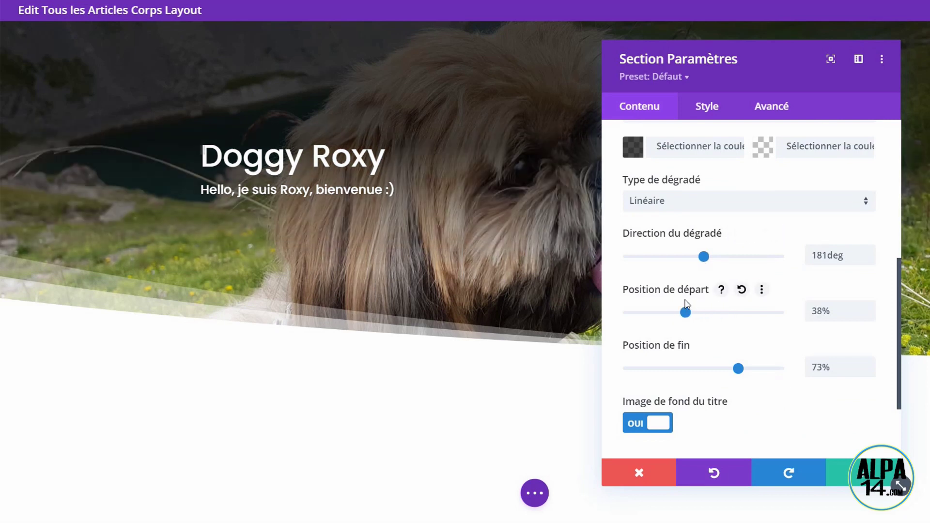
mouse_move(738, 368)
mouse_down()
mouse_move(721, 368)
mouse_move(736, 367)
mouse_up()
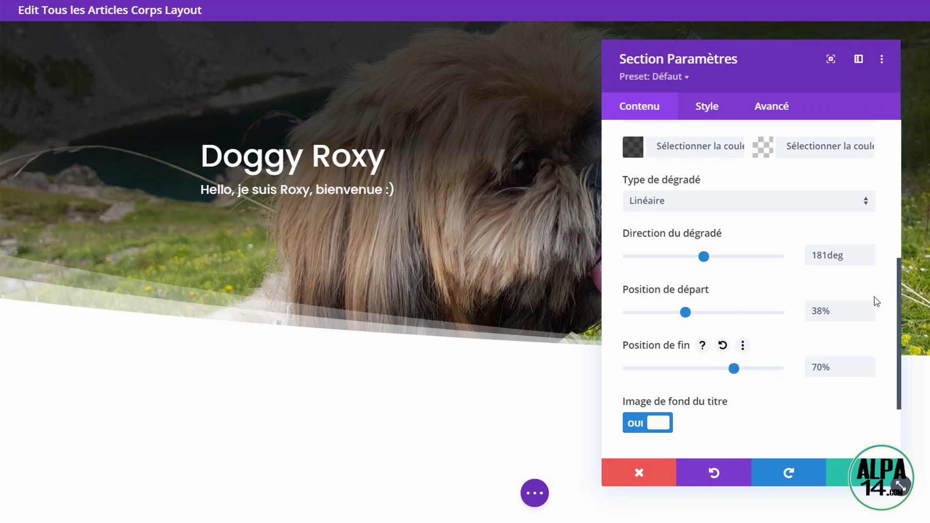
Replace the banner section's background image with herbe2.jpg from the media library
scroll(899, 319, up, 5)
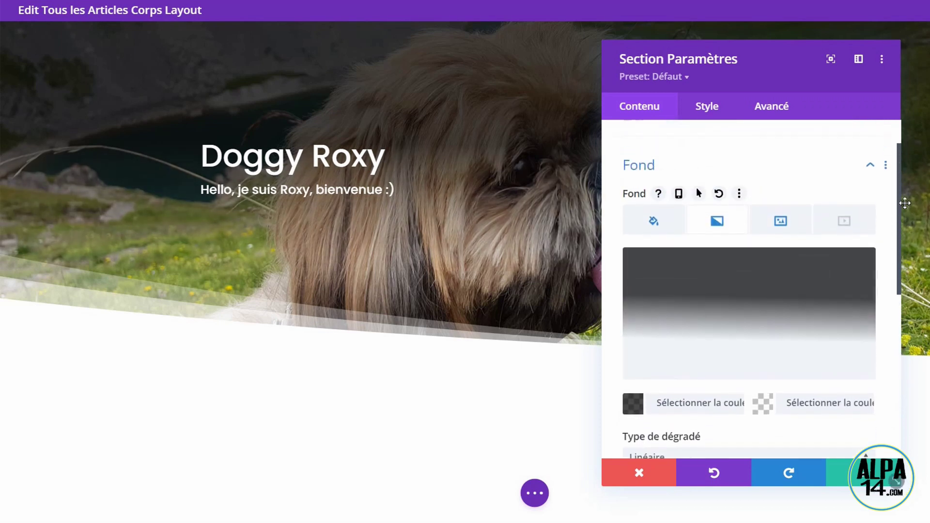
click(791, 226)
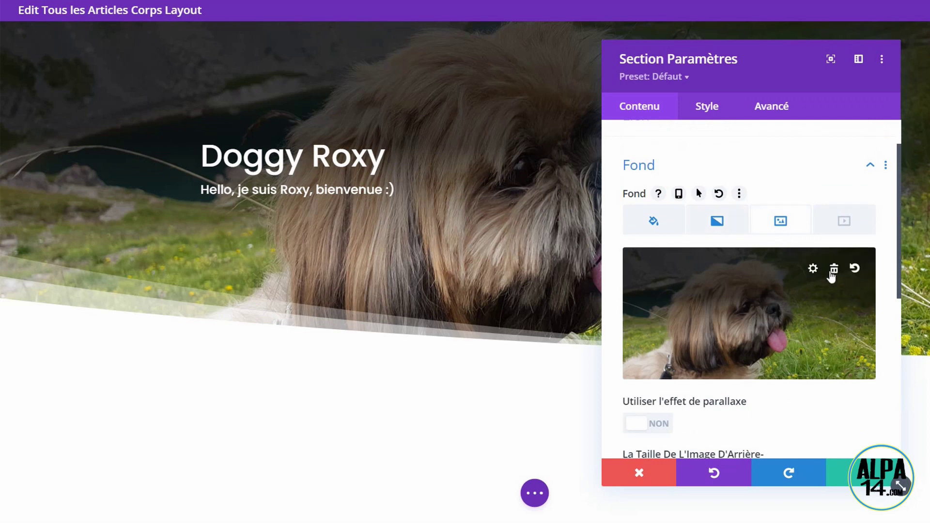
click(832, 270)
click(749, 303)
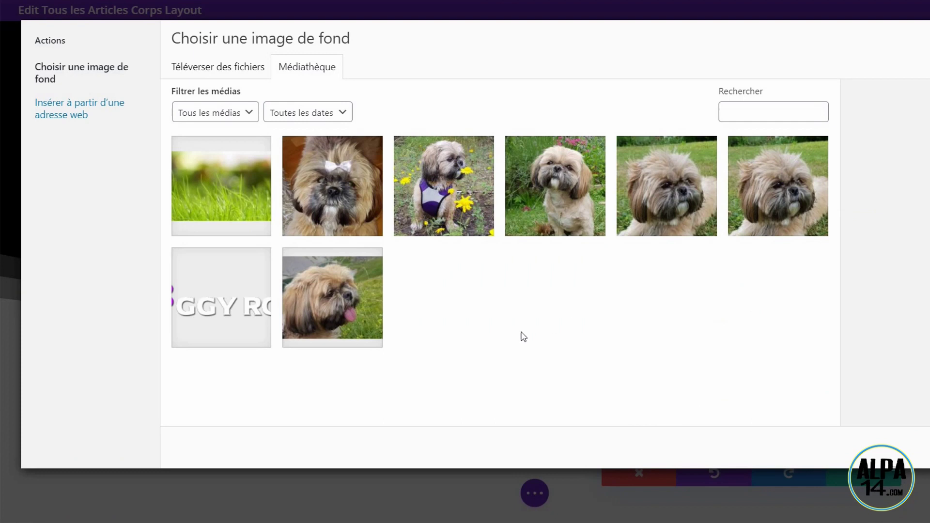
click(235, 198)
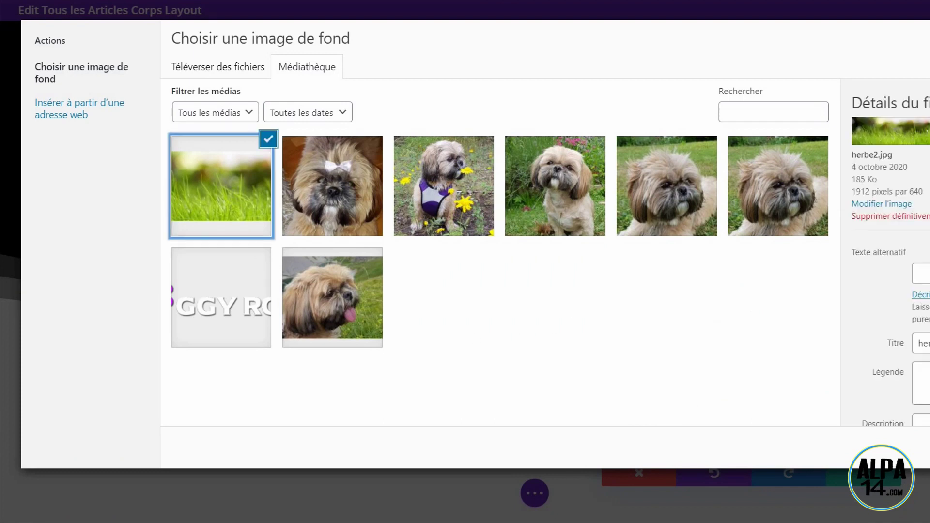
click(928, 447)
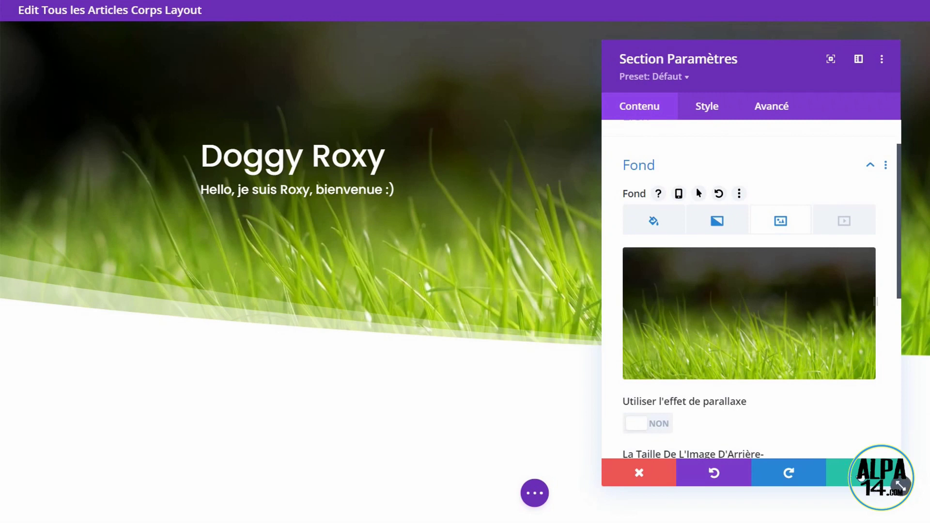
Review the banner section's top and bottom divider styles, then save the section settings
click(723, 113)
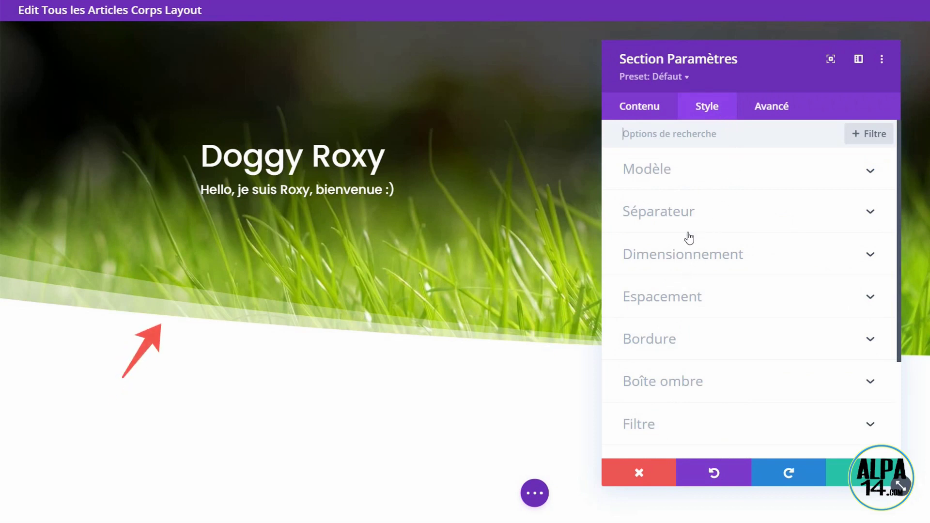
click(698, 220)
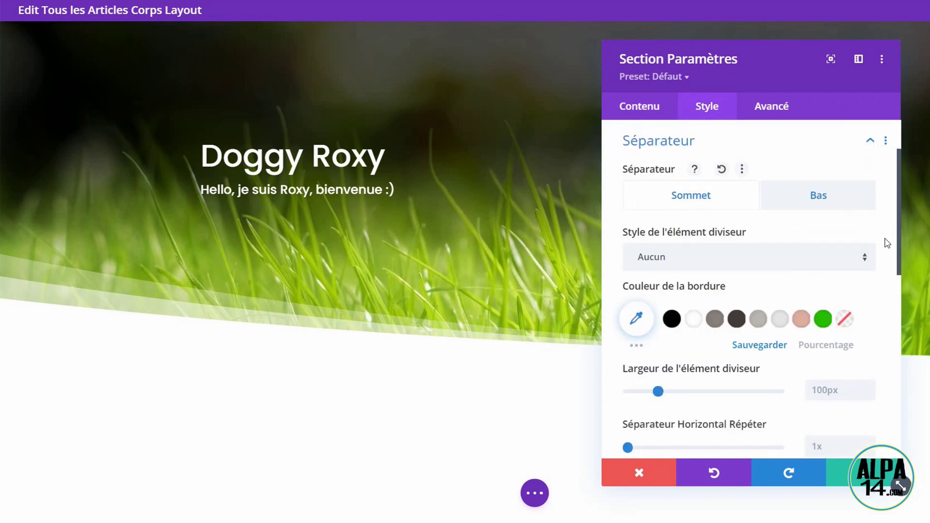
click(821, 208)
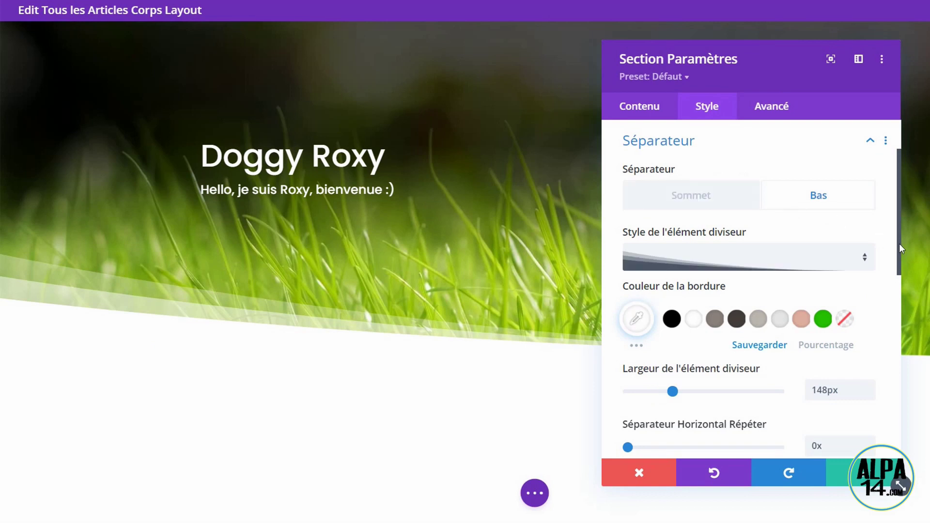
click(869, 260)
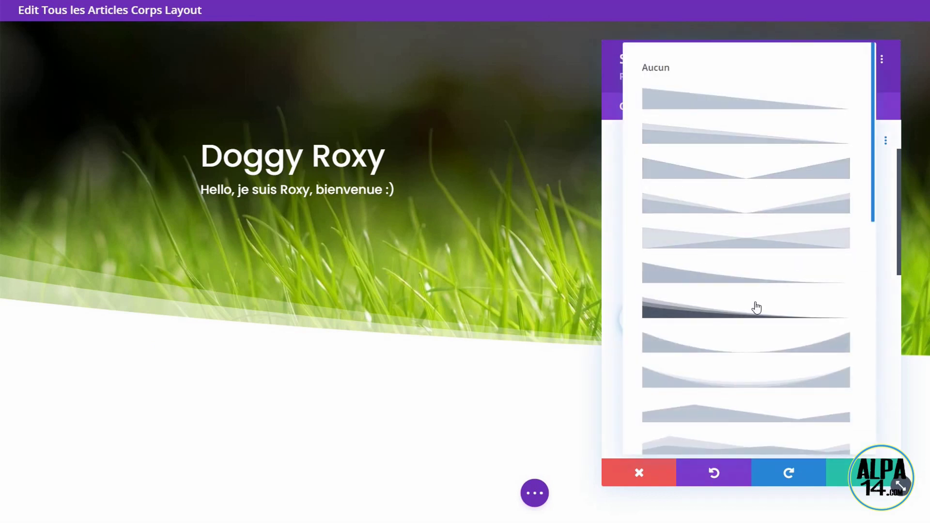
click(891, 321)
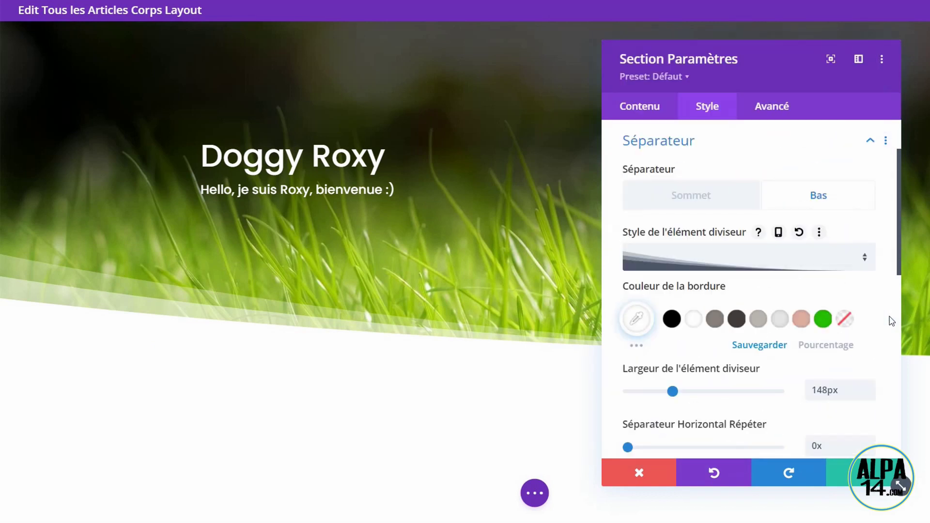
click(698, 197)
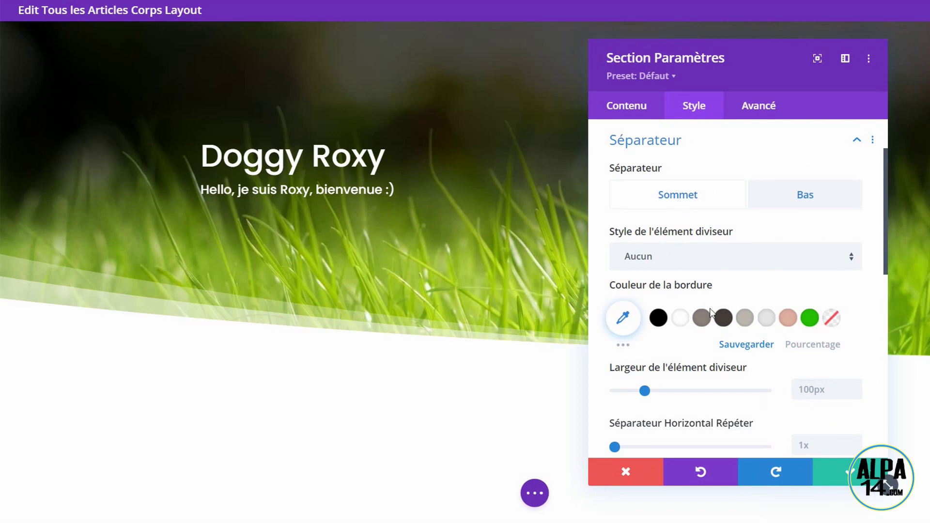
click(839, 472)
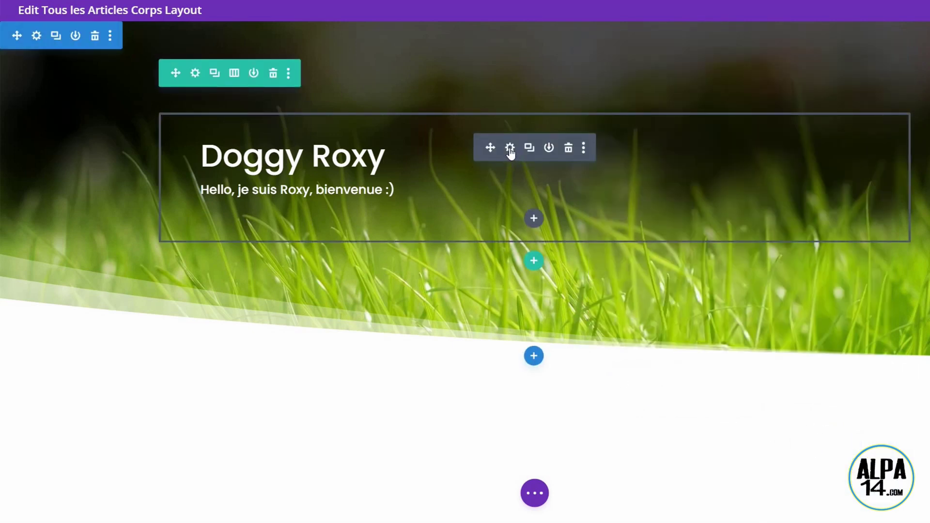
Delete the body text "Hello, je suis Roxy, bienvenue :)" from the banner's call-to-action module
click(510, 149)
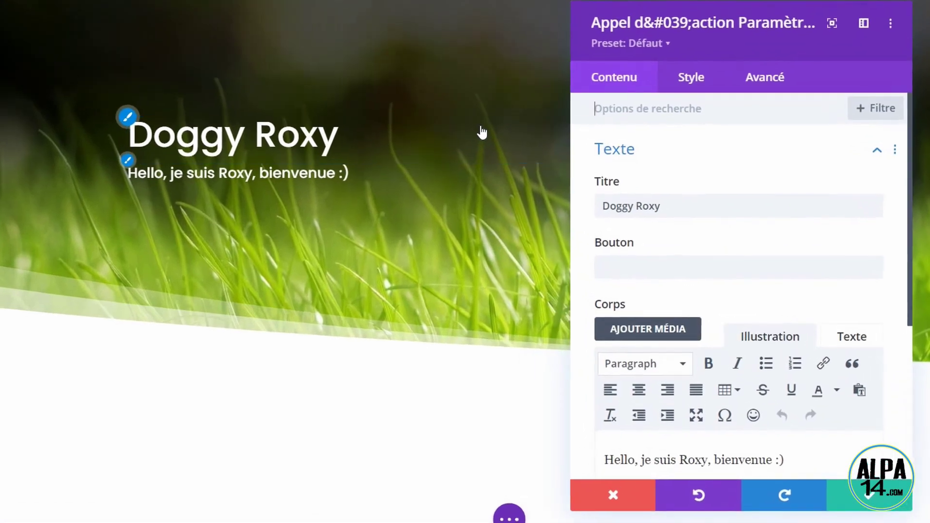
scroll(811, 334, down, 3)
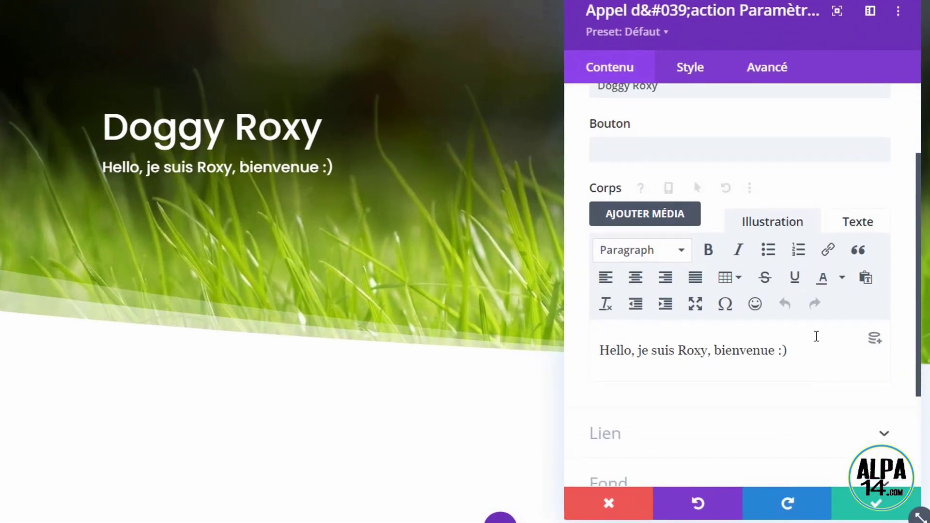
drag(804, 351, 627, 347)
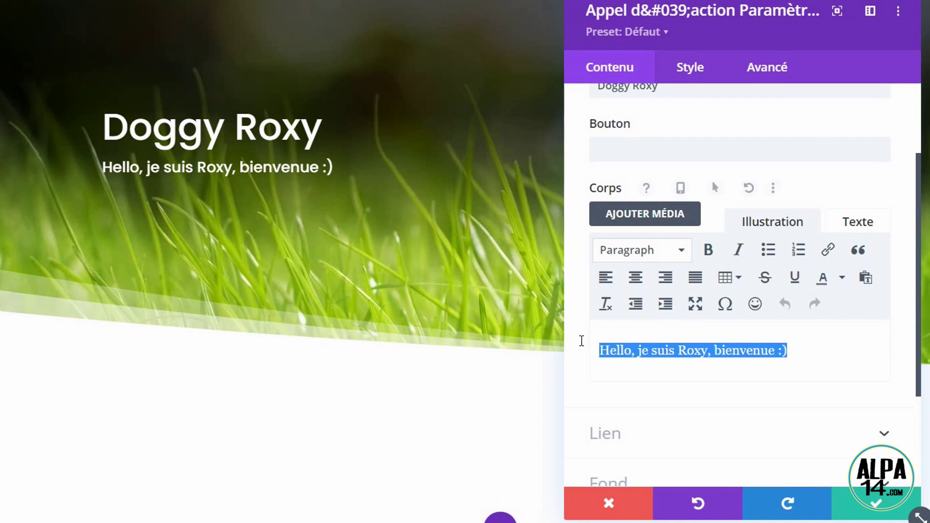
key(BackSpace)
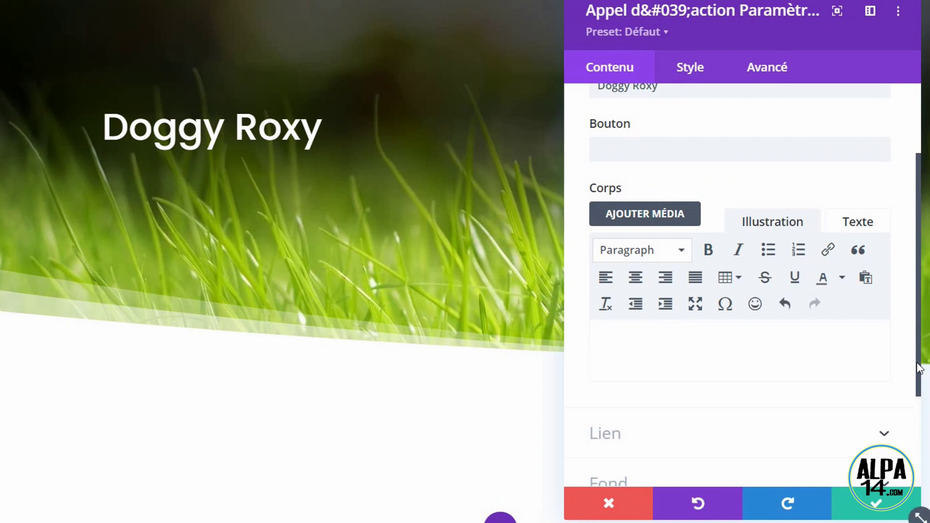
Replace the call-to-action title with the dynamic content Poster / Titre de l'archive and move the settings window clear of the title
scroll(920, 368, up, 3)
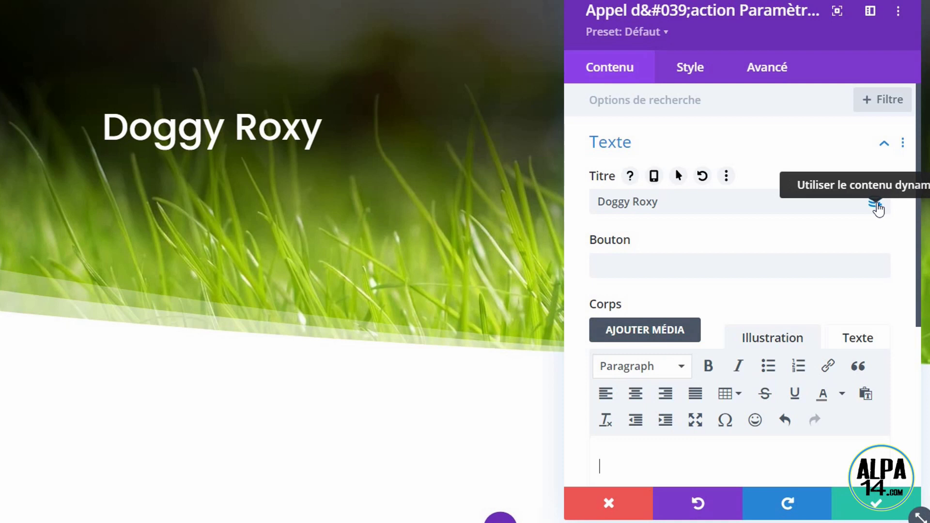
click(878, 206)
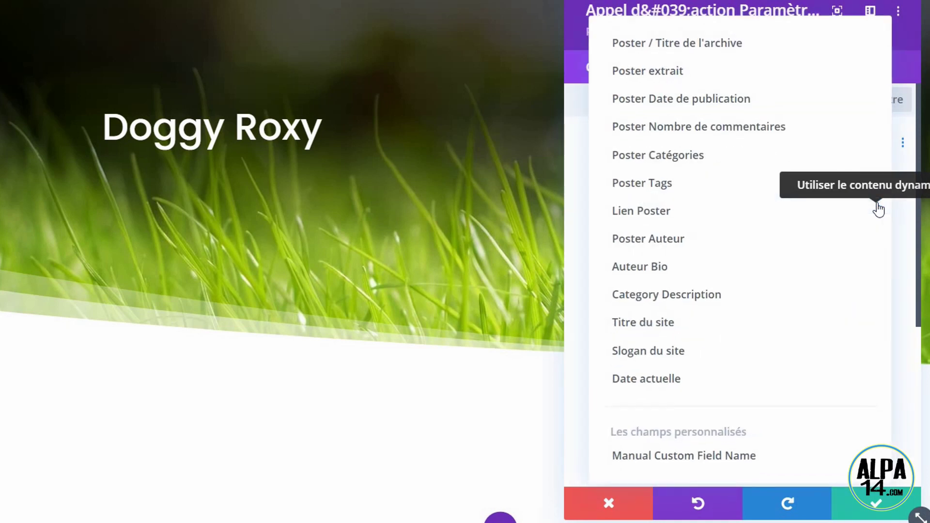
click(798, 46)
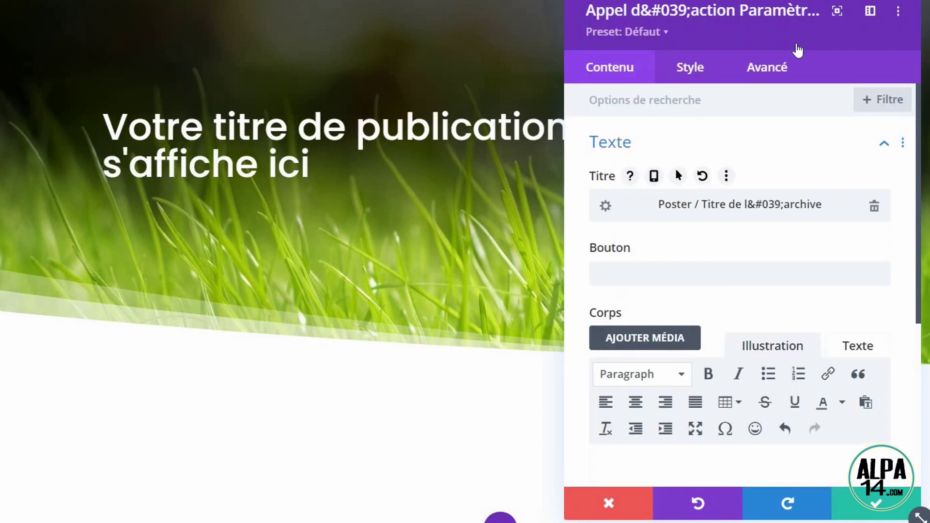
drag(727, 4, 741, 204)
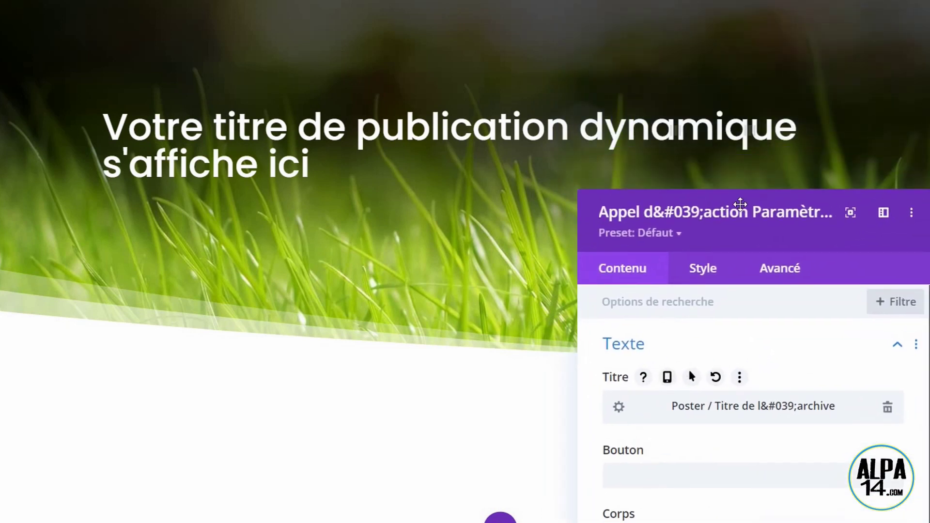
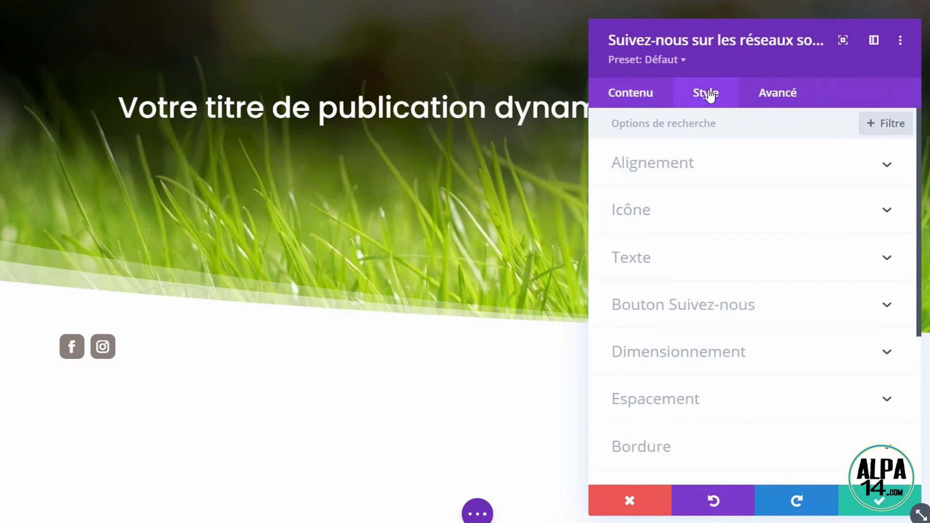
Set the social media follow module's top margin to -500px
click(674, 410)
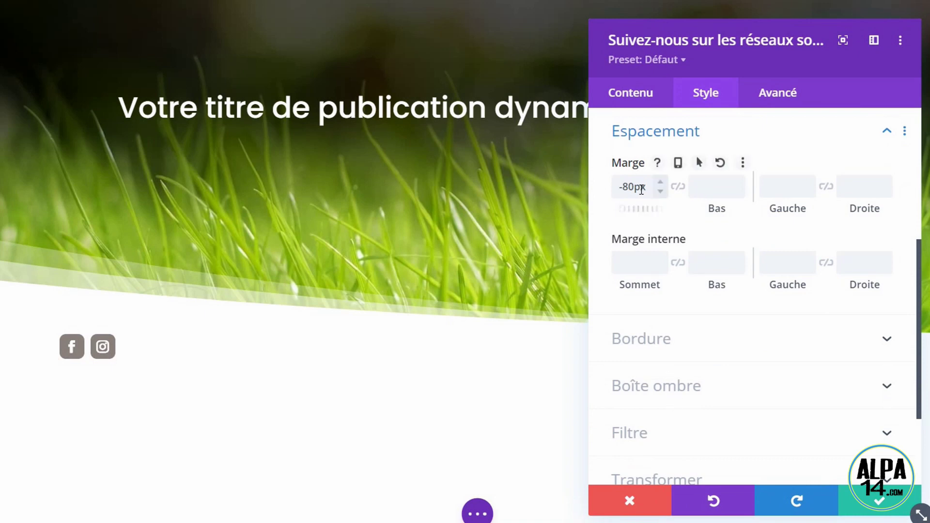
click(637, 186)
key(BackSpace)
key(BackSpace)
key(BackSpace)
key(Delete)
key(Delete)
text(-500)
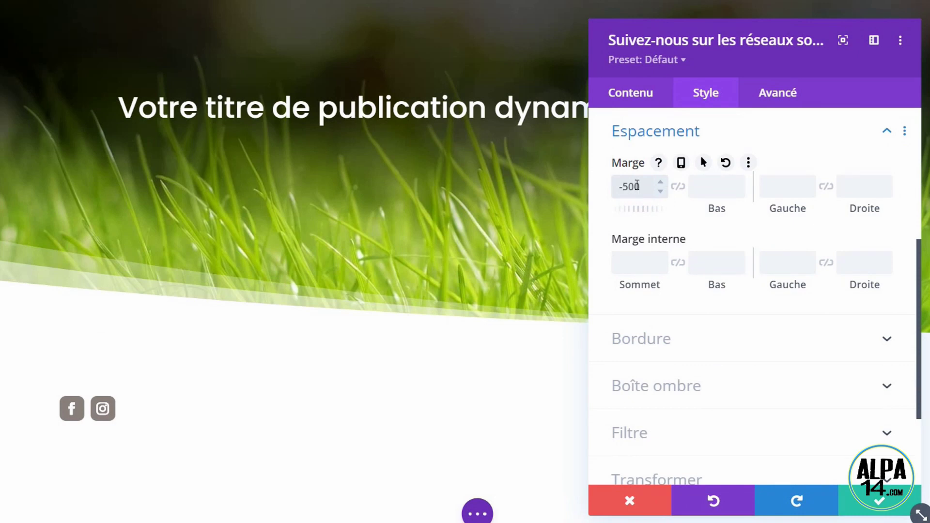
text(px)
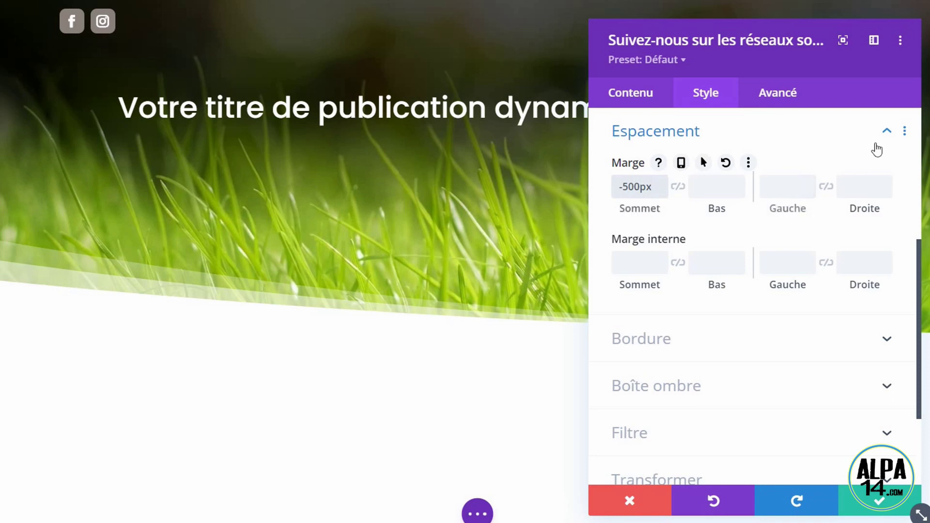
Enable a custom icon size for the Facebook network, set it to 28px, and return to the module settings
click(640, 97)
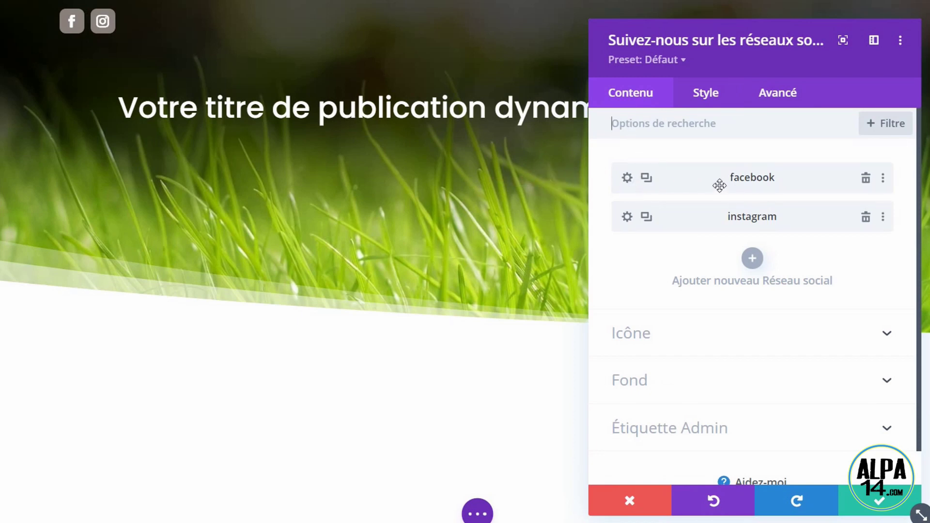
click(628, 179)
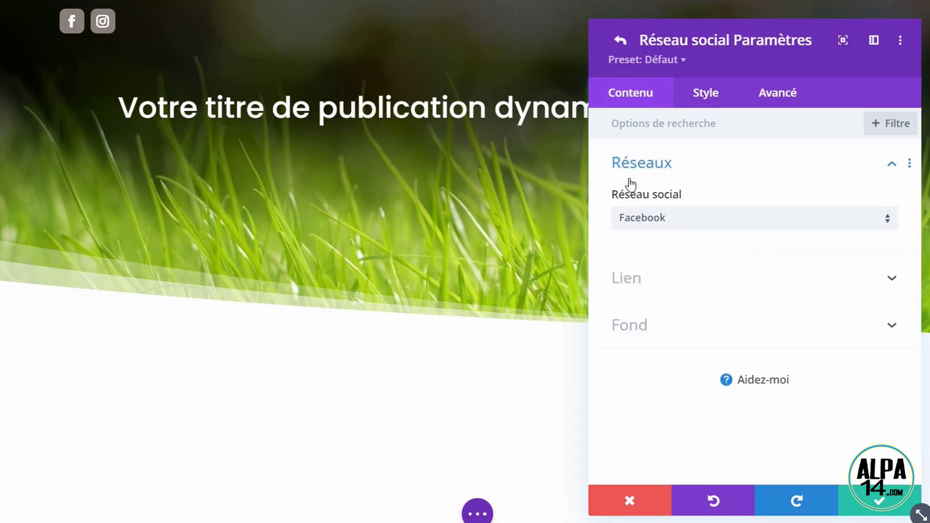
click(697, 101)
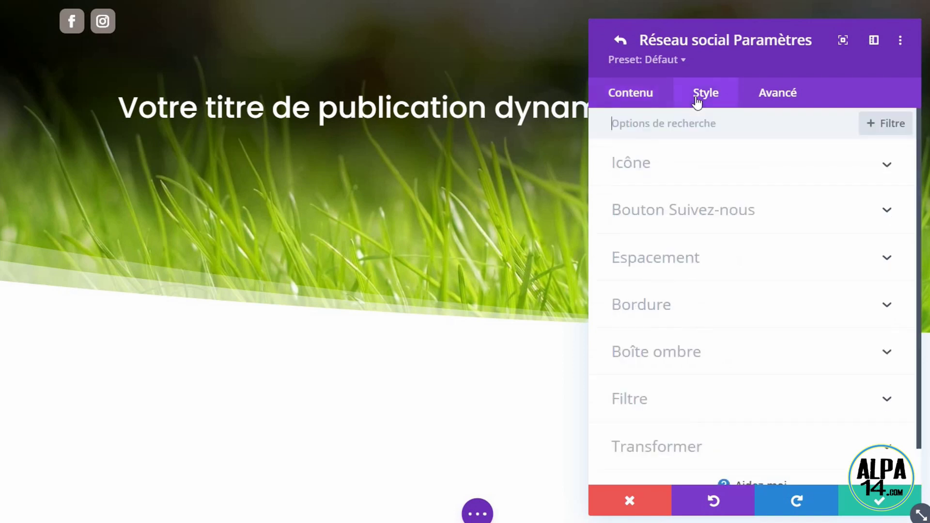
click(657, 173)
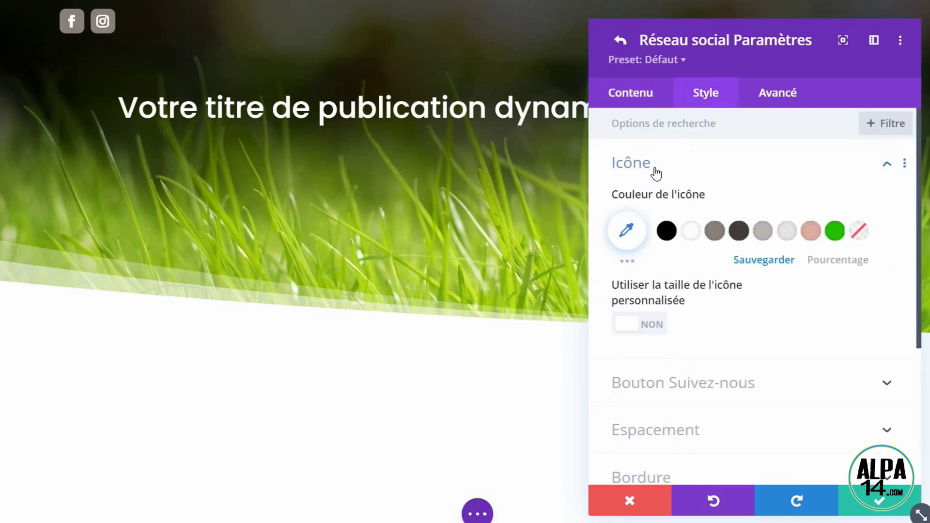
click(659, 325)
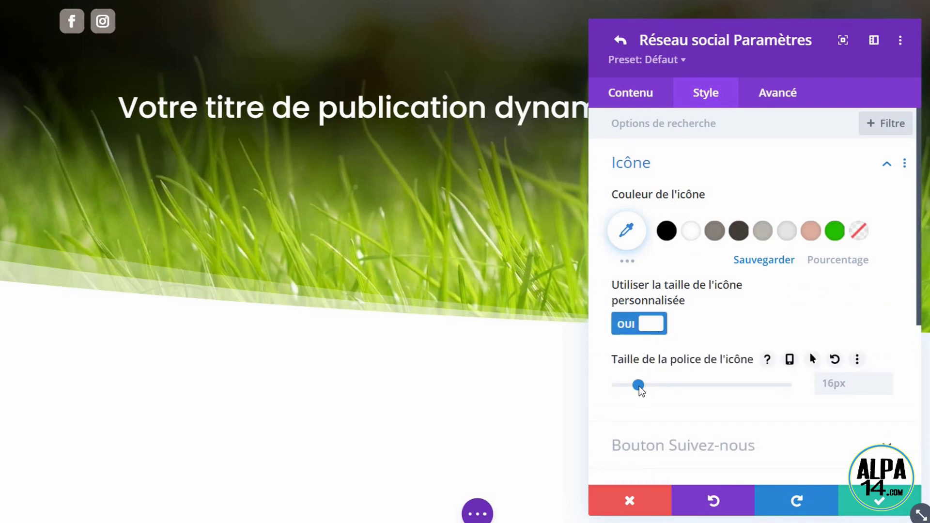
drag(639, 386, 656, 385)
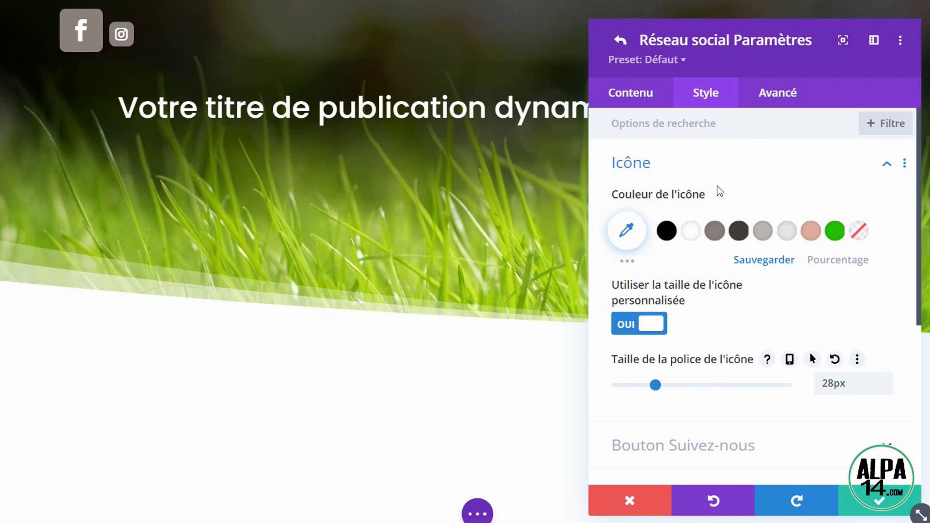
click(621, 41)
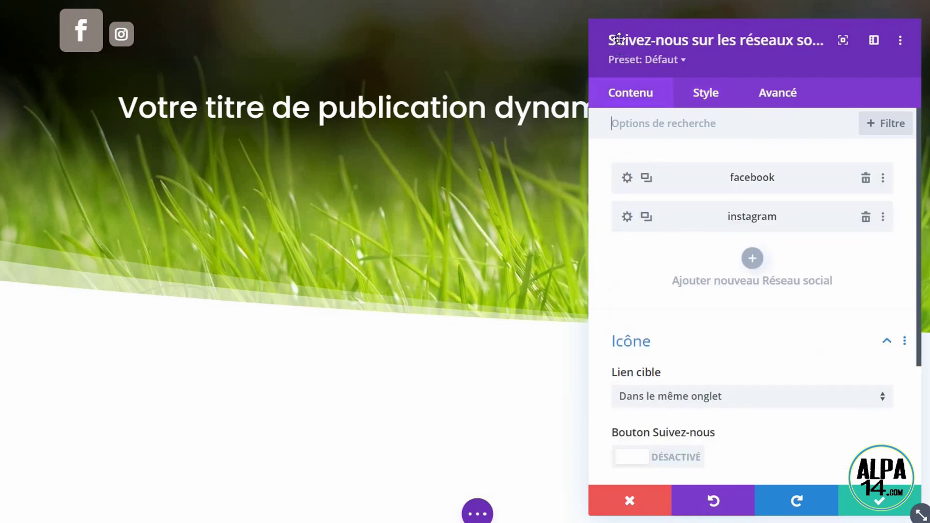
Enable a custom icon size for the Instagram network, set it to 28px, and return to the module settings
click(627, 217)
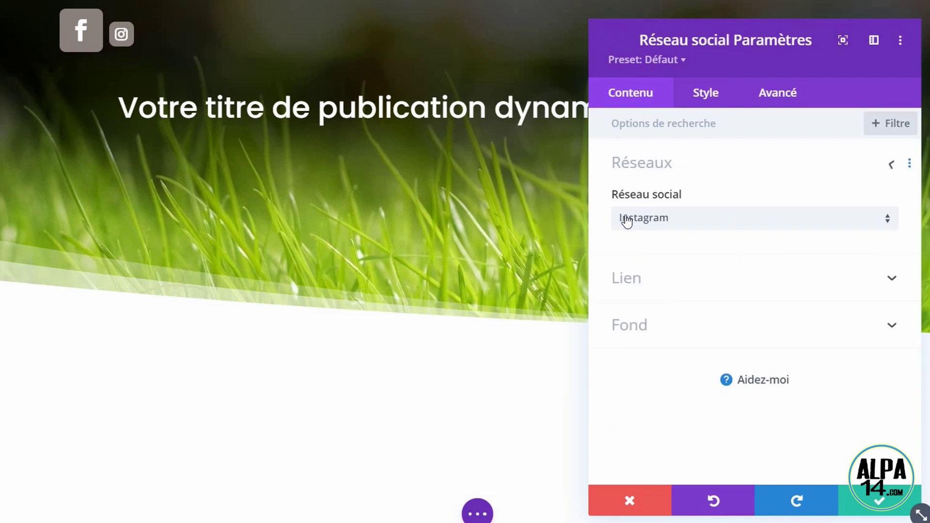
click(695, 97)
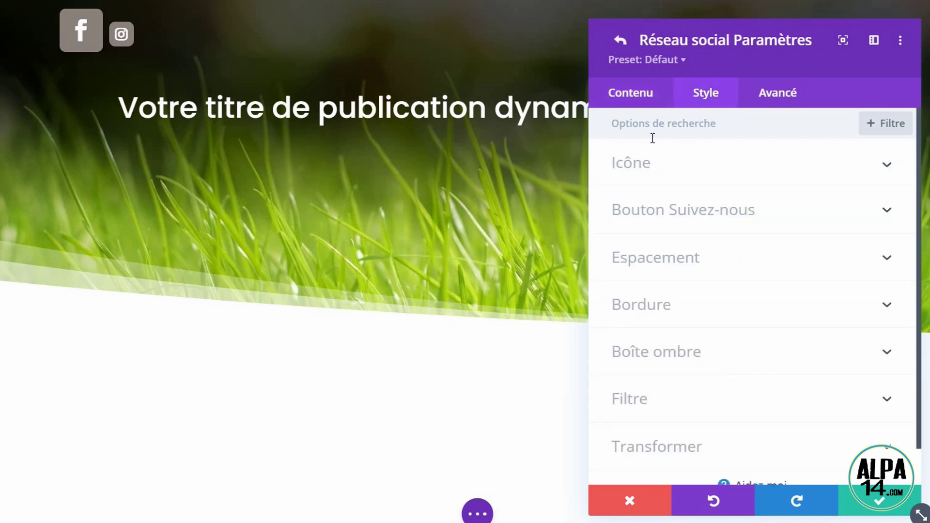
click(636, 167)
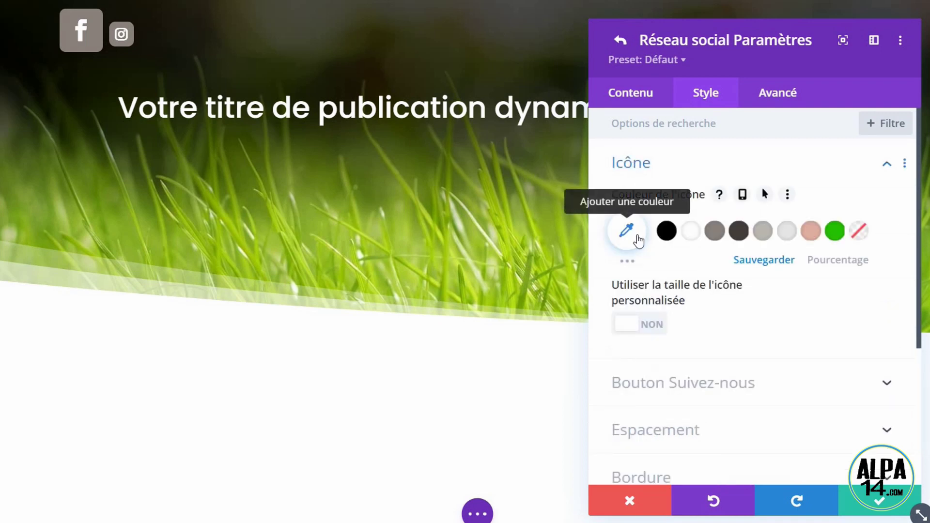
click(653, 331)
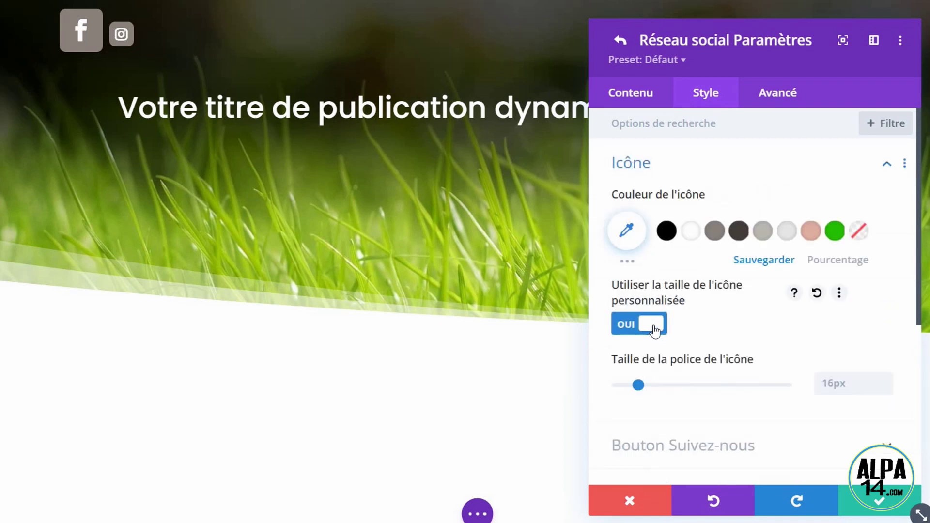
mouse_move(640, 386)
mouse_down()
mouse_move(675, 386)
mouse_move(657, 386)
mouse_up()
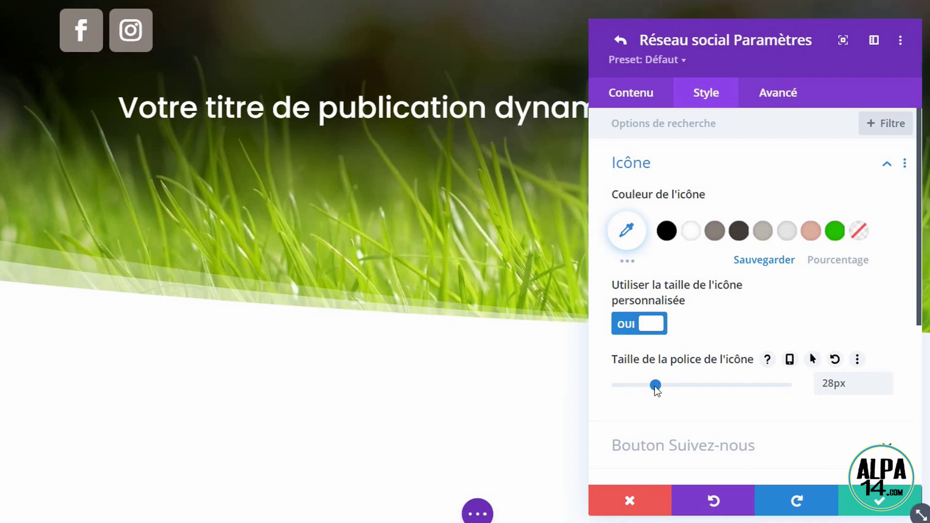
click(622, 42)
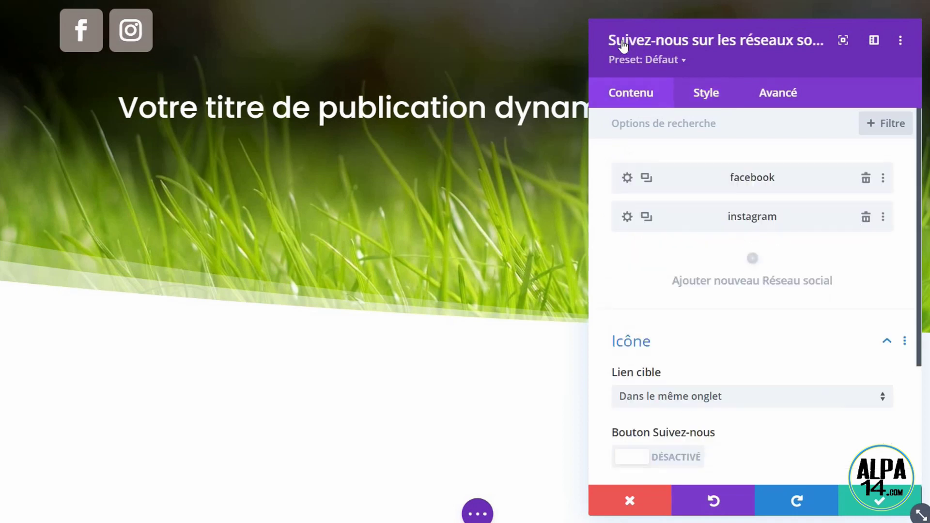
Center the alignment of the social media follow module's icons and save the module
click(707, 95)
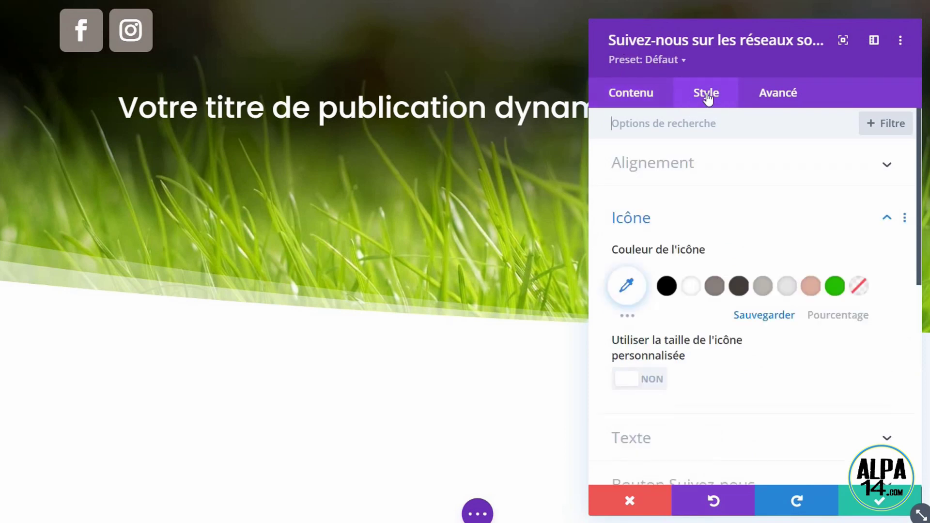
click(750, 167)
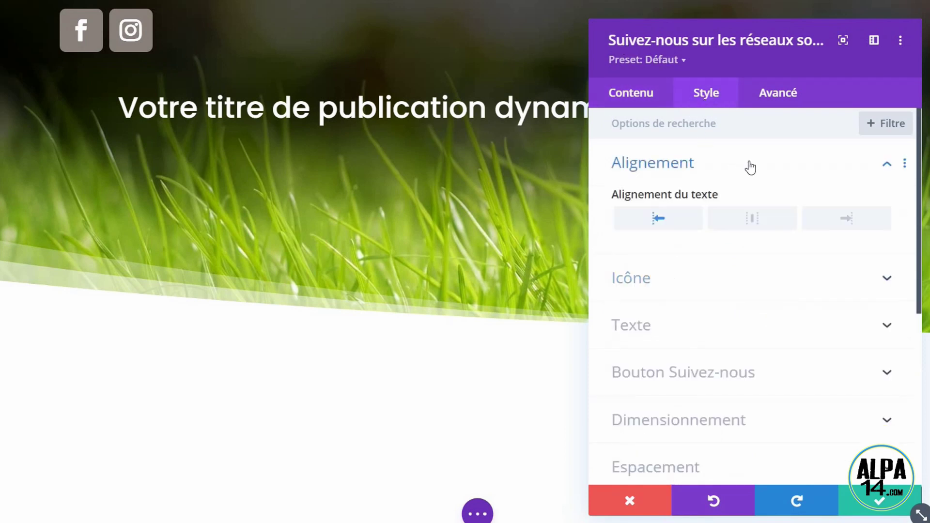
click(756, 218)
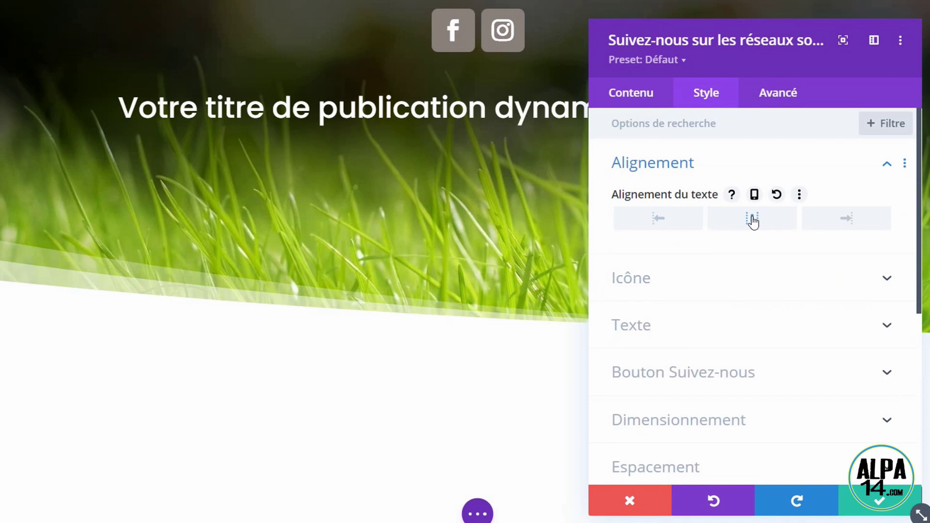
click(871, 499)
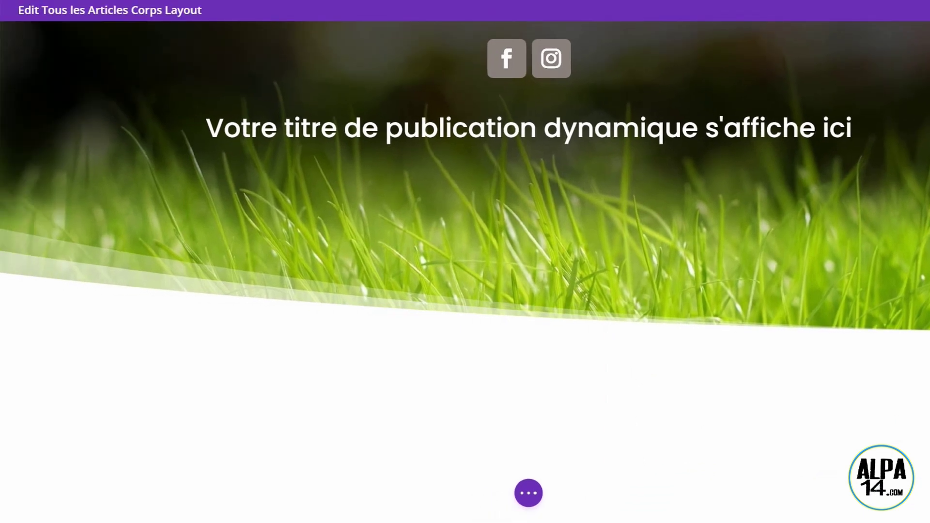
Add a single-column row in the empty section below the header and insert an Image module in it
mouse_move(573, 349)
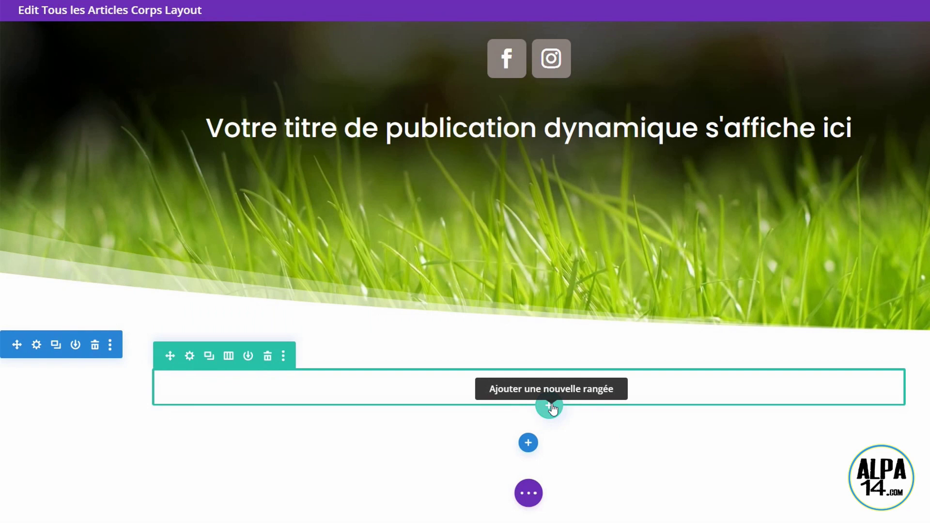
click(553, 408)
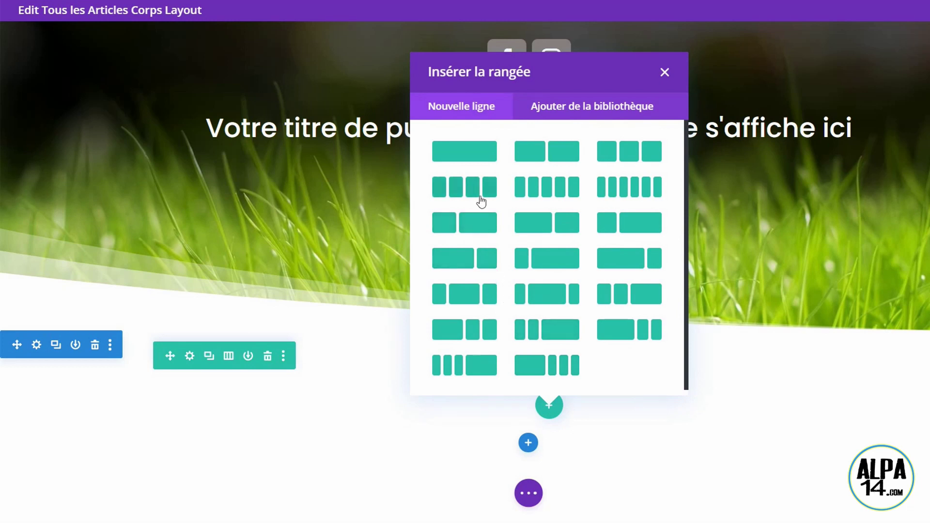
click(470, 156)
text(image)
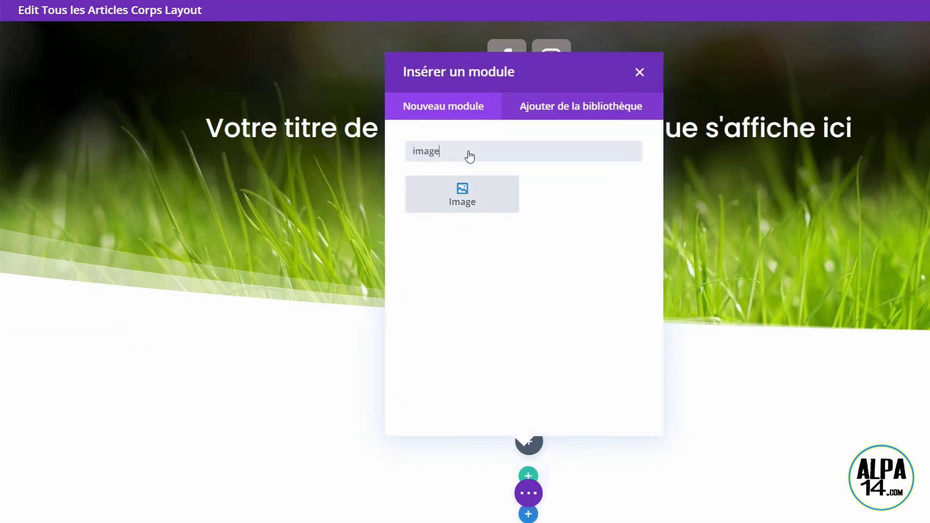
click(470, 197)
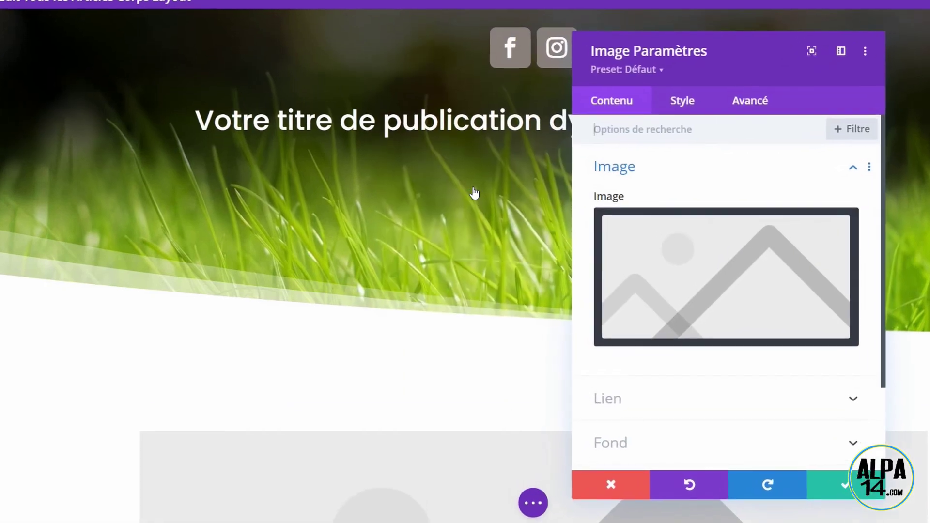
Replace the module's placeholder picture with the dynamic content "Image présentée"
drag(784, 38, 765, 40)
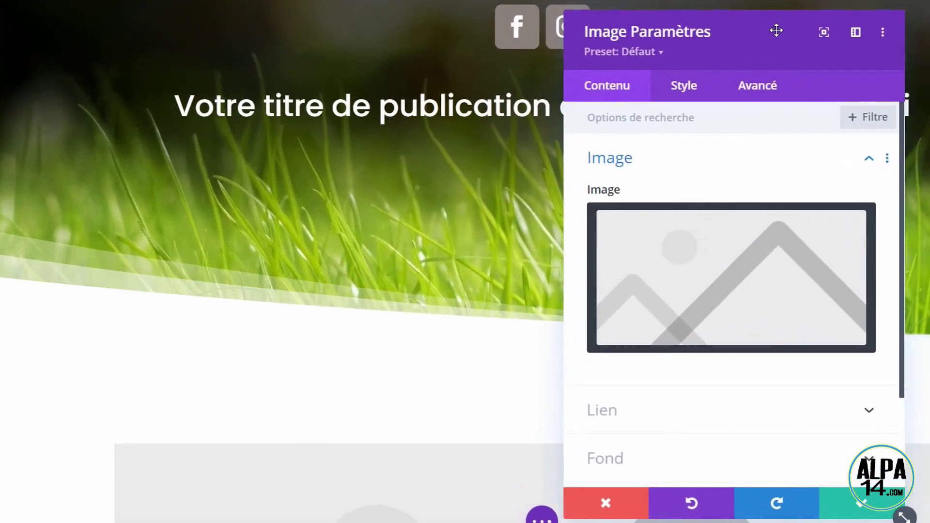
scroll(282, 262, down, 2)
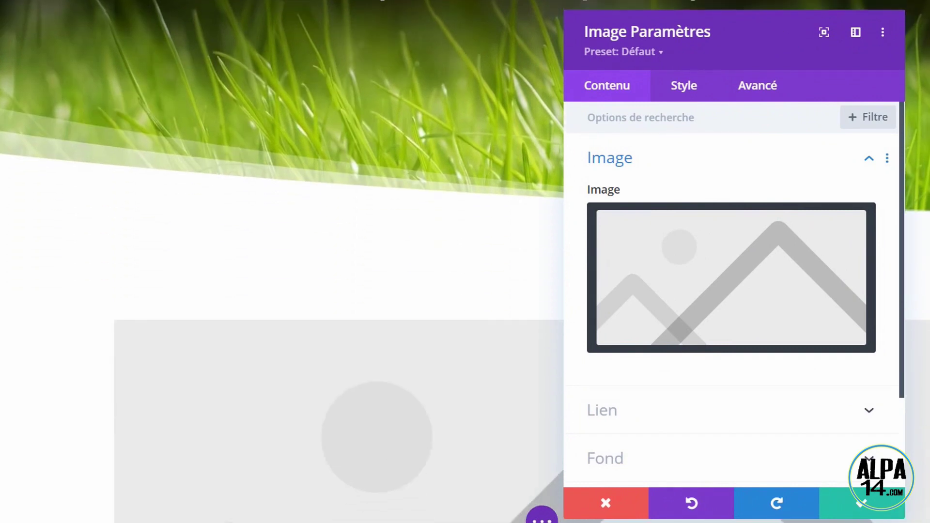
mouse_move(802, 252)
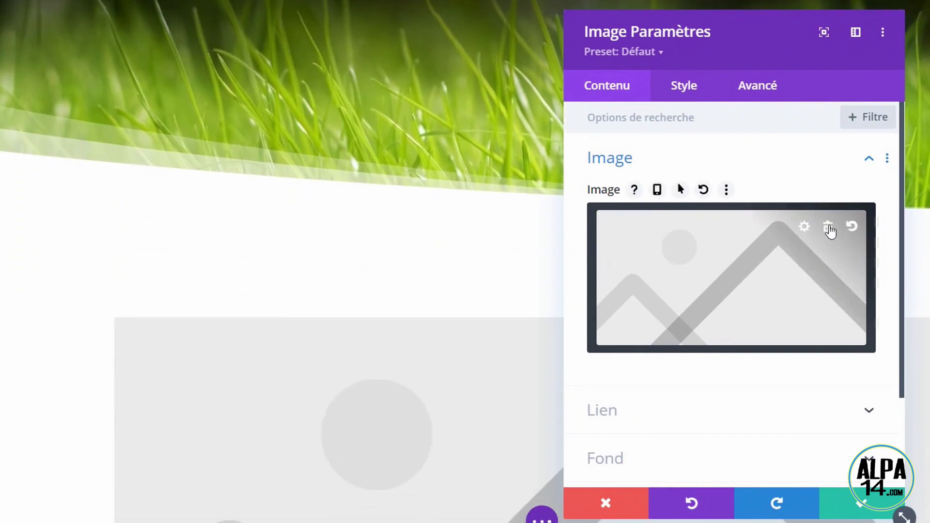
click(829, 228)
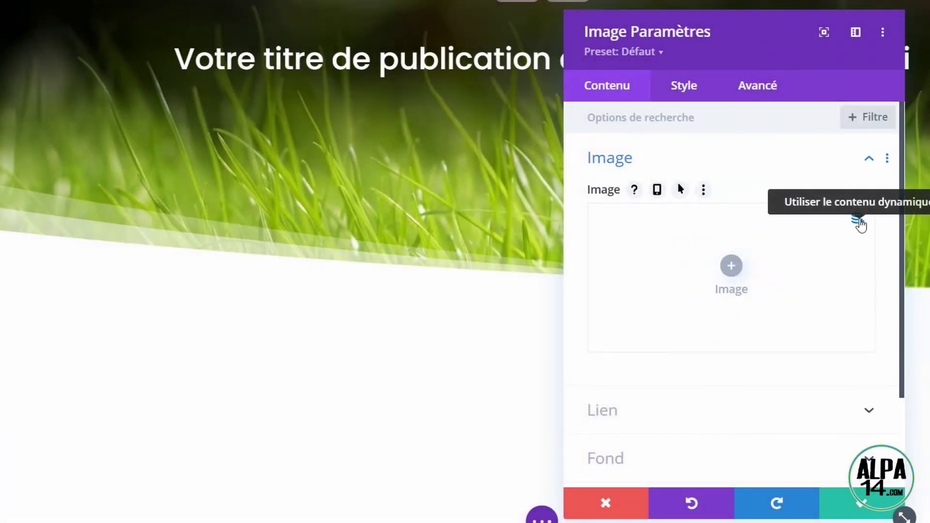
click(859, 222)
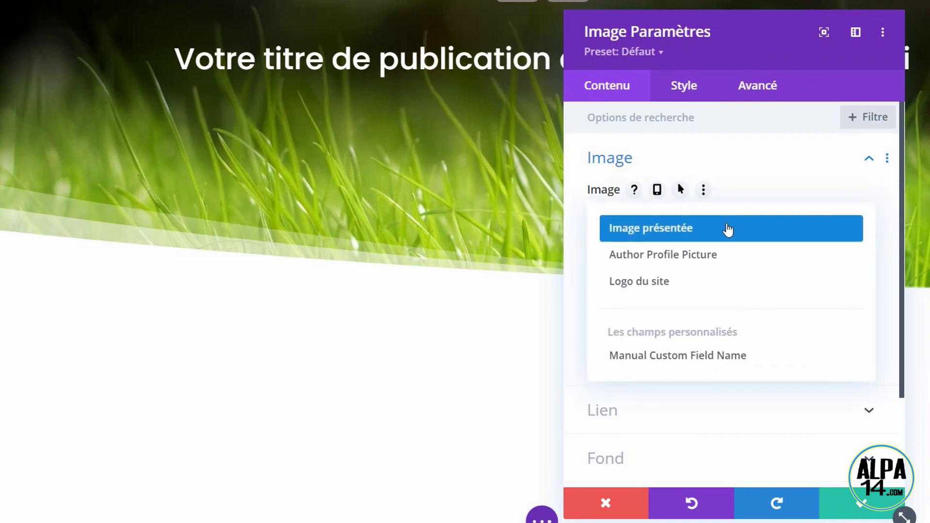
click(728, 230)
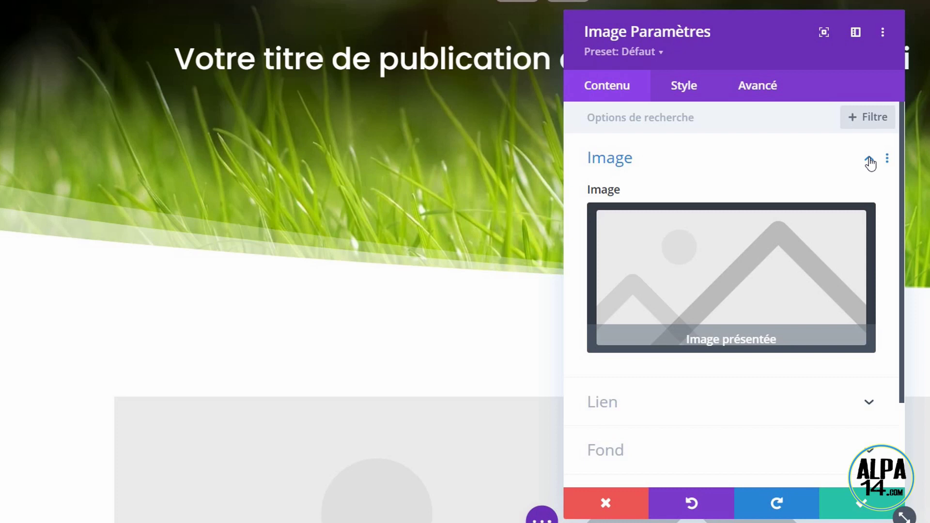
click(870, 161)
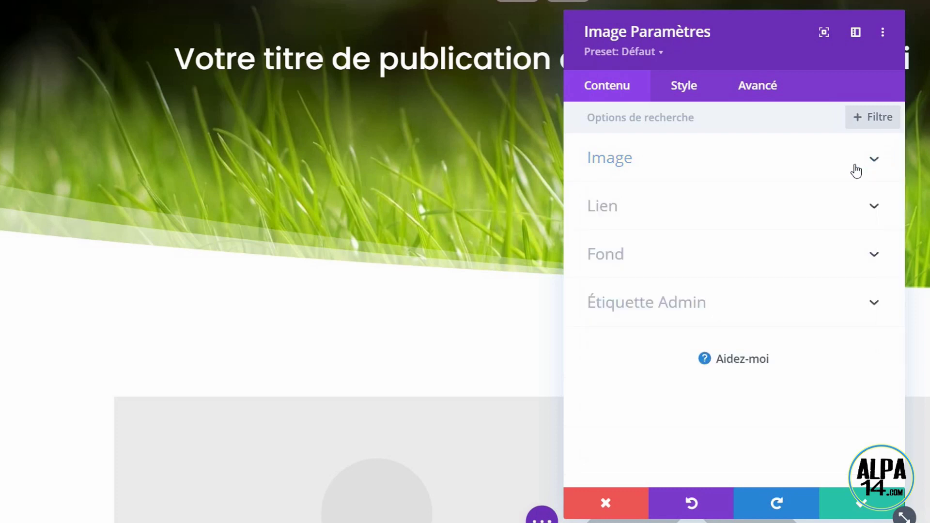
Round all four corners of the image's border to 12px
click(700, 86)
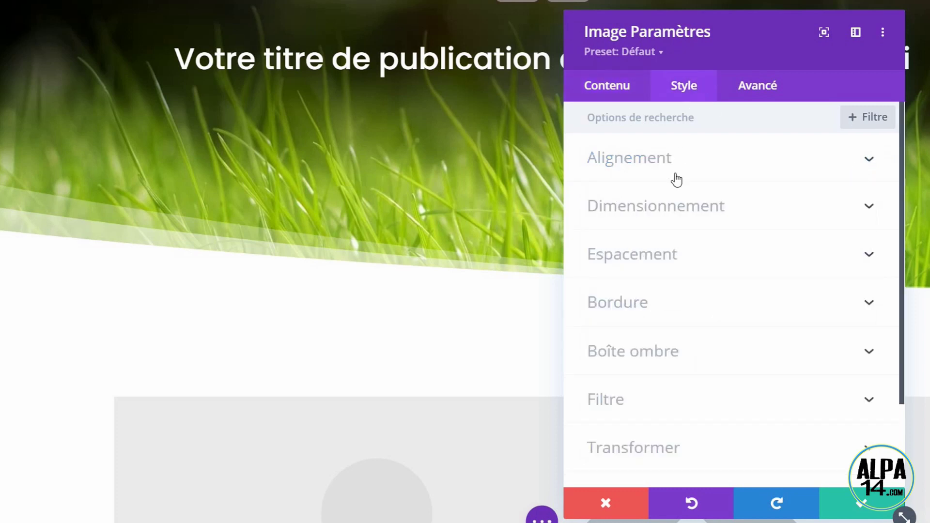
click(717, 306)
click(646, 195)
click(645, 194)
click(645, 194)
click(645, 195)
click(646, 195)
click(646, 195)
click(645, 195)
click(646, 195)
click(646, 194)
click(645, 195)
click(645, 194)
click(645, 194)
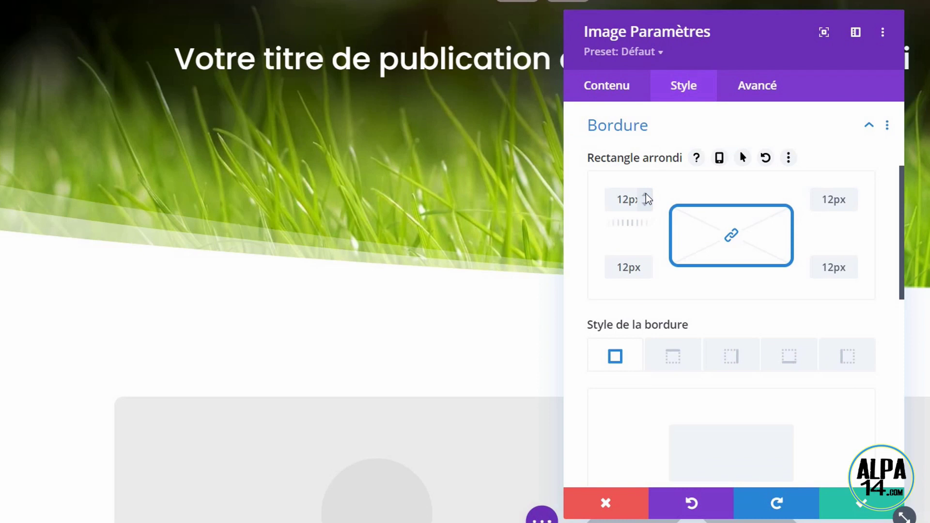
click(873, 127)
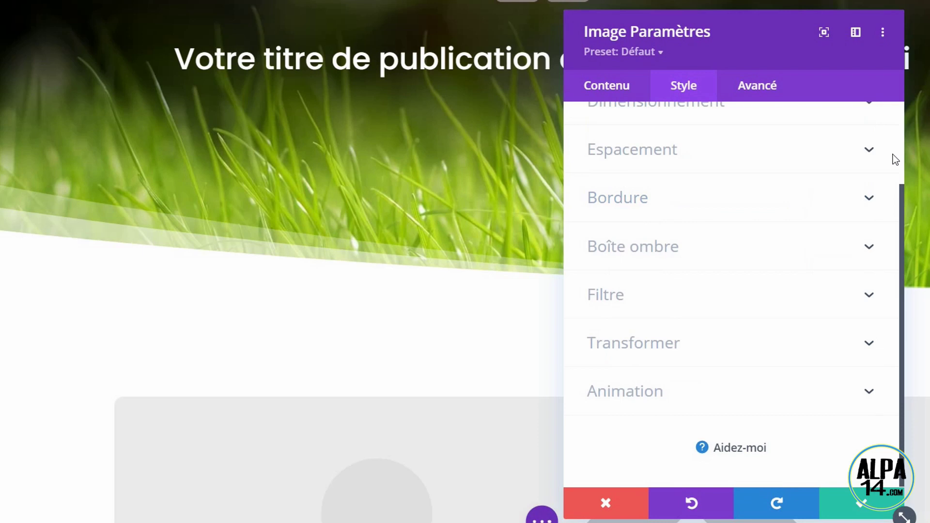
Set the image's maximum height to 330px in its sizing options
drag(903, 250, 903, 138)
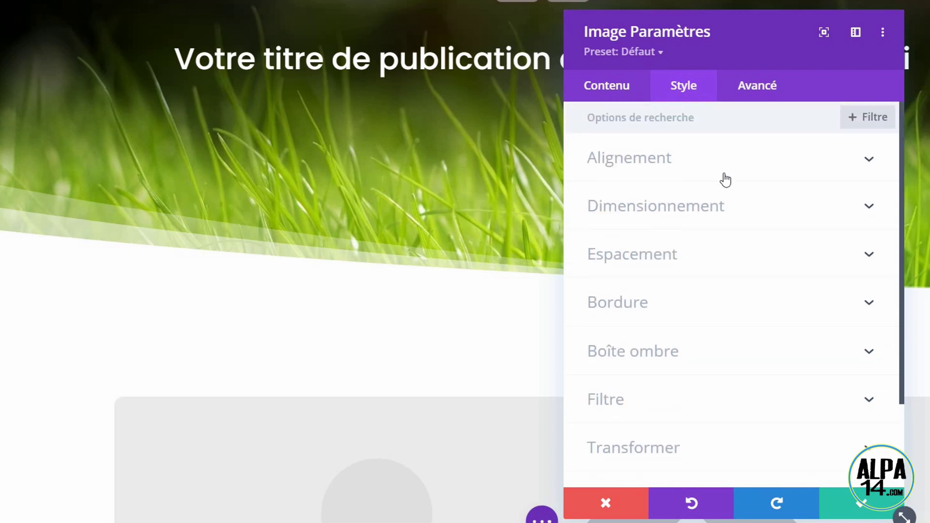
click(724, 217)
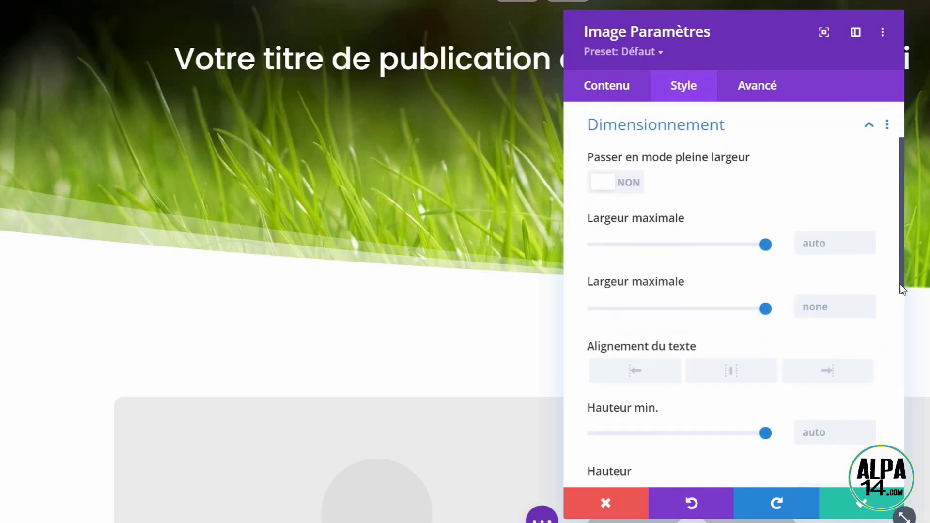
scroll(811, 416, down, 3)
click(810, 415)
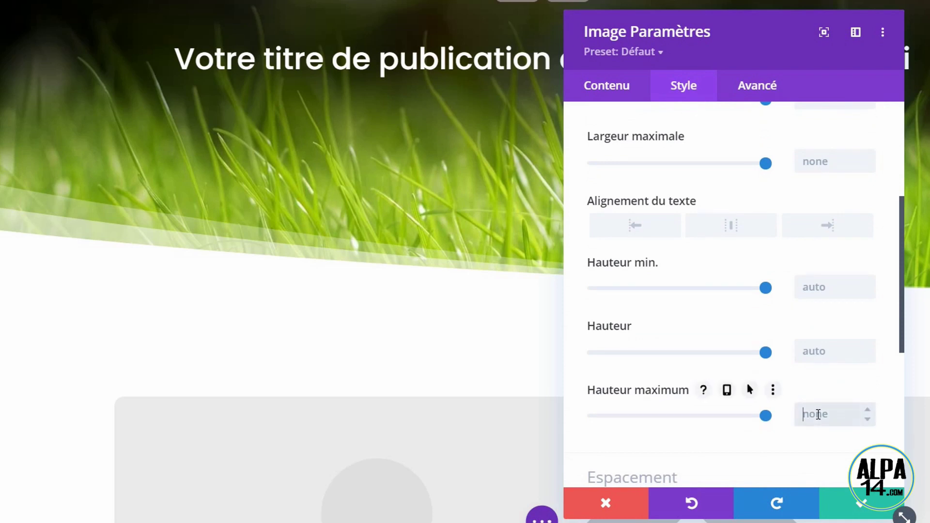
text(330)
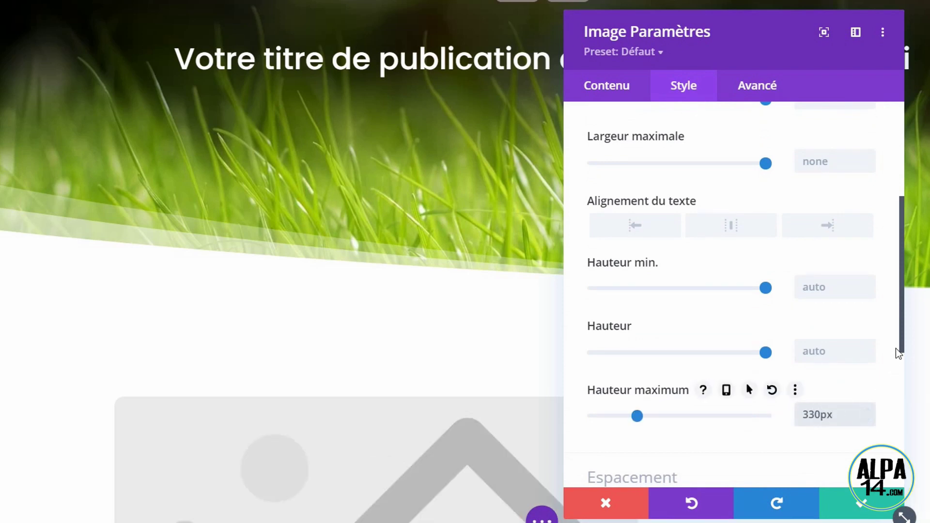
drag(905, 340, 911, 232)
click(871, 213)
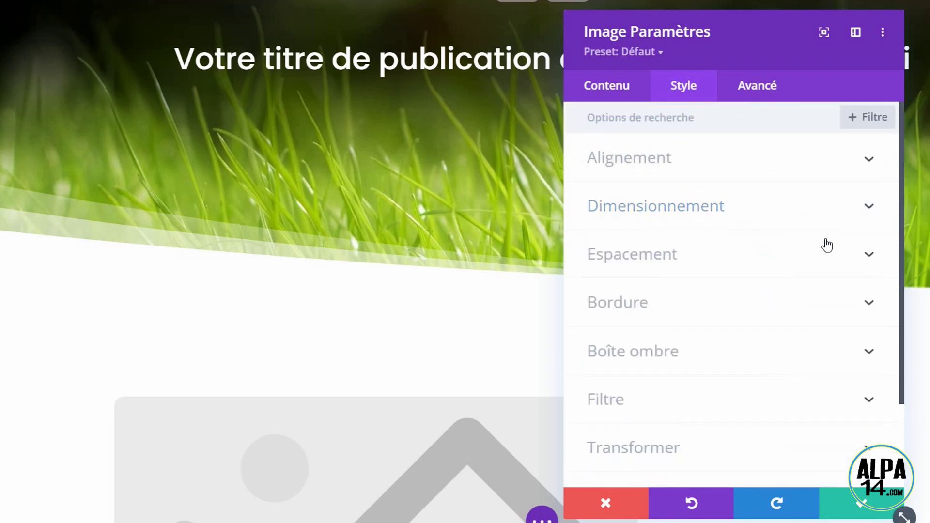
Apply the first box shadow preset to the image with a blur strength of 22px and a spread of 10px
click(708, 357)
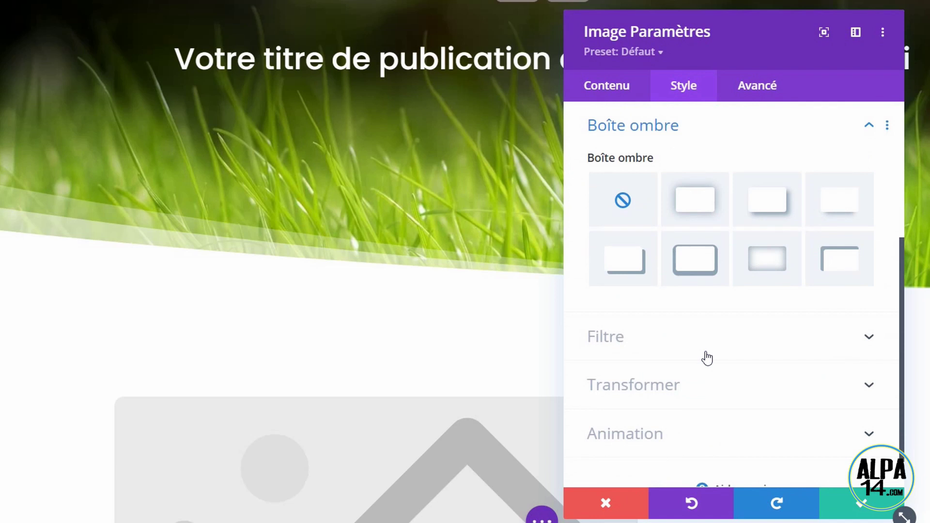
click(709, 207)
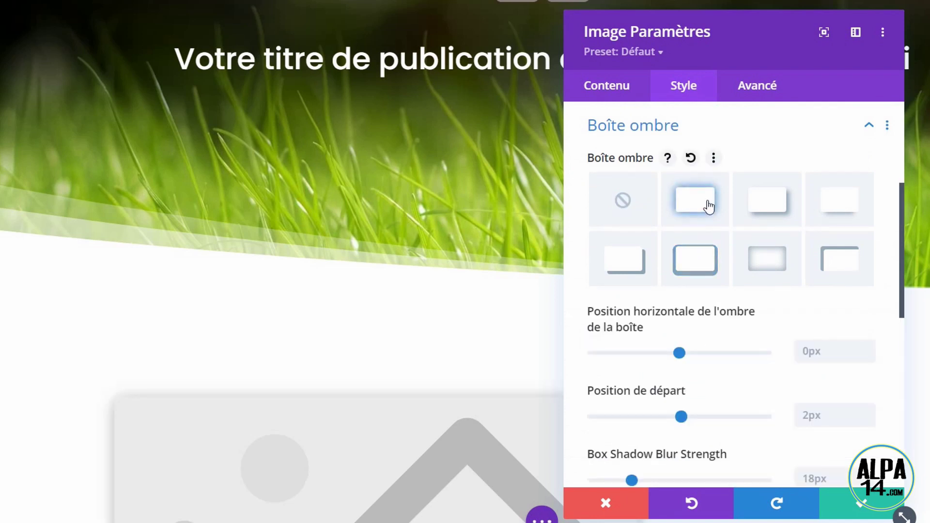
drag(903, 281, 904, 347)
click(832, 300)
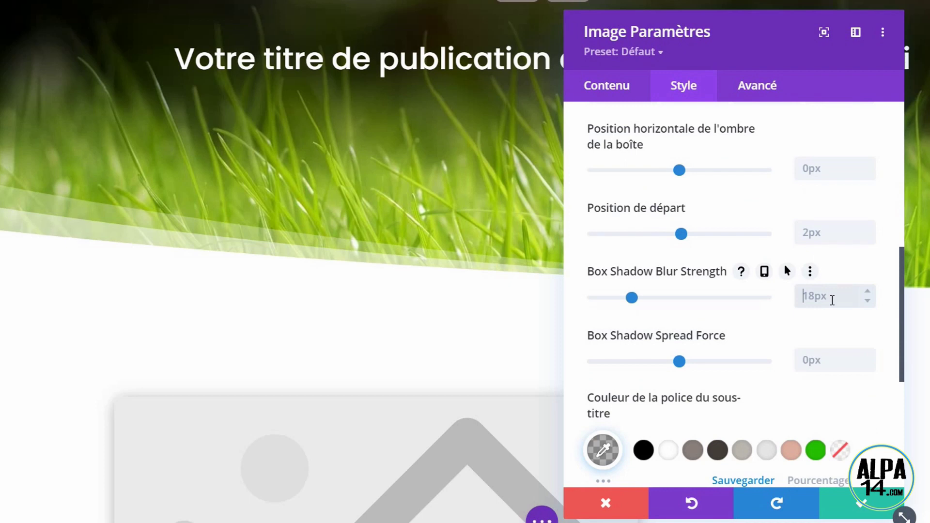
text(22)
click(808, 363)
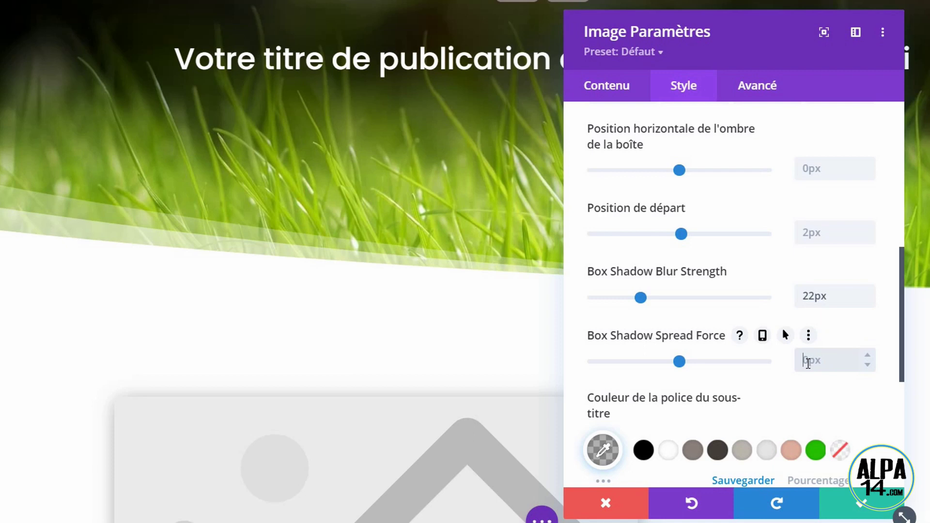
text(10)
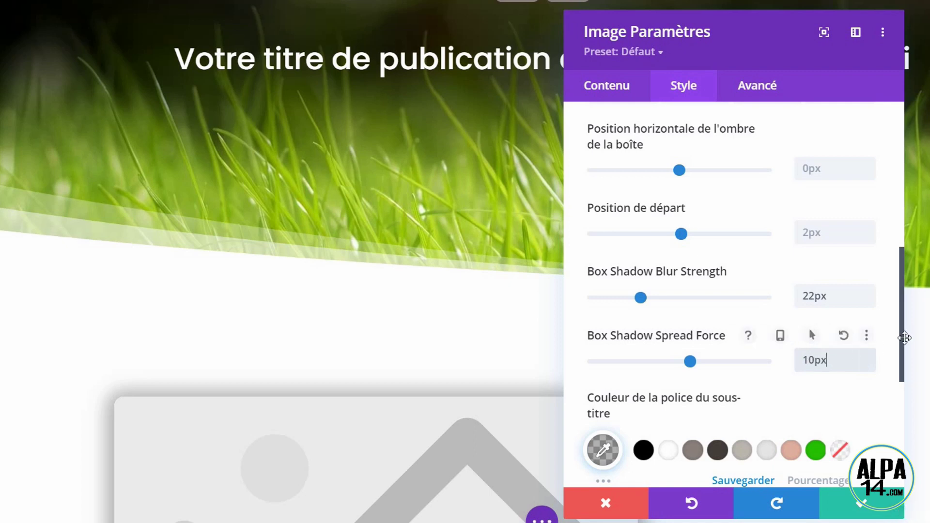
Center the image's alignment within its row
drag(903, 346, 888, 180)
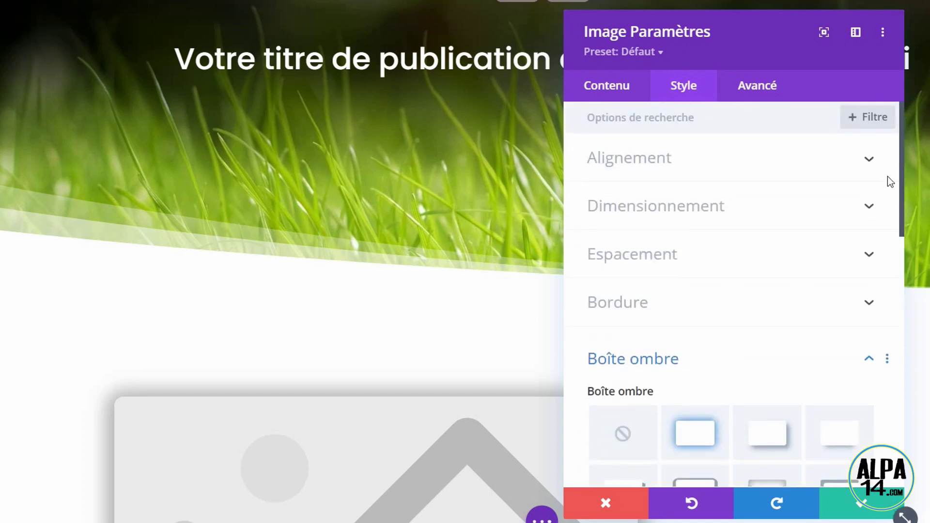
click(822, 158)
click(740, 217)
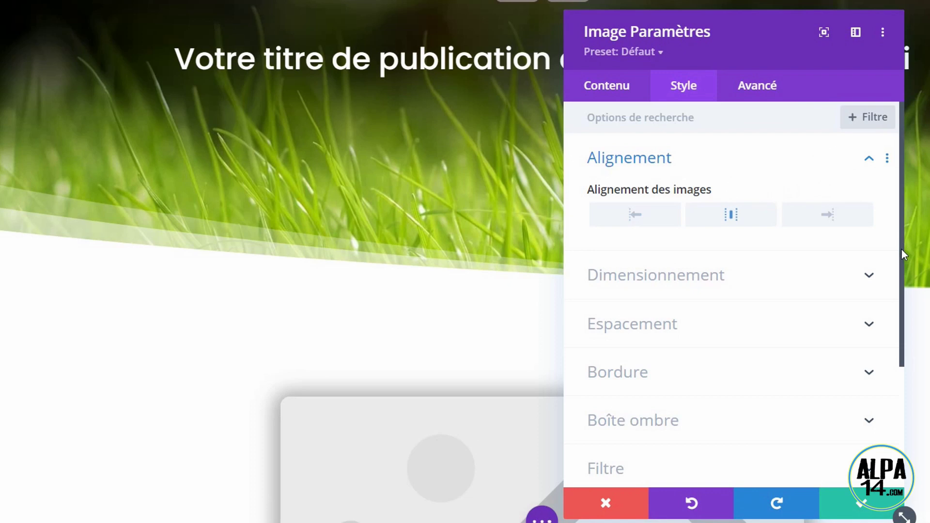
drag(903, 249, 902, 255)
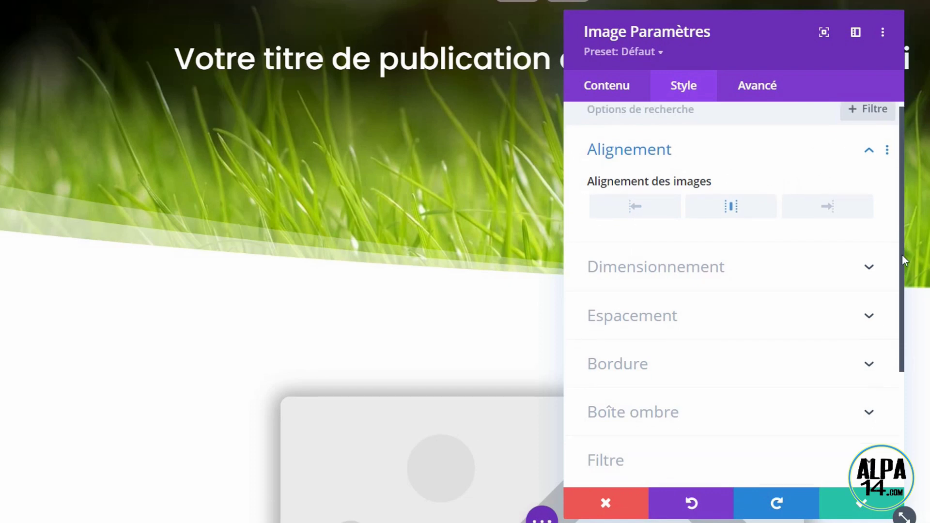
drag(903, 255, 899, 202)
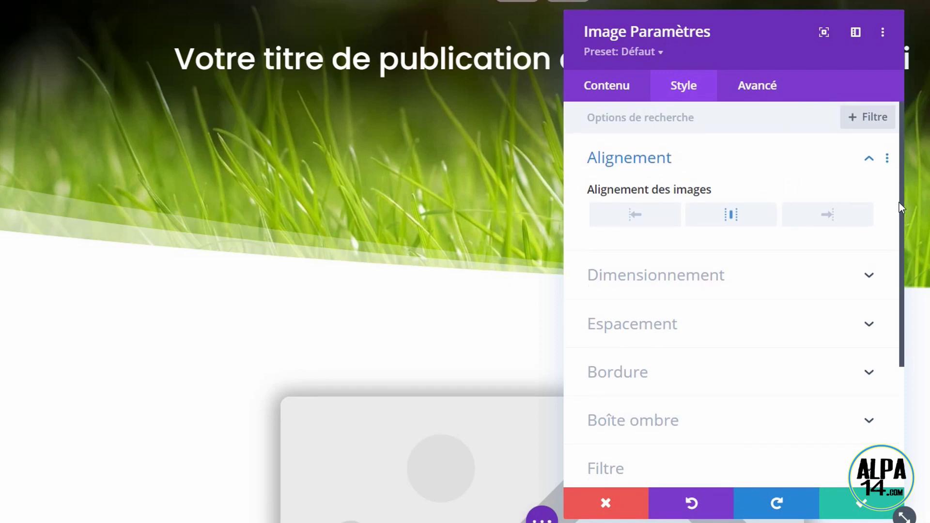
click(870, 159)
Set the image's top margin to -290px in its spacing options so it overlaps the header
drag(754, 31, 816, 35)
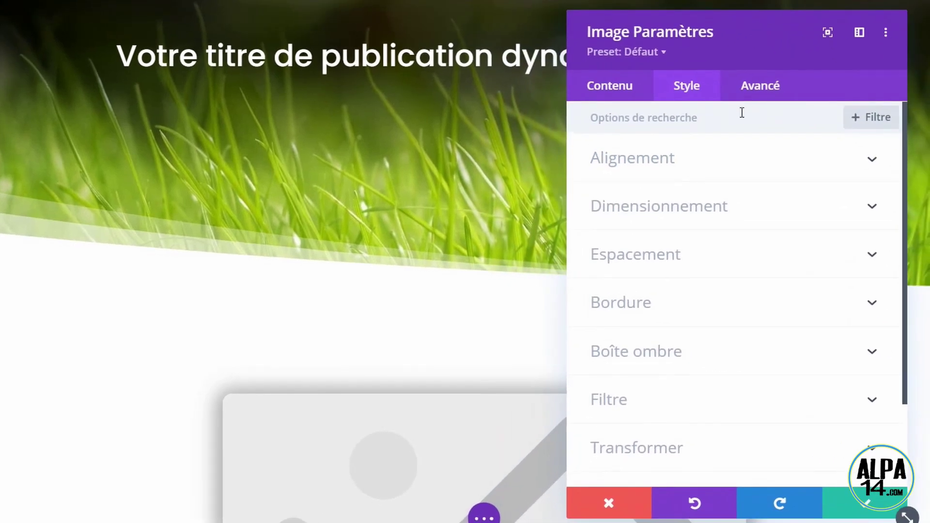
click(707, 249)
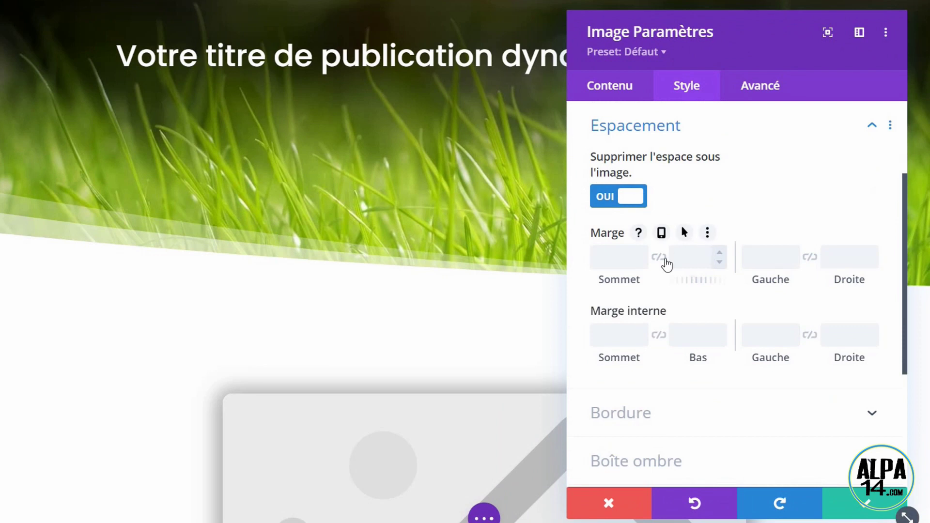
click(623, 255)
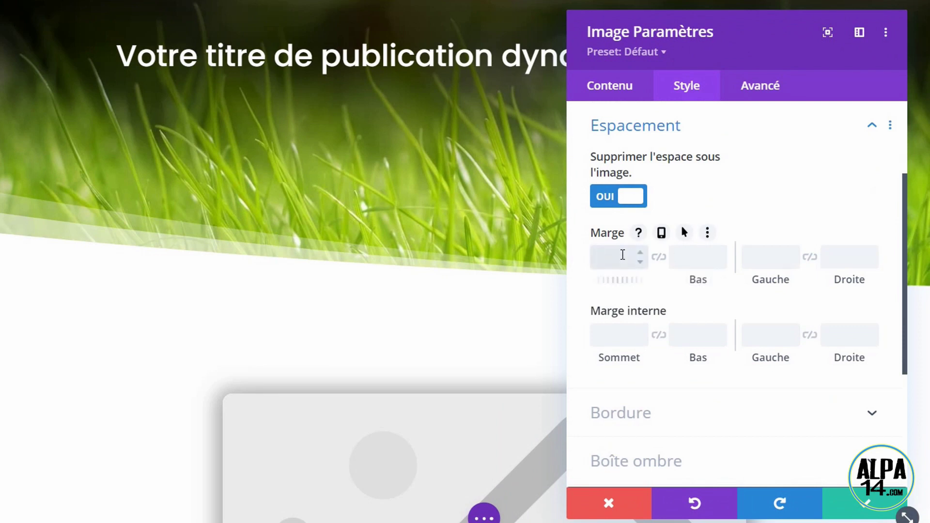
text(-290)
mouse_move(754, 33)
mouse_down()
mouse_move(862, 50)
mouse_move(762, 27)
mouse_up()
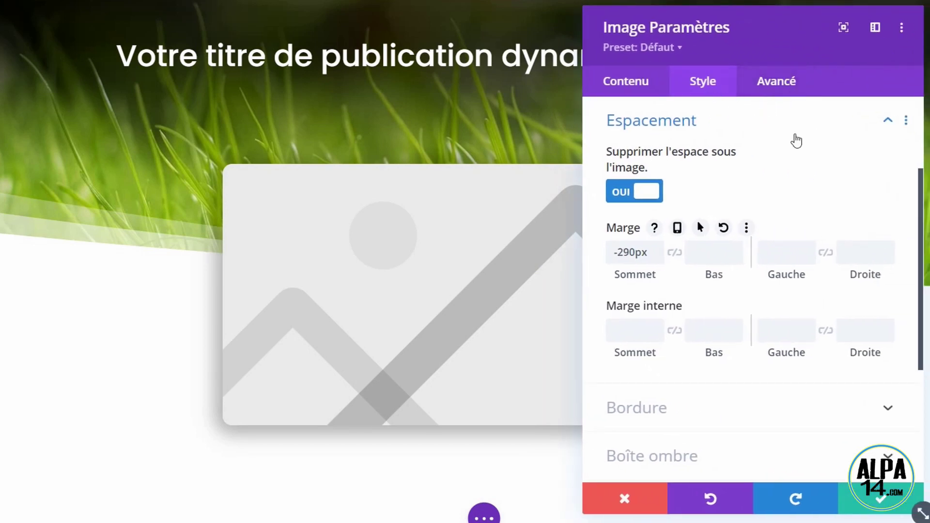
click(889, 121)
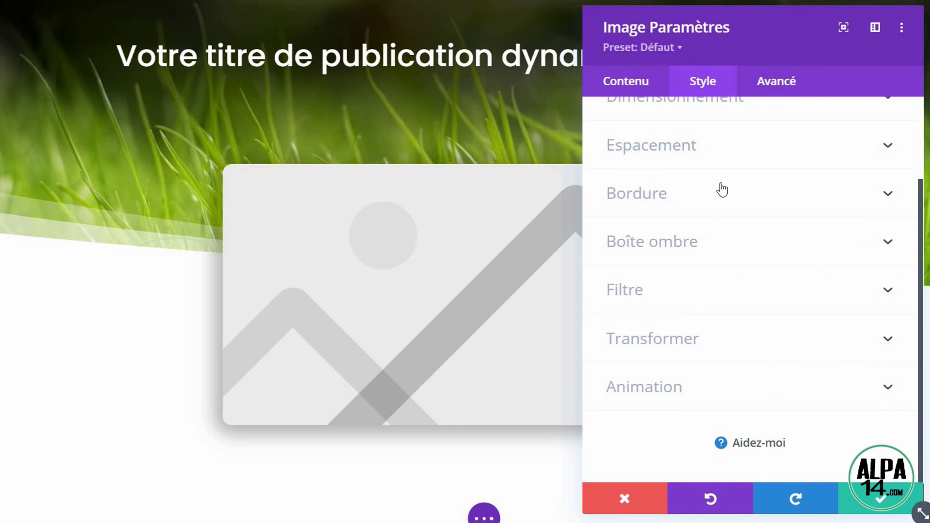
Apply the Bounce (Rebondissement) animation to the image and save its settings
click(702, 392)
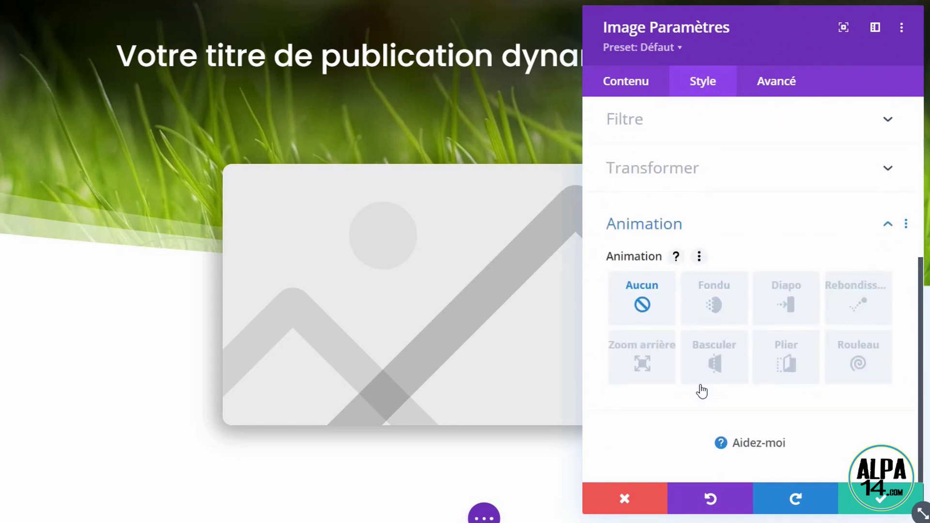
click(849, 294)
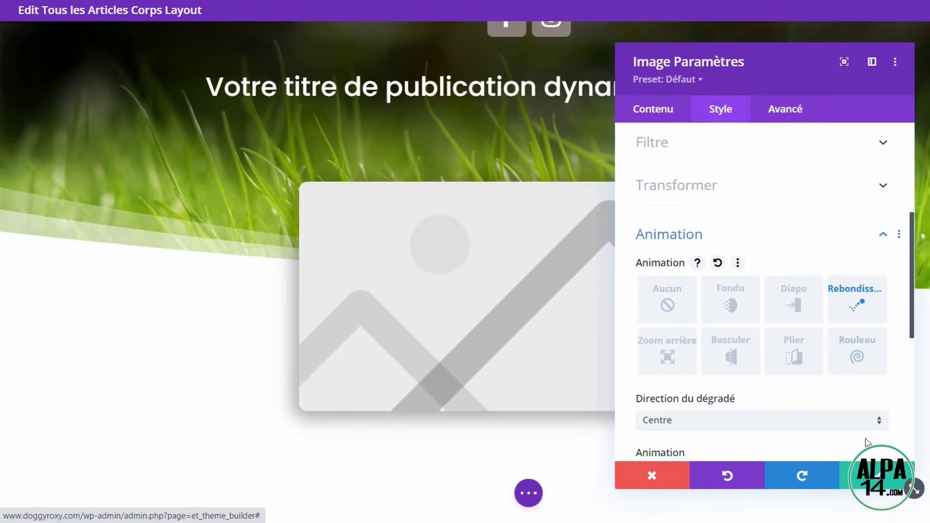
click(887, 477)
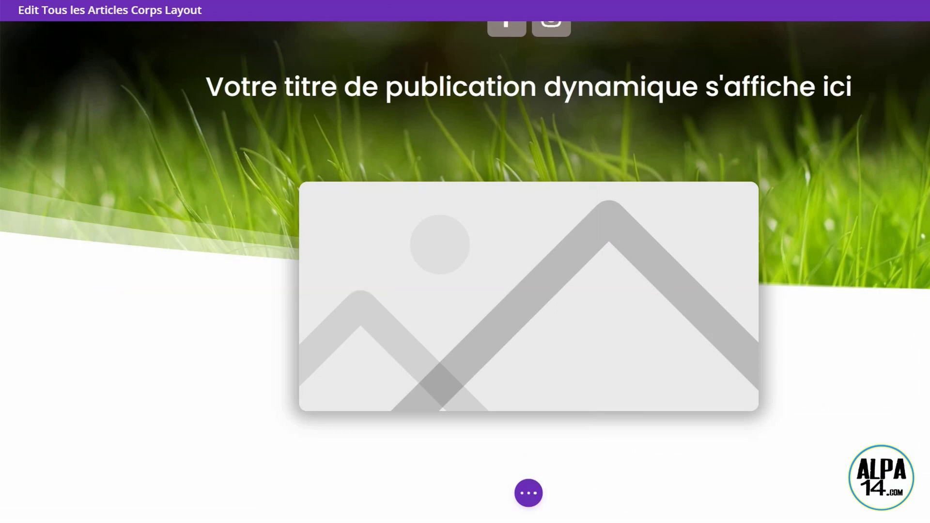
Preview the layout at tablet and phone widths, and return to the desktop view
scroll(650, 507, up, 2)
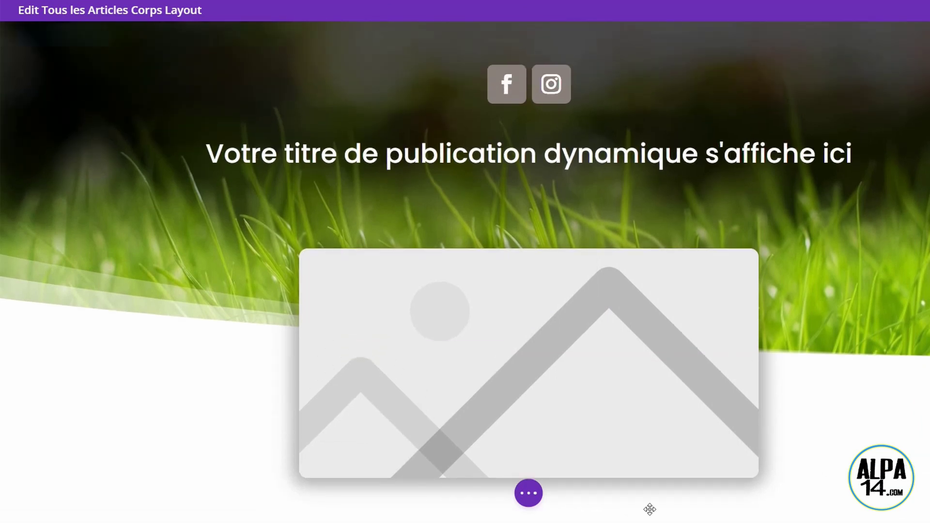
click(529, 493)
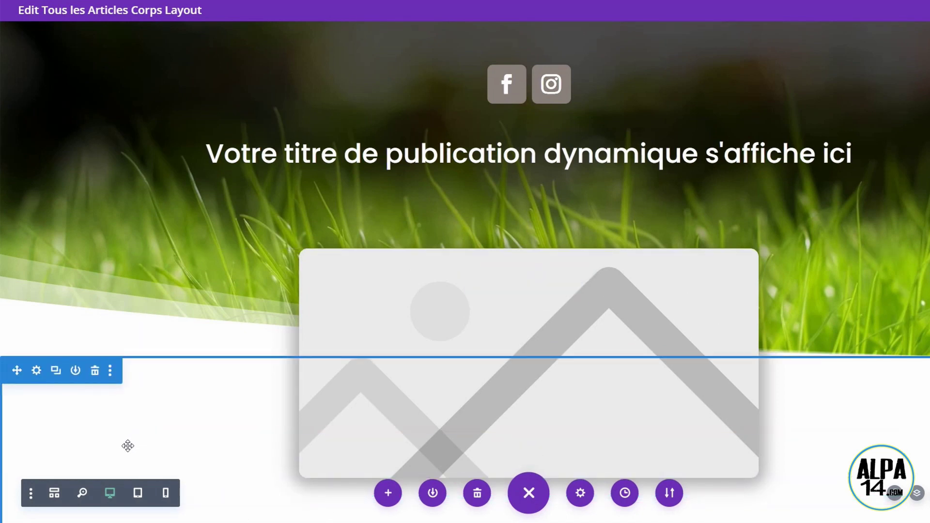
click(138, 493)
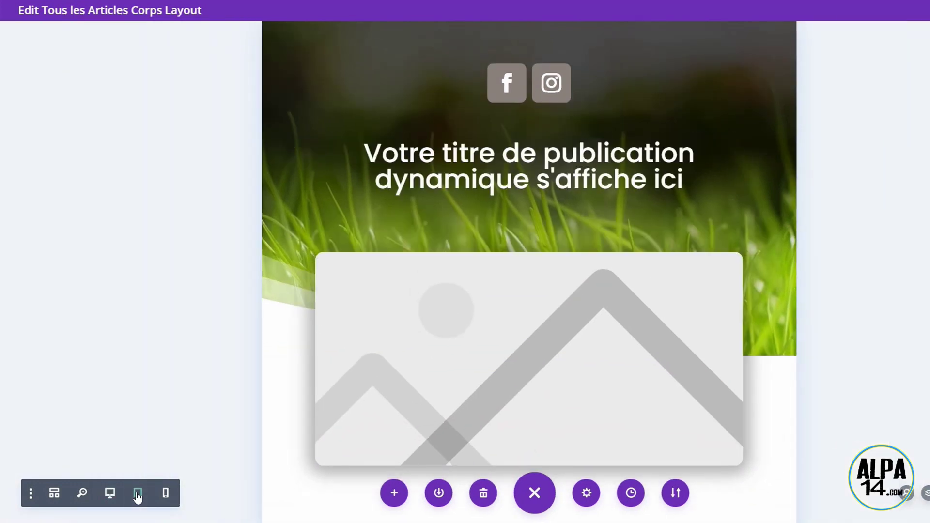
click(166, 493)
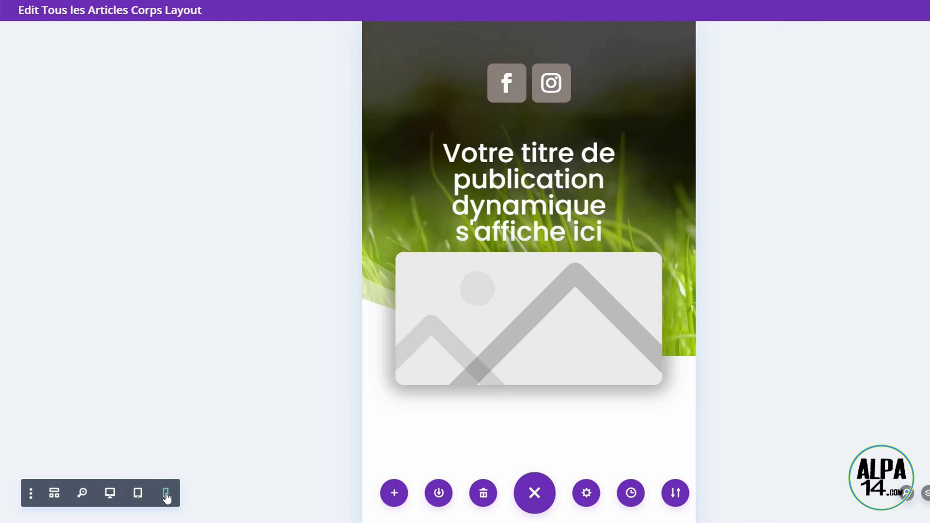
click(110, 497)
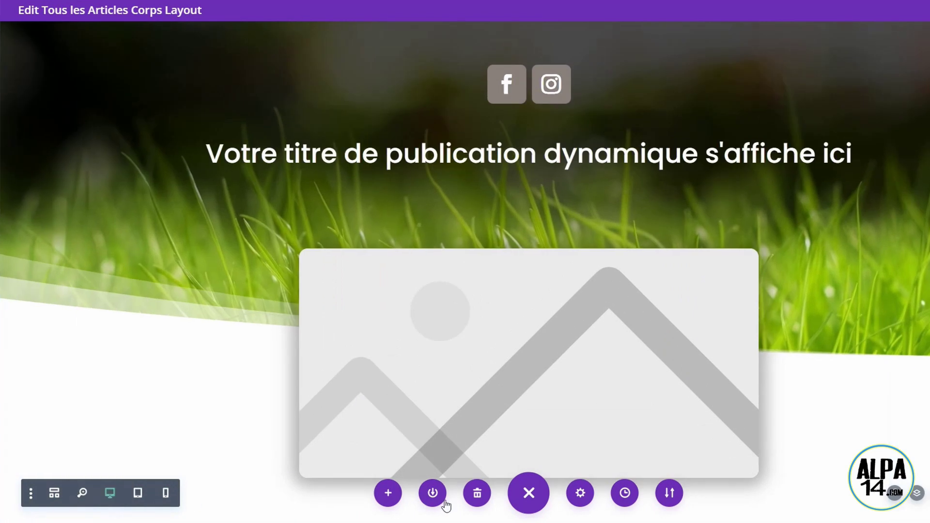
click(528, 493)
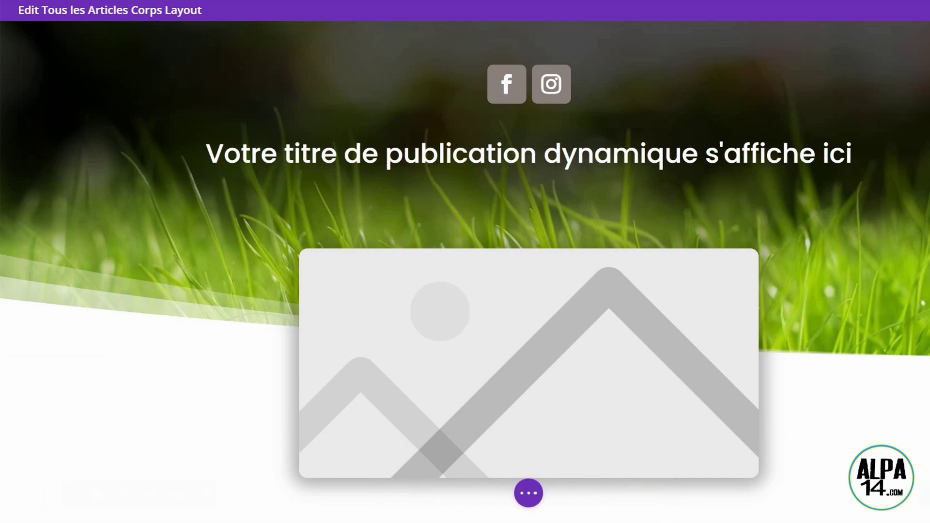
Insert a single-column row below the featured image and add the post content module to it
scroll(530, 407, down, 2)
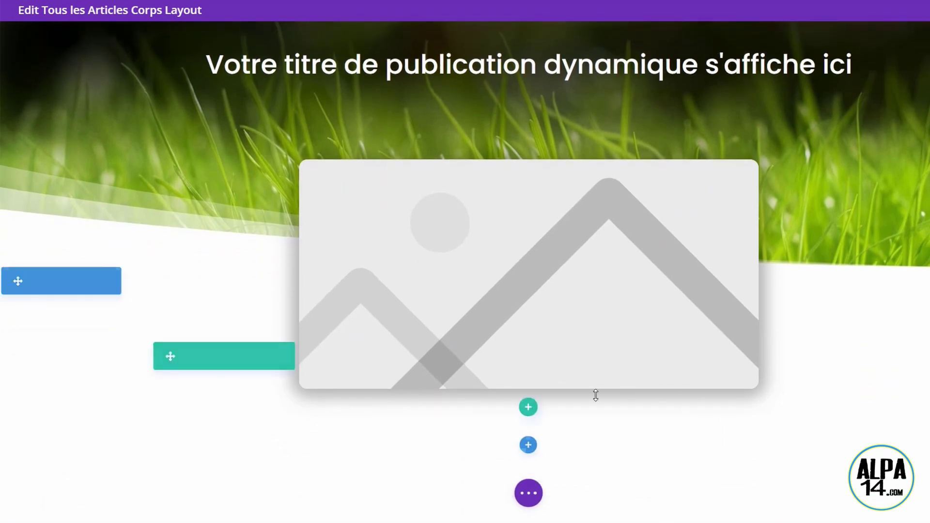
click(530, 412)
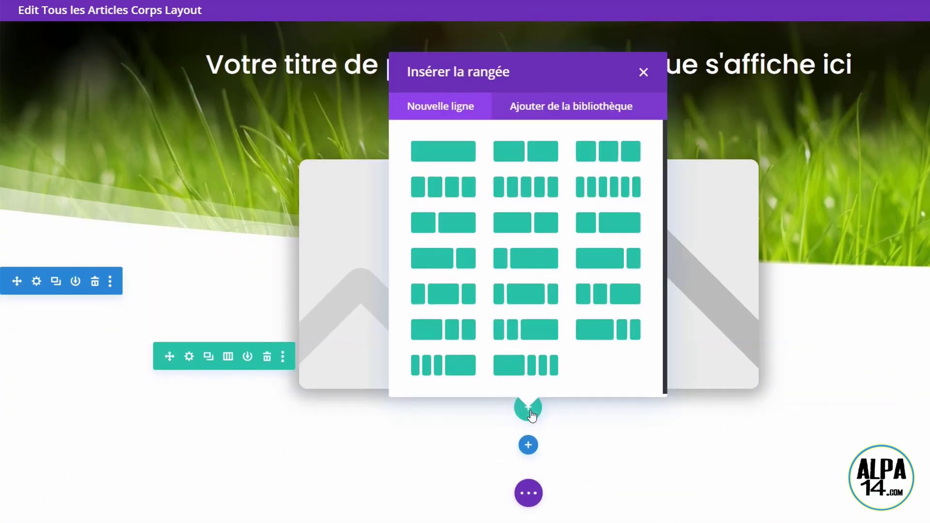
click(436, 153)
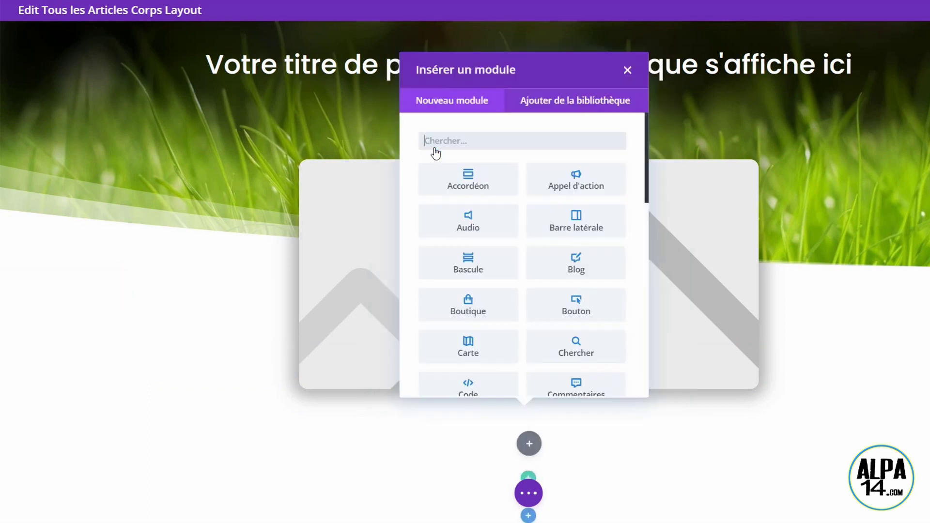
drag(661, 170, 647, 359)
click(592, 285)
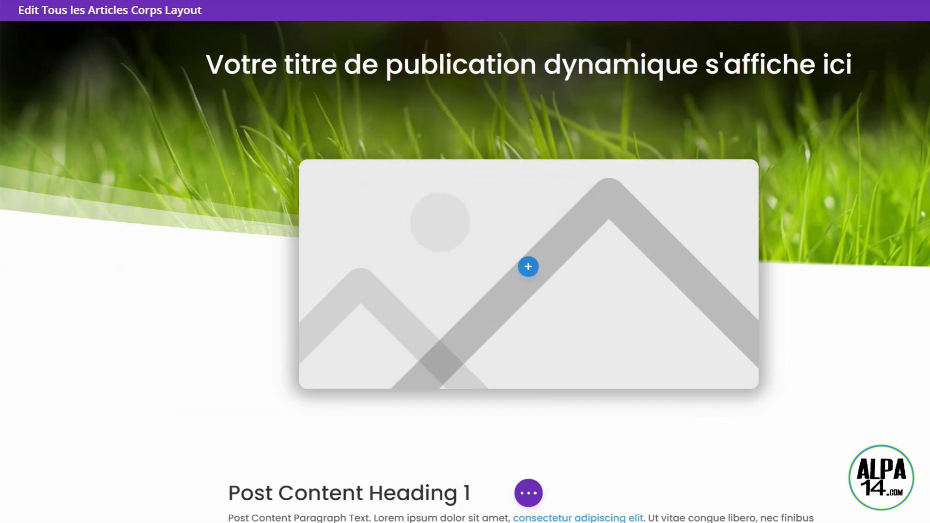
Open the style settings of the post content module below the featured image
scroll(465, 271, down, 8)
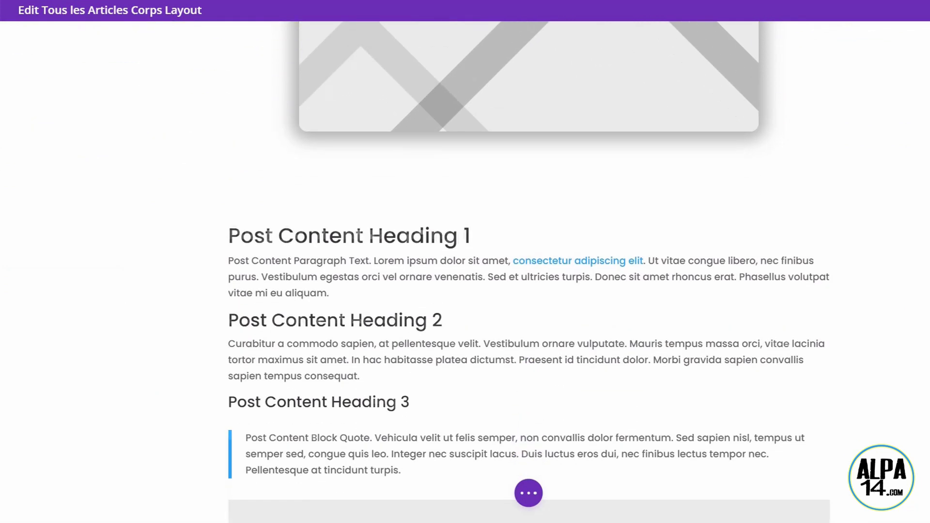
scroll(529, 272, down, 2)
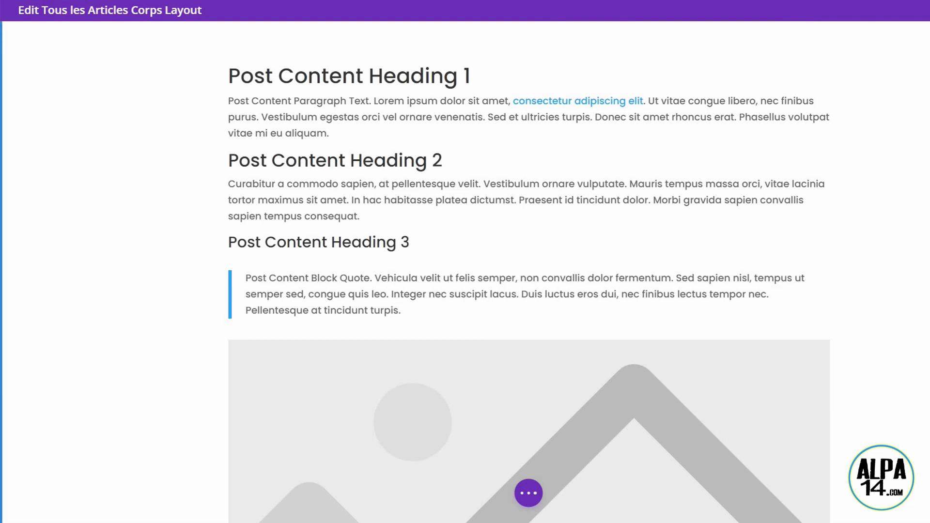
mouse_move(541, 104)
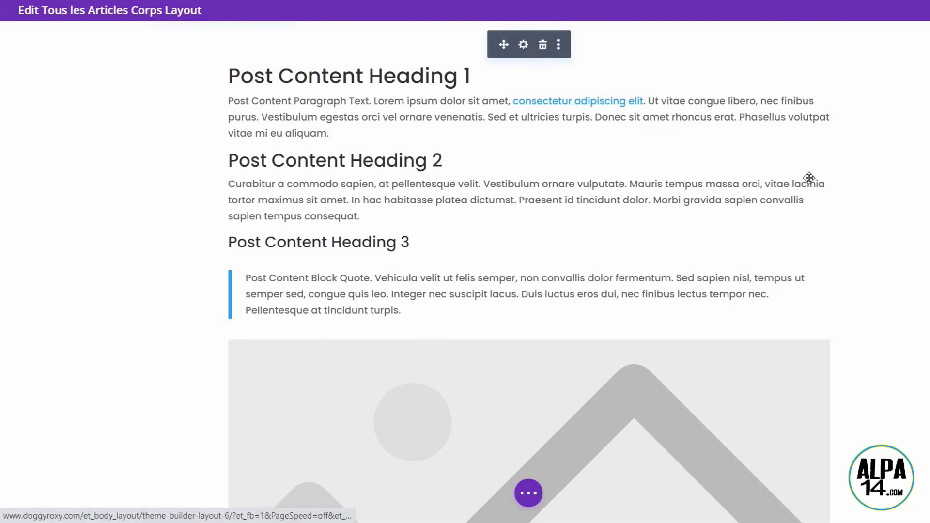
scroll(664, 191, up, 2)
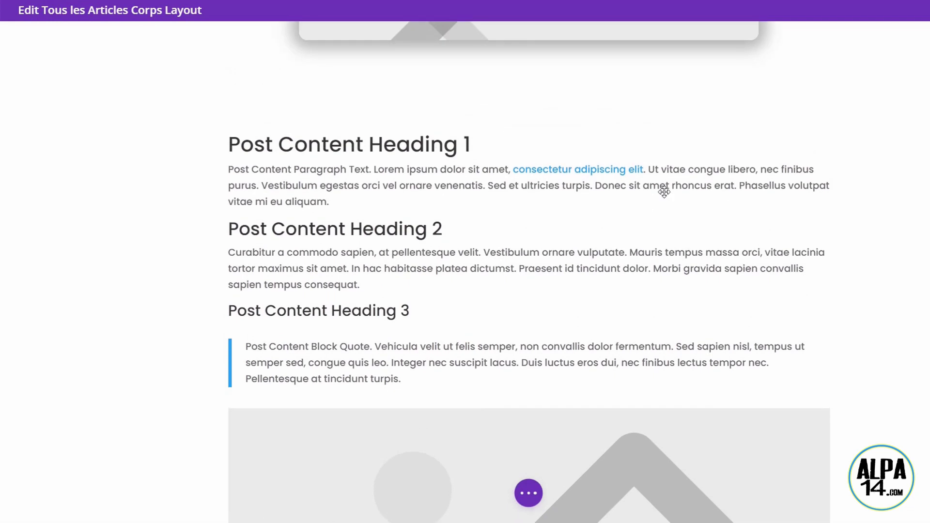
mouse_move(497, 144)
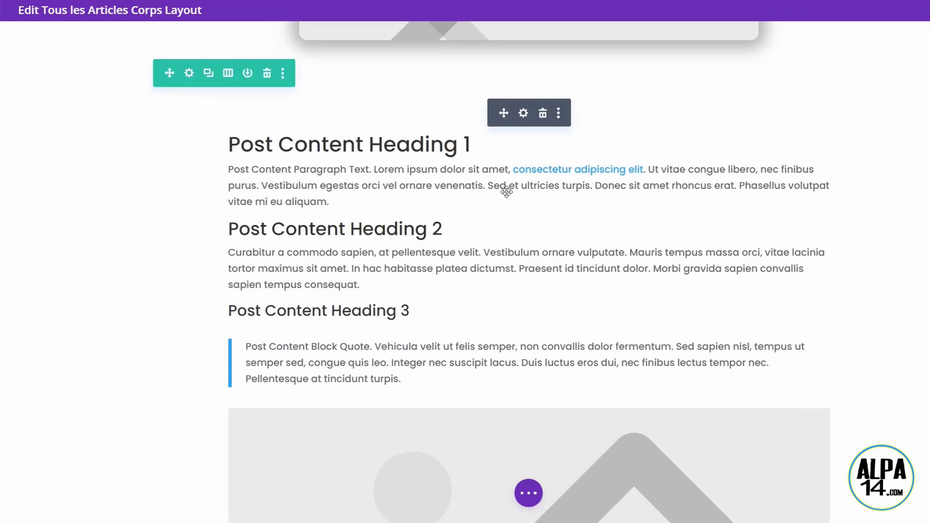
click(523, 115)
drag(758, 78, 666, 74)
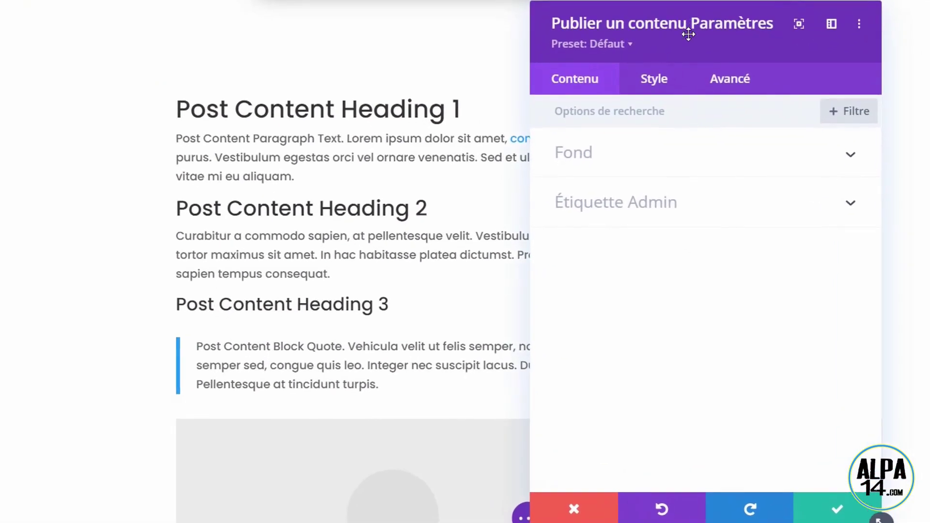
click(666, 77)
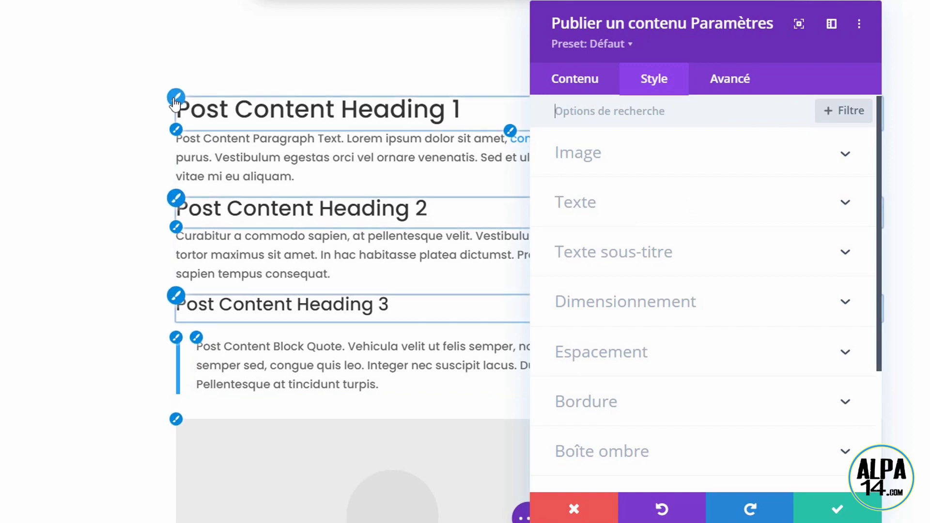
Set the text color of the post content's H1, H2 and H3 headings to the green palette swatch
click(176, 99)
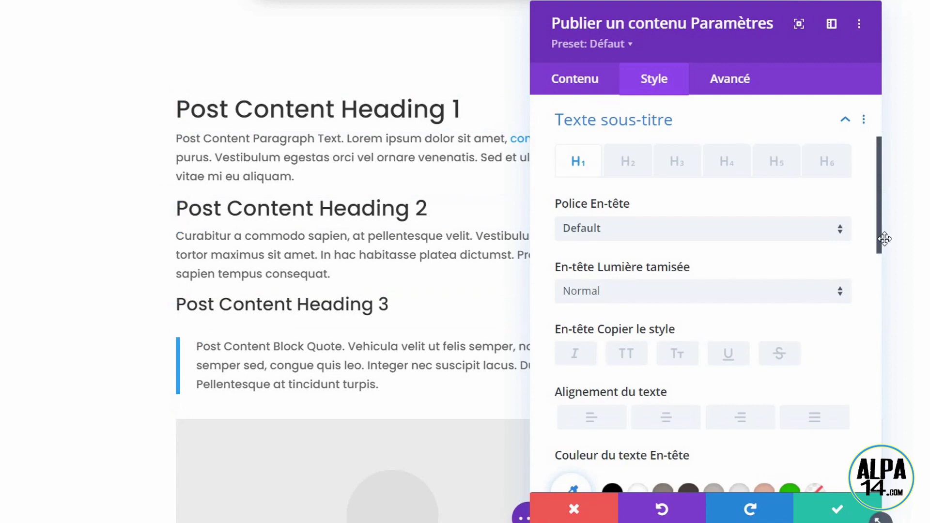
scroll(874, 263, down, 3)
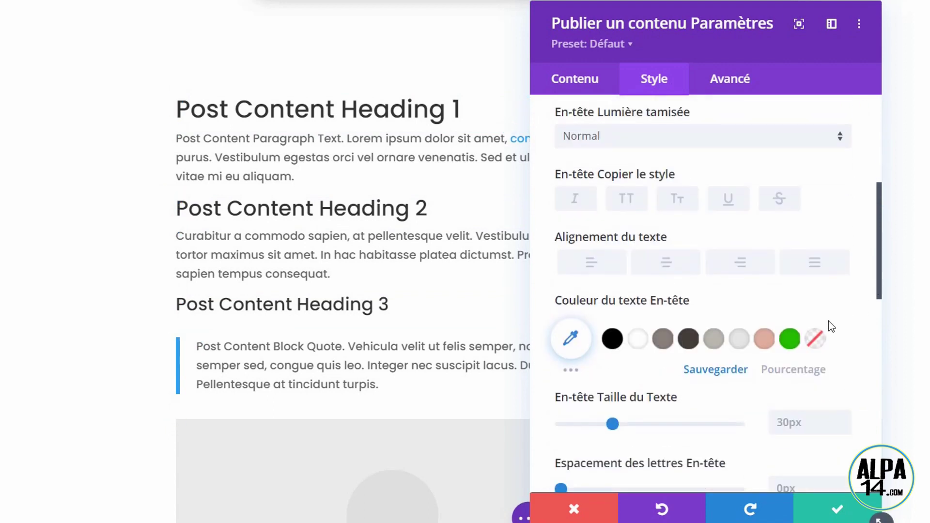
click(790, 338)
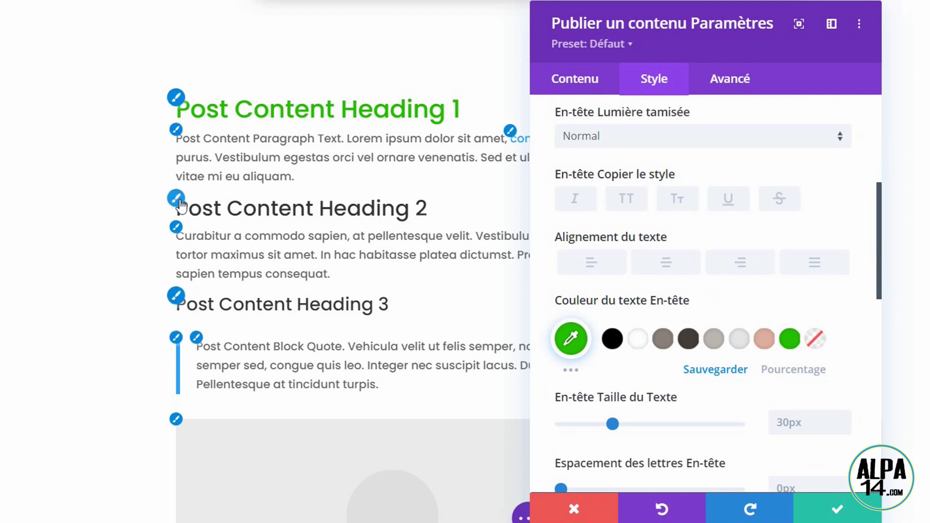
click(177, 198)
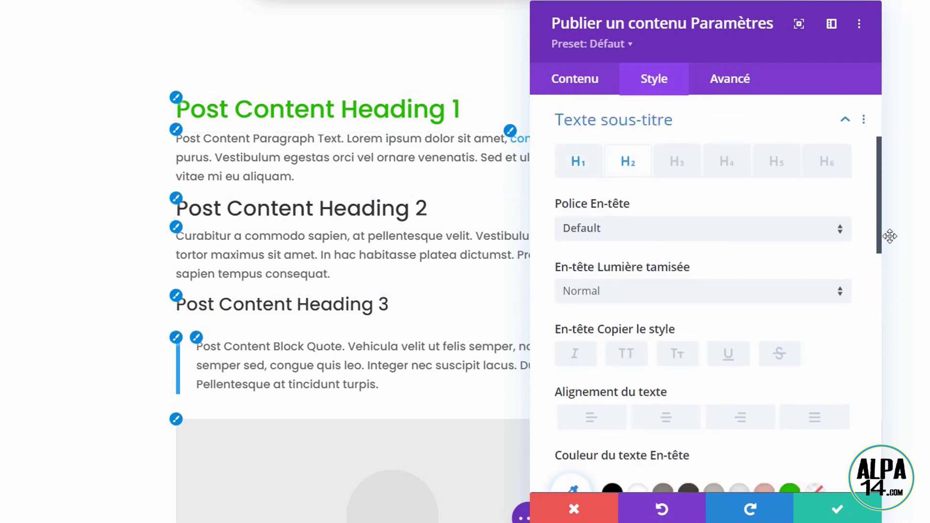
scroll(878, 269, down, 3)
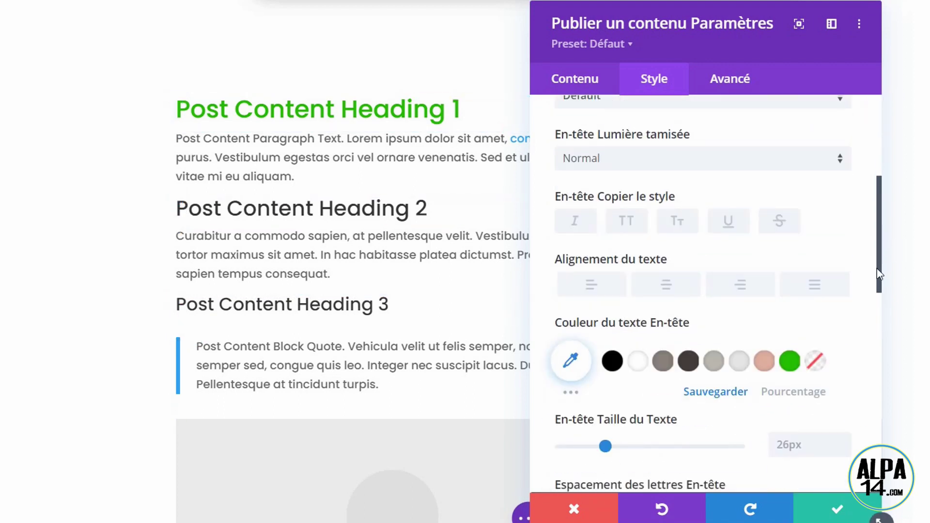
click(783, 365)
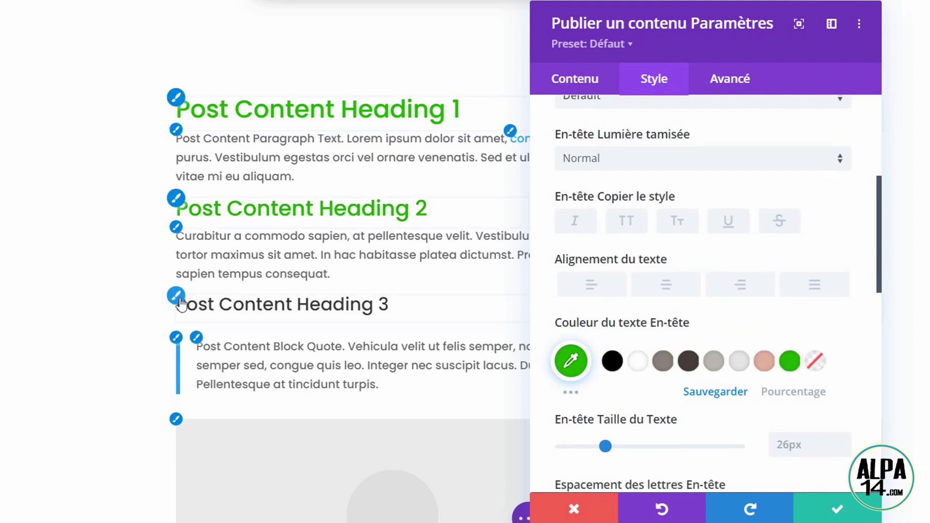
click(180, 297)
scroll(881, 242, down, 4)
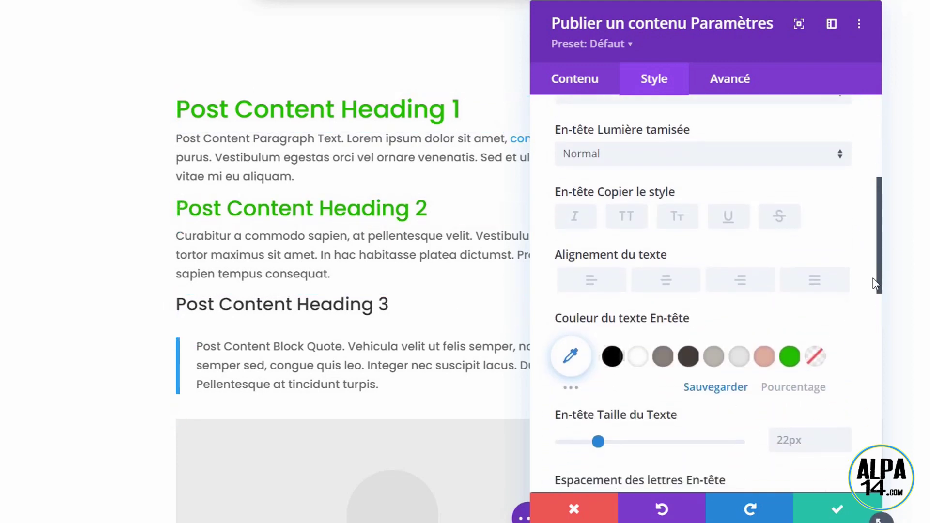
click(790, 327)
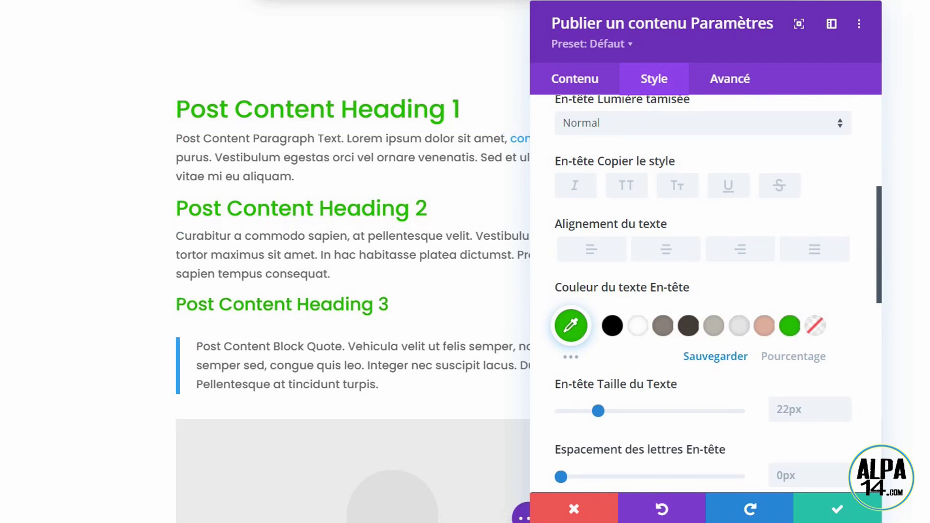
Round the corners of the images in the post content module to 12px and save the module's settings
scroll(353, 262, down, 10)
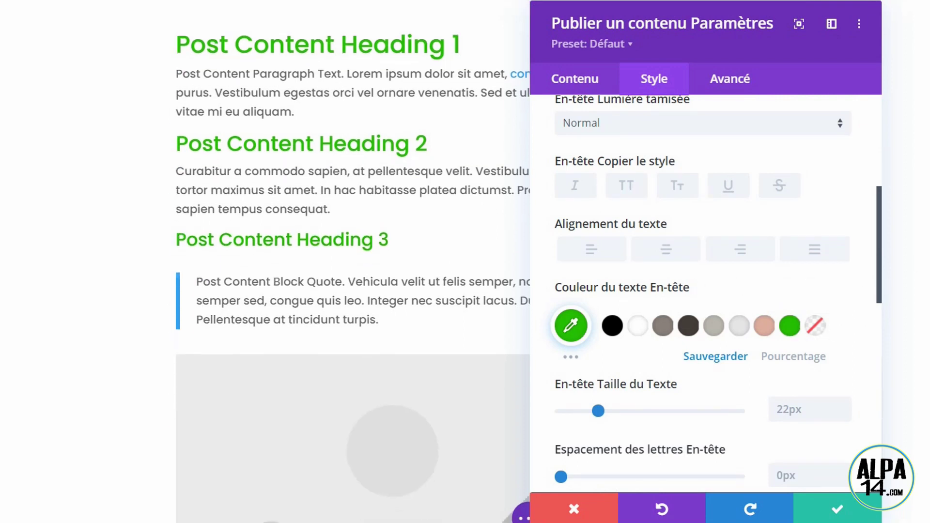
scroll(353, 262, down, 1)
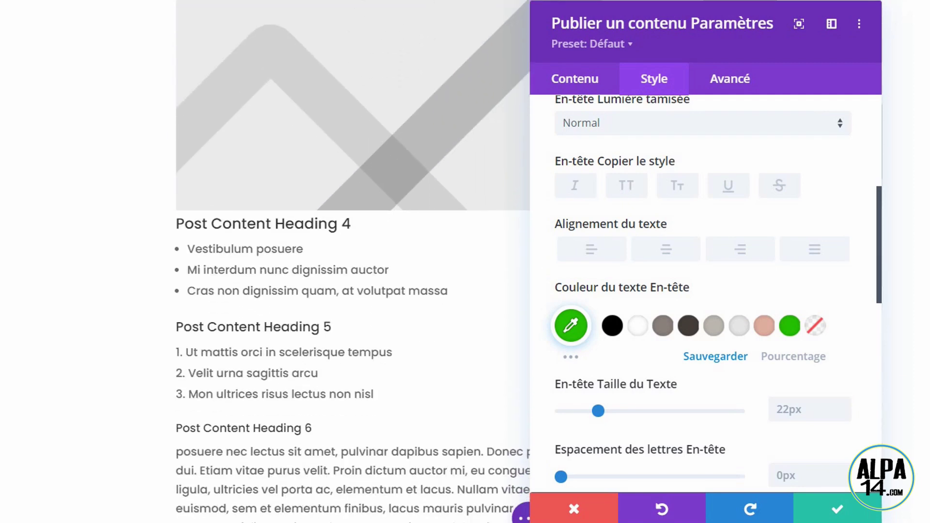
scroll(353, 261, up, 5)
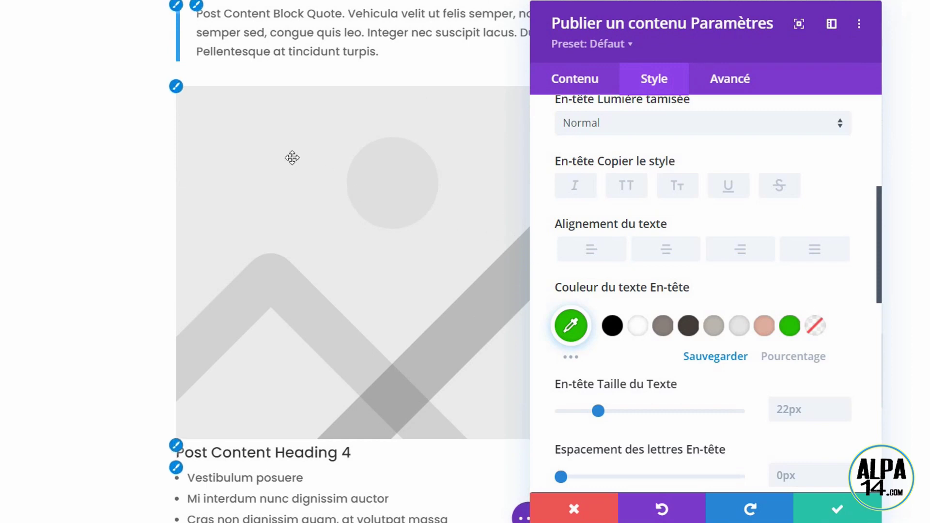
click(176, 87)
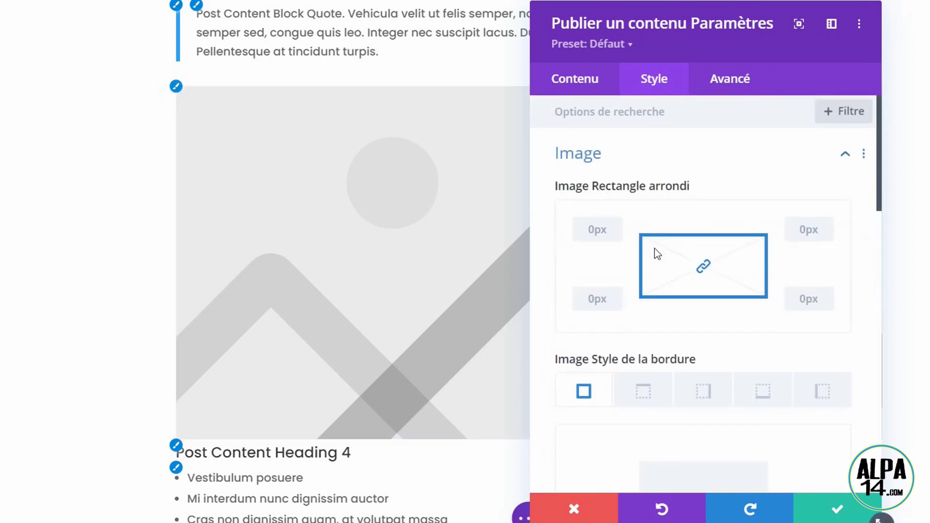
click(615, 225)
click(614, 224)
triple_click(615, 224)
triple_click(614, 225)
triple_click(615, 225)
click(615, 224)
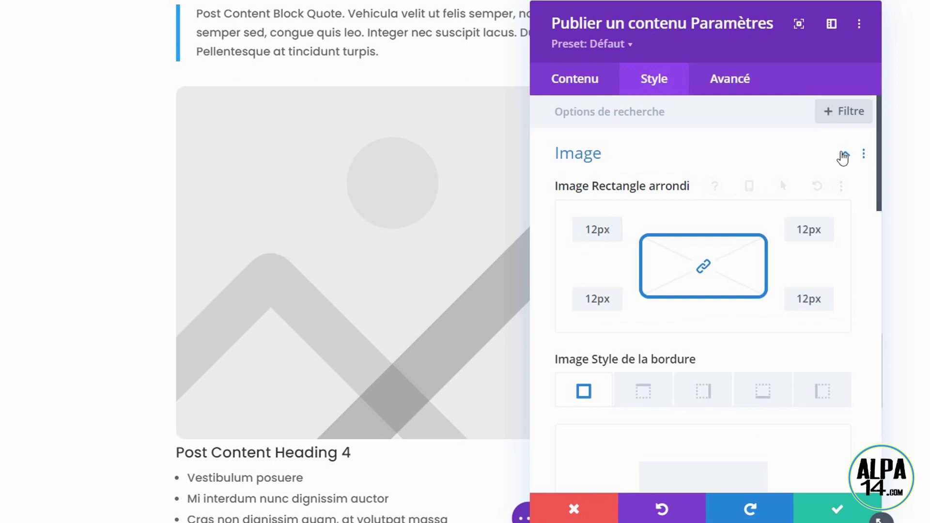
click(845, 155)
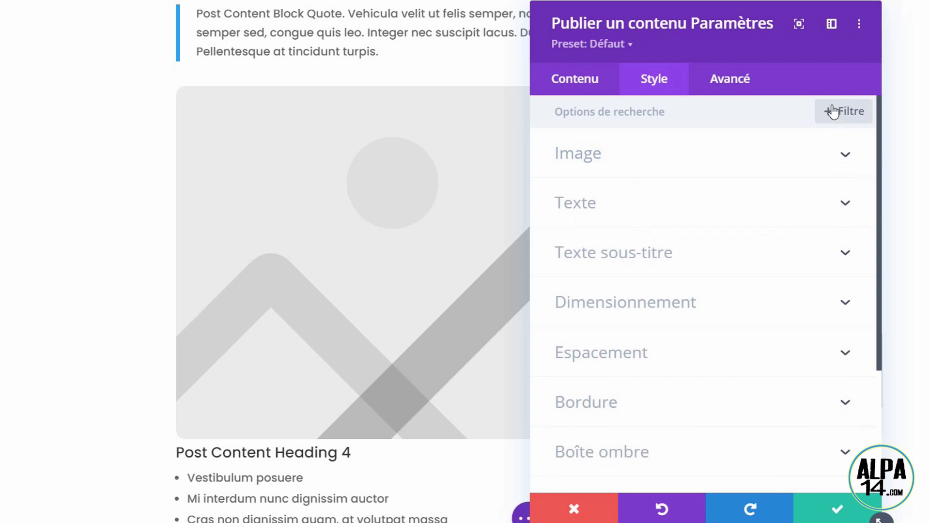
click(856, 516)
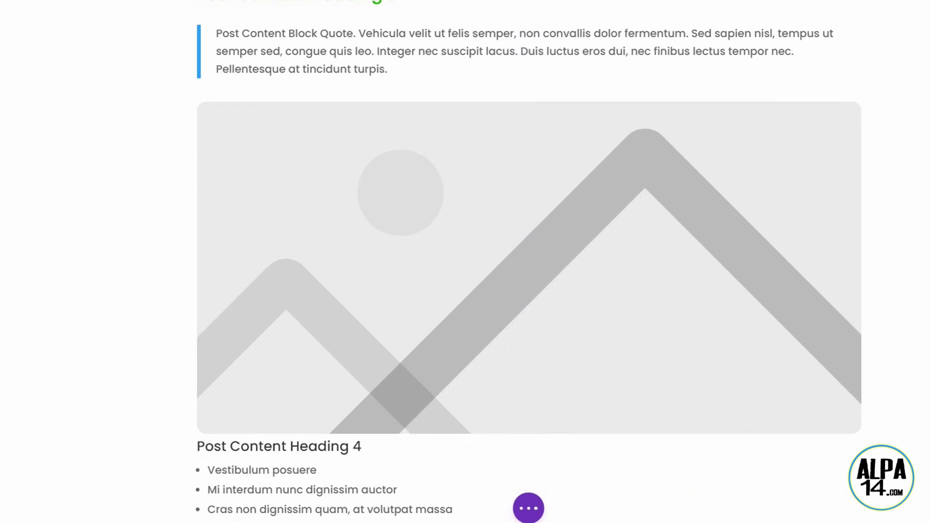
Insert a single-column row below the post content, add a Séparateur module to it and save the module
scroll(528, 291, down, 5)
scroll(528, 272, up, 10)
scroll(528, 271, up, 7)
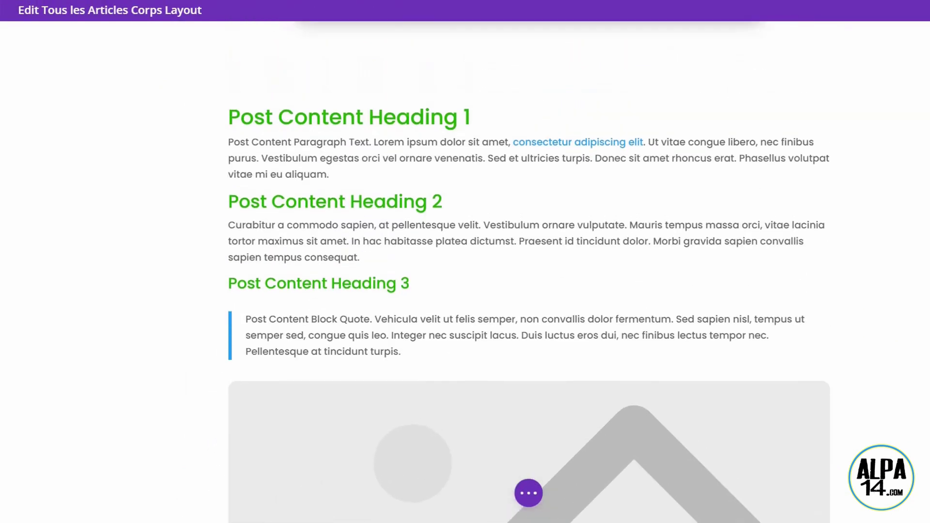
scroll(529, 271, up, 5)
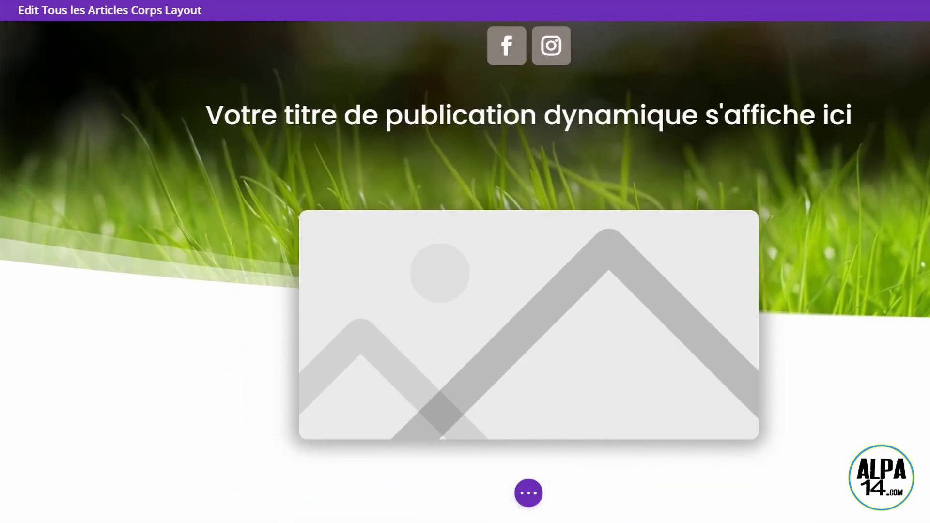
scroll(528, 271, down, 10)
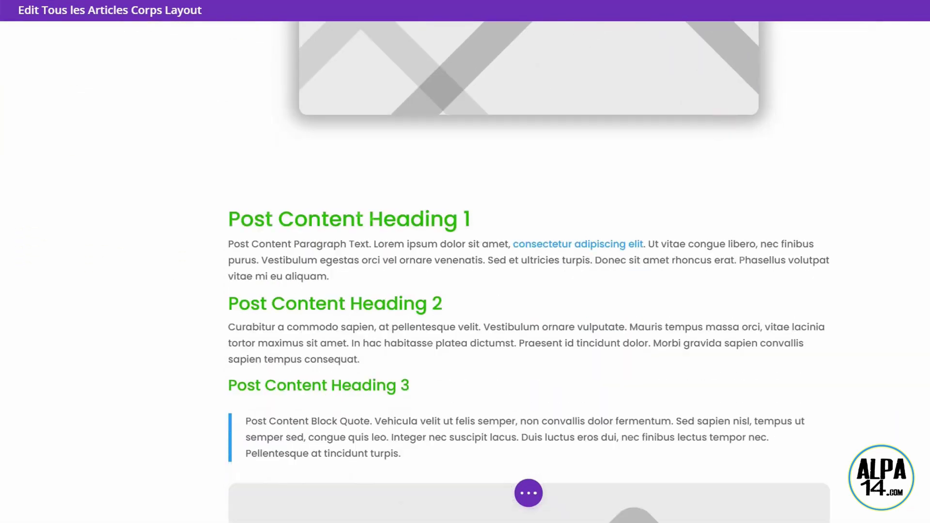
scroll(528, 272, down, 9)
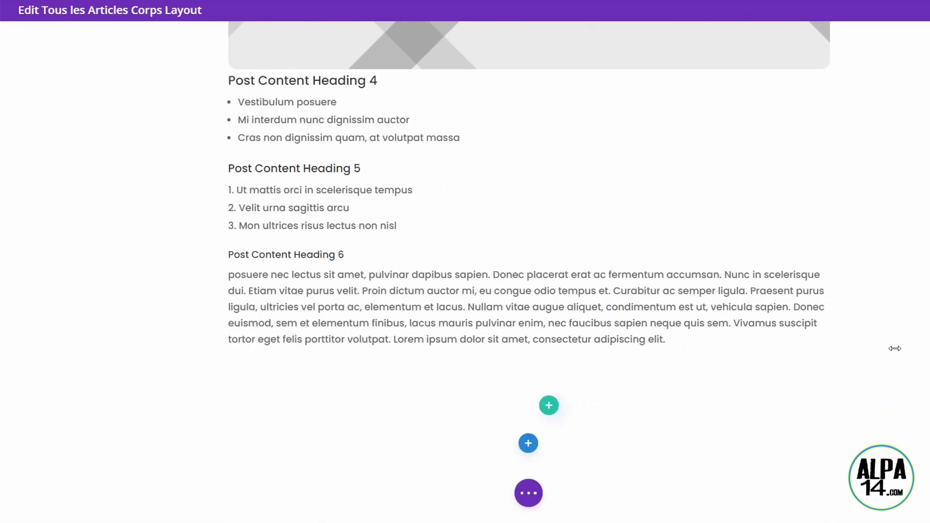
click(548, 409)
click(461, 154)
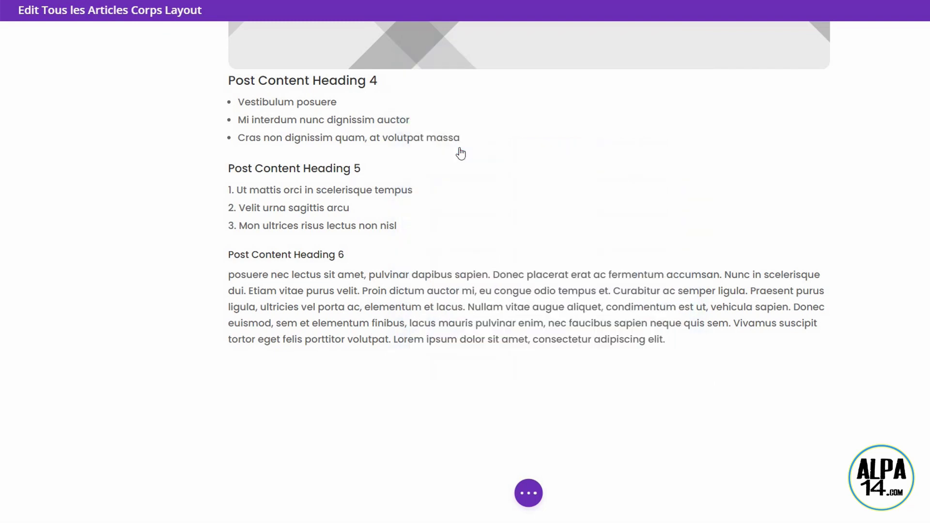
drag(660, 212, 656, 473)
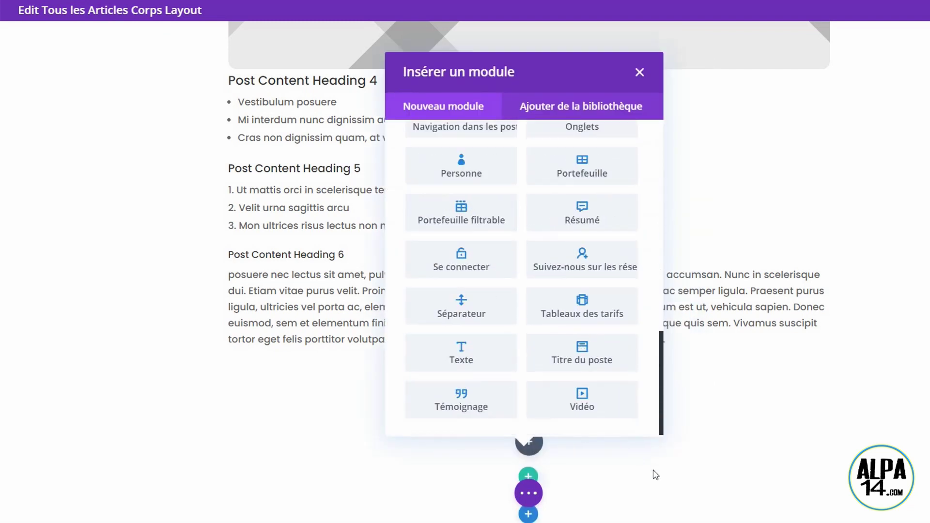
click(460, 310)
click(889, 453)
Insert a single-column row below the divider line and add a Texte module to it
scroll(533, 426, down, 1)
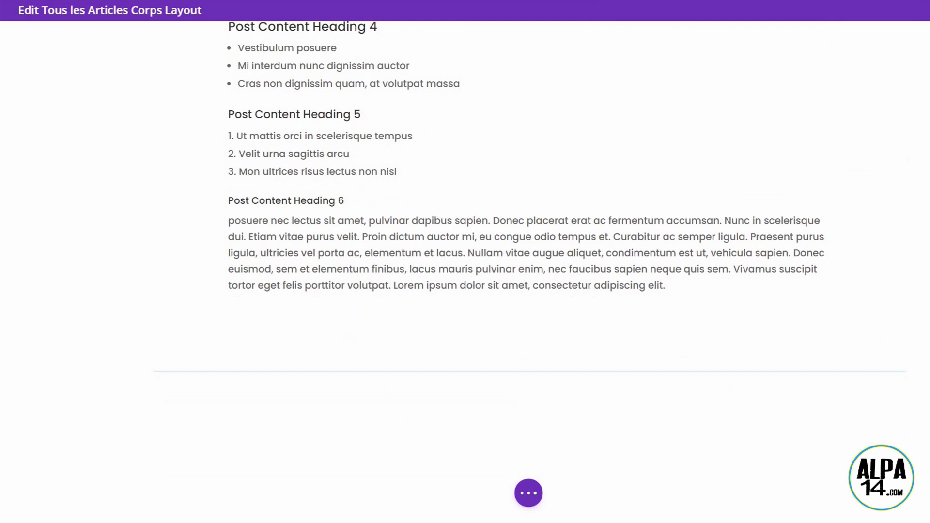
click(528, 406)
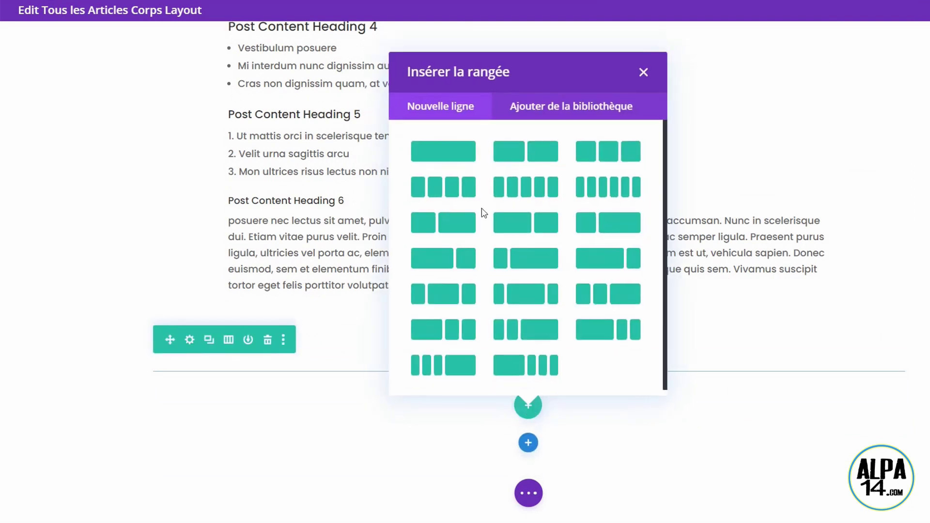
click(443, 149)
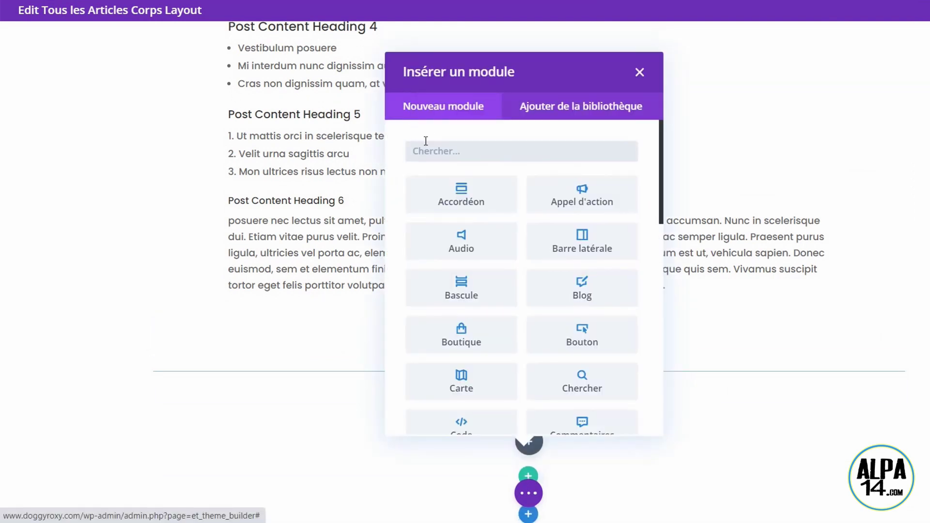
text(exte)
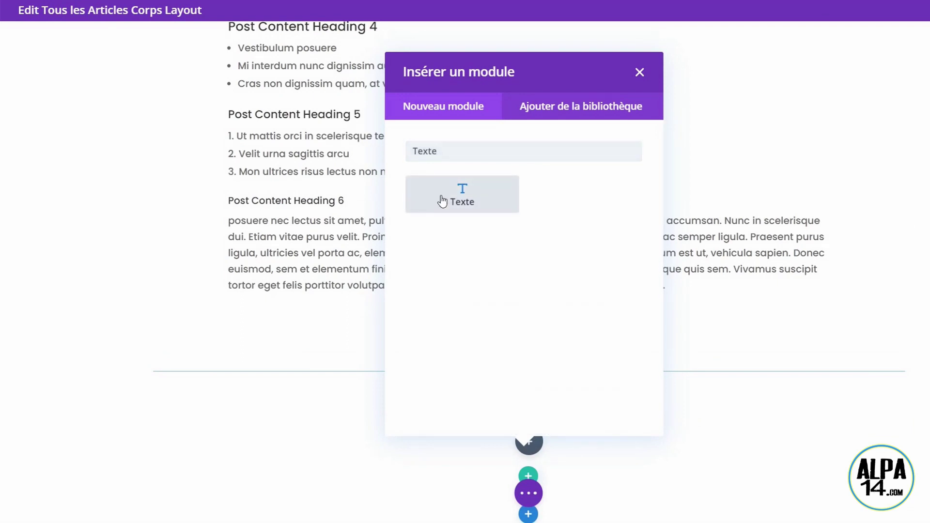
click(442, 202)
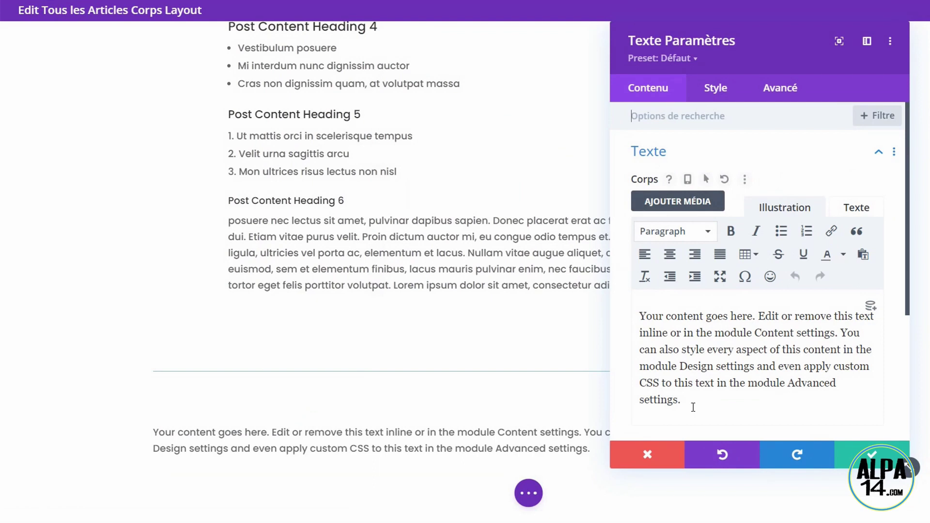
Replace the text module's placeholder body with "Vous serez peut-être intéressé aussi par ..."
drag(693, 408, 638, 322)
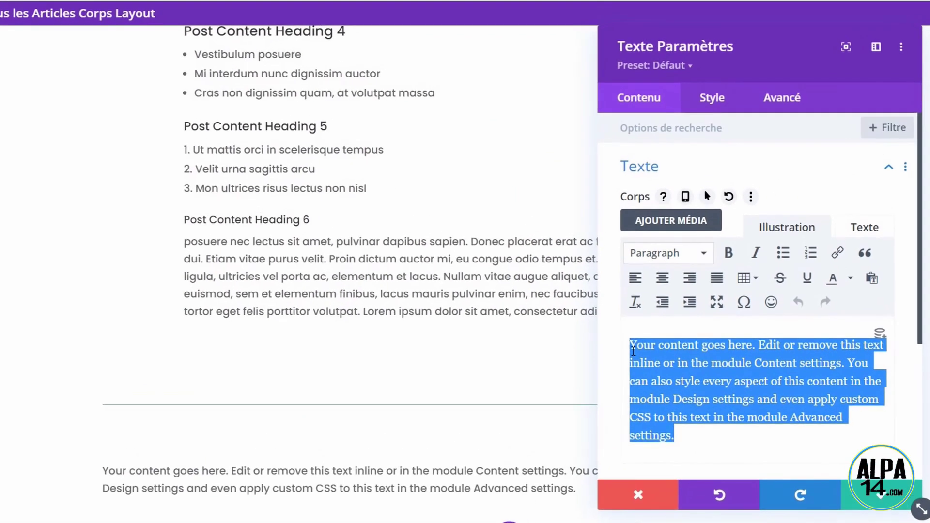
key(BackSpace)
text(Vous serez pe)
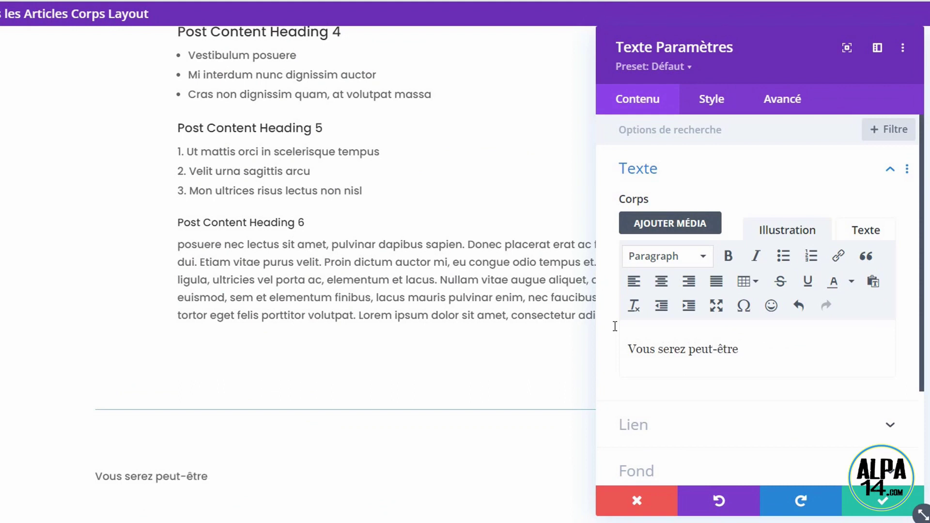
text(ut-être intéressé aussi par ...)
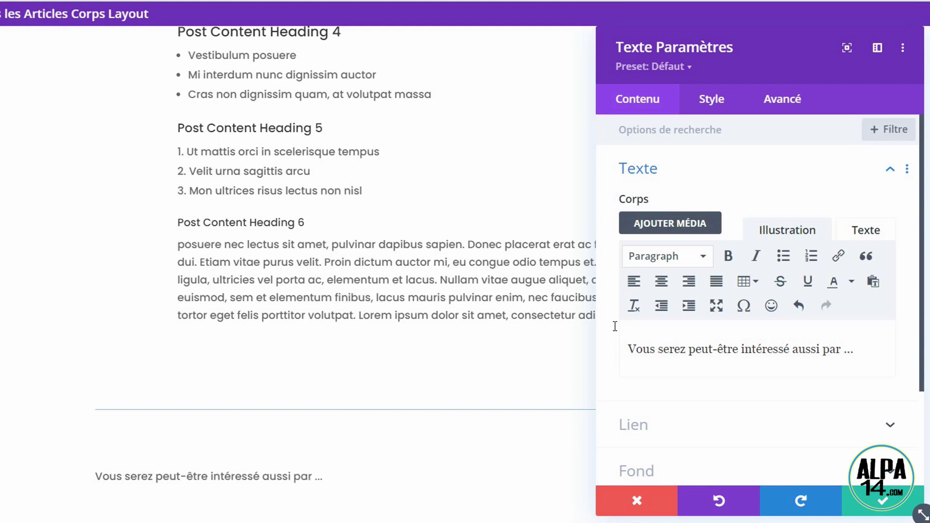
Center the text of the "Vous serez peut-être intéressé aussi par ..." module in its style settings
click(716, 102)
click(679, 168)
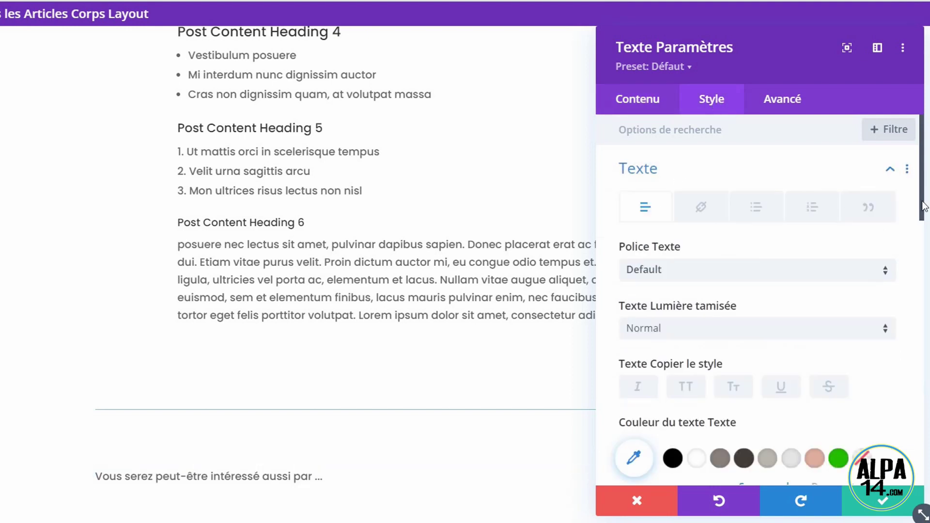
scroll(923, 514, down, 8)
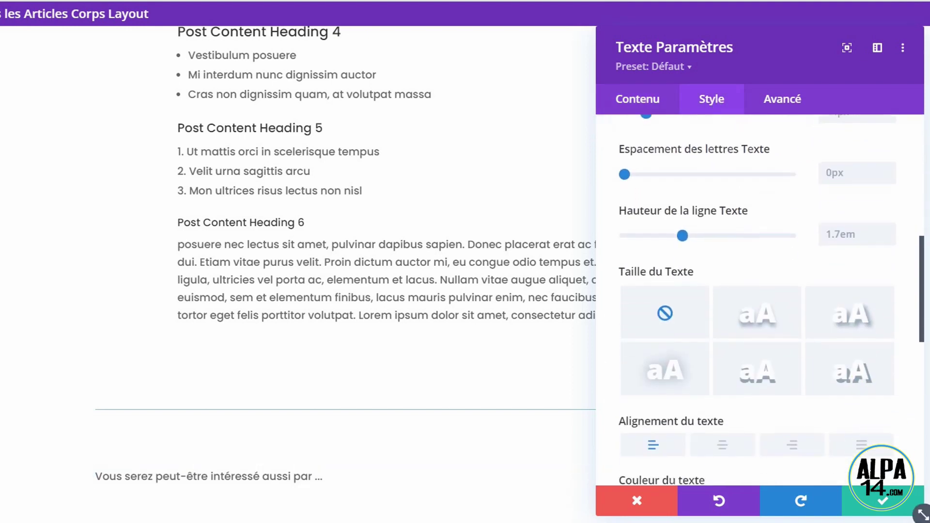
click(721, 439)
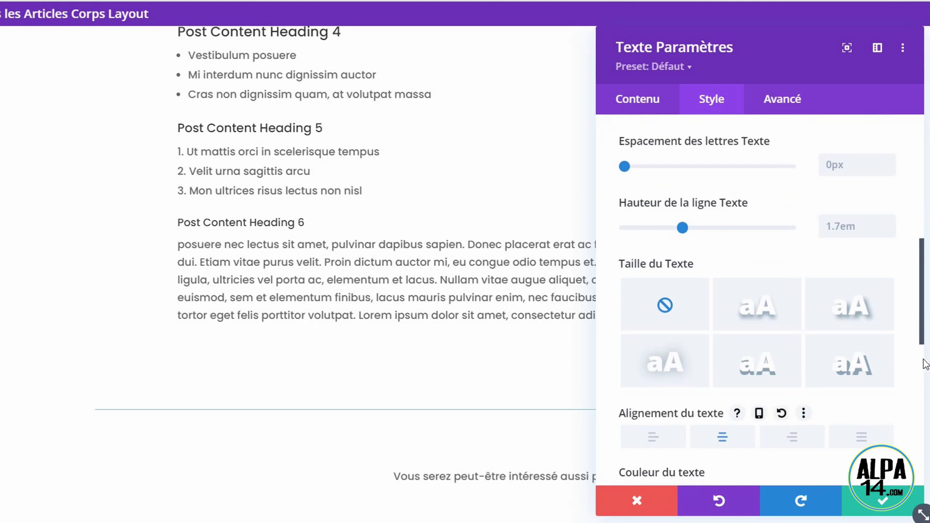
Set the text module's color to the medium grey-brown palette swatch and its text size to 18px, and save it
scroll(923, 334, up, 5)
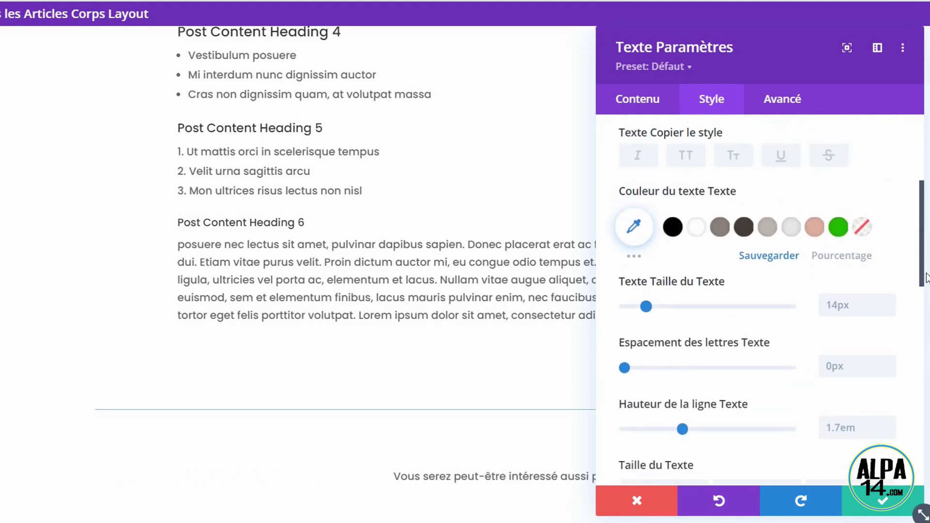
click(744, 228)
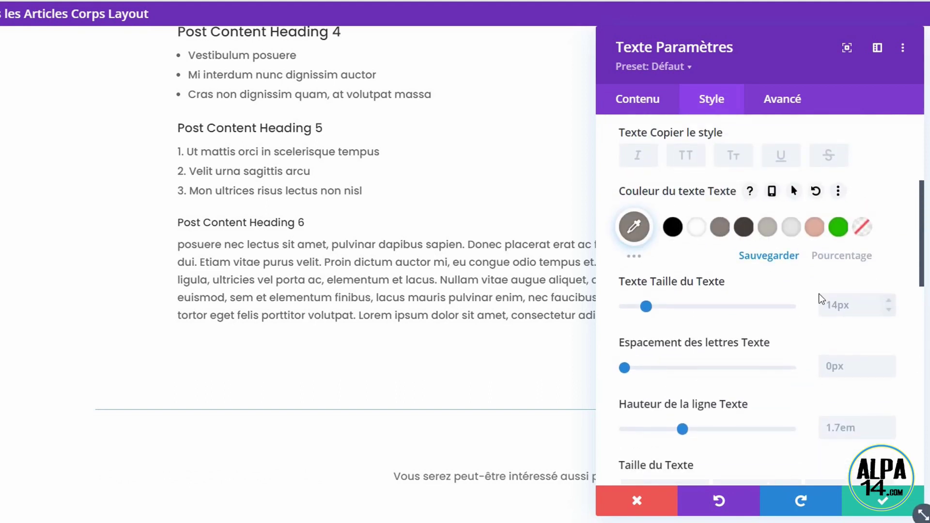
click(890, 303)
click(890, 302)
click(890, 302)
click(889, 303)
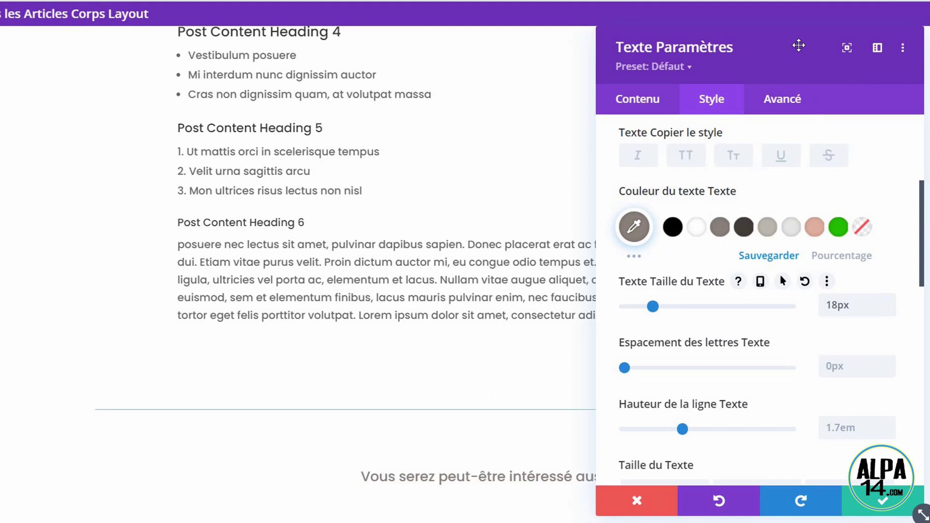
drag(798, 43, 835, 48)
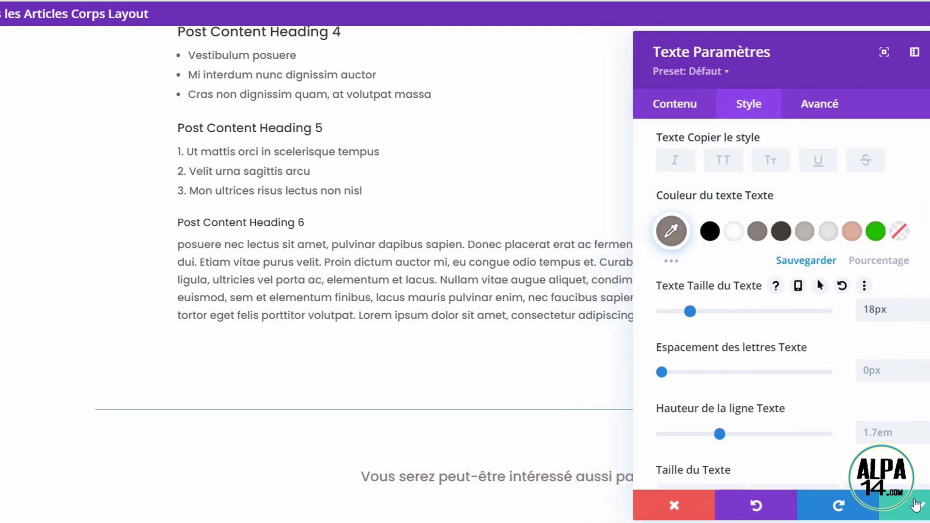
click(918, 505)
Add a Normal section with a single-column row below the "Vous serez peut-être intéressé aussi par ..." text
scroll(508, 255, down, 1)
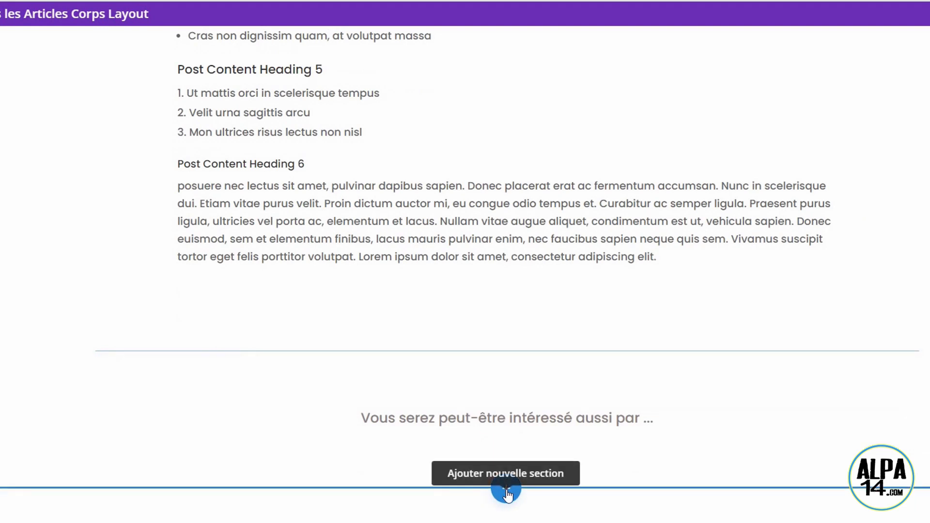
click(506, 490)
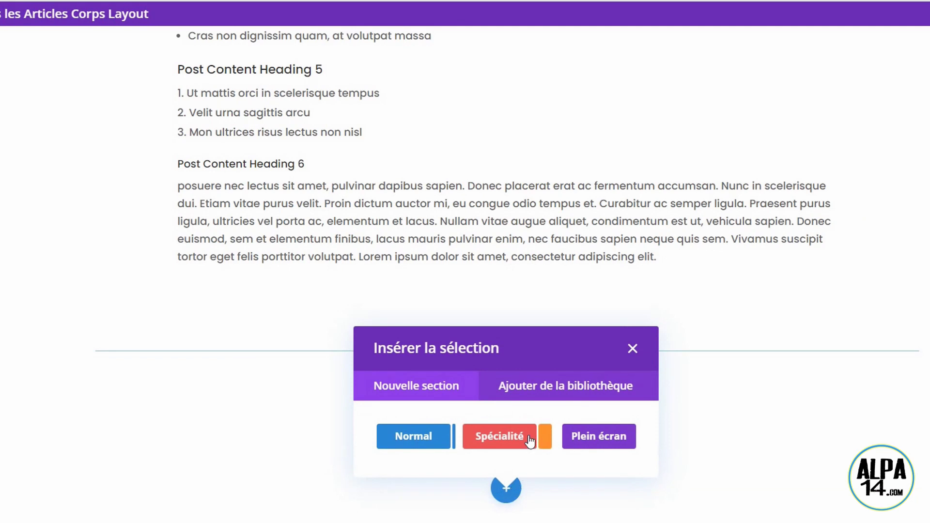
click(423, 443)
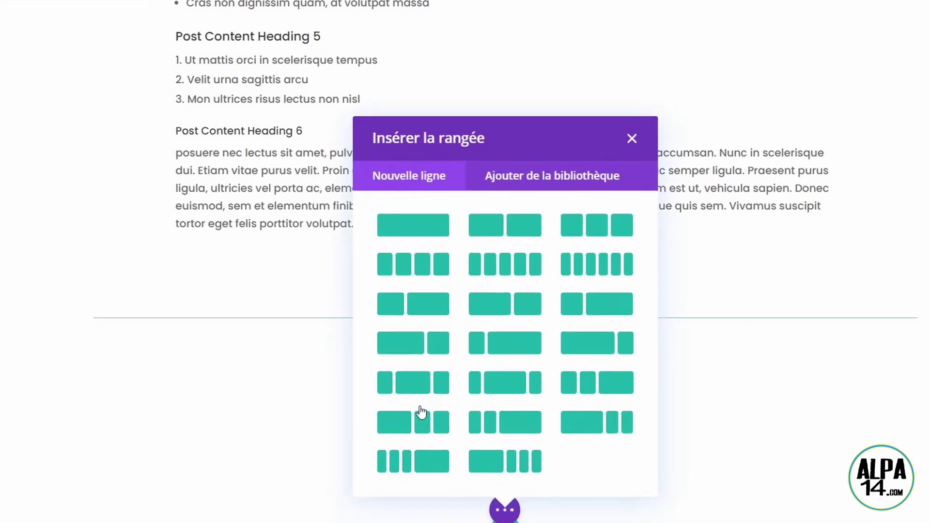
click(425, 205)
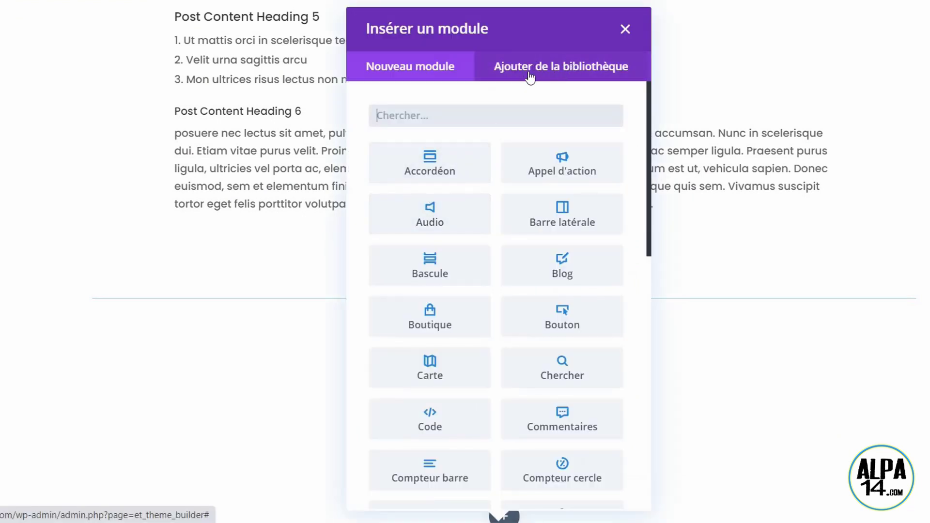
Insert the saved module-blog from the library into the new section's row and view the article cards
click(565, 73)
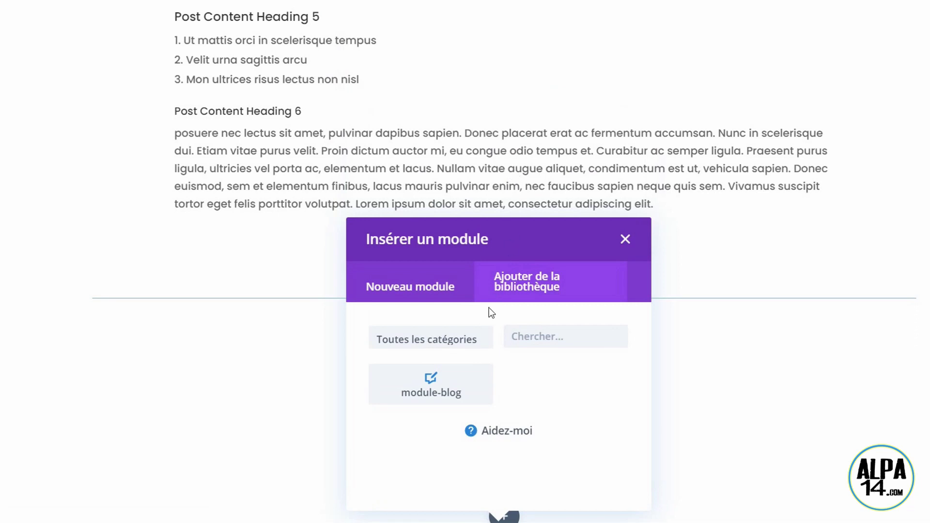
click(431, 393)
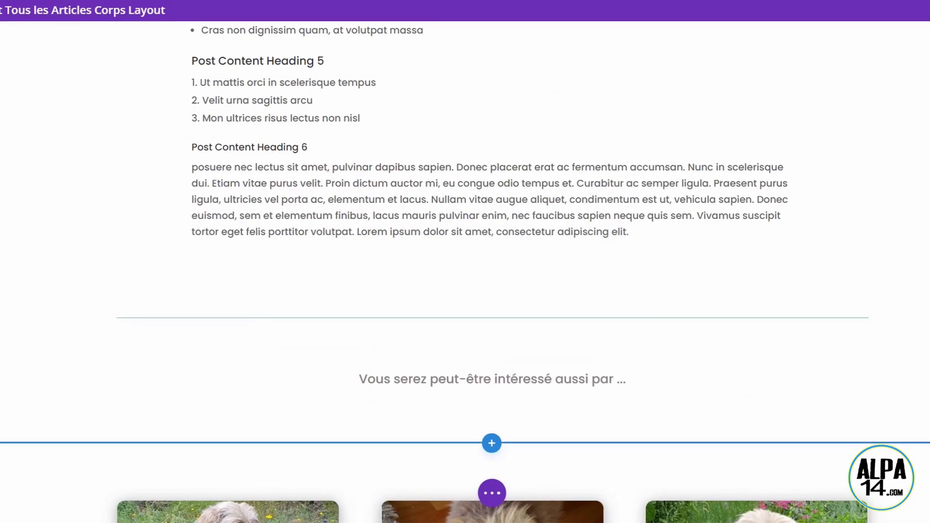
scroll(492, 291, down, 2)
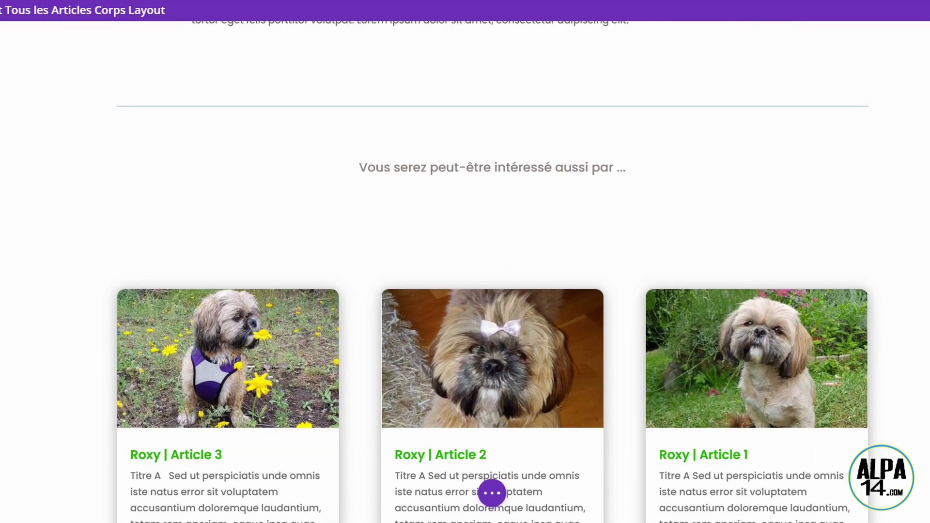
Limit the blog module below the "Vous serez peut-être intéressé aussi par ..." text to 3 posts and save it
scroll(540, 332, down, 1)
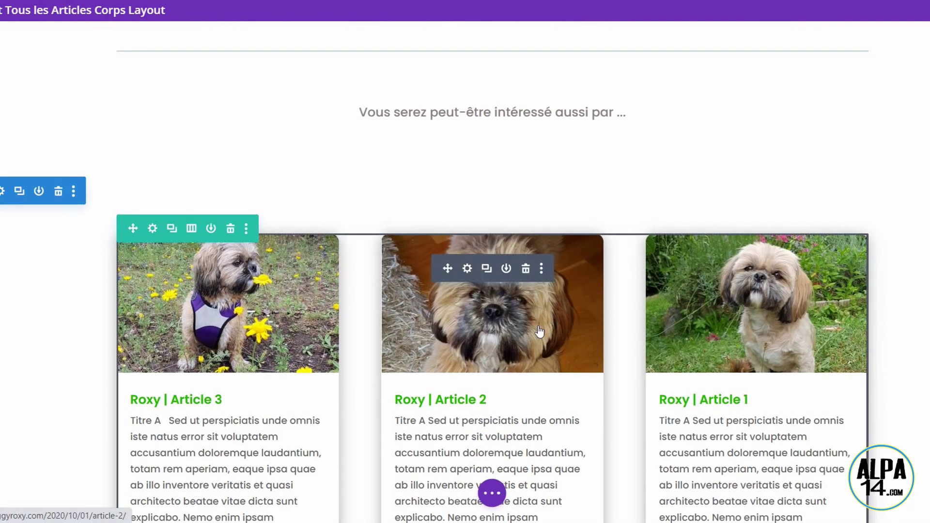
click(467, 268)
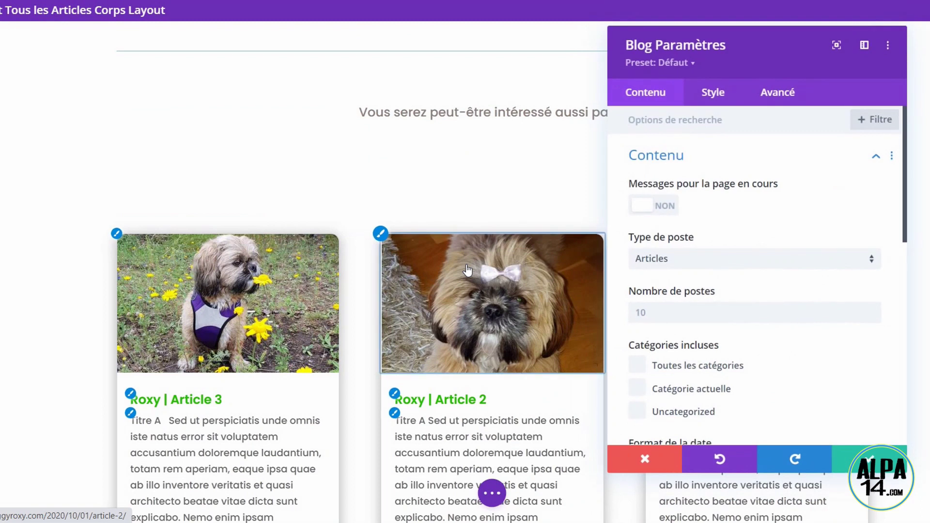
click(655, 318)
text(3)
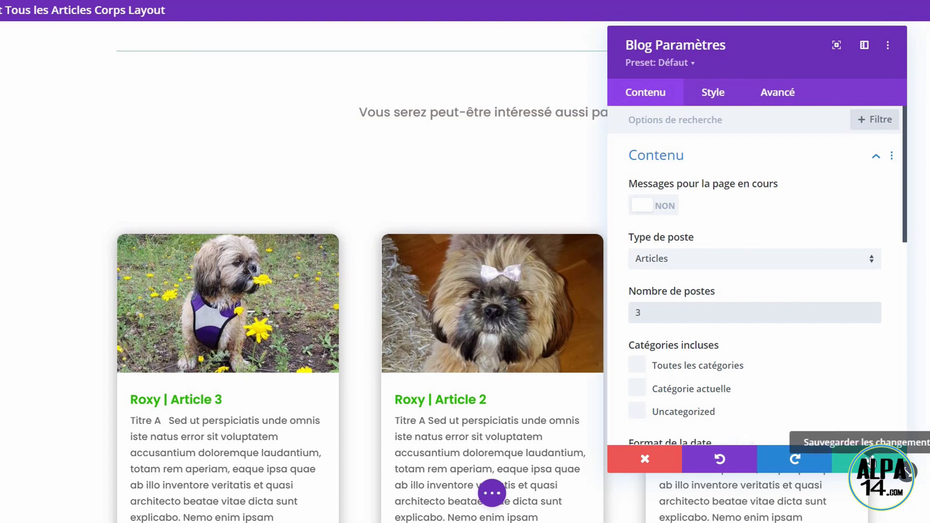
click(871, 463)
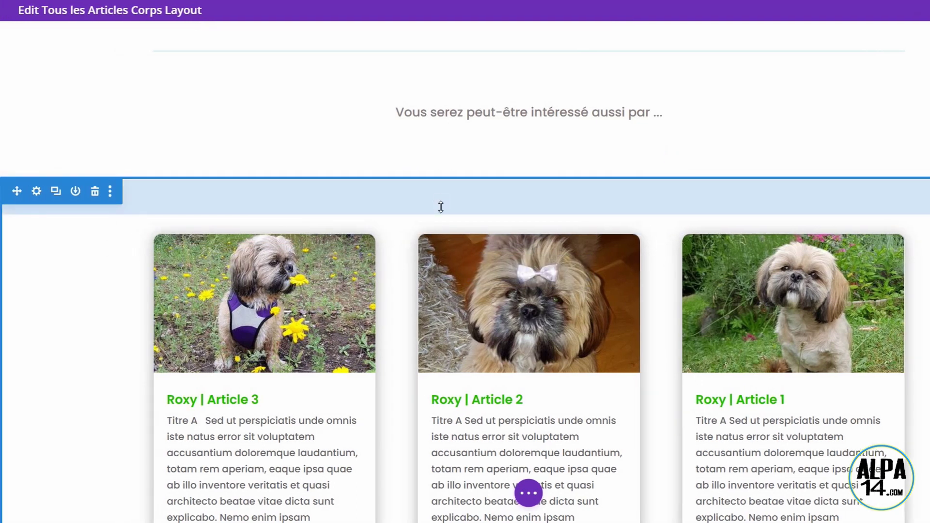
Reduce the top padding of the blog section so the article cards sit closer to the text above
drag(440, 203, 449, 172)
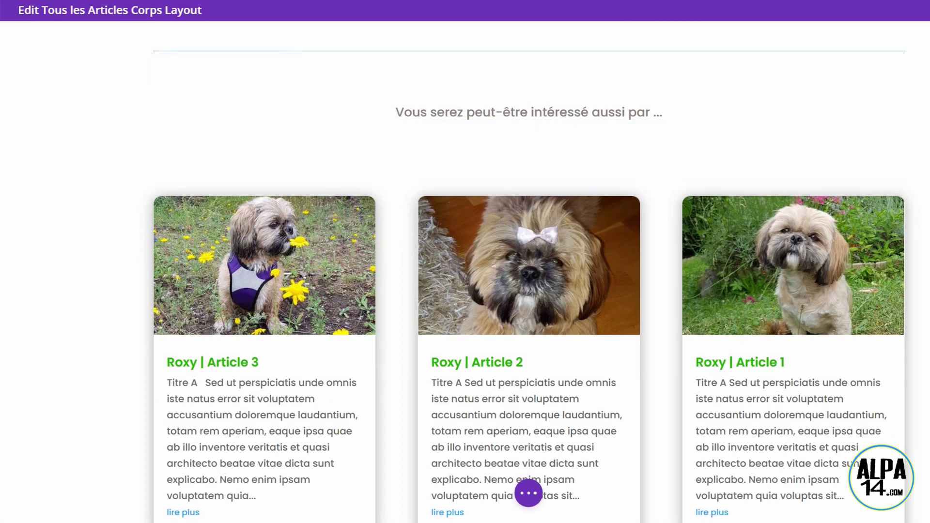
scroll(530, 286, up, 1)
scroll(529, 286, down, 4)
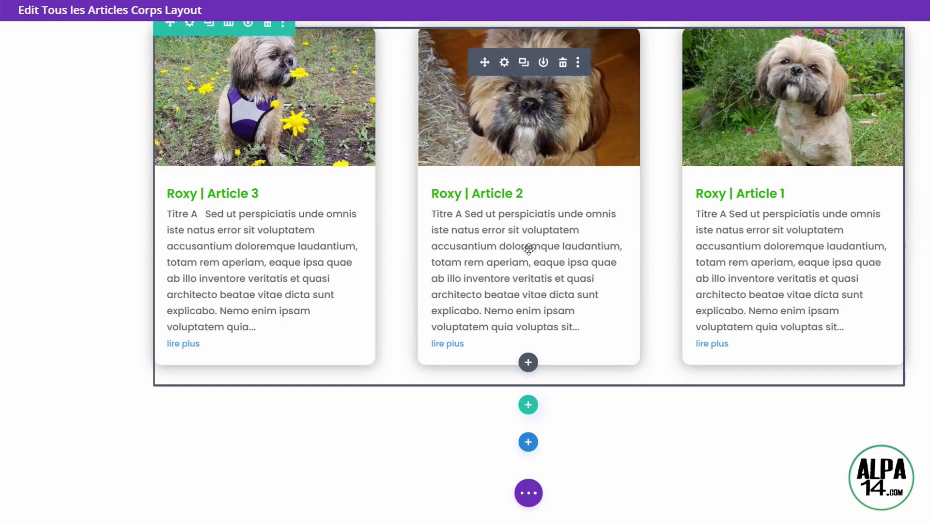
Add a Normal section with a single-column row below the article cards and insert a Commentaires module in it
click(532, 446)
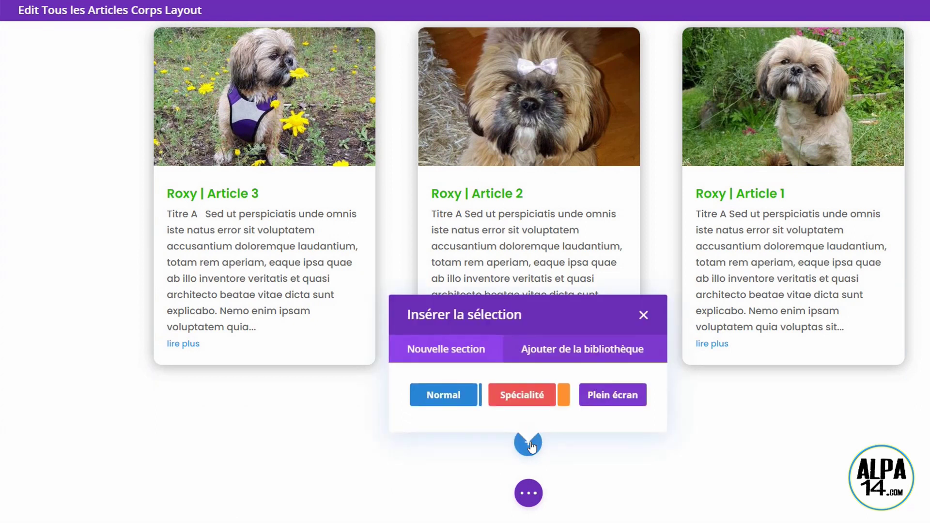
click(435, 399)
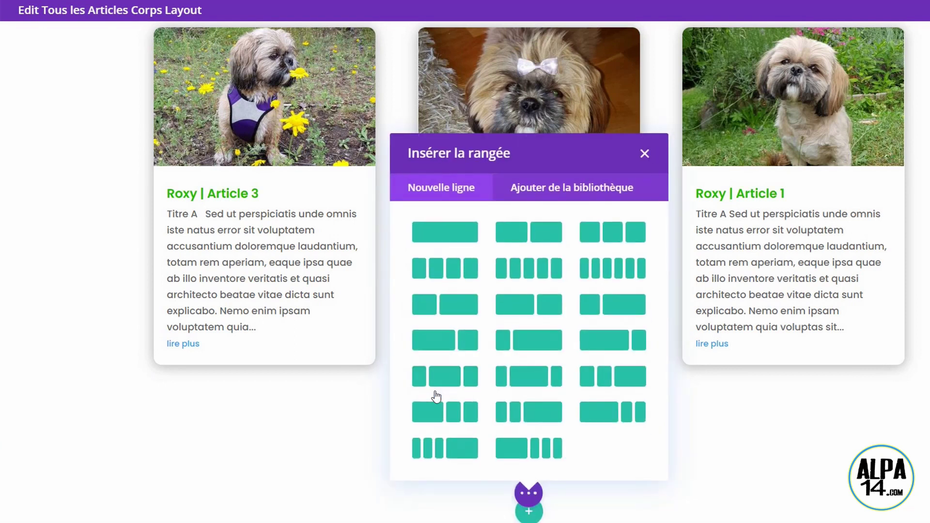
click(444, 235)
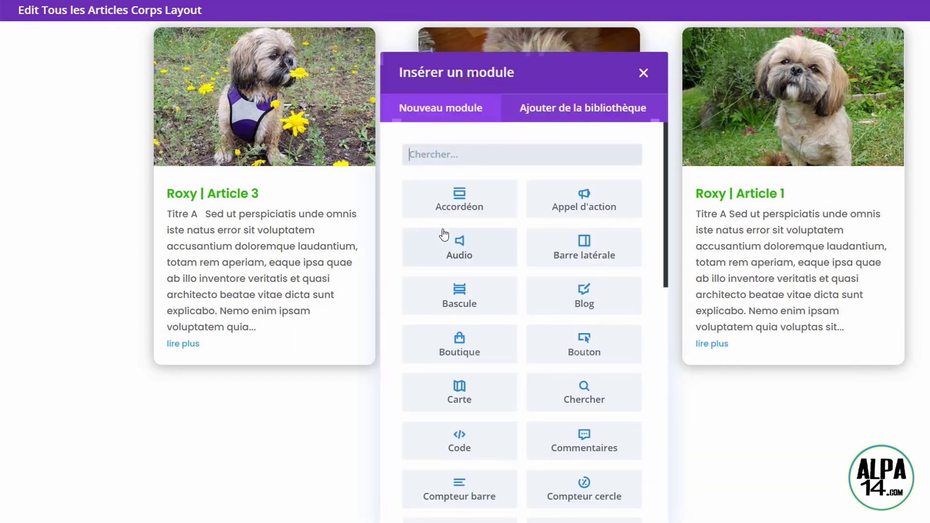
drag(664, 210, 669, 297)
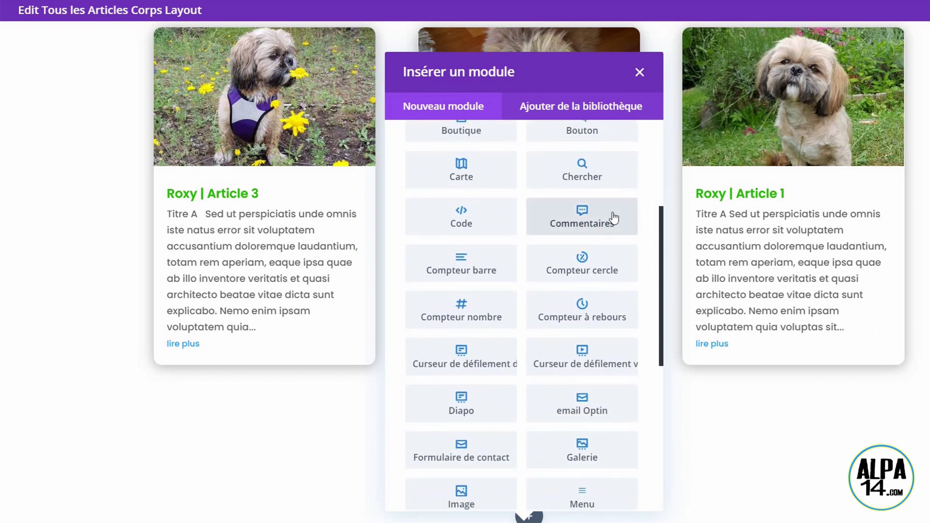
click(582, 217)
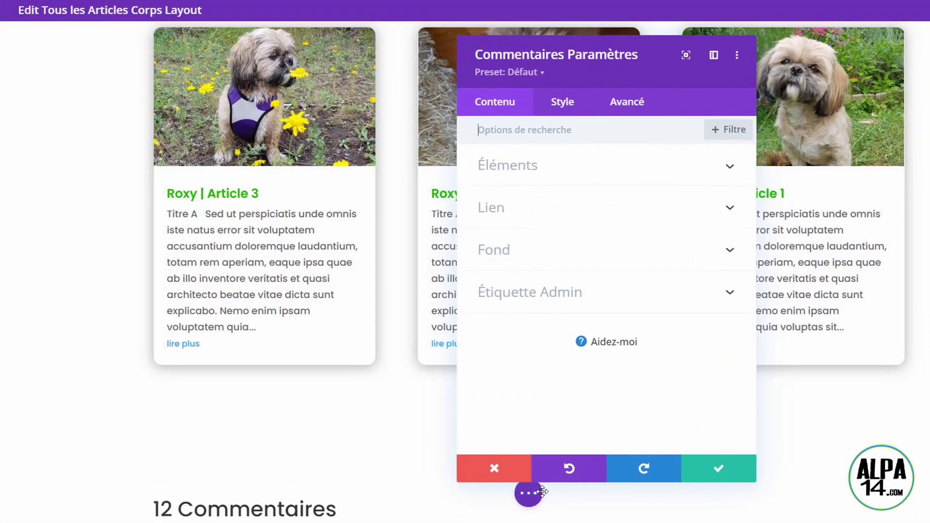
click(495, 469)
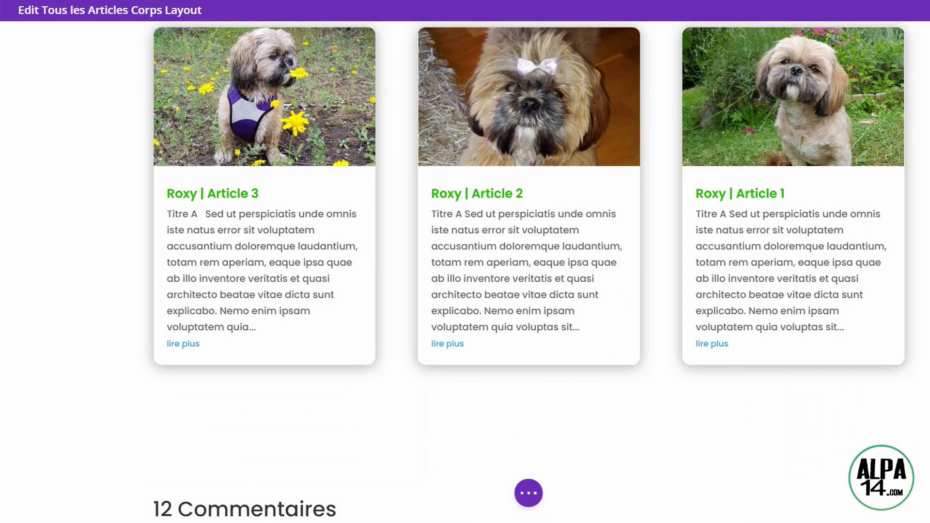
Set the comments section's background color to the light grey palette swatch #e5e5e5
scroll(529, 271, down, 8)
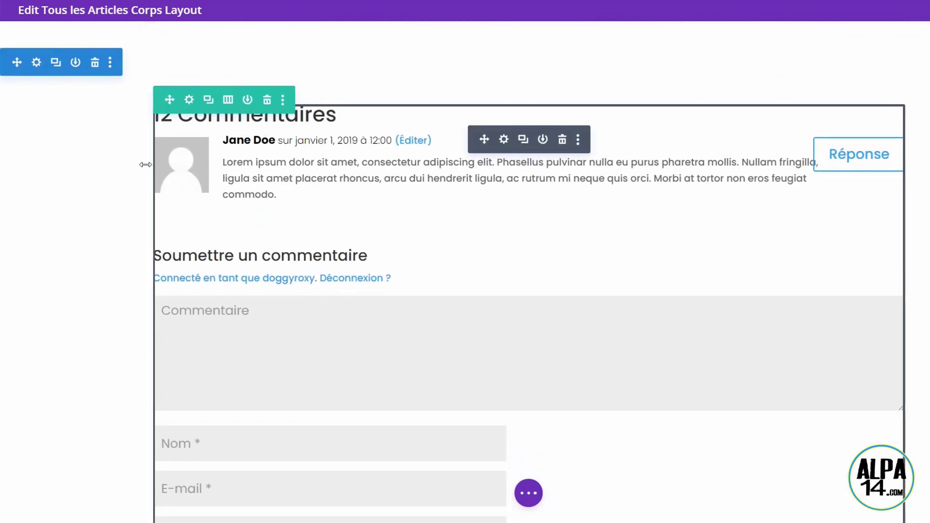
click(38, 63)
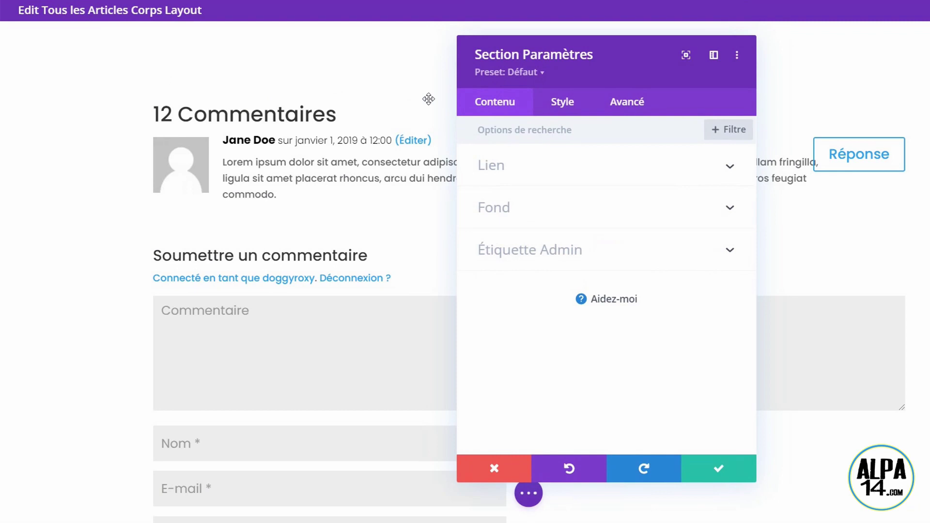
click(503, 210)
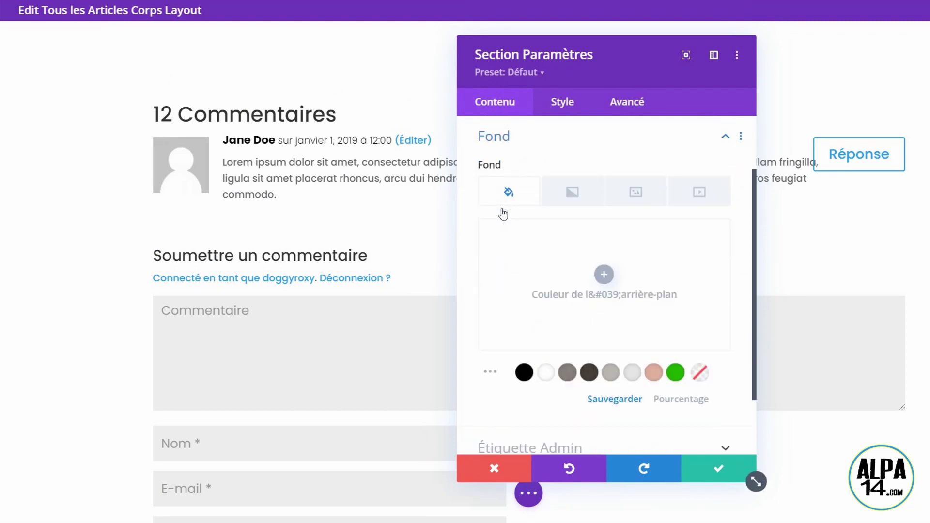
click(632, 373)
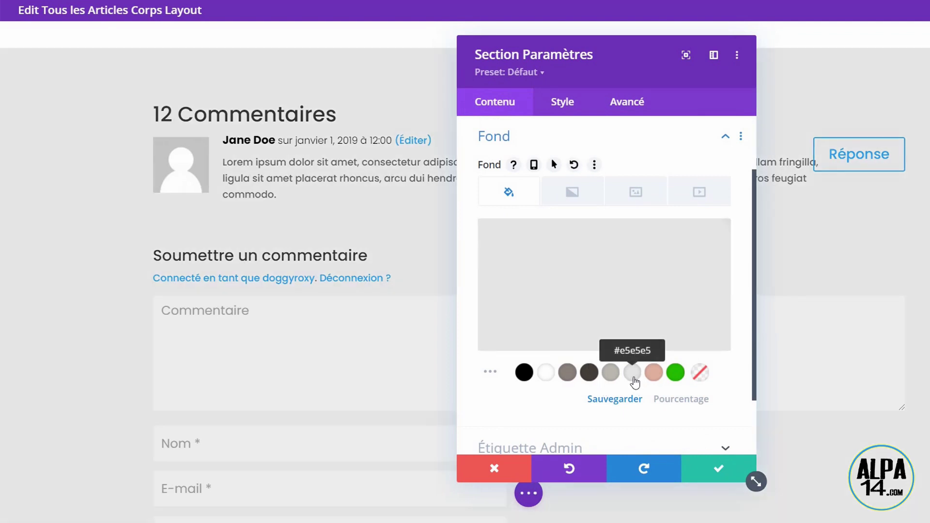
Give the comments section a top divider in the layered curve style that slopes down to the right
click(567, 105)
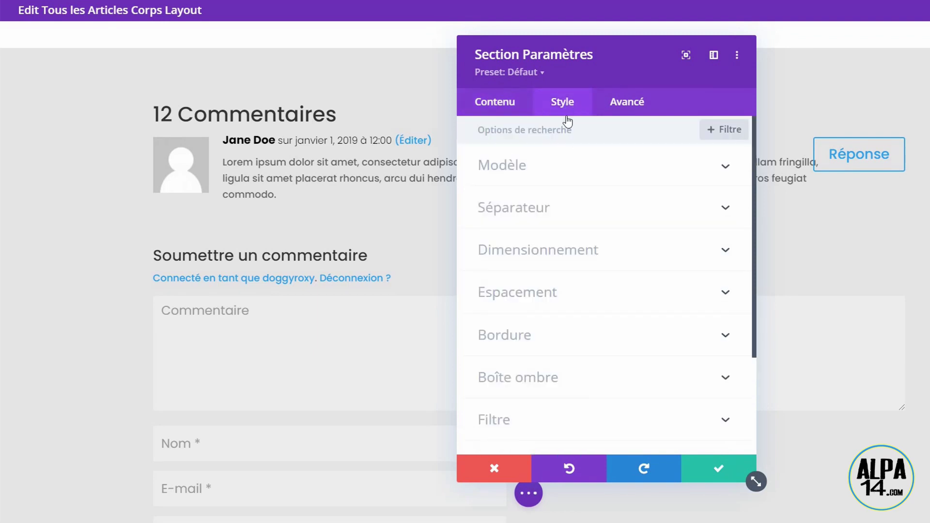
click(571, 208)
scroll(571, 207, down, 1)
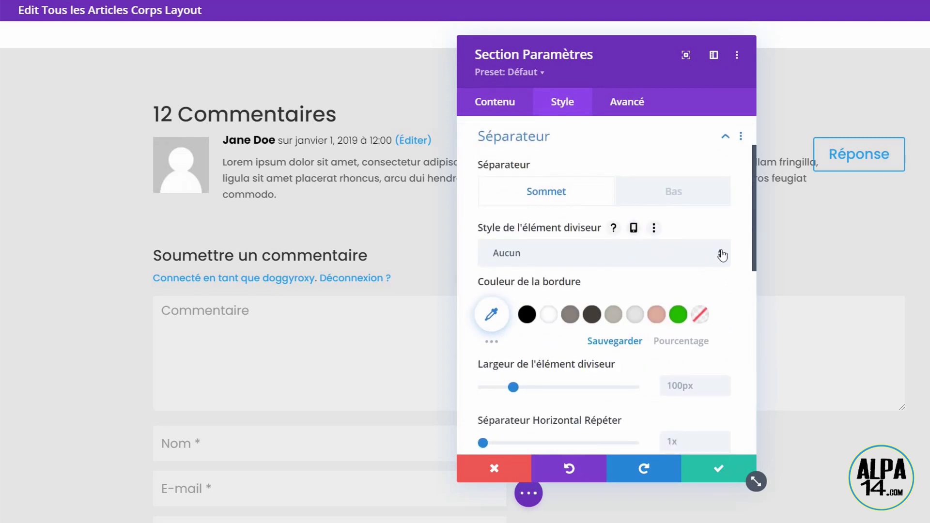
click(722, 254)
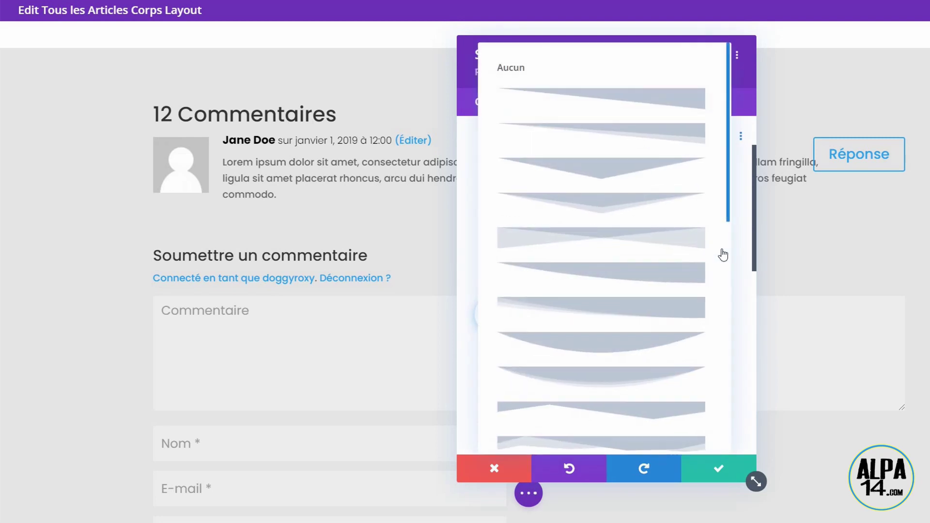
click(596, 313)
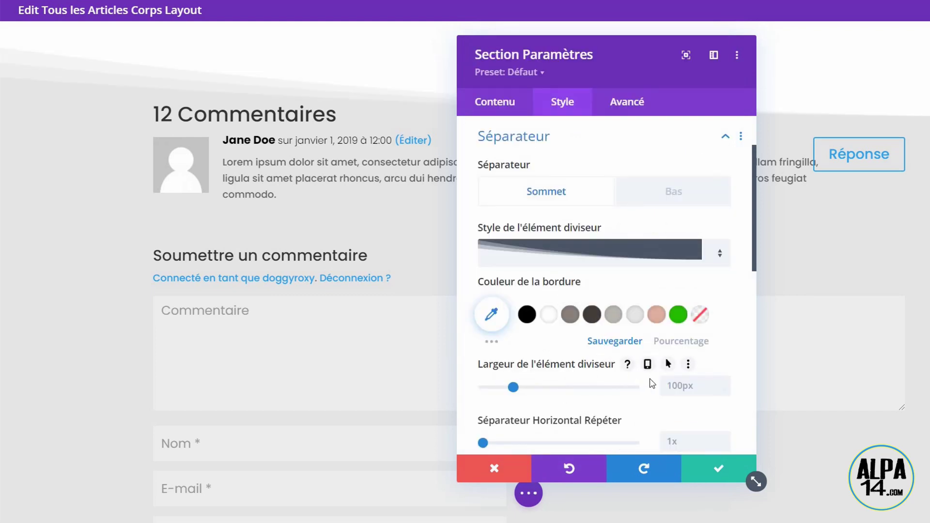
Set the top divider's "Largeur de l'élément diviseur" to 70px and save the section settings
click(672, 387)
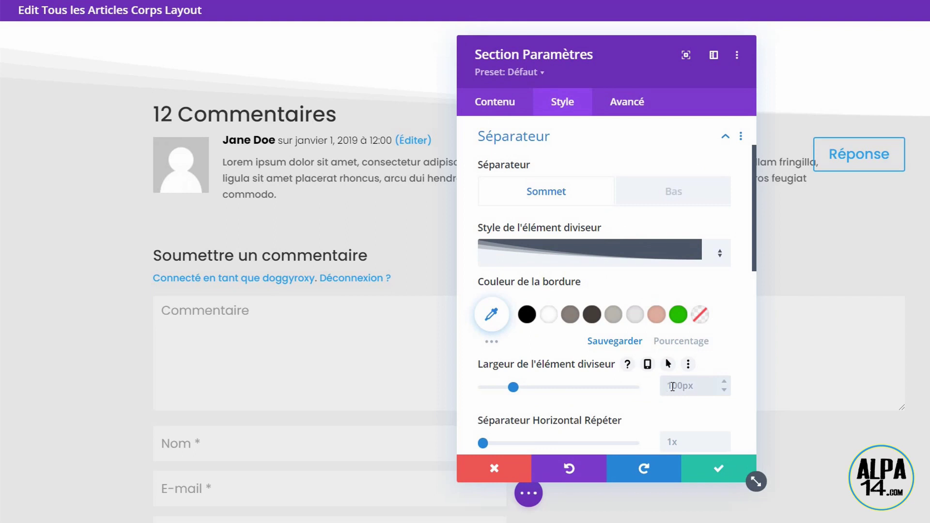
key(ctrl+a)
text(7)
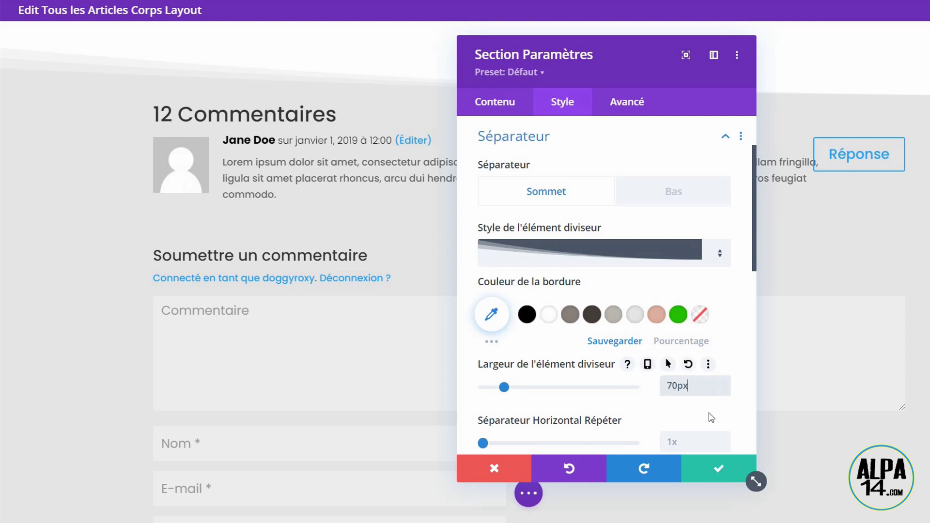
click(719, 470)
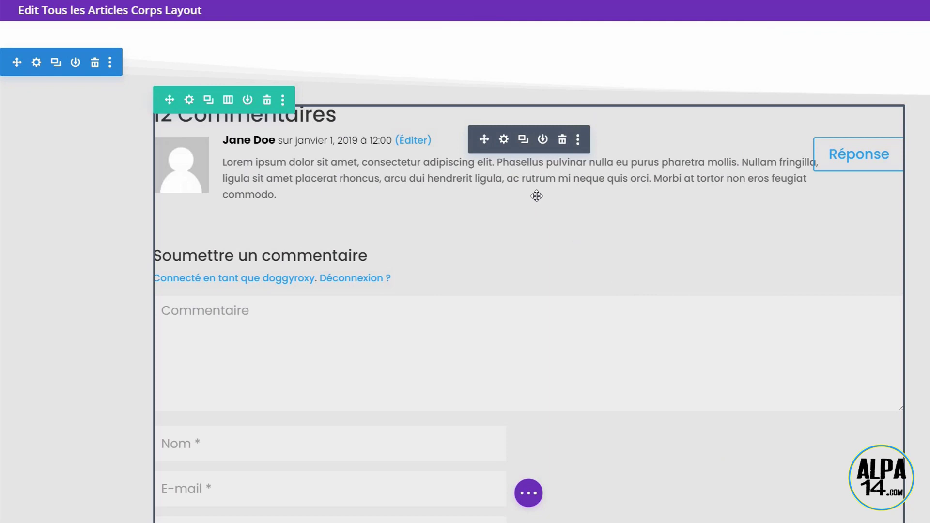
Set the background color of the Commentaires module's form fields to white (#ffffff)
click(505, 142)
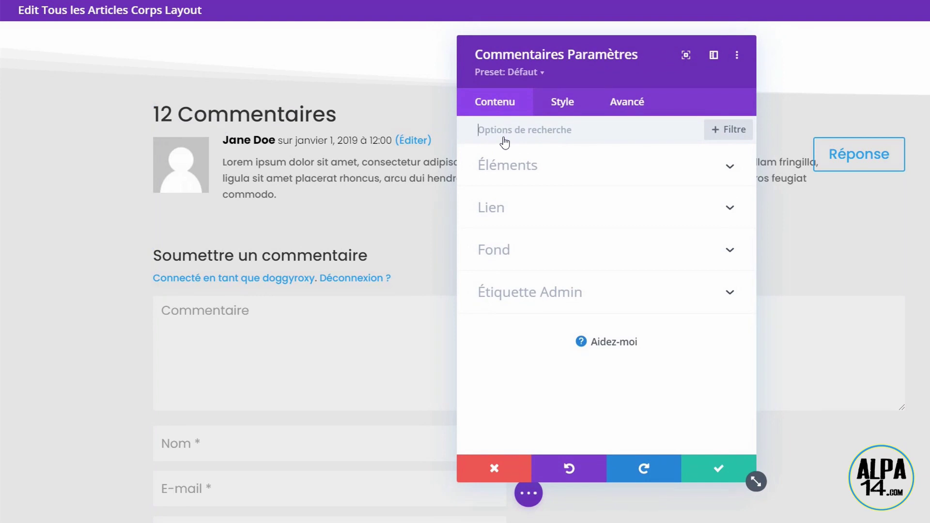
click(564, 104)
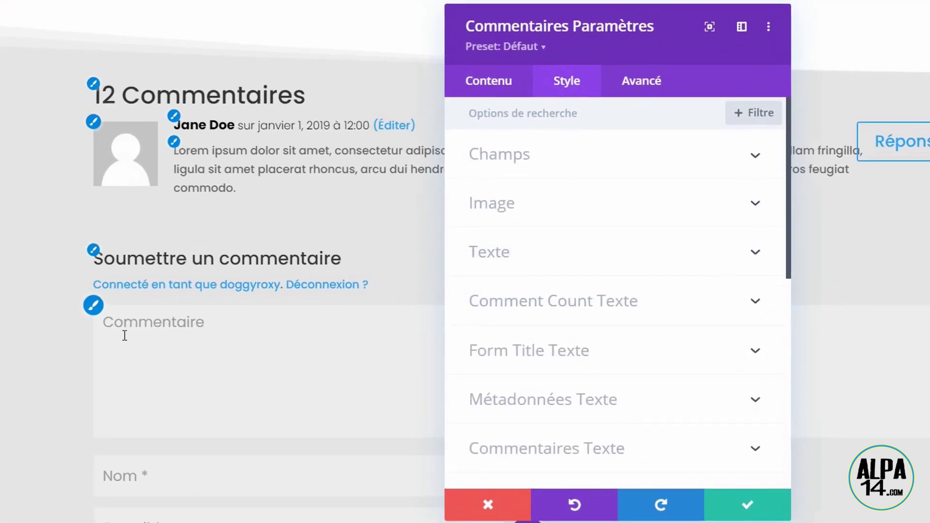
click(94, 308)
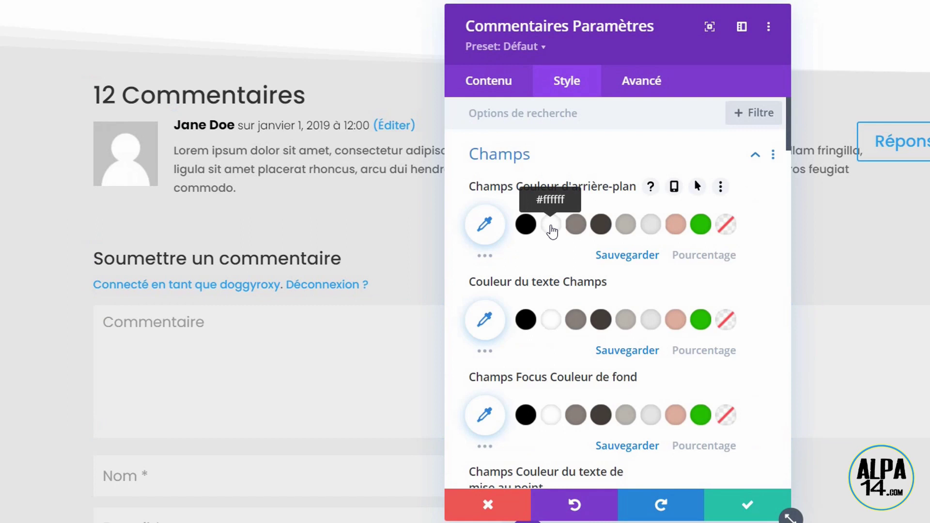
click(552, 227)
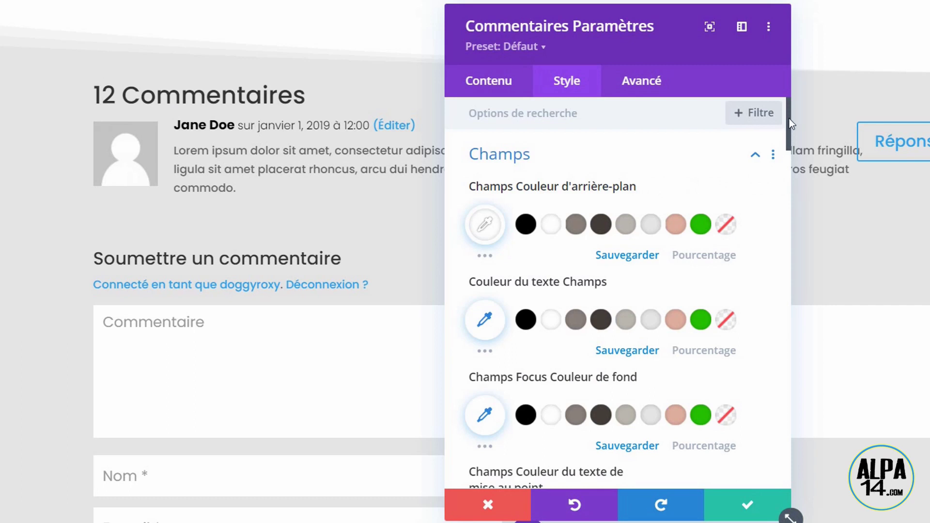
Round all four corners of the comment form fields to 12px
drag(792, 124, 758, 280)
mouse_move(509, 159)
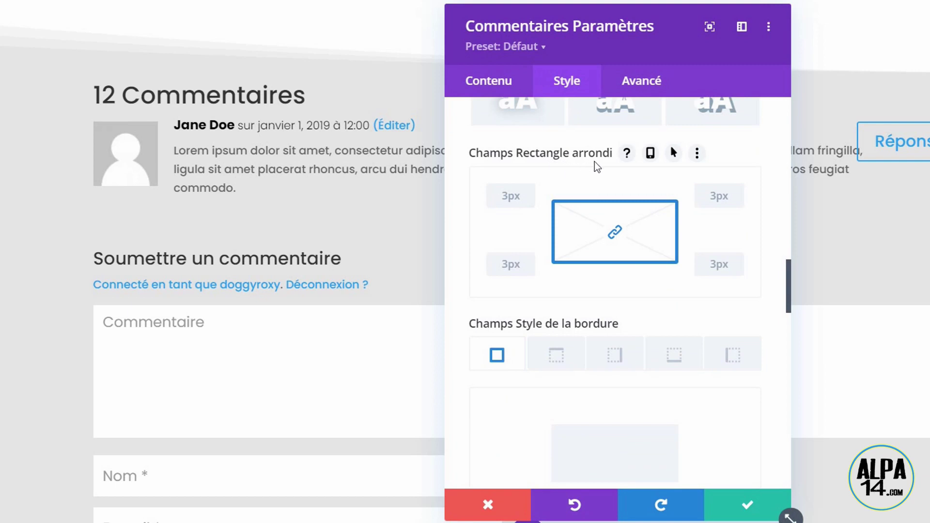
click(531, 192)
click(530, 192)
click(530, 192)
click(530, 192)
click(530, 192)
click(528, 192)
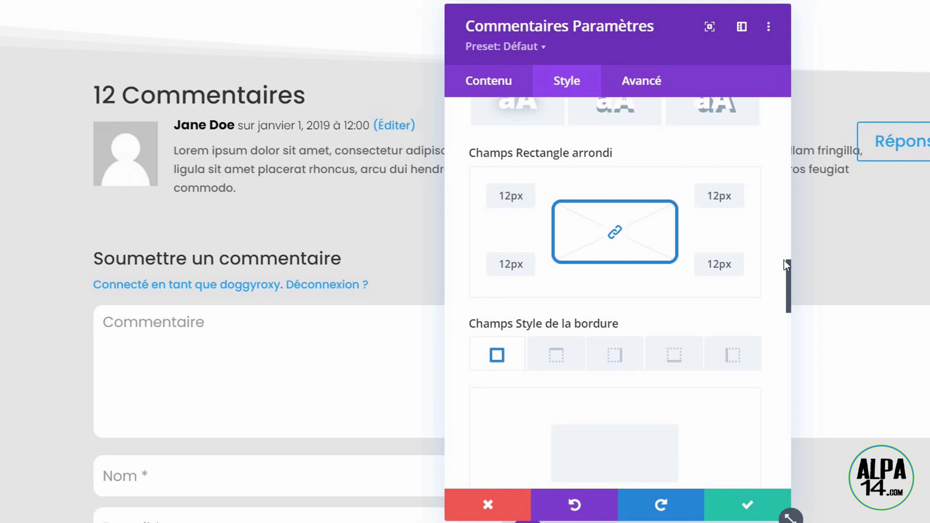
Enable custom button styles for the Commentaires module, set the button border radius to 12px, and save it
drag(788, 287, 818, 109)
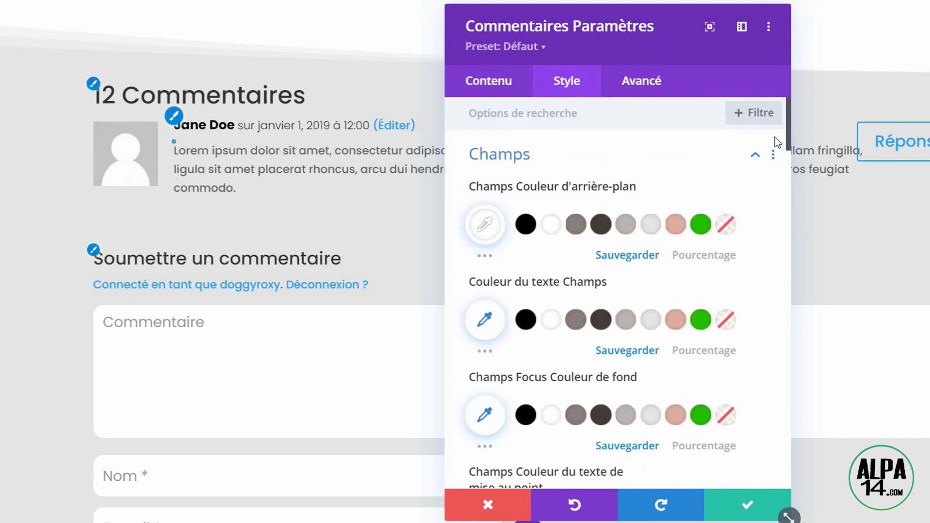
click(756, 155)
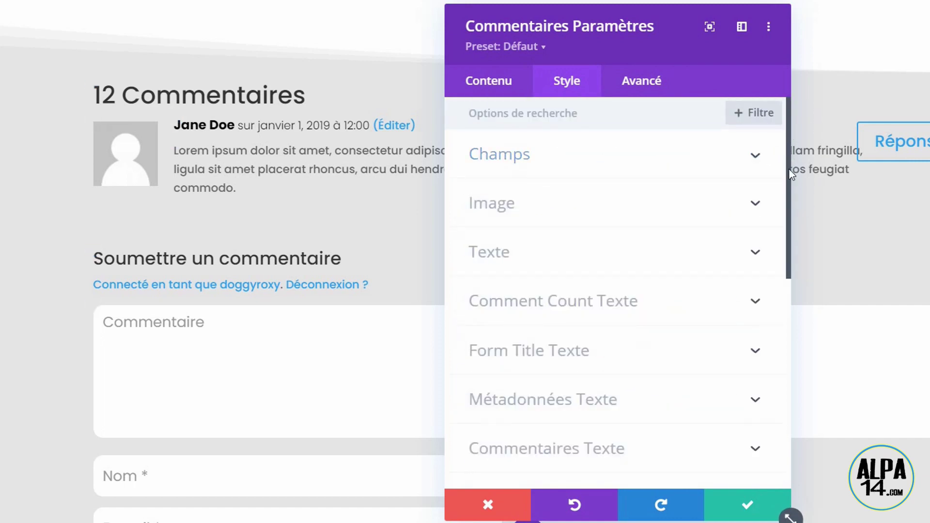
drag(790, 175, 790, 228)
click(549, 361)
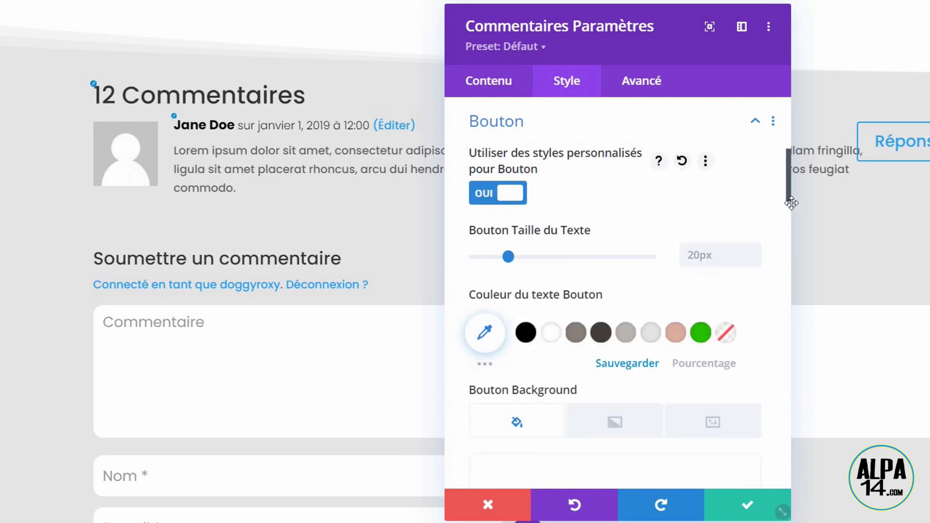
drag(787, 192, 788, 256)
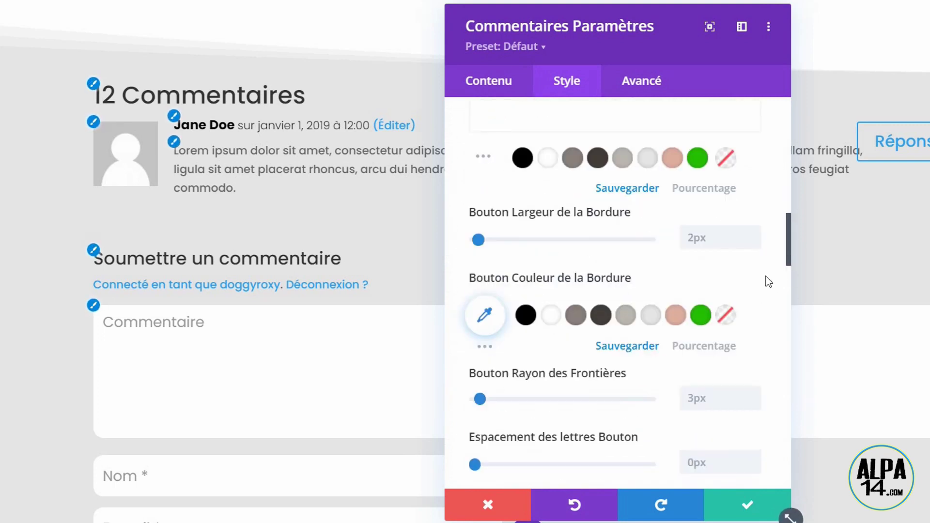
click(697, 398)
text(12)
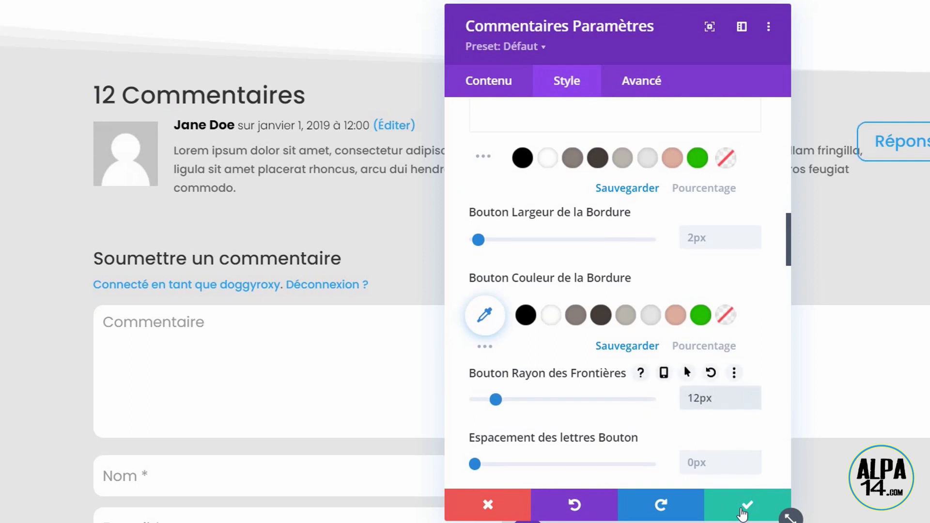
click(742, 510)
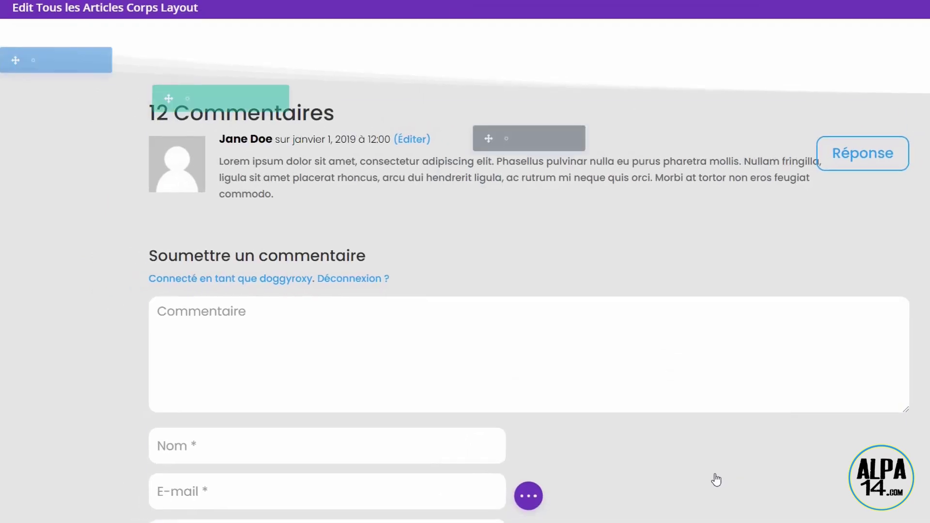
Close the Tous les Articles body layout editor and return to the Theme Builder
scroll(465, 271, down, 3)
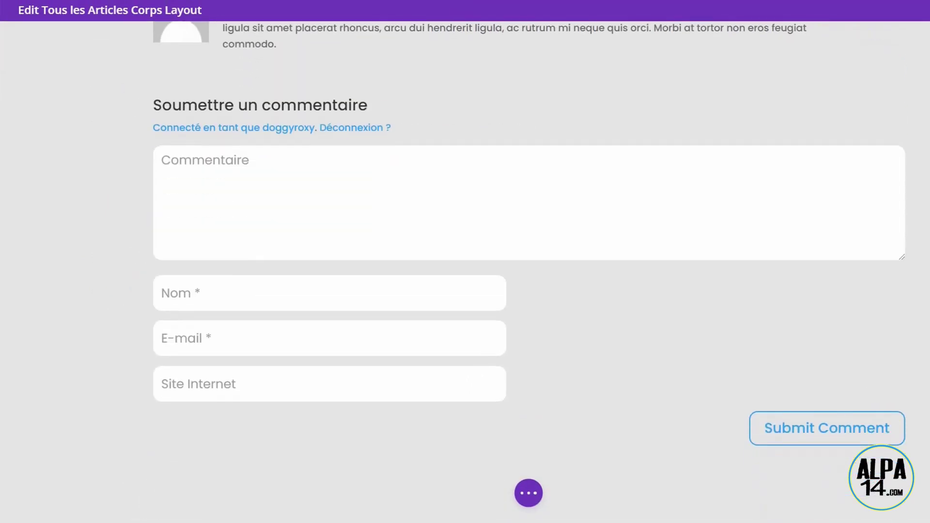
scroll(466, 271, up, 6)
scroll(466, 271, up, 10)
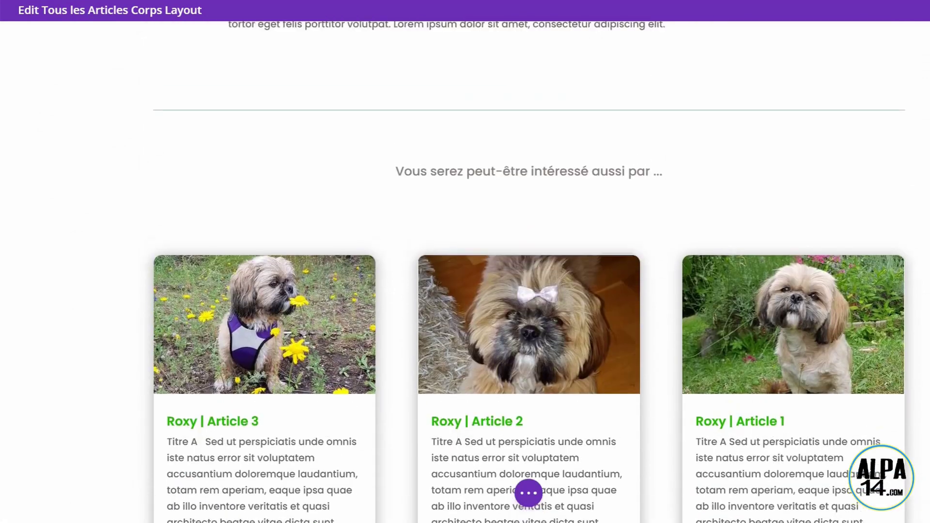
scroll(466, 271, up, 10)
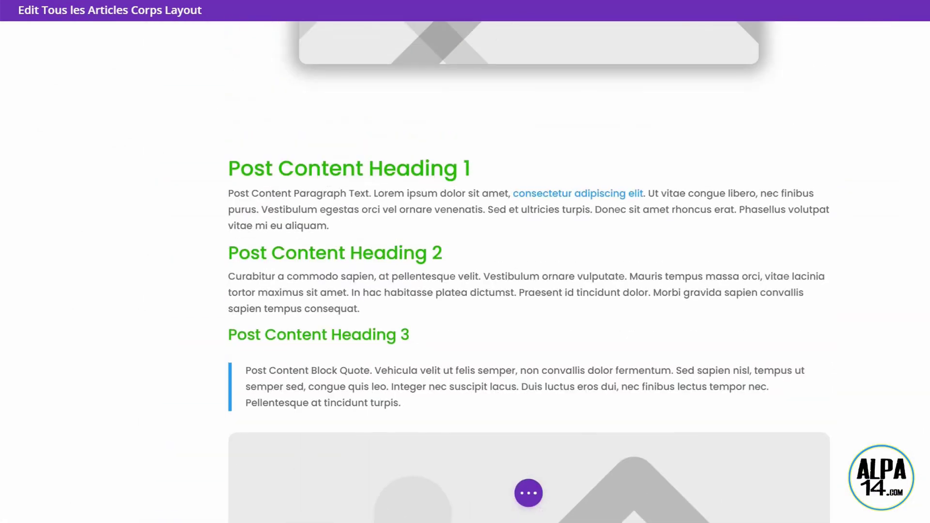
scroll(465, 271, up, 2)
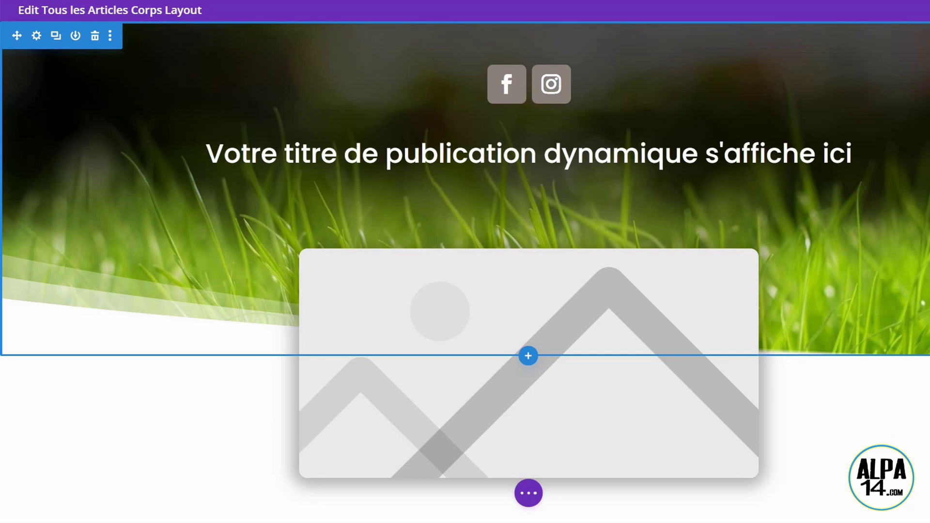
click(928, 10)
Create a new WordPress article titled "Roxy | Article 4"
mouse_move(58, 71)
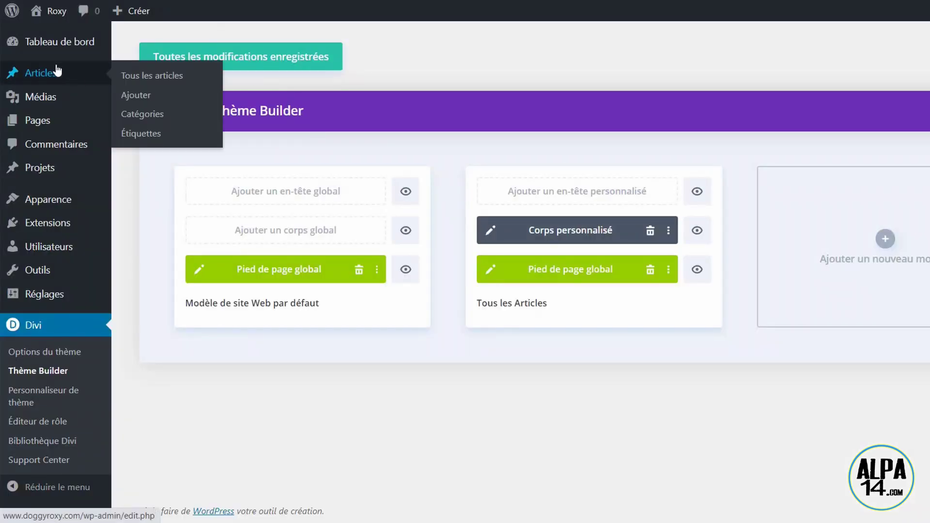
click(141, 95)
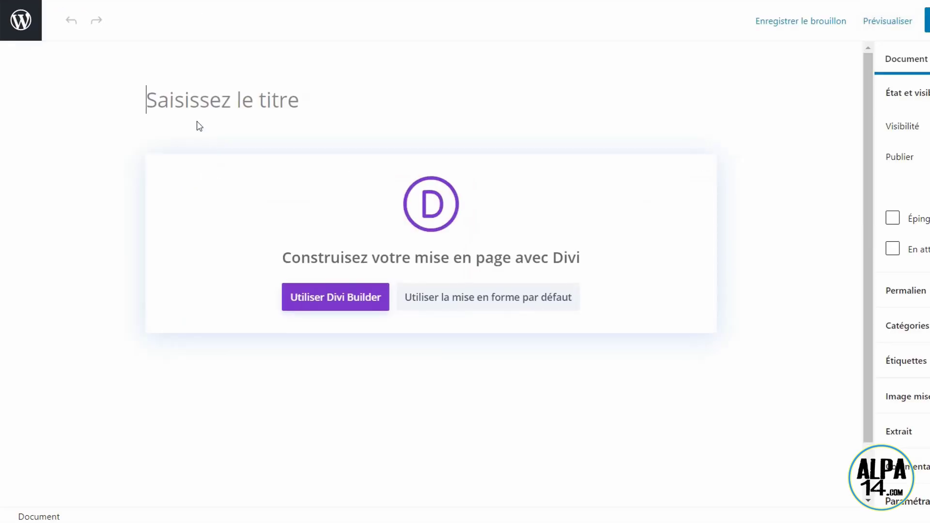
text(Roxy )
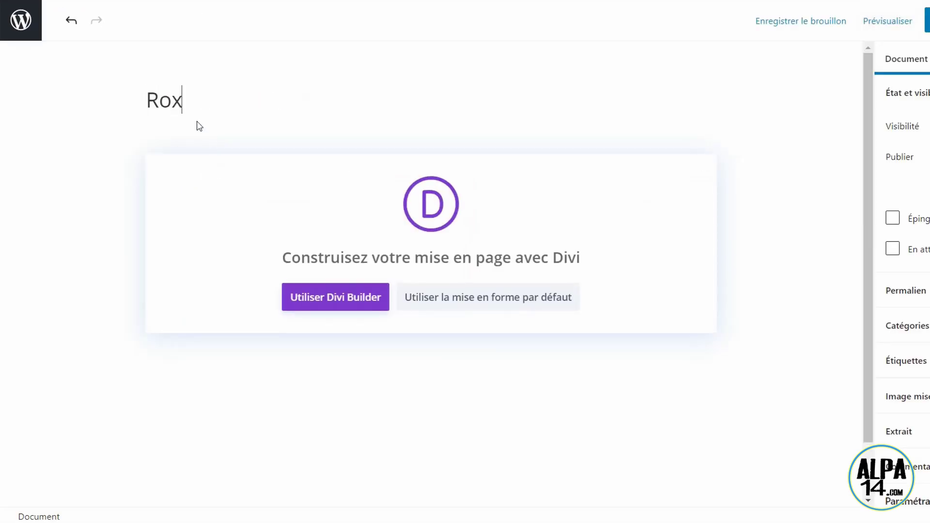
text(| Article 4)
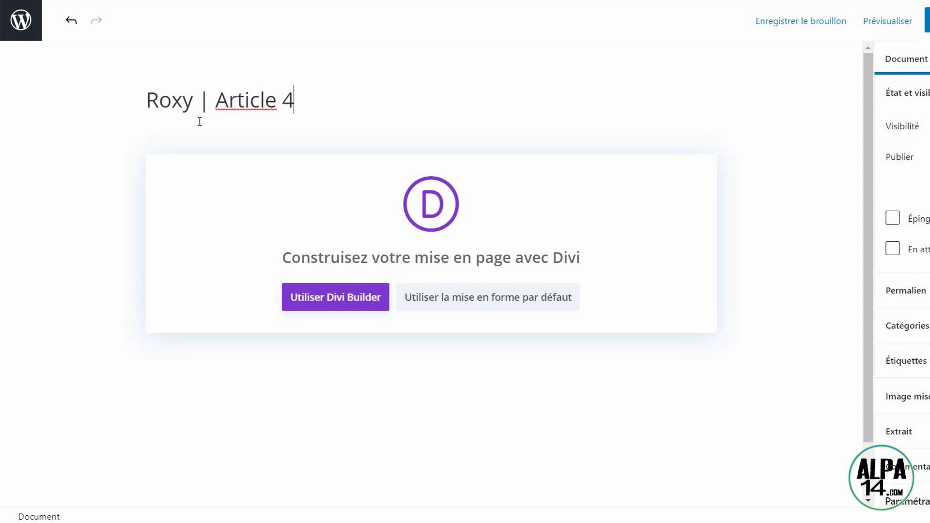
Set roxy40.jpg from the media library as the article's featured image (Image mise en avant)
scroll(923, 339, down, 3)
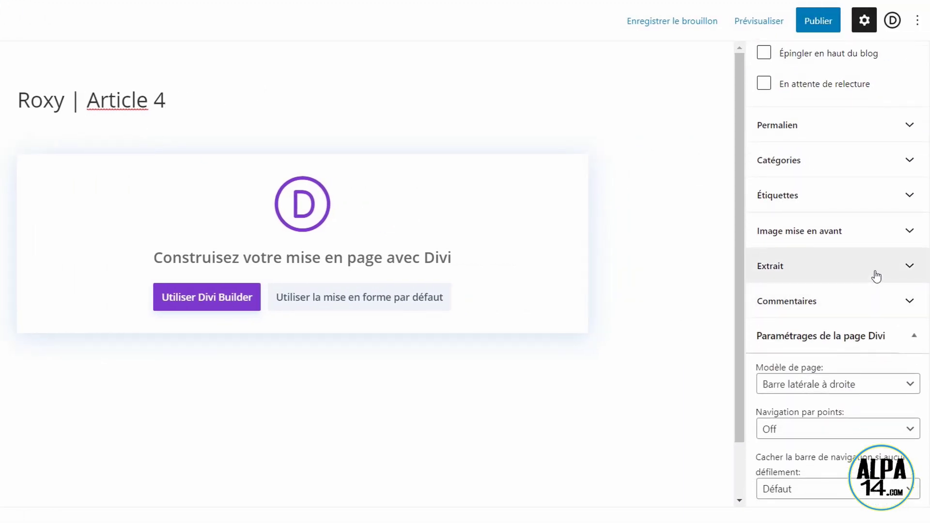
click(861, 232)
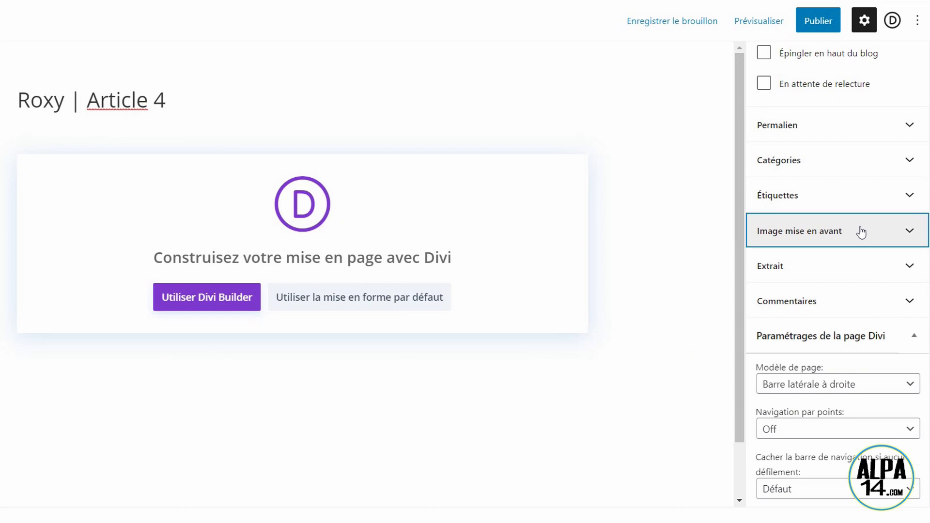
click(849, 280)
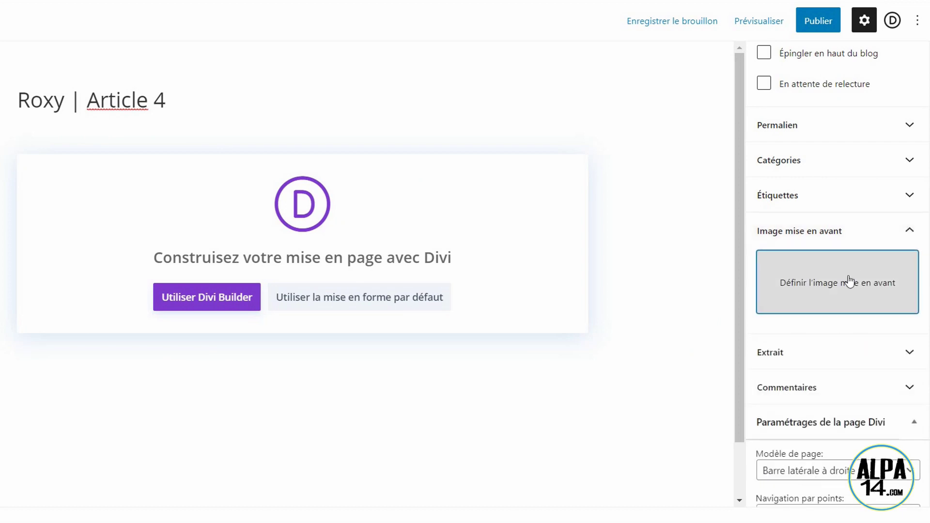
click(849, 281)
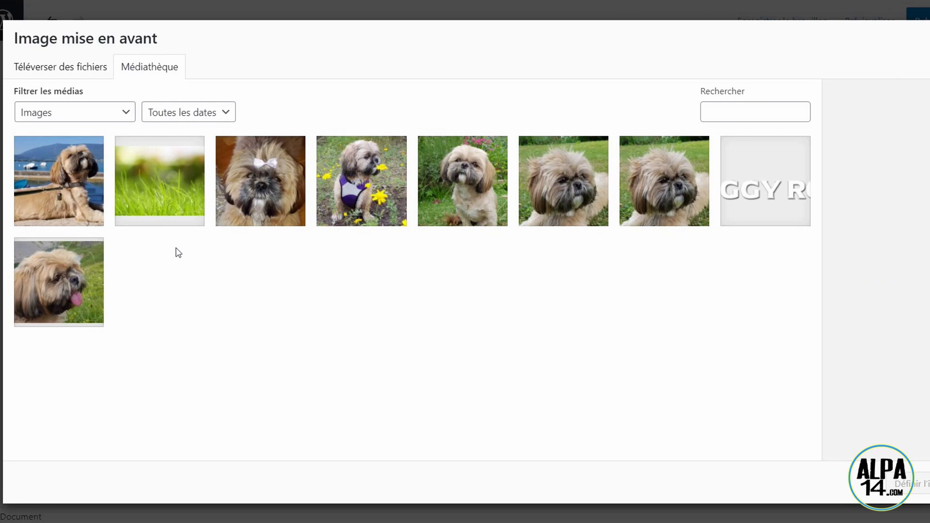
click(65, 186)
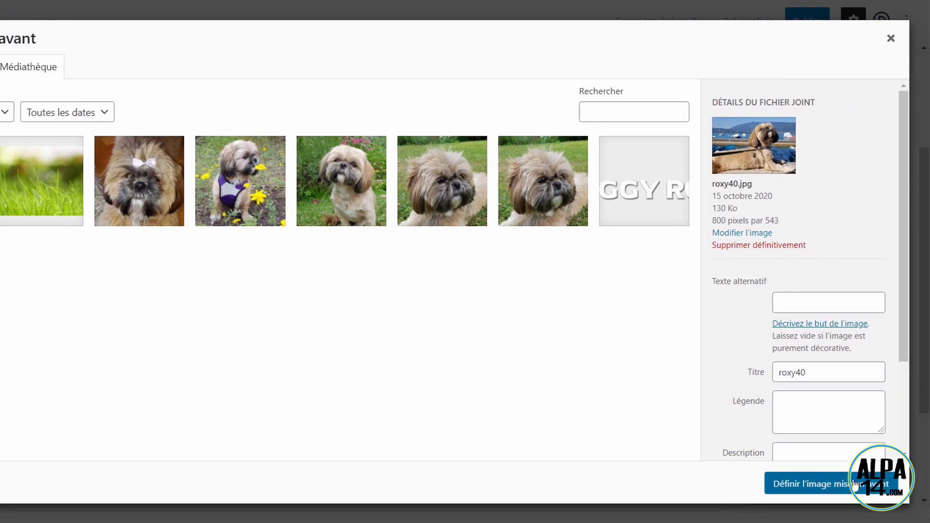
click(854, 485)
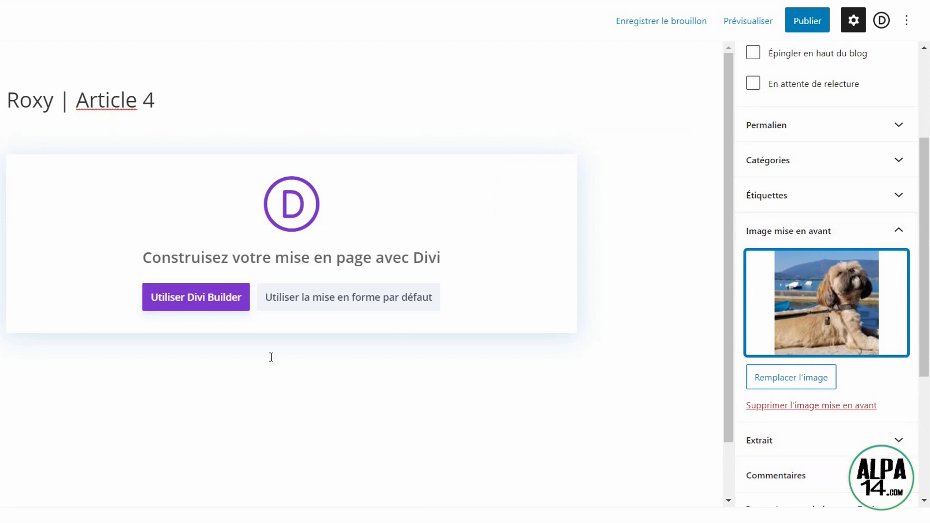
Open the article in Divi Builder, start building from scratch, and dismiss the initial row insertion dialog
click(196, 298)
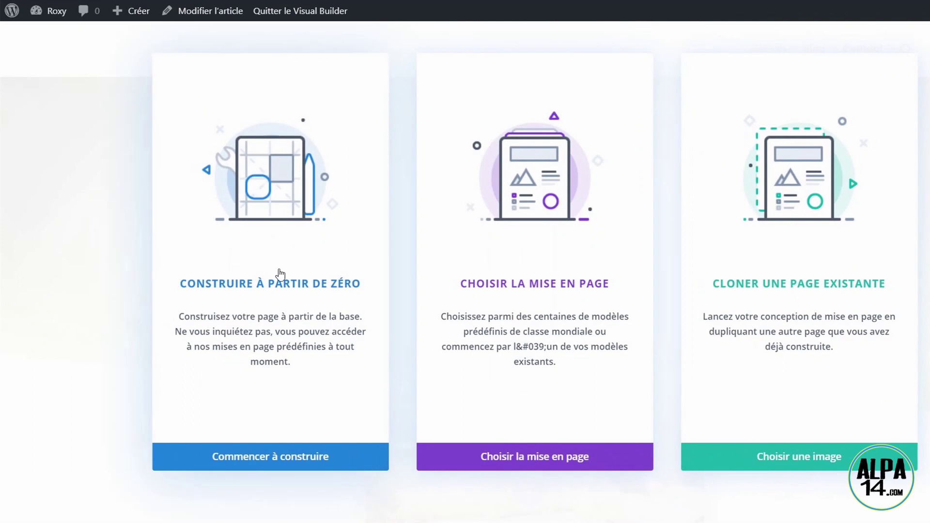
click(294, 455)
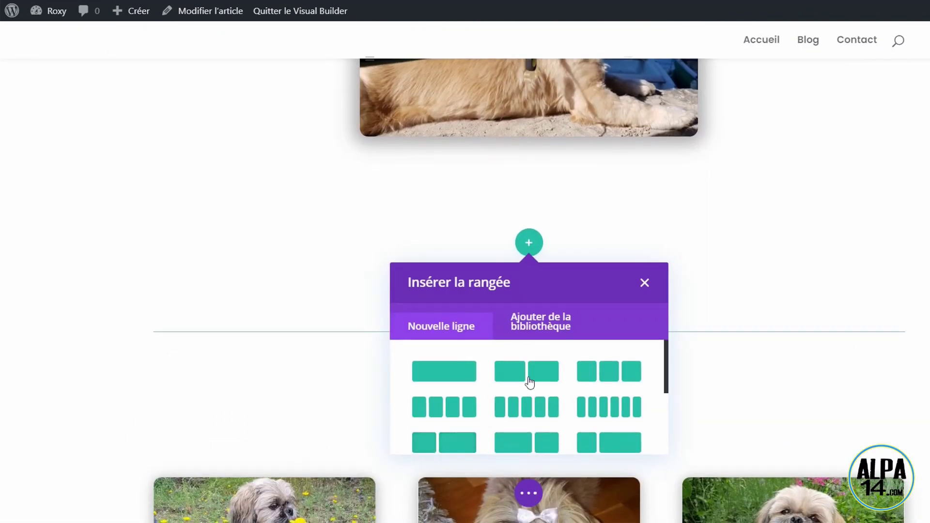
click(645, 283)
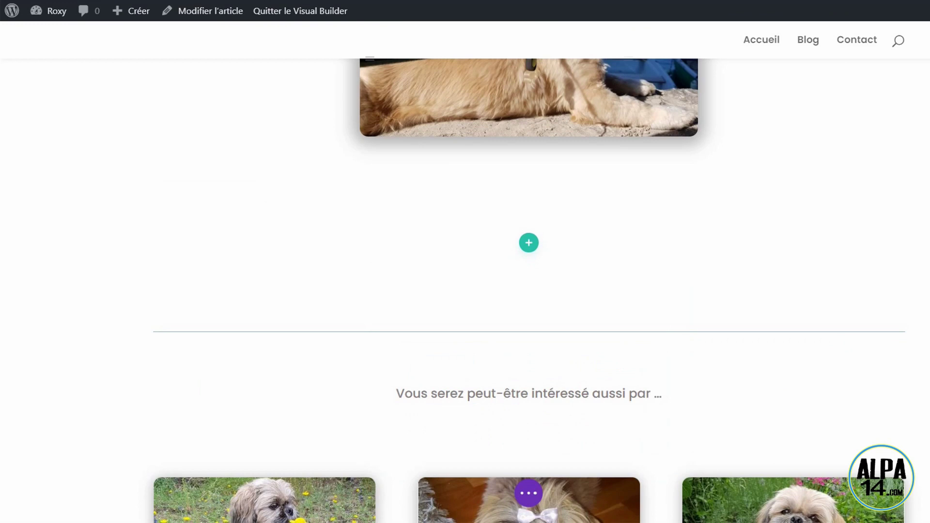
Examine how the template renders on the new article, from the header and featured image through related articles, comments and footer
scroll(465, 291, up, 8)
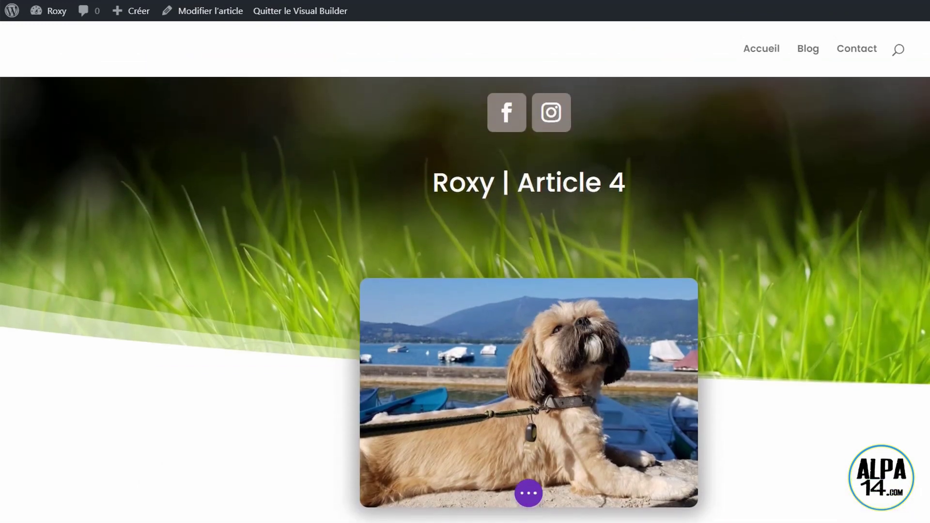
scroll(465, 291, down, 1)
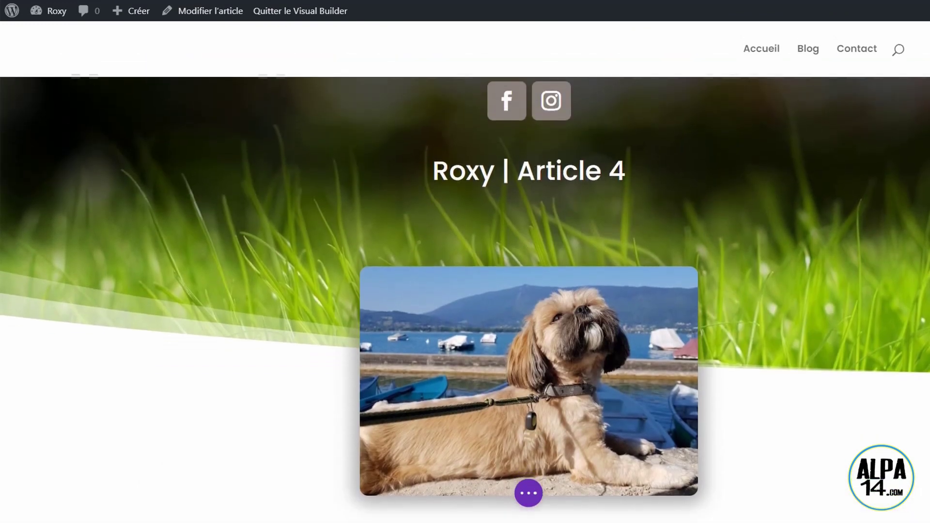
scroll(465, 271, down, 1)
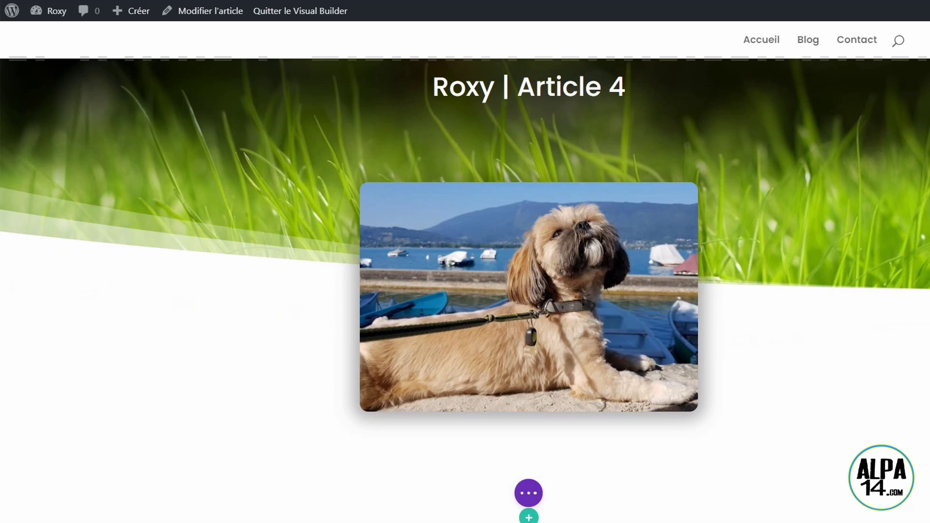
scroll(465, 290, down, 1)
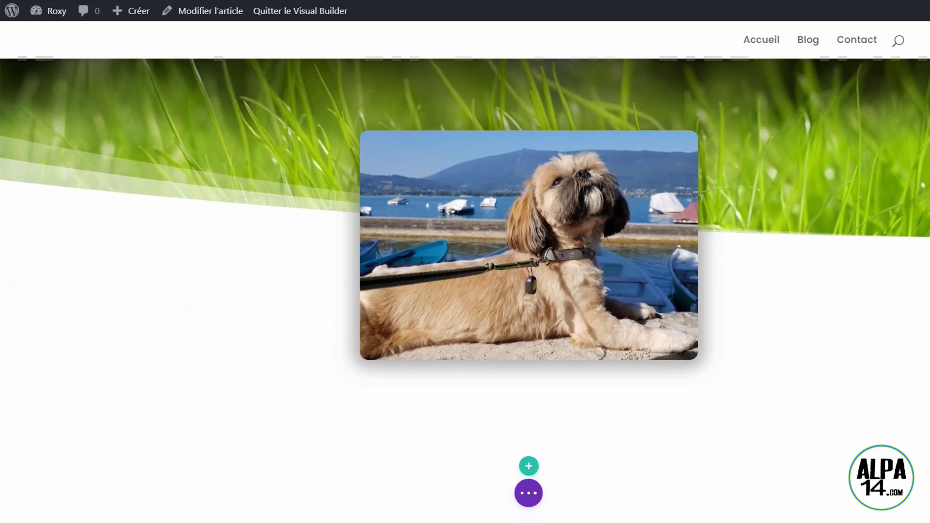
scroll(465, 266, down, 3)
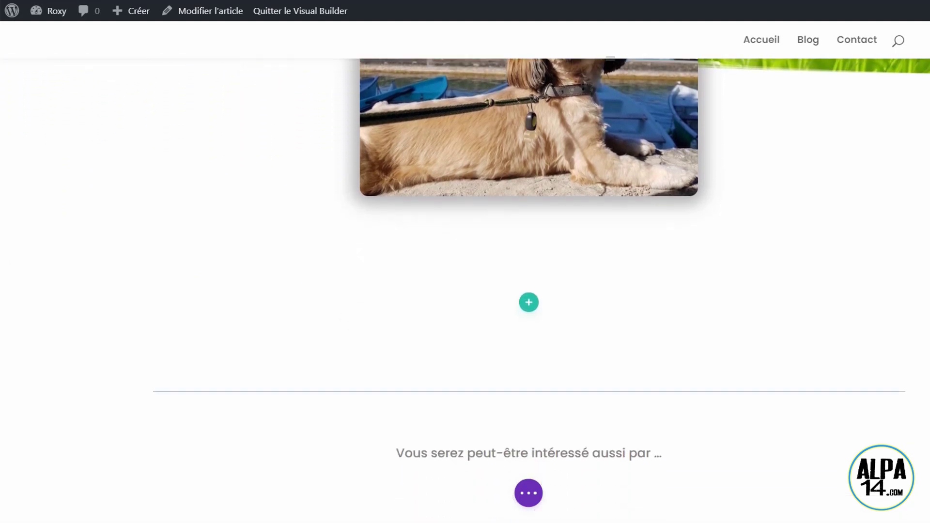
scroll(465, 267, down, 3)
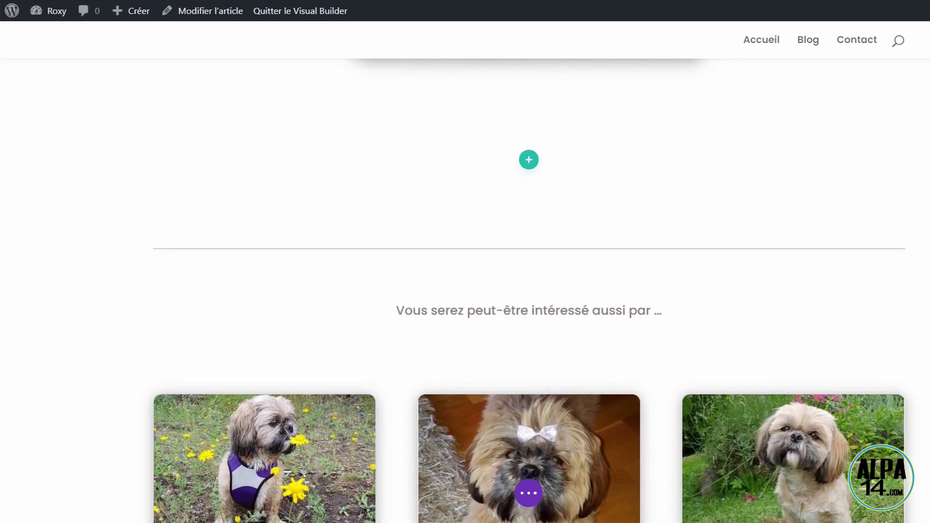
scroll(465, 266, down, 7)
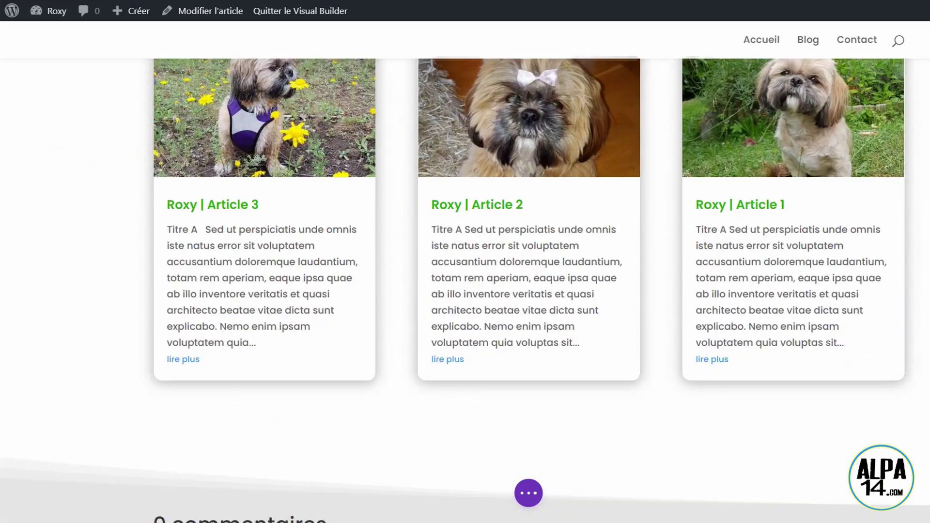
scroll(465, 266, down, 12)
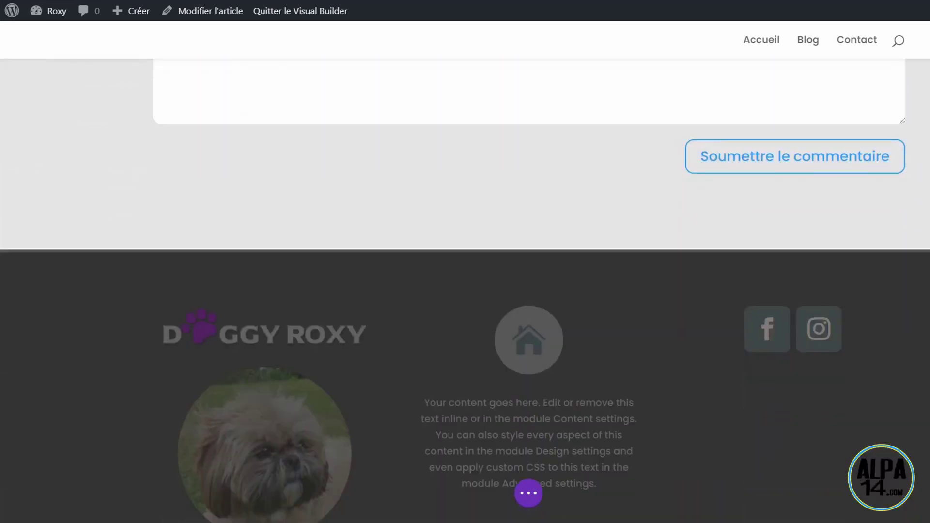
scroll(465, 267, down, 2)
scroll(528, 324, up, 20)
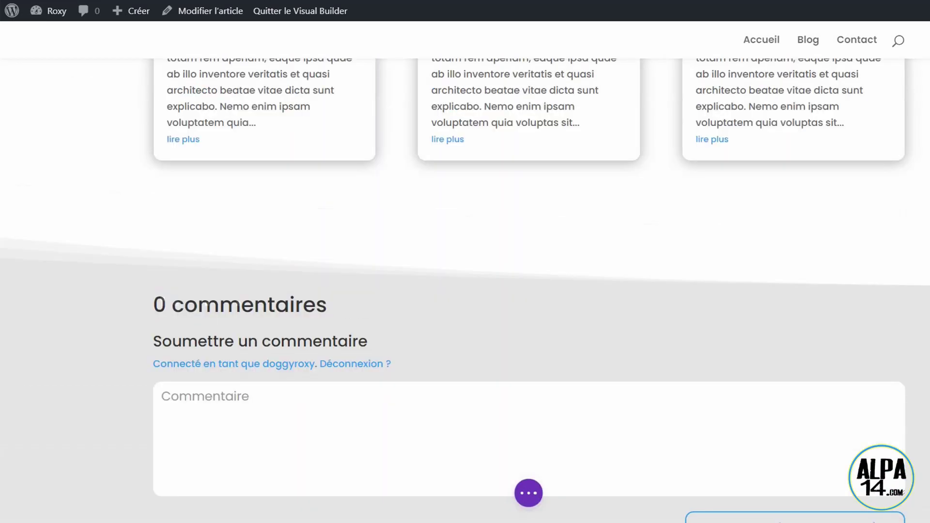
Insert a row with two equal columns in the article's empty section below the featured image, without adding a module
click(528, 324)
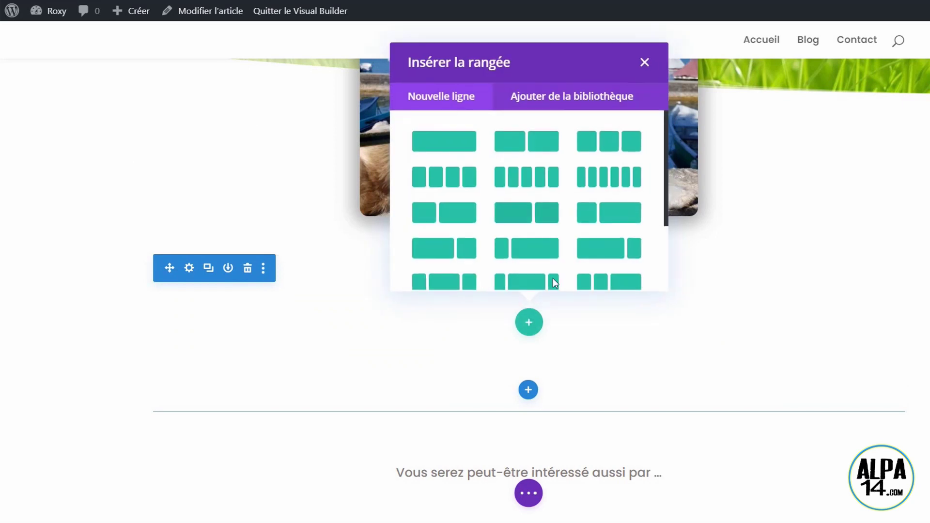
click(521, 140)
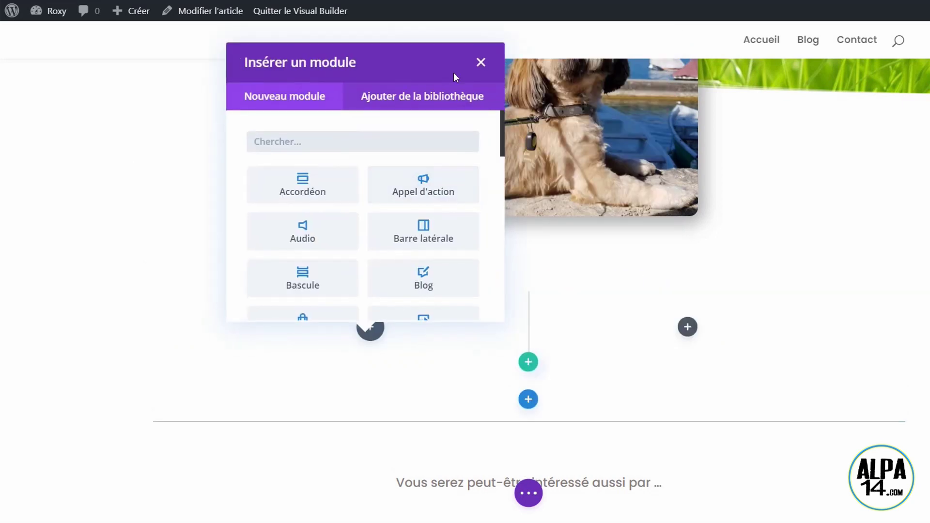
click(482, 62)
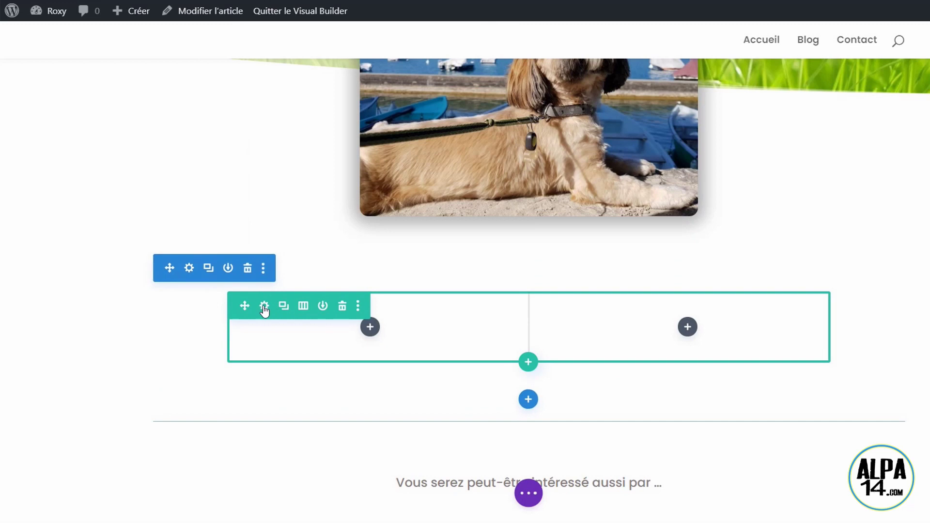
Set the two-column row's first "Largeur maximale" value under Dimensionnement to 100% and save the row settings
click(264, 306)
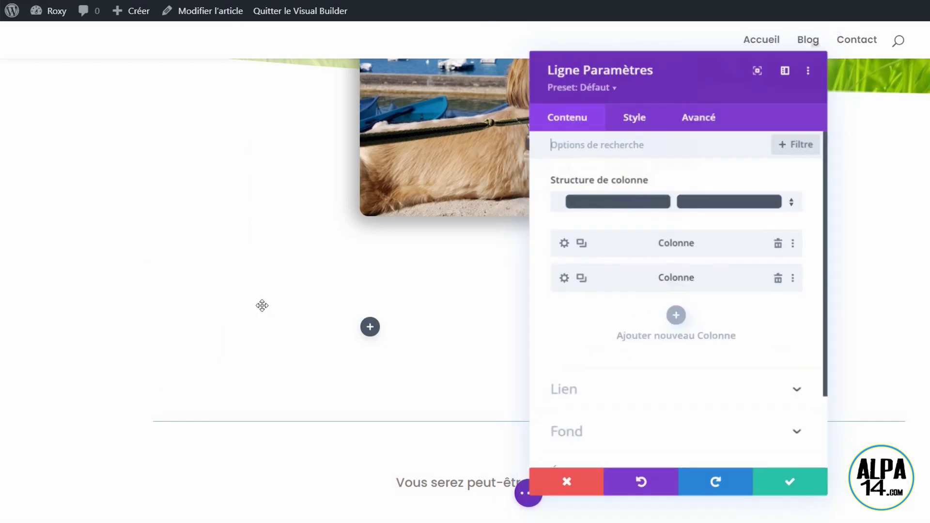
click(632, 118)
click(678, 185)
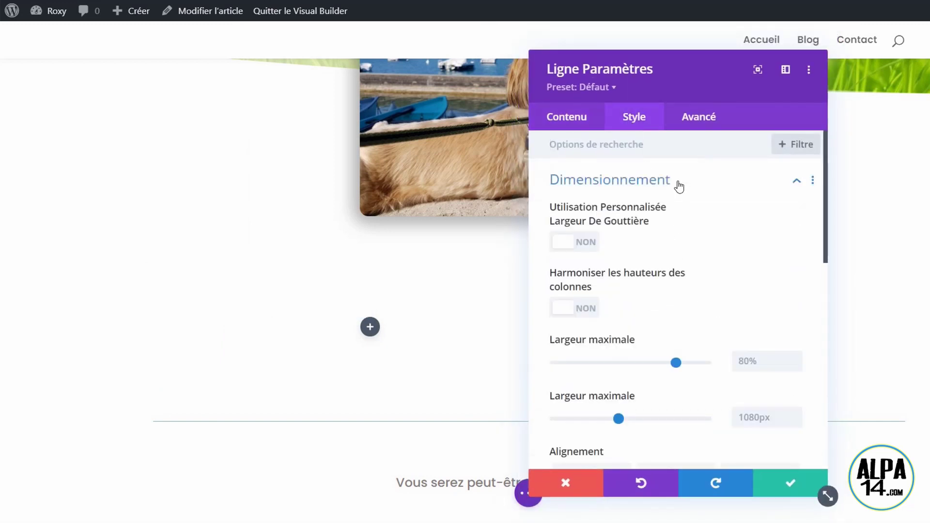
click(765, 365)
text(100%)
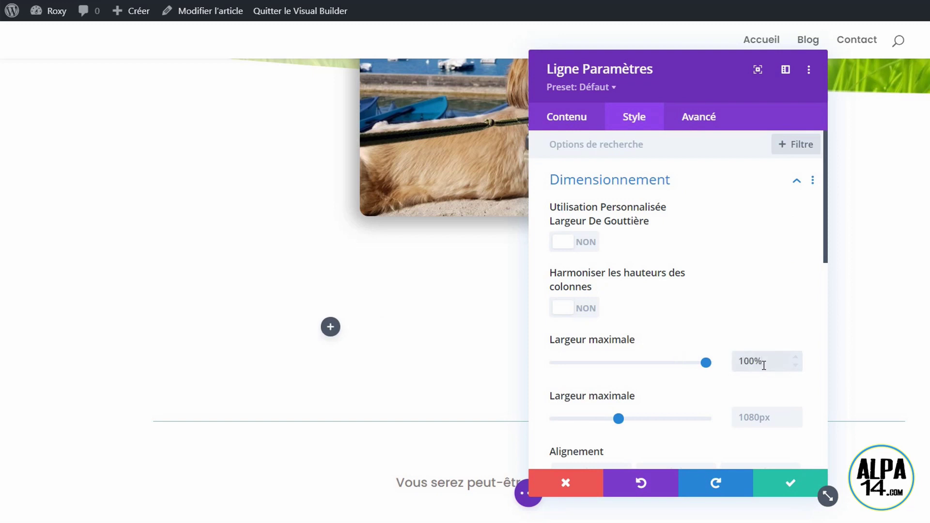
click(781, 478)
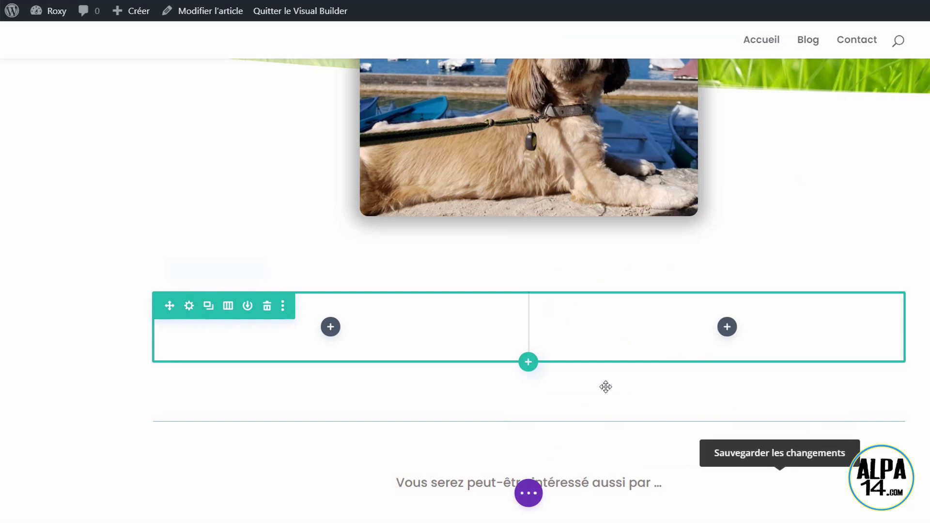
Insert a Texte module in the row's first column and replace its placeholder with the "Lorem ipsum dolor sit amet" passage
click(330, 332)
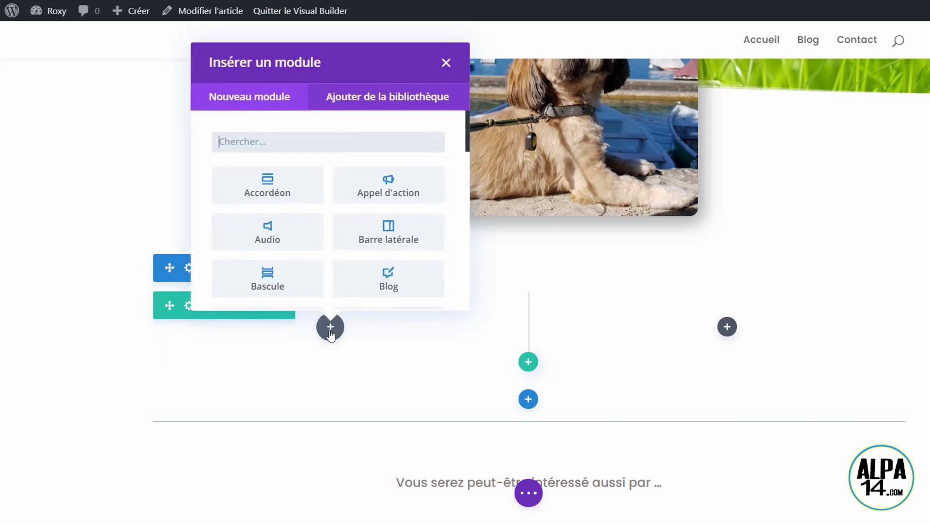
text(texte)
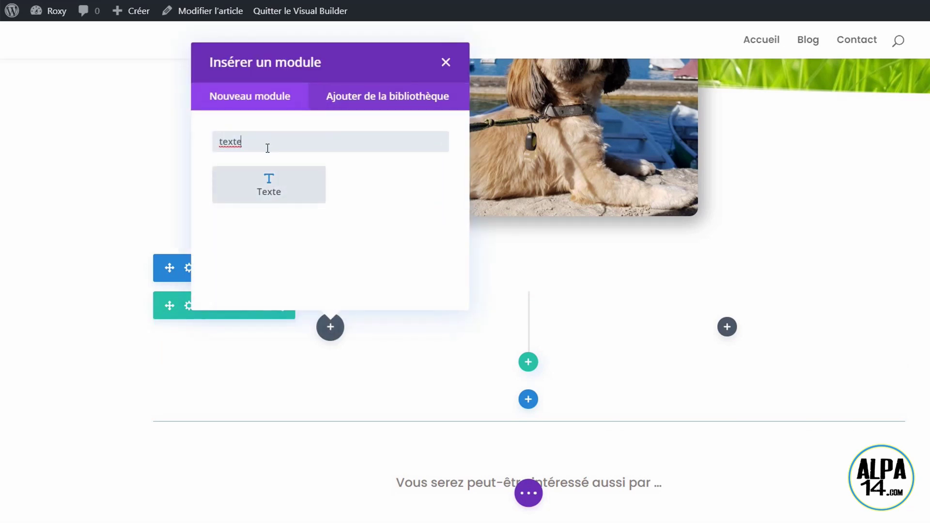
click(269, 179)
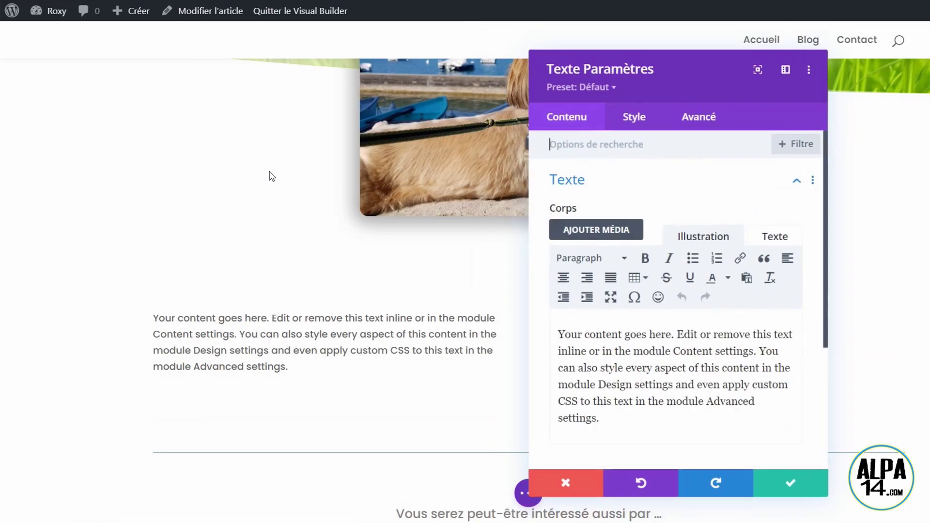
drag(628, 432, 561, 333)
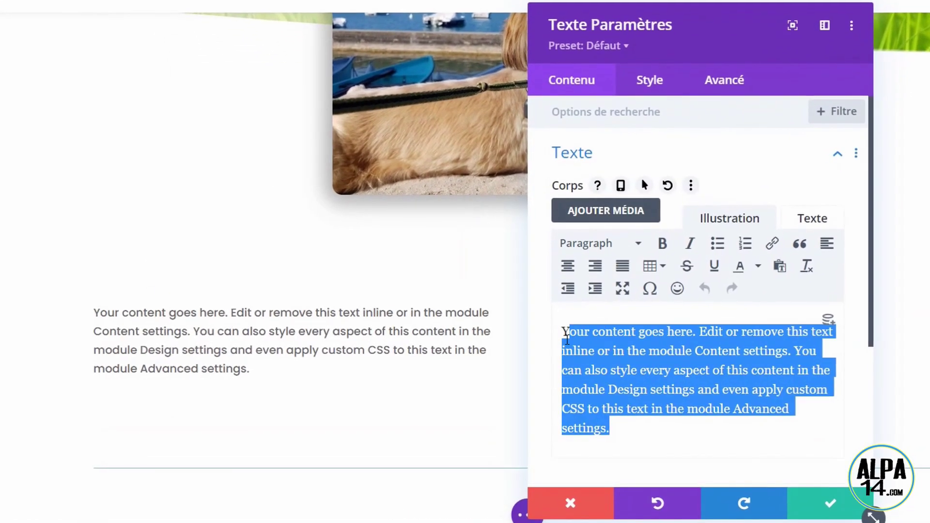
key(BackSpace)
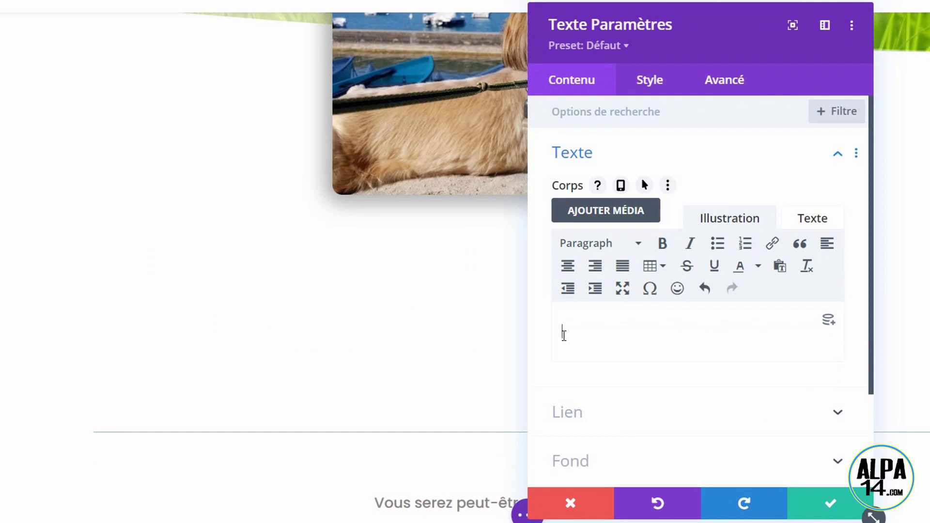
text(Lorem ipsum dolor sit amet, consectetur adipiscing elit, sed do eiusmod tempor incididunt ut labore et dolore magna aliqua. Ut enim ad minim veniam, quis nostrud exercitation ullamco laboris nisi ut aliquip ex ea commodo consequat. Duis aute irure dolor in reprehenderit in voluptate velit esse cillum dolore eu fugiat nulla pariatur. Excepteur sint occaecat cupidatat non proident, sunt in culpa qui officia deserunt mollit anim id est laborum Lorem ipsum dolor sit amet, consectetur adipiscing elit, sed do eiusmod tempor incididunt ut labore et dolore magna aliqua. Ut enim ad minim veniam, quis nostrud exercitation ullamco laboris nisi ut aliquip ex ea commodo consequat. Duis aute irure dolor in reprehenderit in voluptate velit esse cillum dolore eu fugiat.)
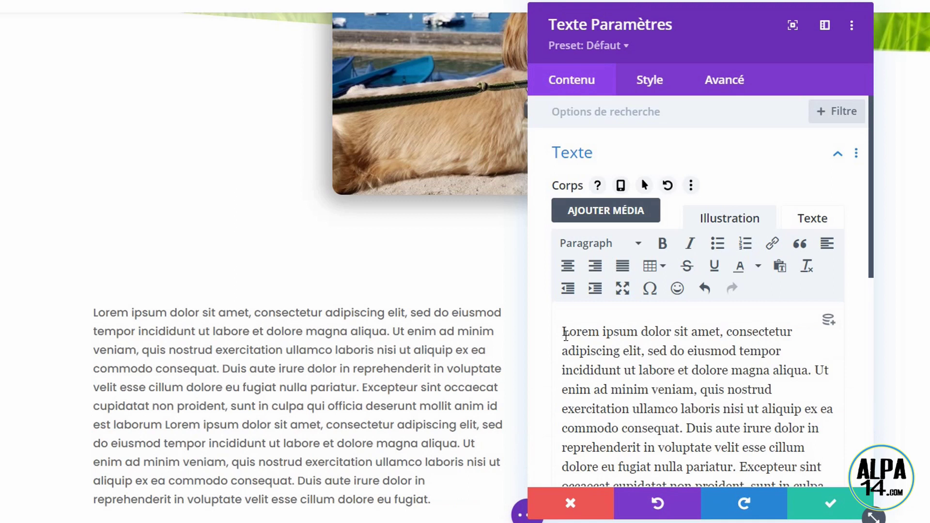
Add "Mon Titre" above the Lorem ipsum paragraph, format it as Heading 2, and save the text module
key(Return)
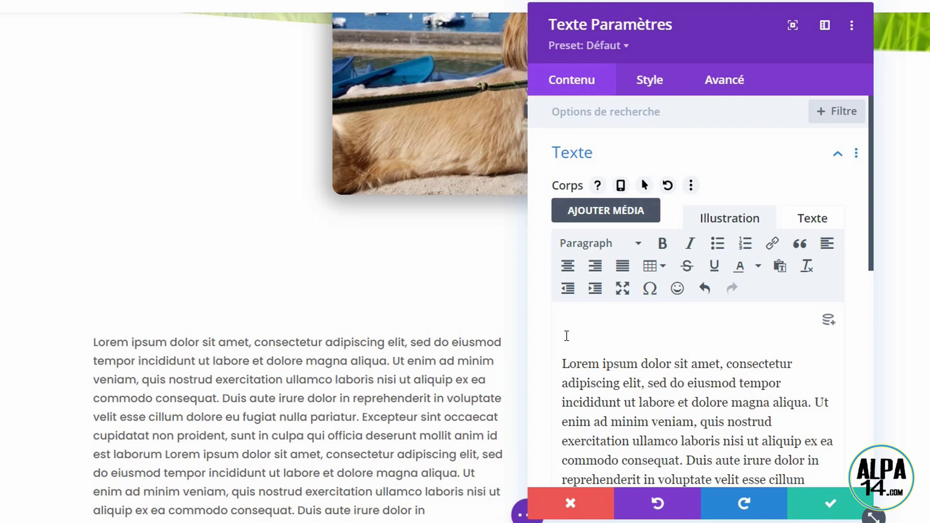
text(Mon Titre)
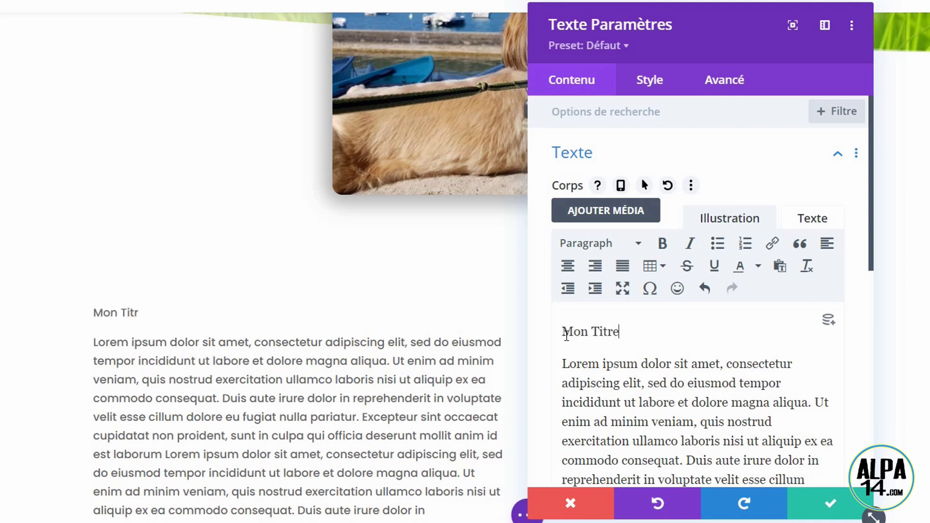
drag(620, 334, 557, 329)
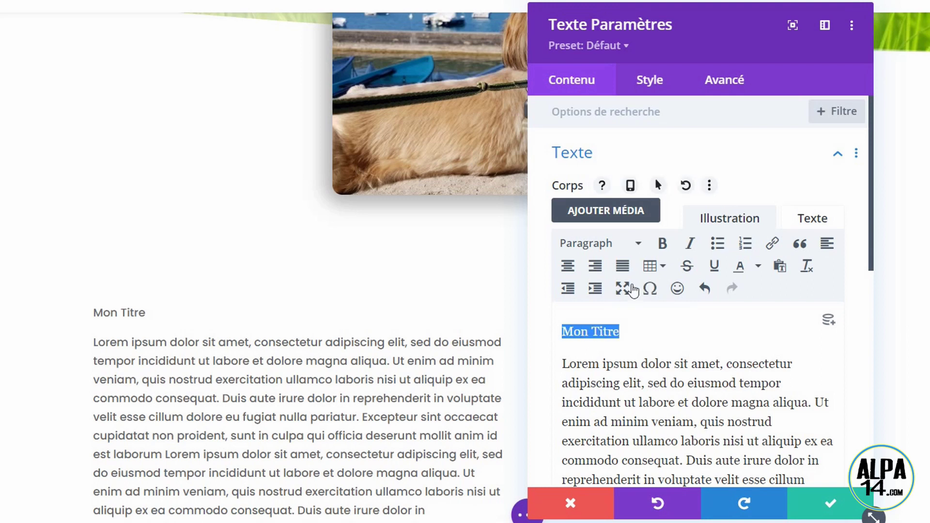
click(630, 247)
click(606, 340)
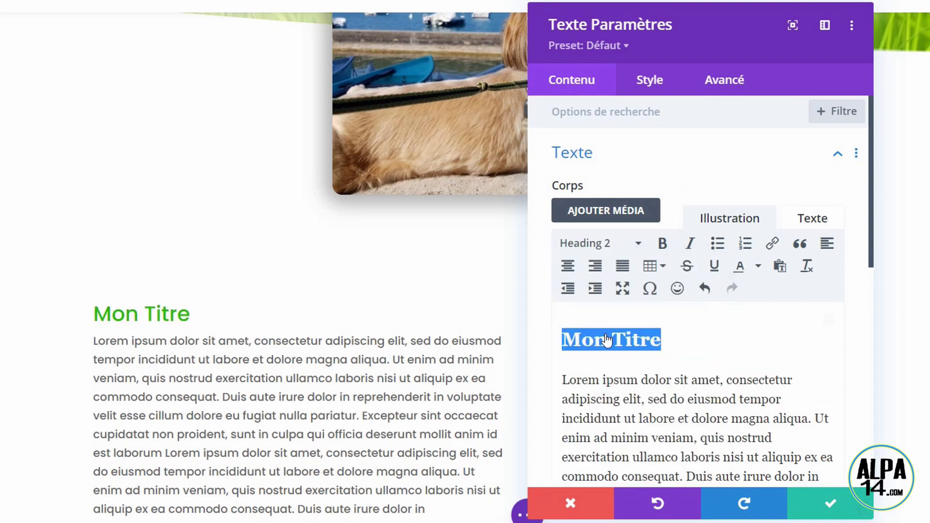
drag(202, 316, 93, 324)
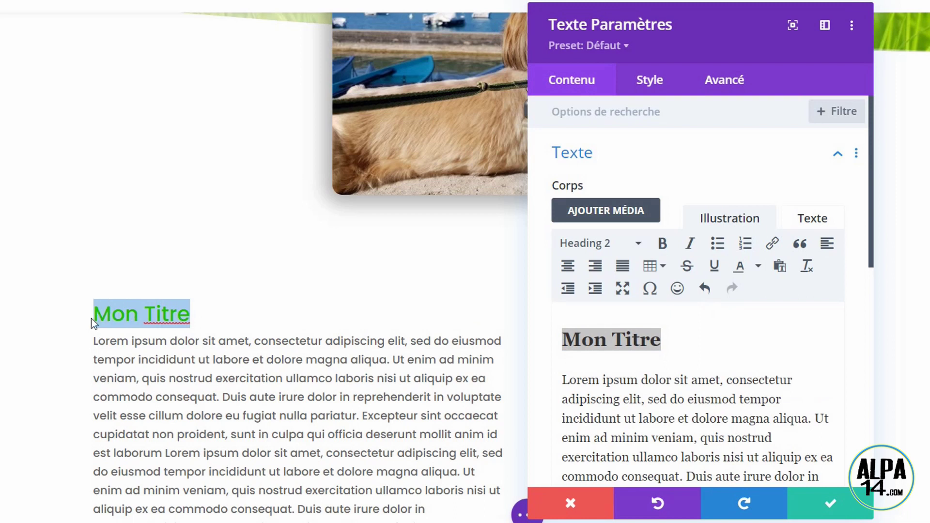
click(277, 309)
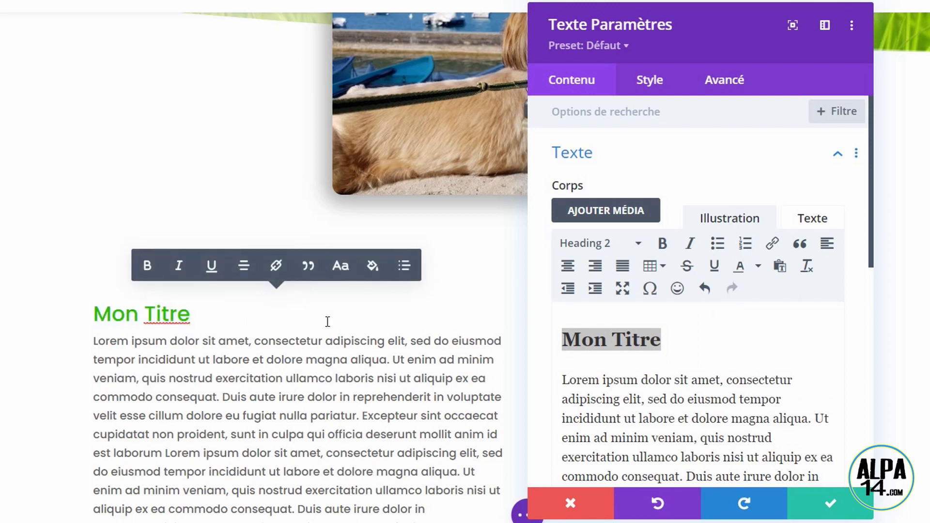
click(831, 503)
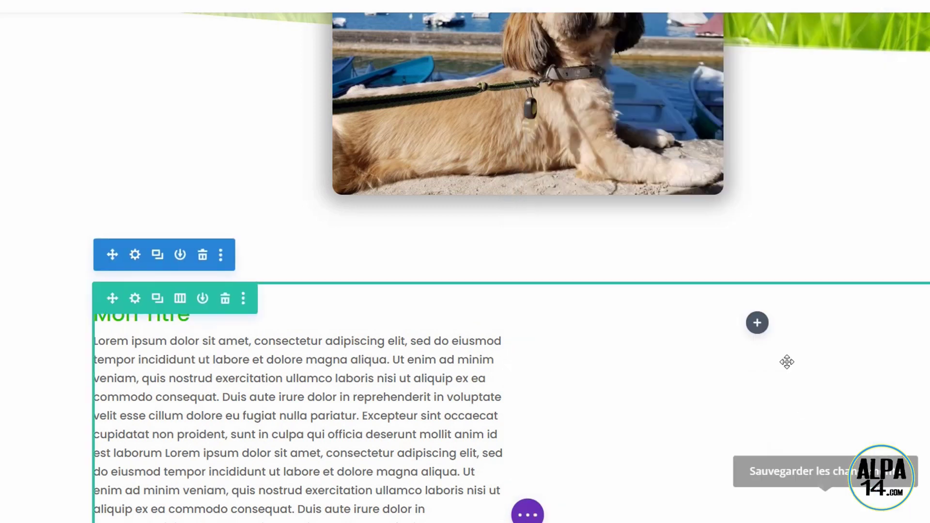
Insert an Image module in the row's second column using the square close-up dog photo beside the logo in the media library
click(757, 323)
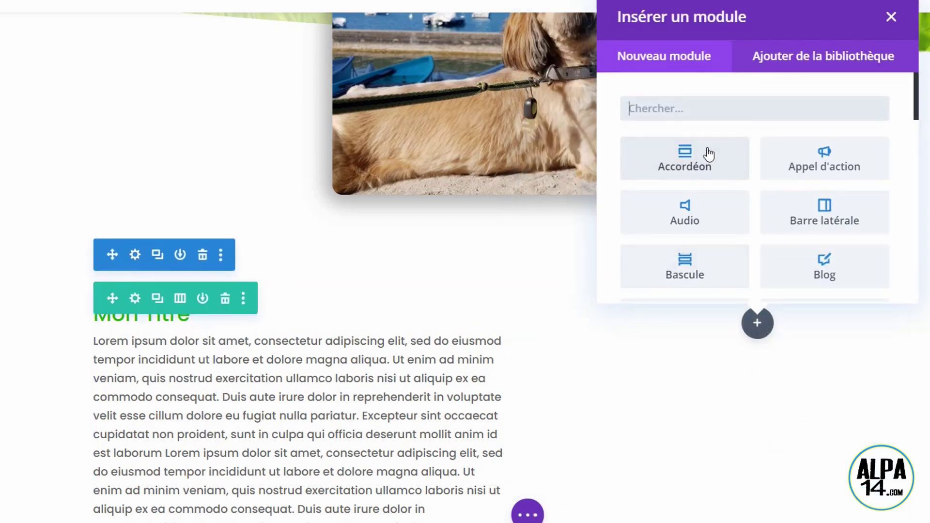
text(ima)
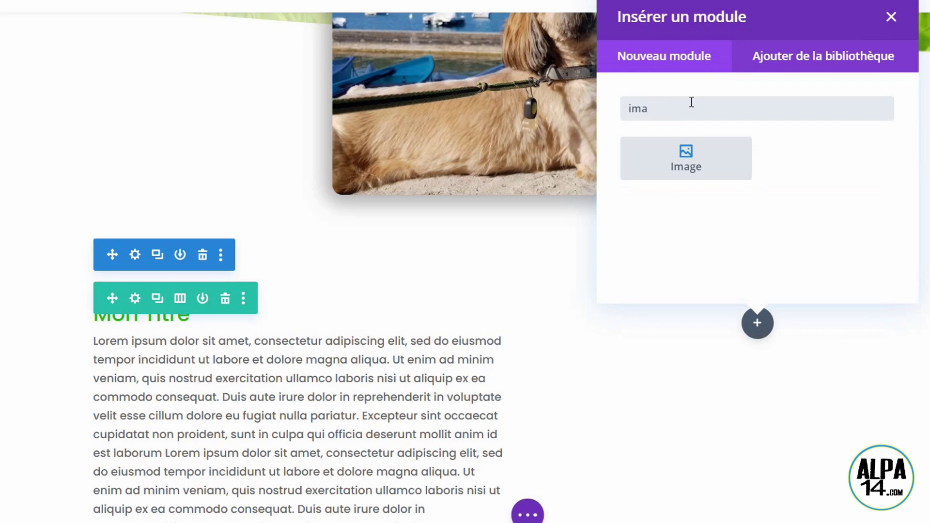
click(686, 162)
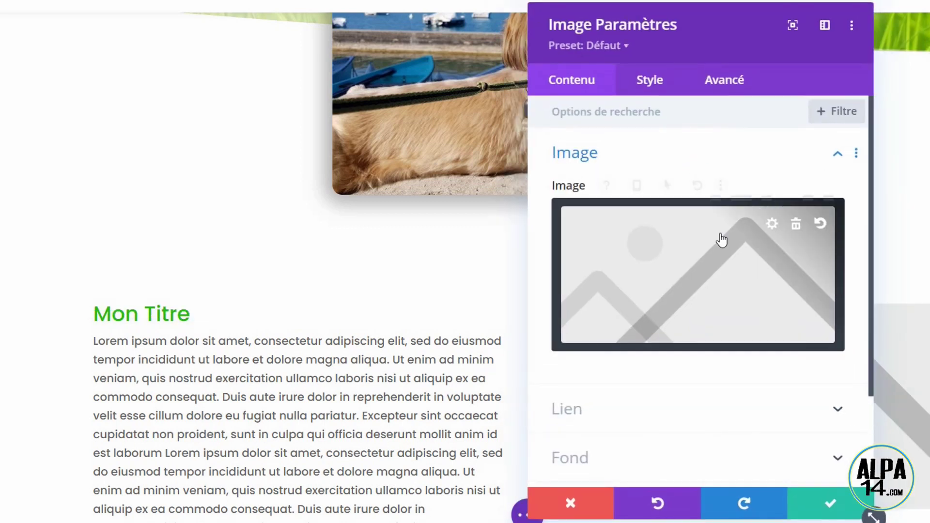
drag(708, 19, 484, 30)
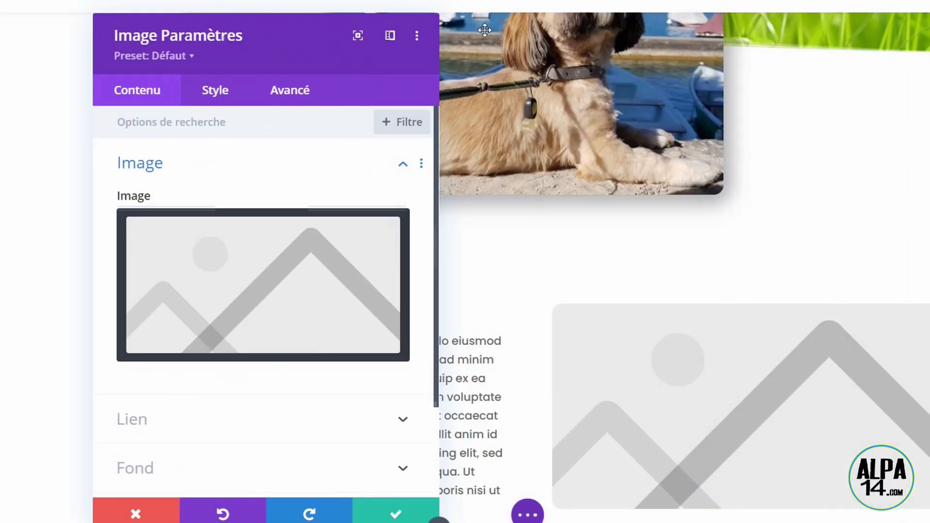
click(216, 252)
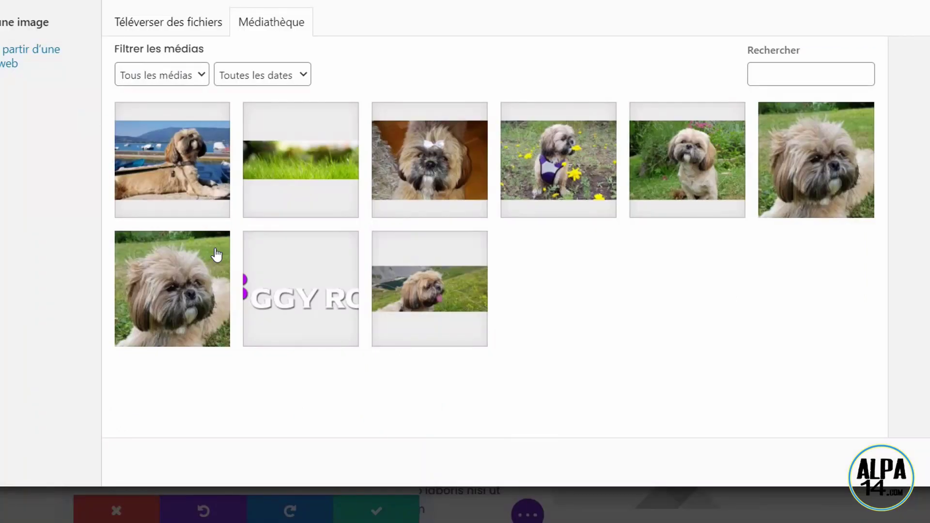
click(185, 296)
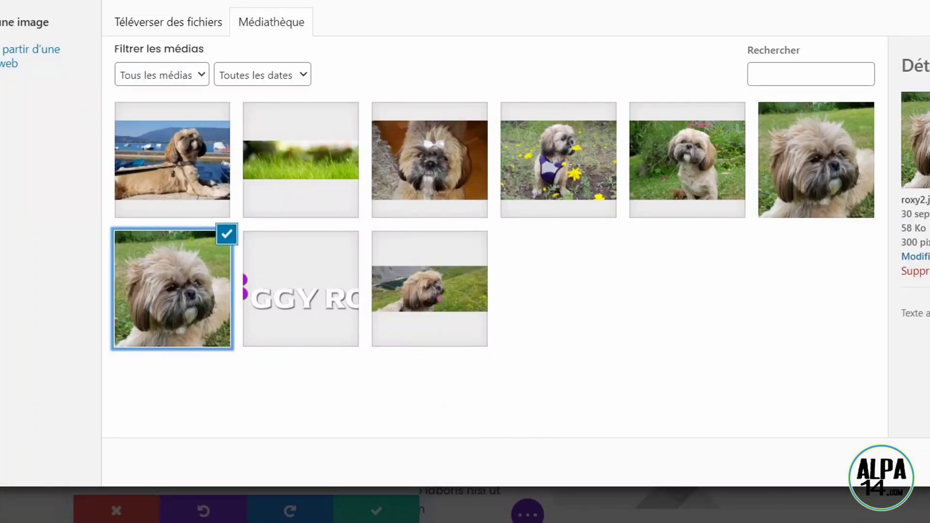
click(927, 463)
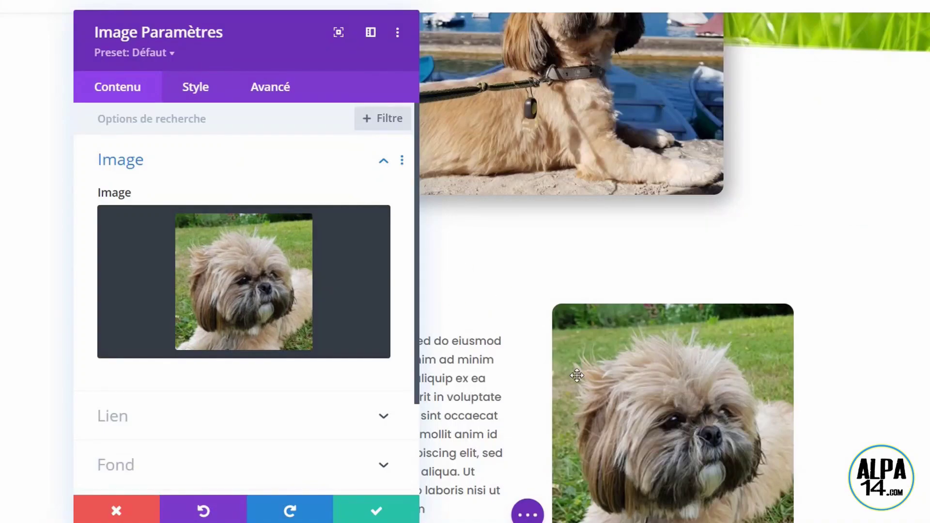
Centre the dog photo within its column through the image alignment setting and save the module
scroll(674, 266, down, 2)
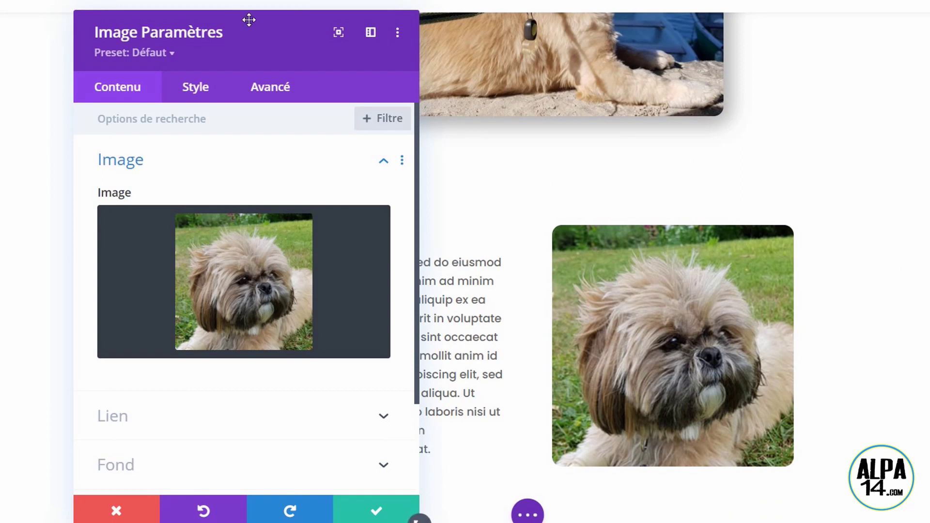
drag(253, 21, 297, 77)
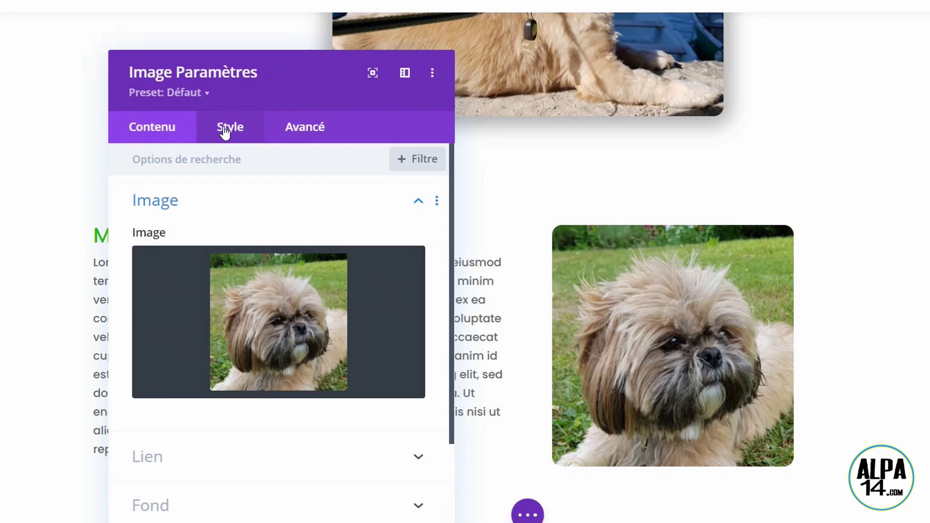
click(226, 128)
click(231, 200)
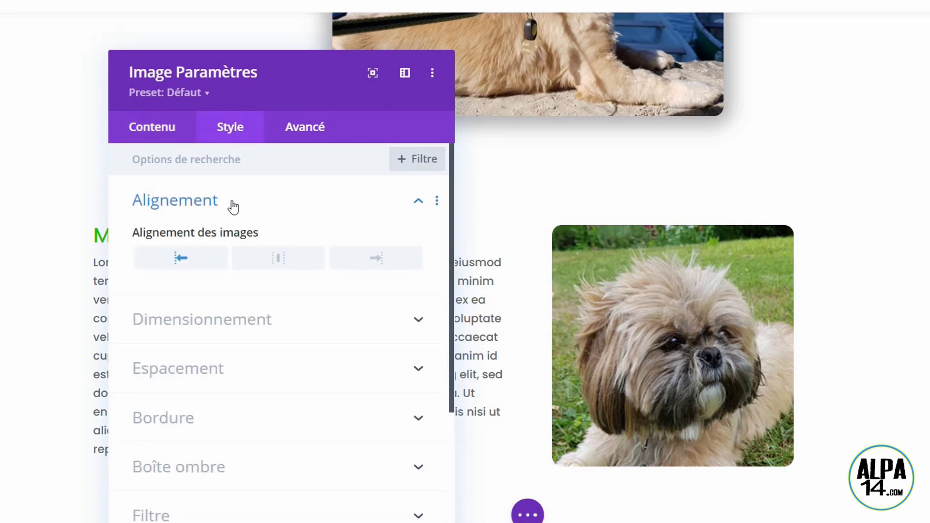
click(272, 258)
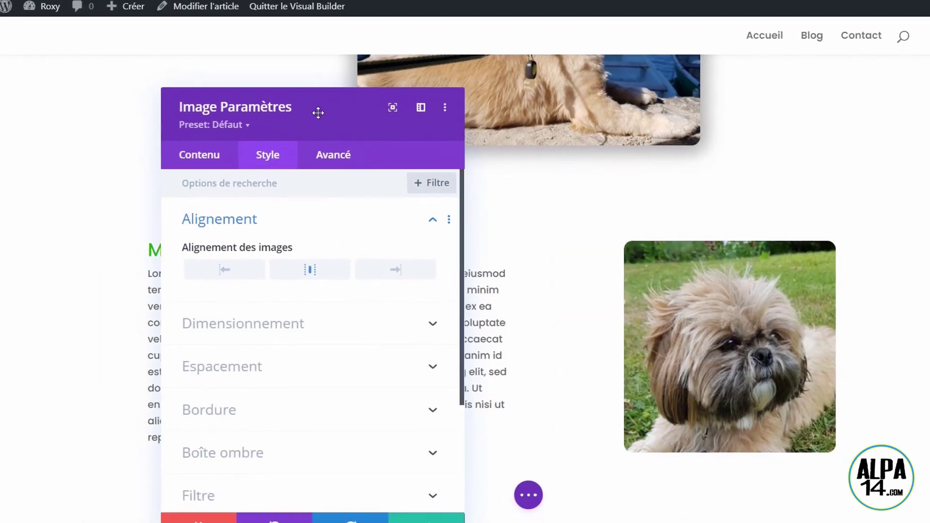
drag(340, 127, 326, 80)
click(408, 478)
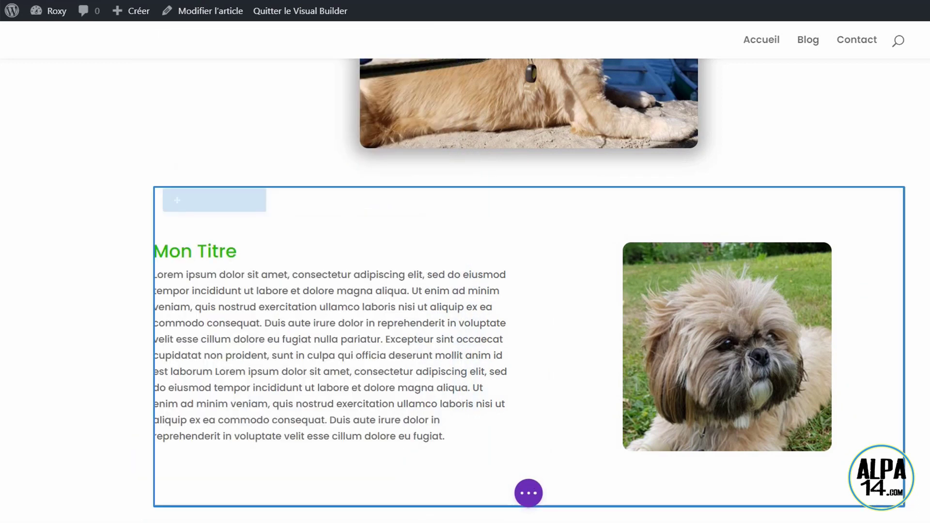
Review the article layout from the header and featured image through the new text-and-photo row to the related articles
scroll(466, 291, up, 4)
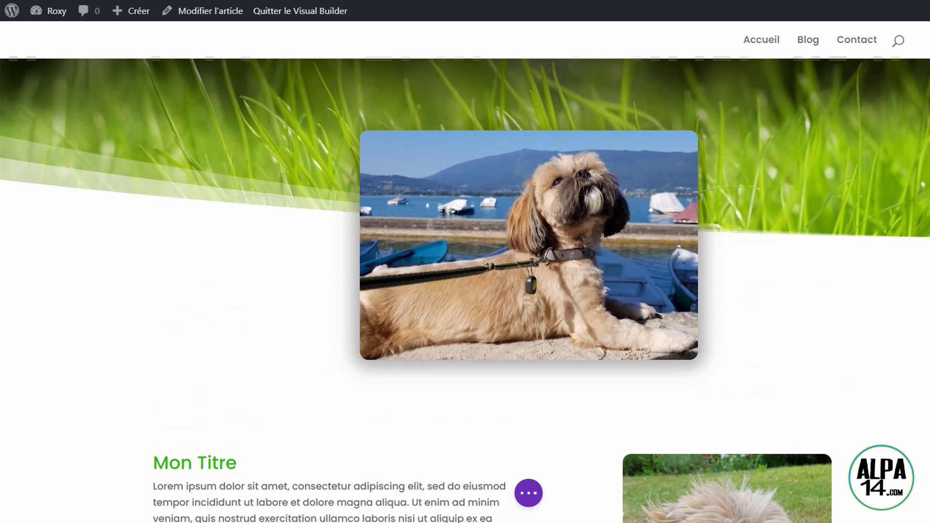
scroll(465, 291, down, 5)
scroll(465, 291, down, 6)
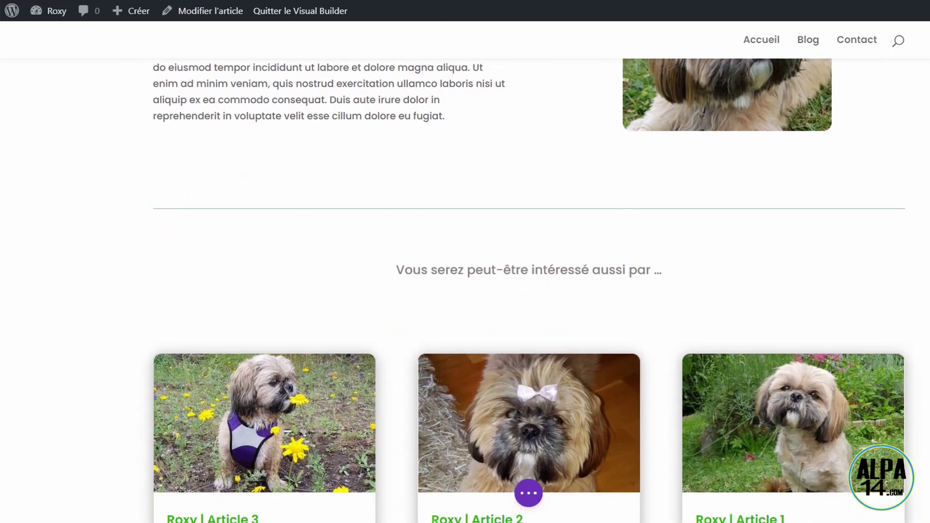
scroll(466, 291, down, 1)
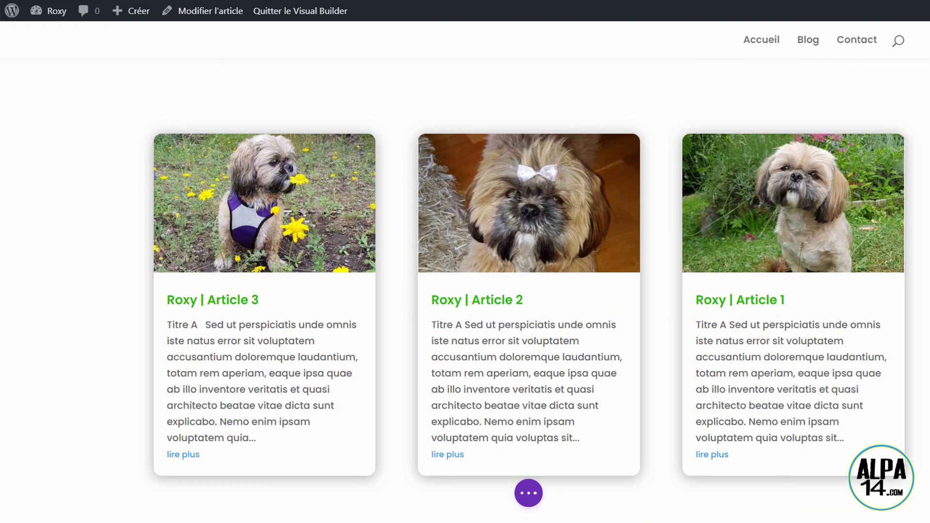
scroll(529, 277, up, 1)
scroll(529, 276, up, 2)
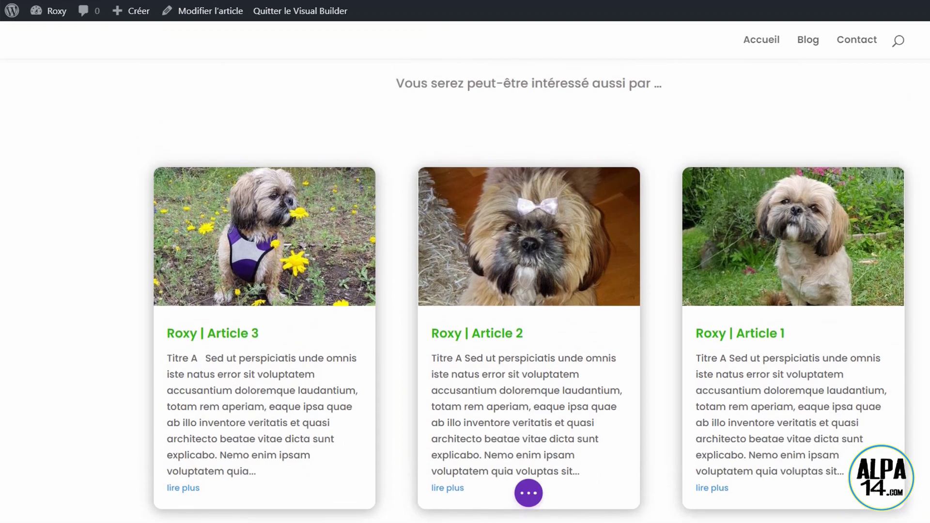
scroll(529, 277, up, 4)
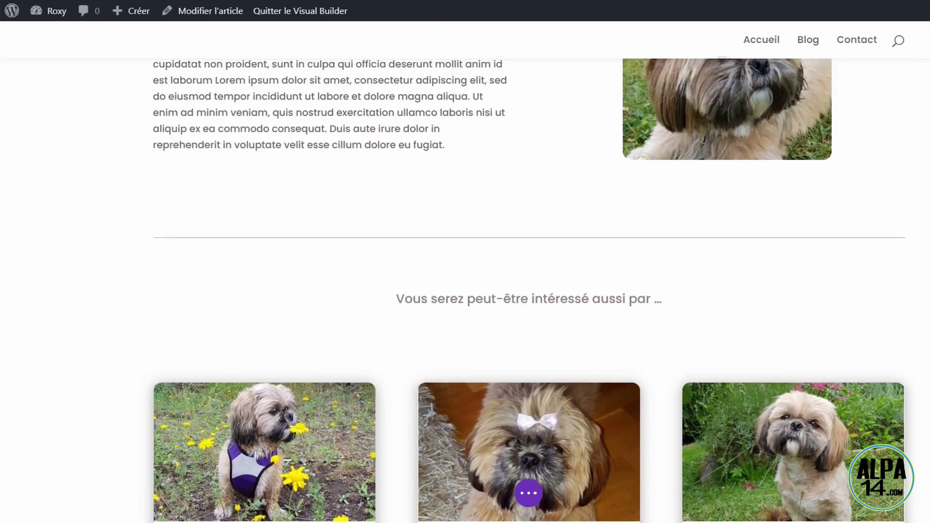
scroll(529, 277, up, 4)
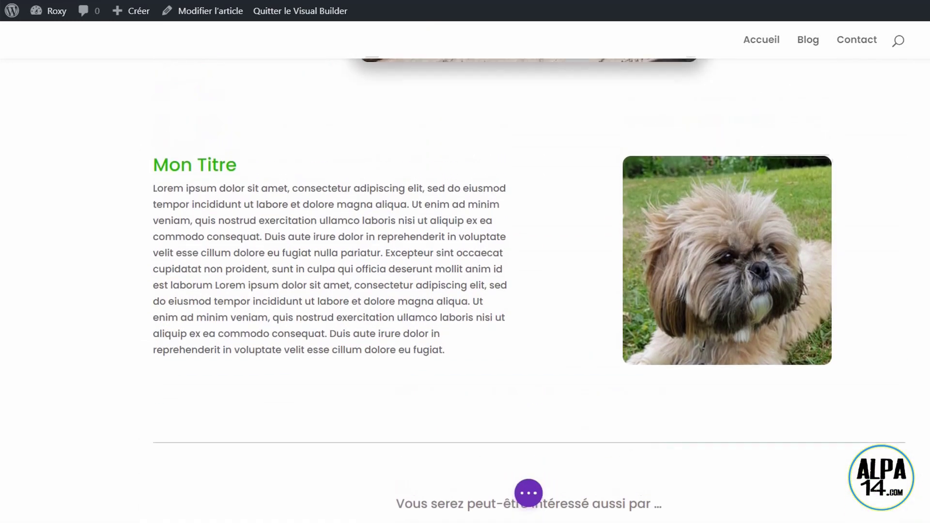
scroll(529, 276, up, 3)
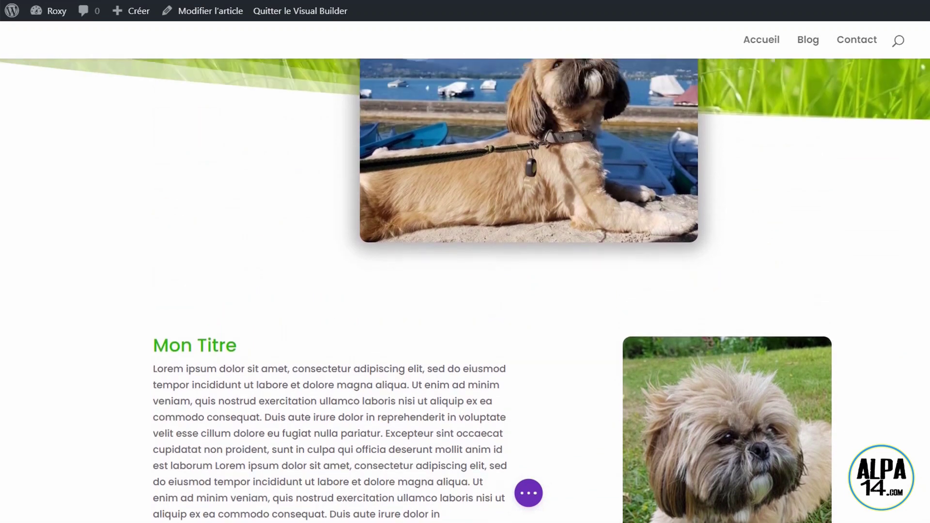
scroll(529, 276, up, 3)
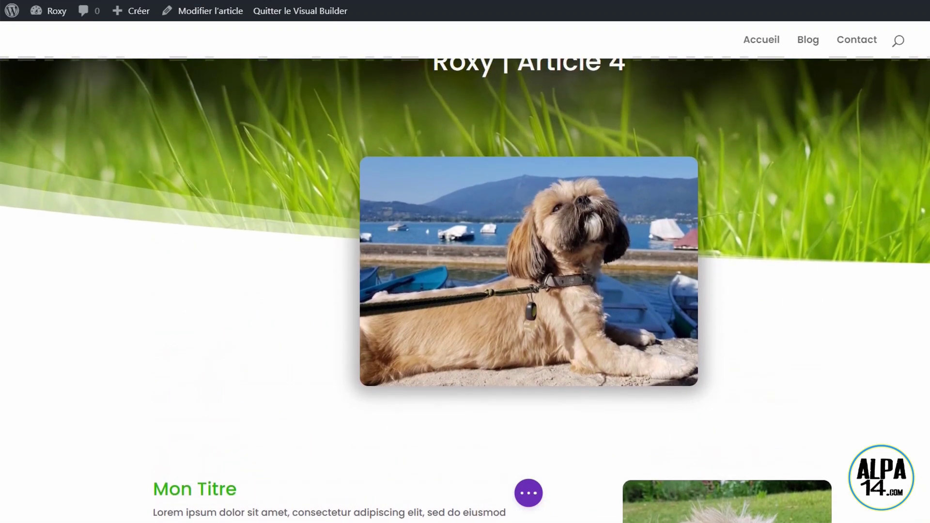
scroll(529, 276, up, 2)
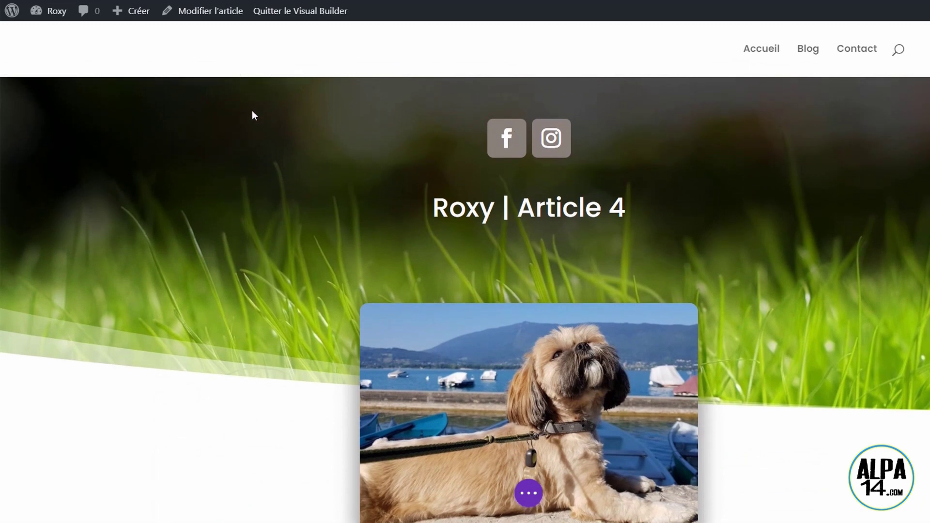
Leave the Visual Builder for WordPress, choosing to save the article's changes and quit
click(12, 11)
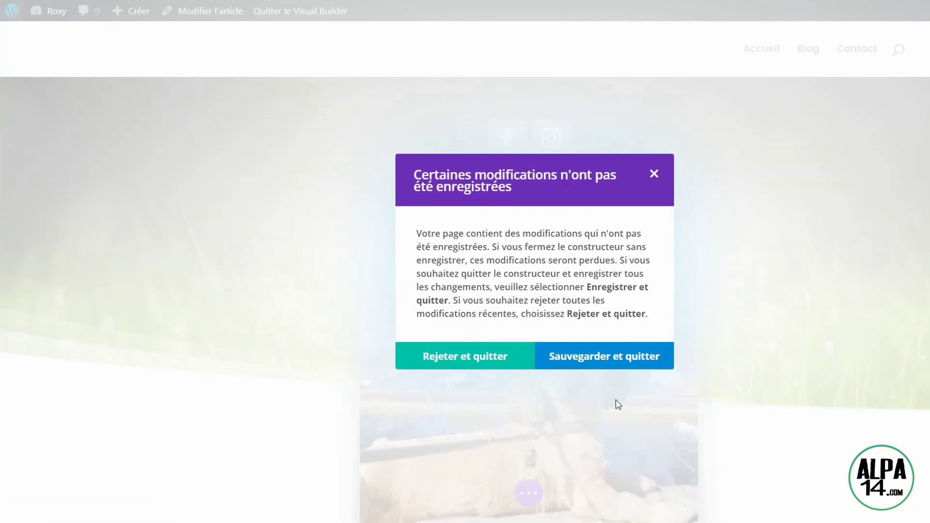
click(627, 356)
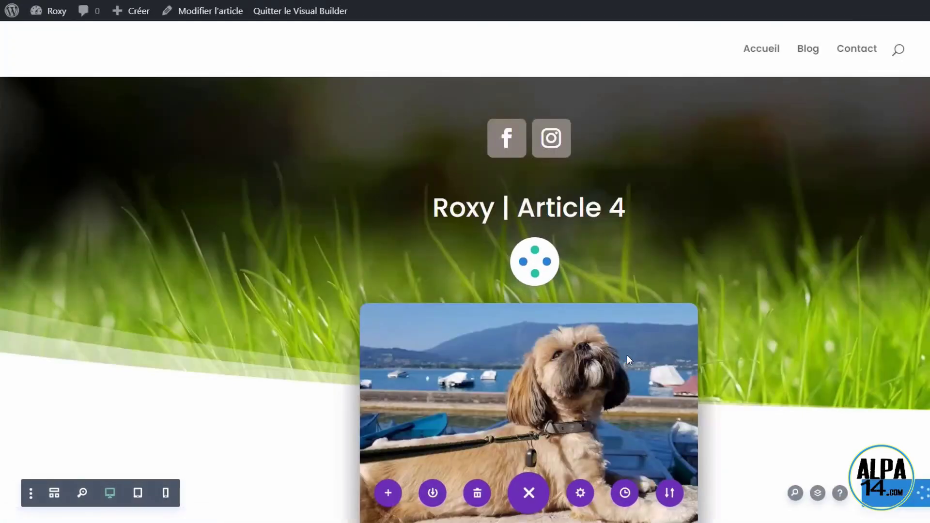